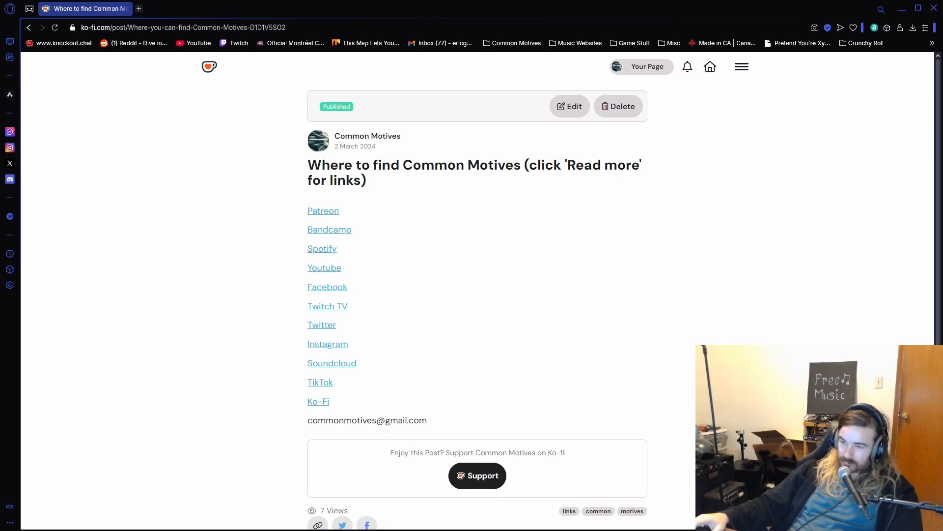
- Switch to FL Studio and open the Kicks folder under Packs > Drums in the sample browser
key(alt+Tab)
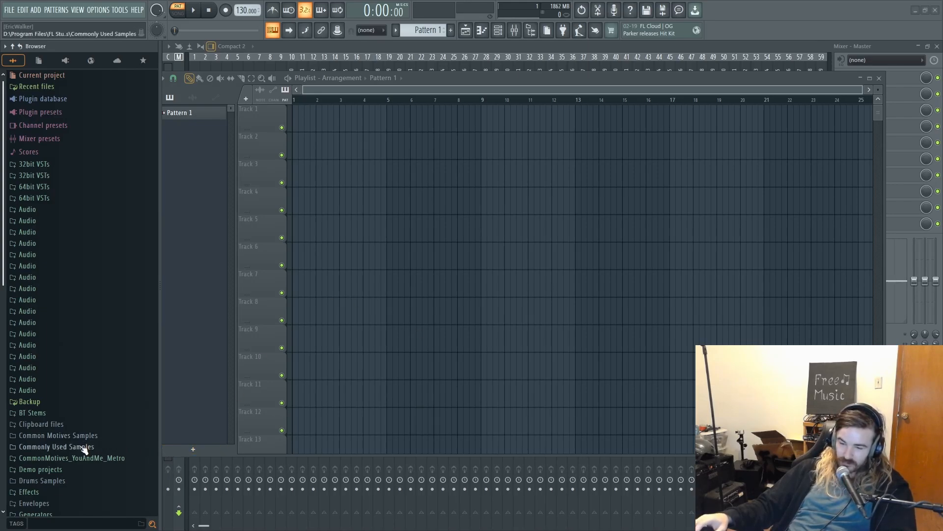
scroll(84, 447, down, 4)
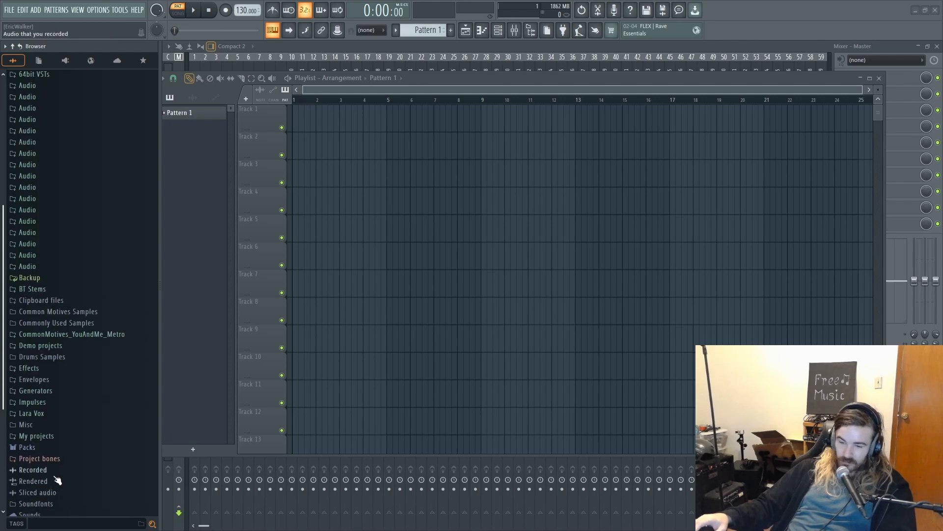
click(42, 448)
scroll(83, 454, down, 5)
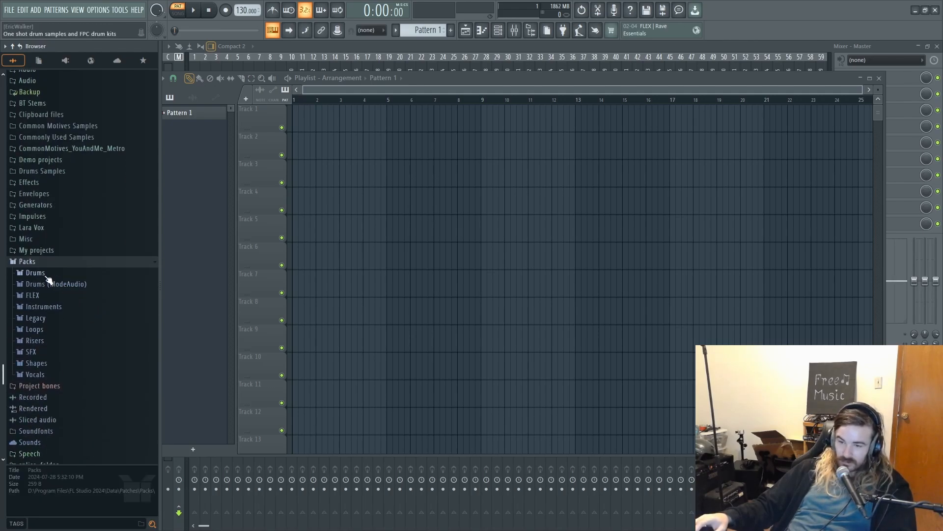
click(36, 273)
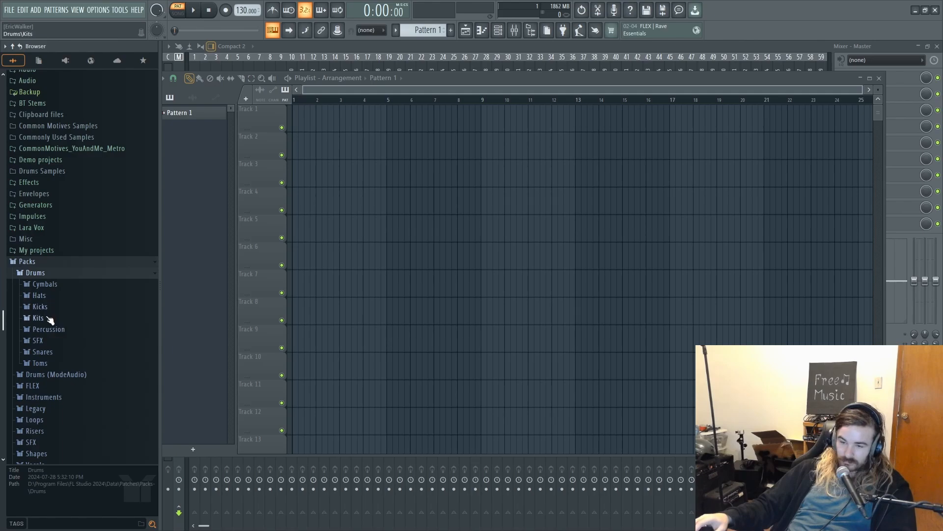
click(40, 306)
scroll(54, 314, down, 10)
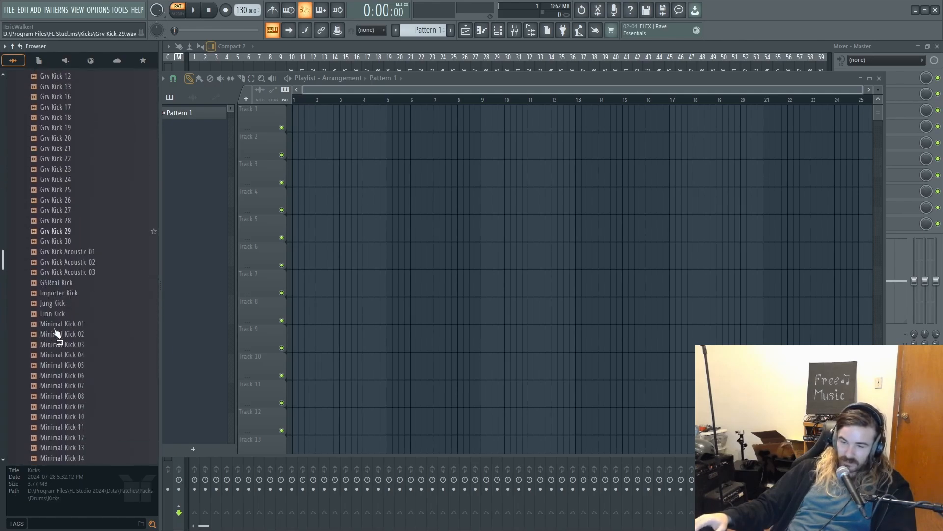
- Audition several Minimal Kick samples in the Kicks folder, including Minimal Kick 25 and Minimal Kick 15
click(50, 289)
click(75, 277)
click(78, 266)
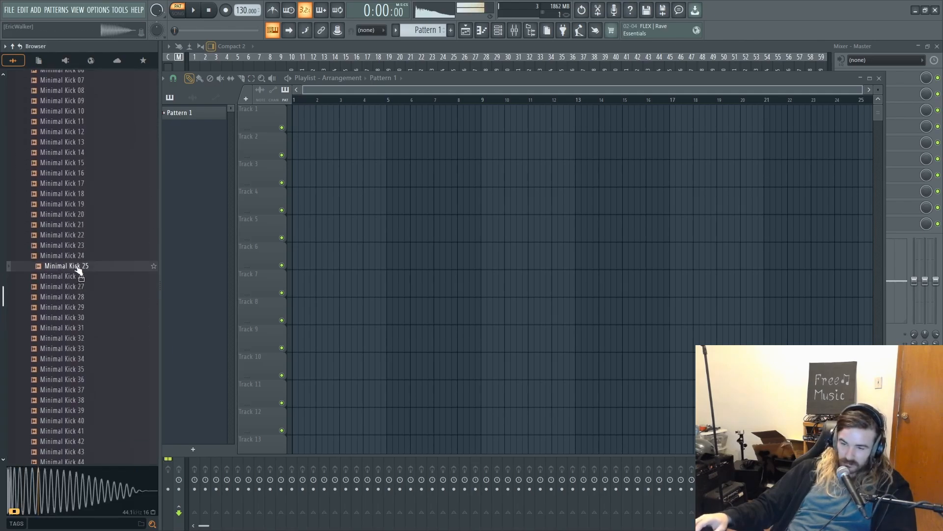
click(88, 164)
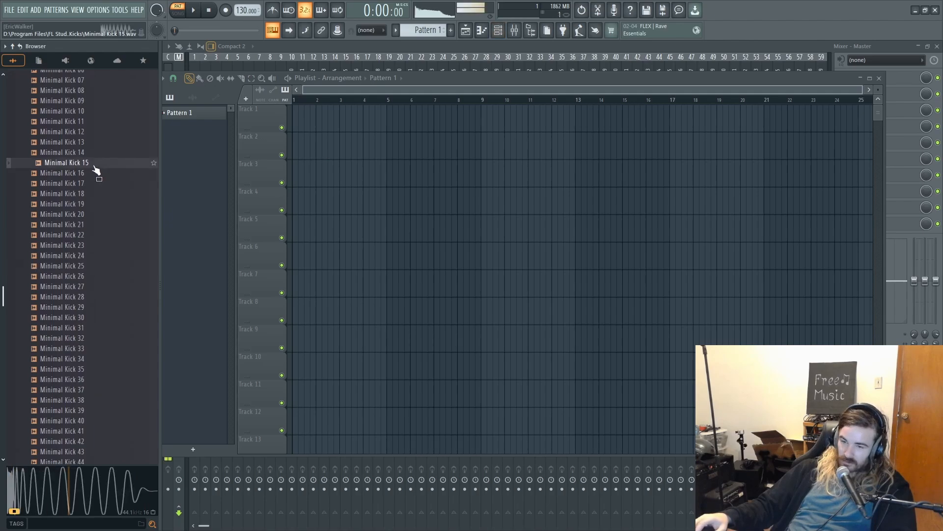
scroll(84, 204, down, 8)
click(88, 229)
scroll(81, 244, down, 5)
scroll(73, 253, up, 3)
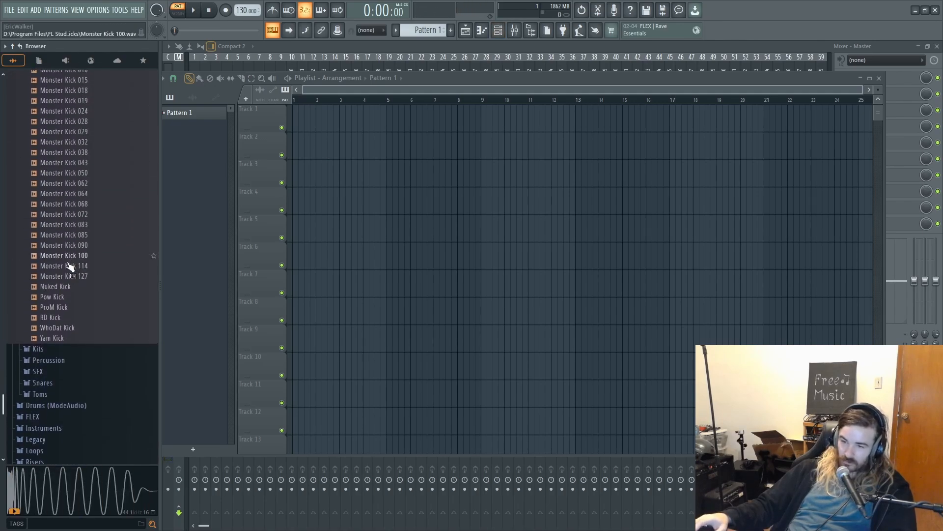
- Audition the Monster Kick samples from 127 down to 018 and select Monster Kick 019
click(70, 274)
click(80, 246)
scroll(75, 252, up, 2)
click(53, 325)
click(75, 306)
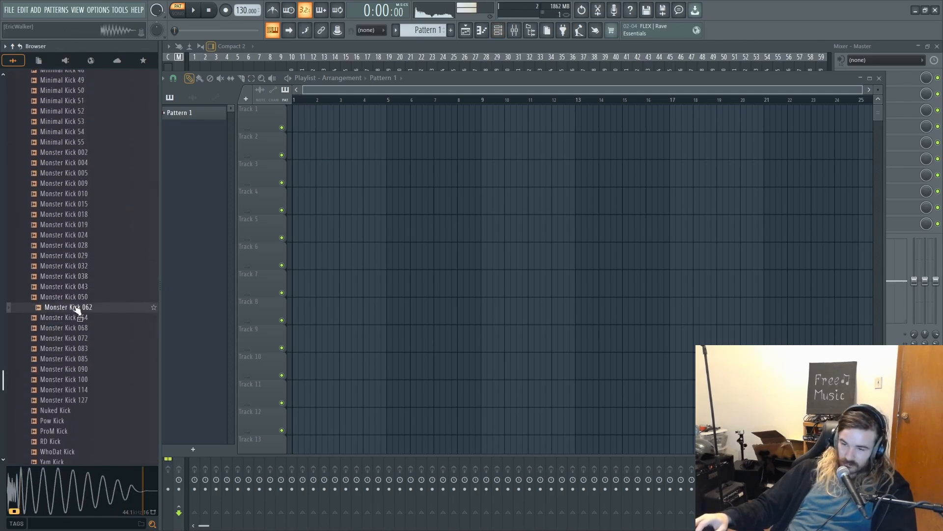
click(77, 297)
click(78, 288)
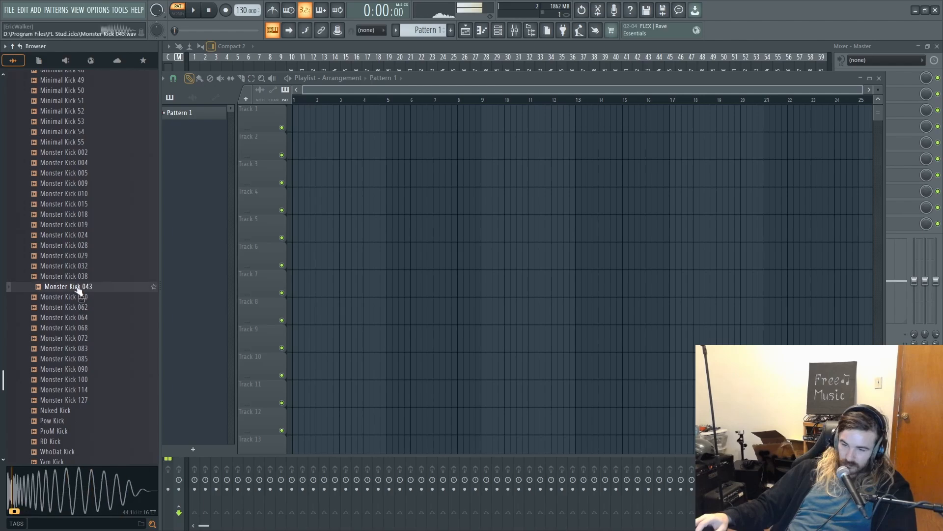
click(82, 276)
click(85, 265)
click(86, 255)
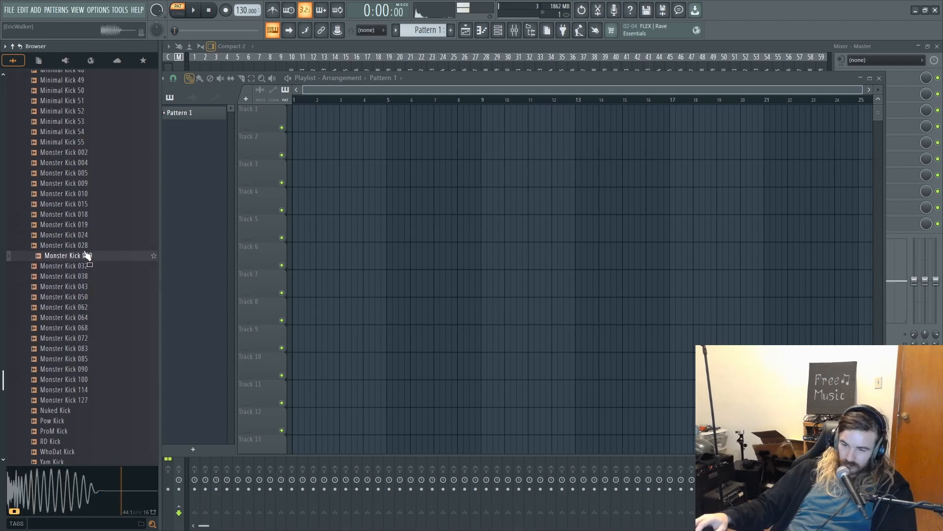
click(88, 244)
click(89, 234)
click(88, 224)
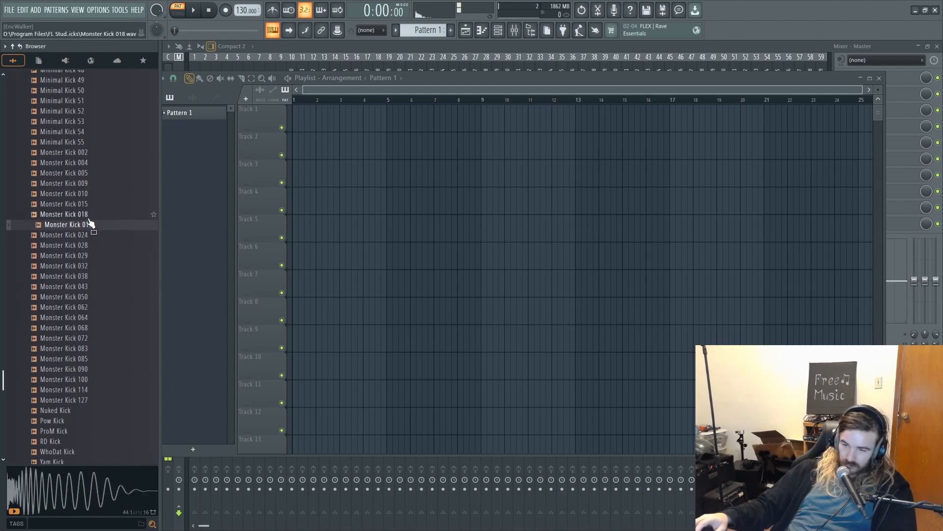
click(86, 215)
click(83, 225)
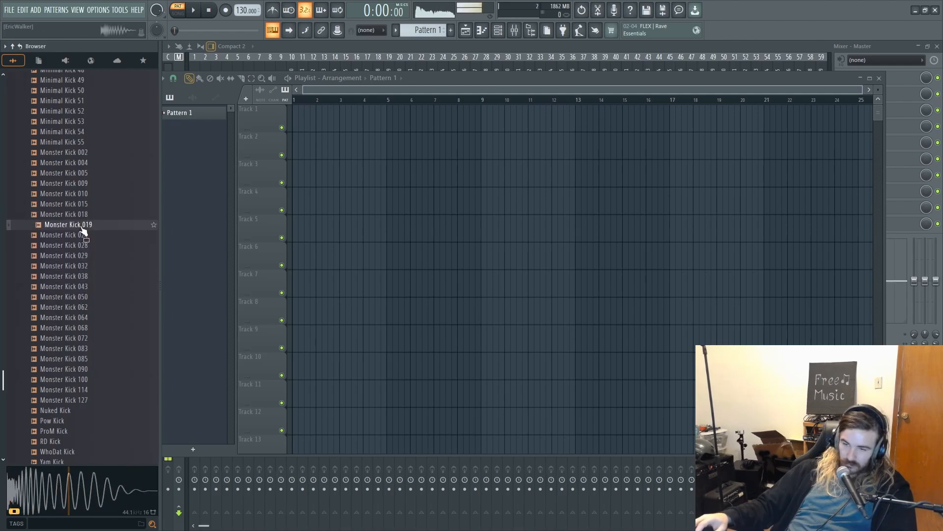
- Add Monster Kick 019 to the channel rack as a new sampler channel on mixer Insert 3
click(497, 29)
drag(102, 245, 291, 245)
click(291, 244)
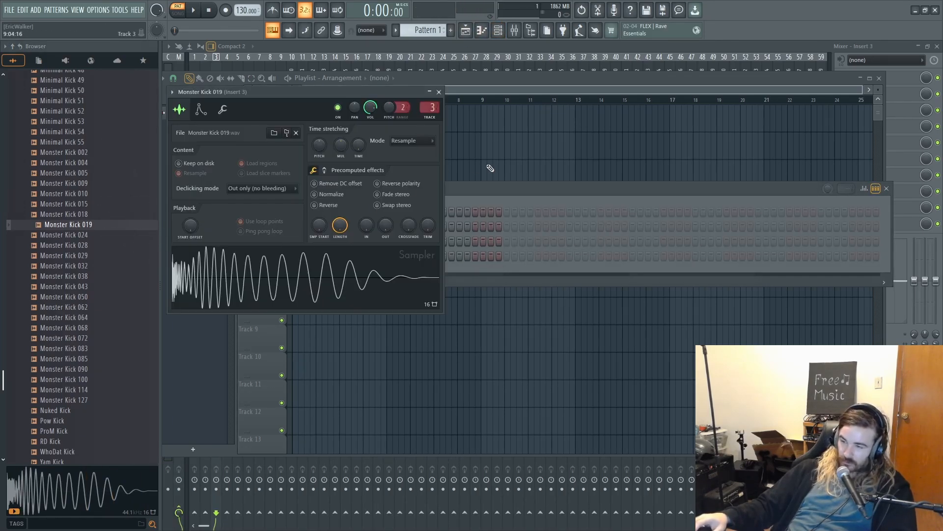
- Load Fruity Parametric EQ 2 into Insert 3's first effect slot and apply the 20Hz - 18kHz cut preset
click(910, 80)
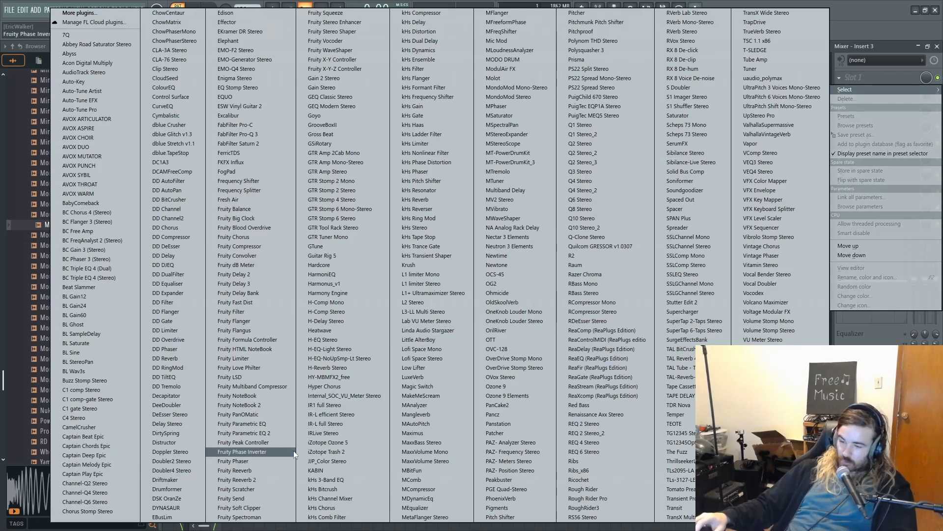
click(285, 433)
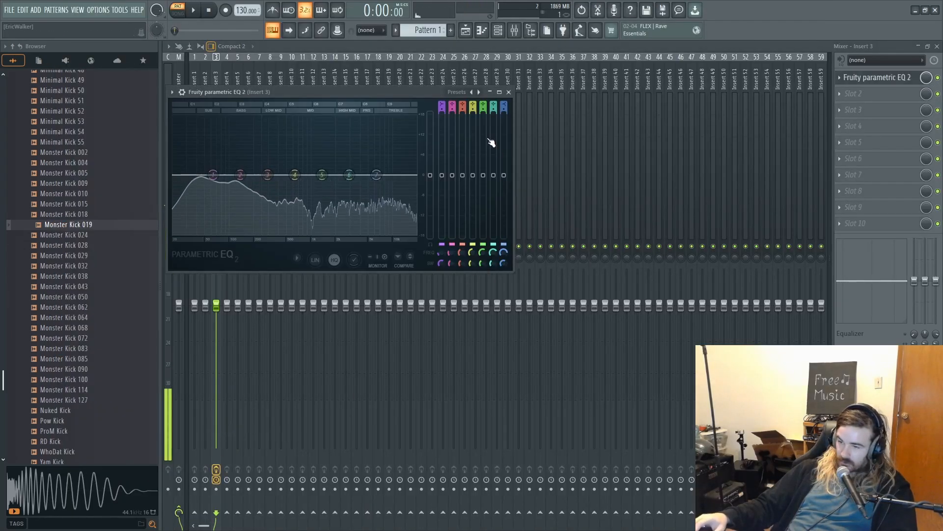
click(478, 92)
click(486, 107)
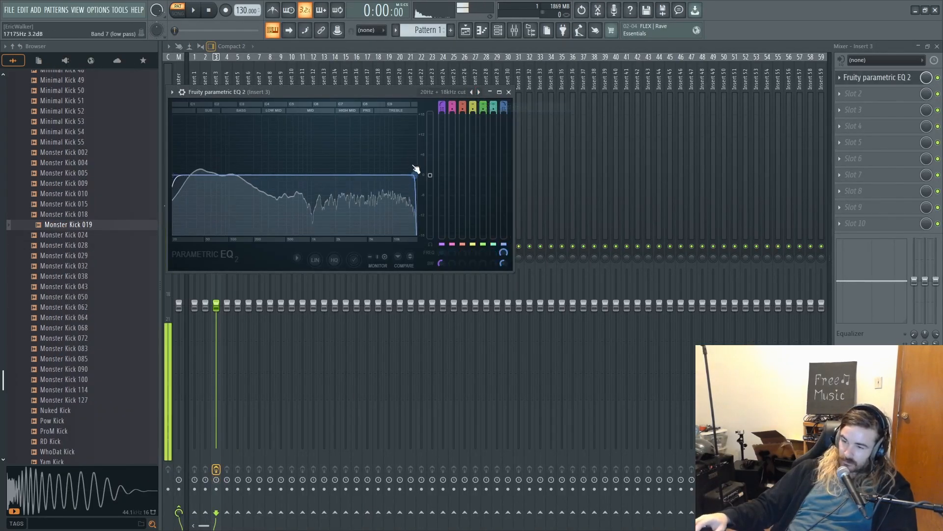
- Lower the EQ's band 7 low-pass cutoff to the mid range and use band 3 to cut the low mids
mouse_move(312, 175)
mouse_down()
mouse_move(294, 175)
mouse_move(310, 176)
mouse_up()
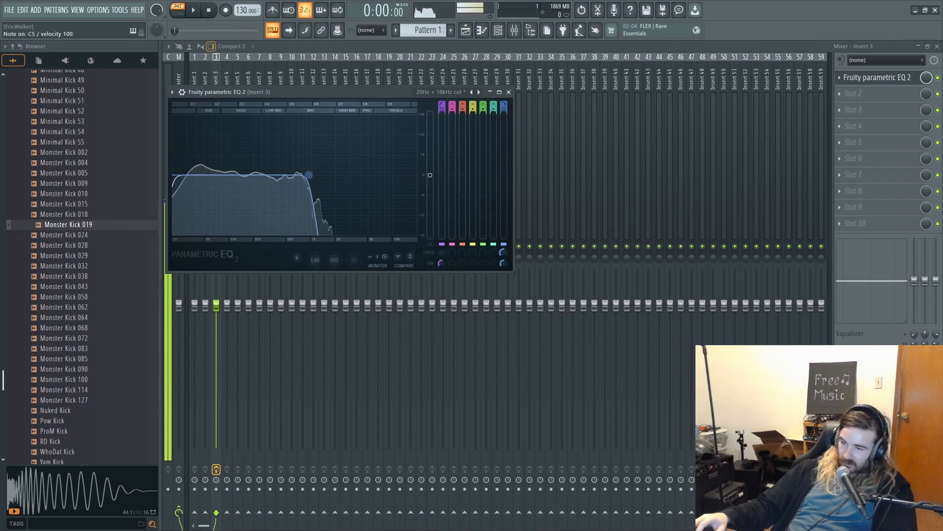
scroll(463, 104, up, 7)
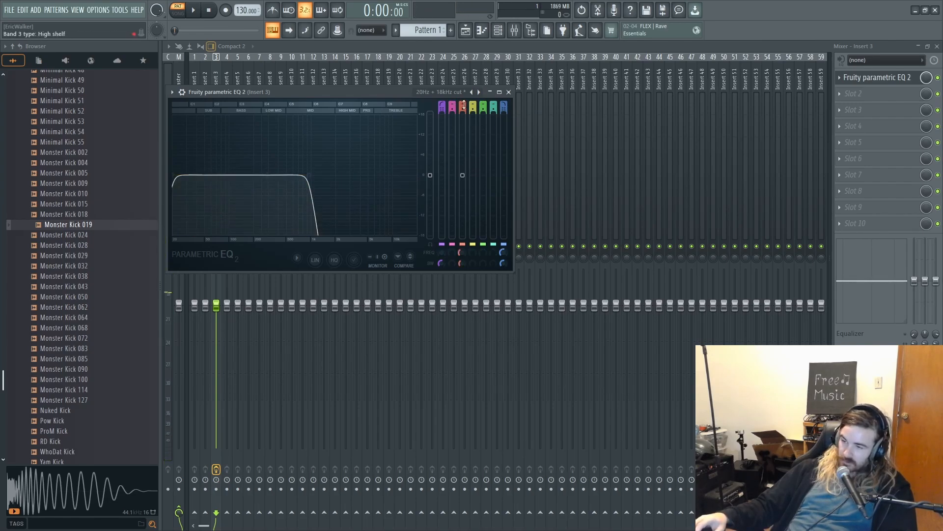
drag(255, 205, 262, 222)
- Enable Monster Kick 019's volume envelope and shape it short, with minimal attack, a sustain level of about 6% and a minimal release
click(498, 30)
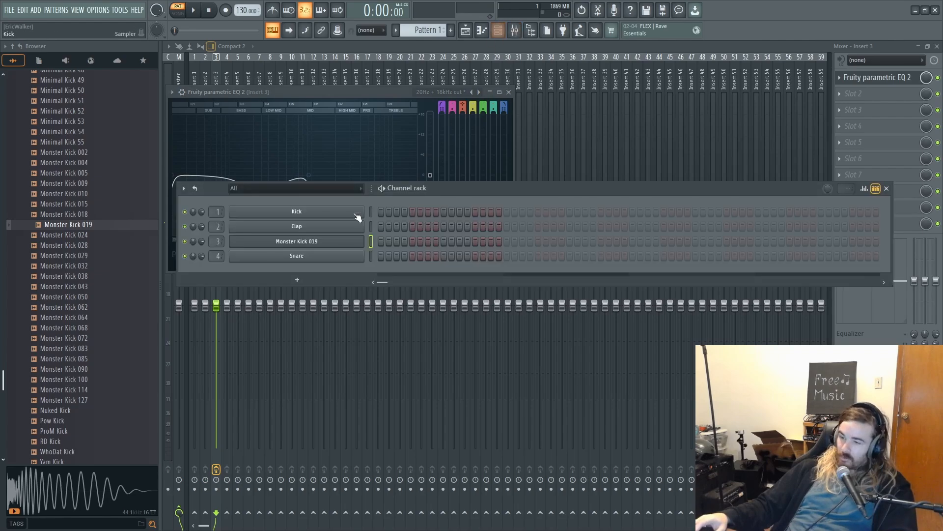
click(274, 241)
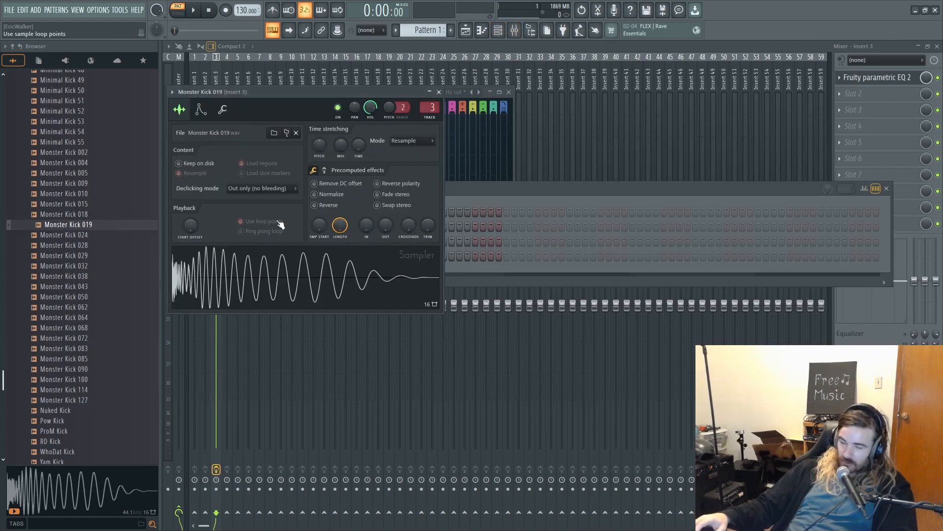
click(200, 110)
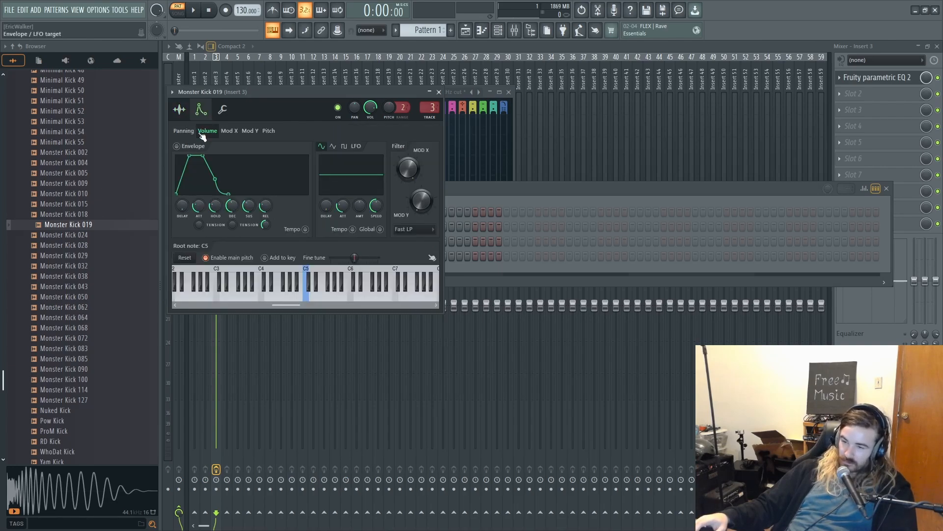
drag(201, 210, 198, 212)
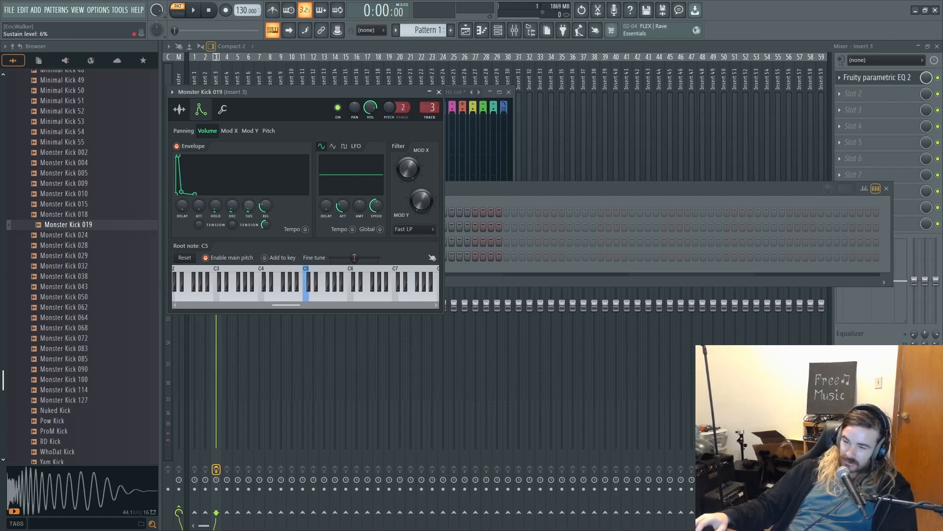
drag(268, 202, 268, 217)
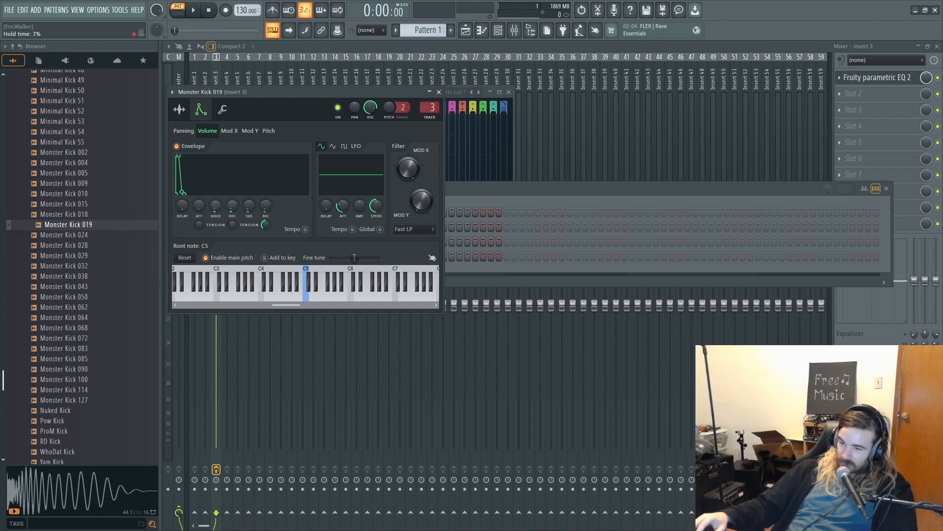
- Audition the shortened kick and fine-tune the hold time of its volume envelope
key(q)
key(q)
key(q)
drag(216, 205, 216, 204)
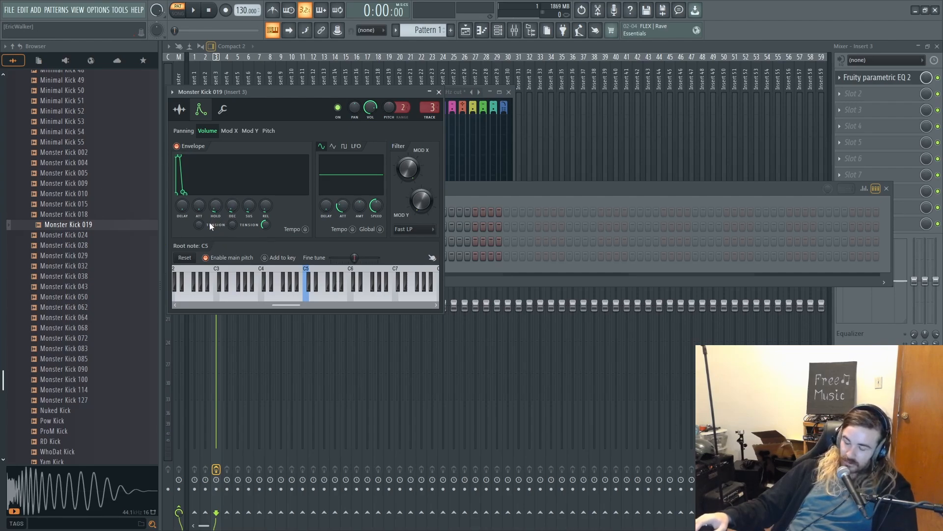
- In Monster Kick 019's piano roll, place C5 notes at the start of bar 1 and on its eleventh step
click(476, 191)
right_click(359, 237)
click(393, 241)
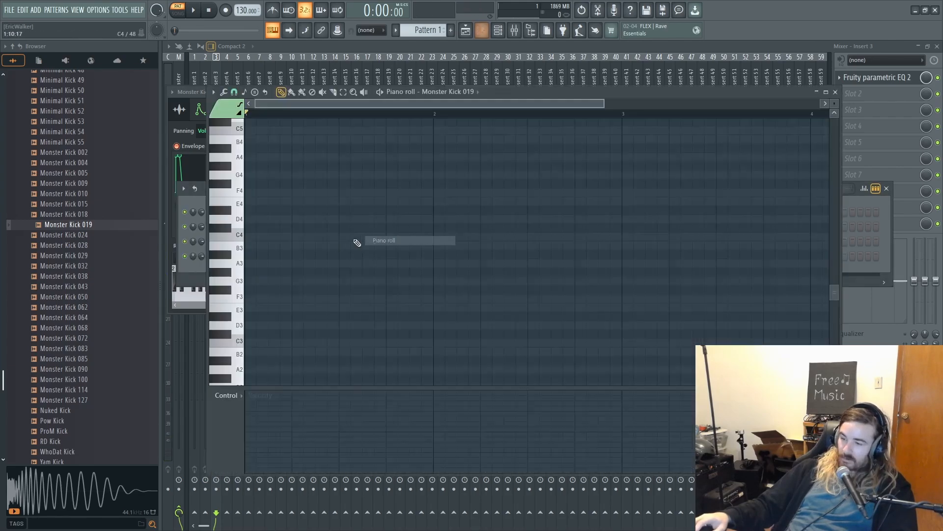
click(263, 210)
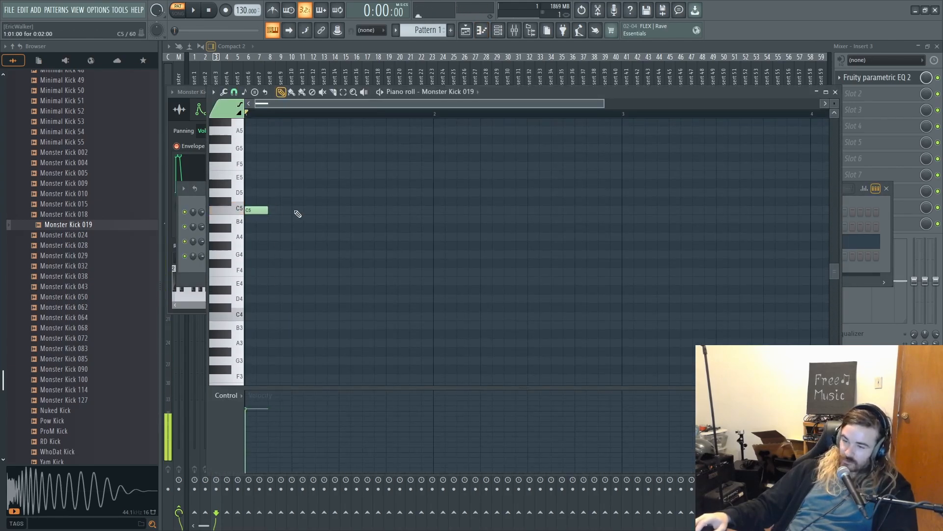
click(364, 211)
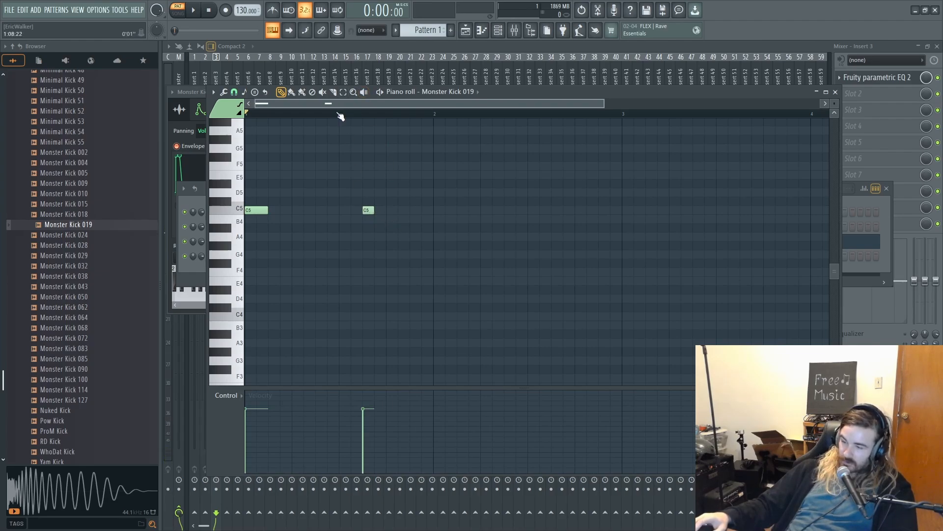
- Set the project tempo to 174 BPM and play the kick pattern briefly
drag(243, 11, 243, 2)
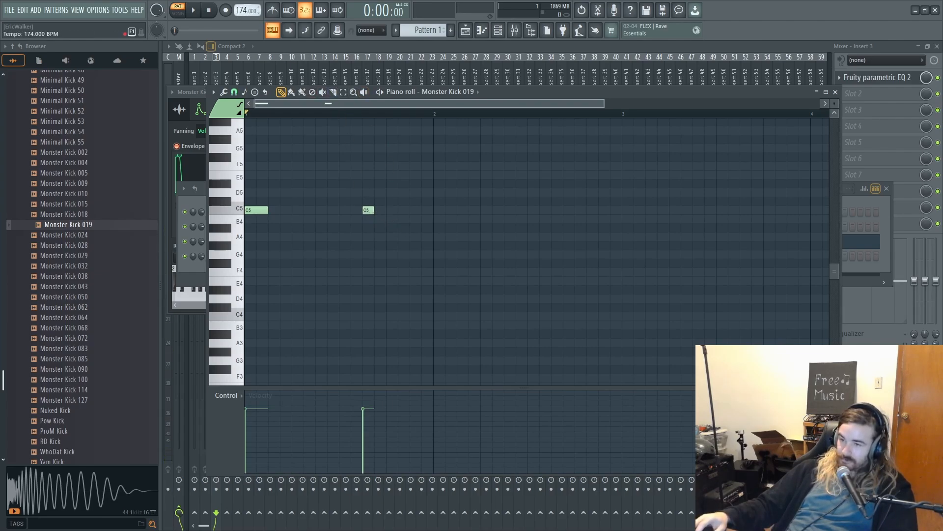
key(space)
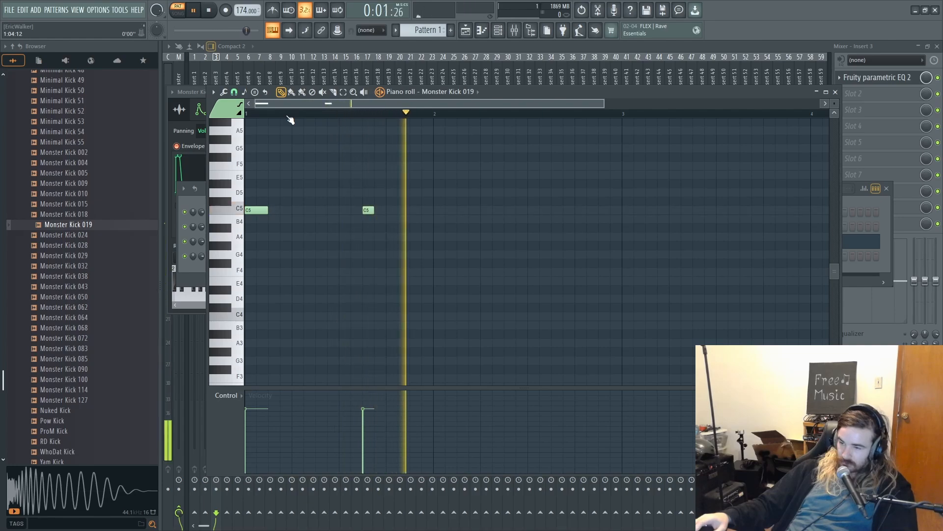
key(space)
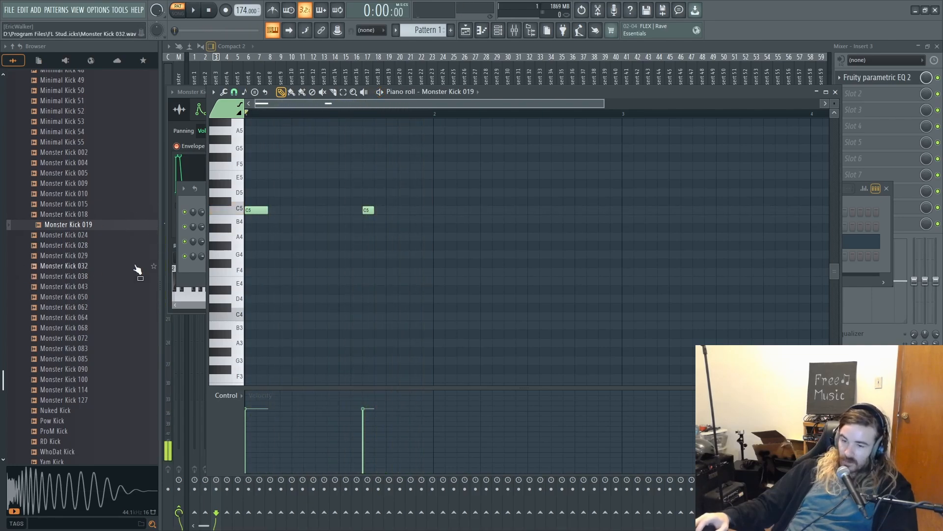
- Audition Monster Kicks 005, 004 and 002, and add Monster Kick 004 to the channel rack as a new channel
click(88, 173)
click(85, 162)
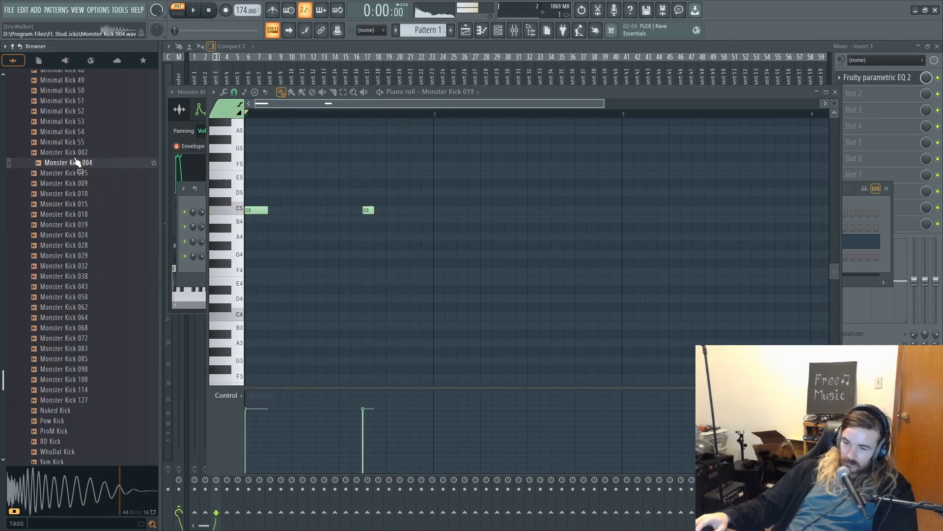
click(77, 152)
click(77, 163)
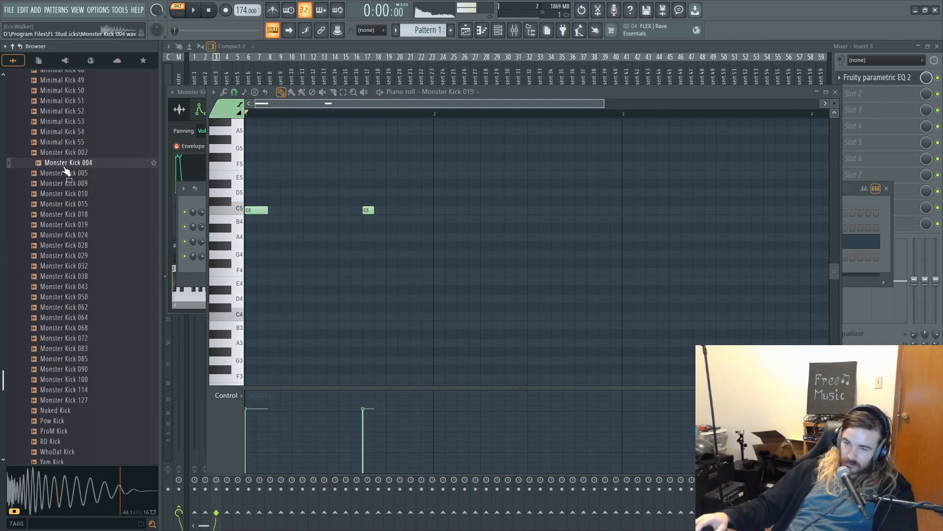
click(497, 30)
drag(82, 163, 298, 255)
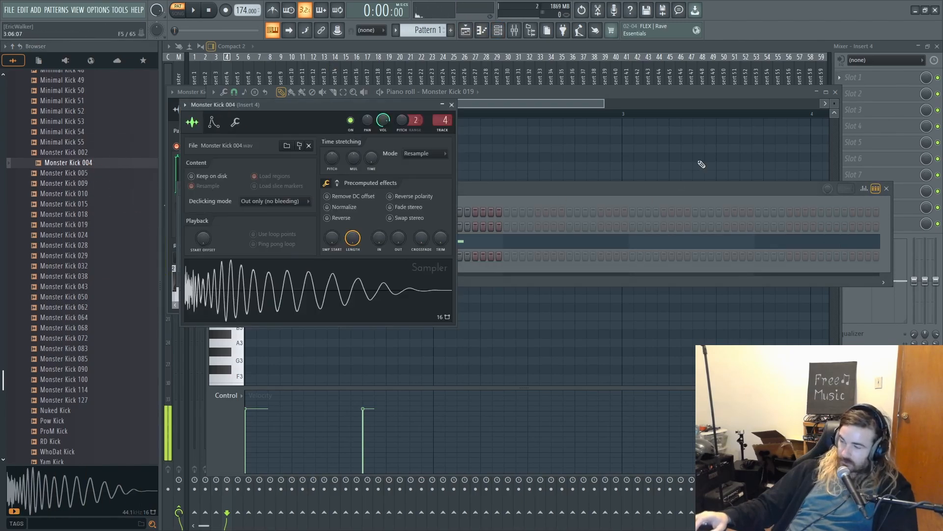
- Add Fruity Parametric EQ 2 to Insert 4's first slot and load the 20Hz + 18kHz cut preset
click(857, 77)
mouse_move(845, 89)
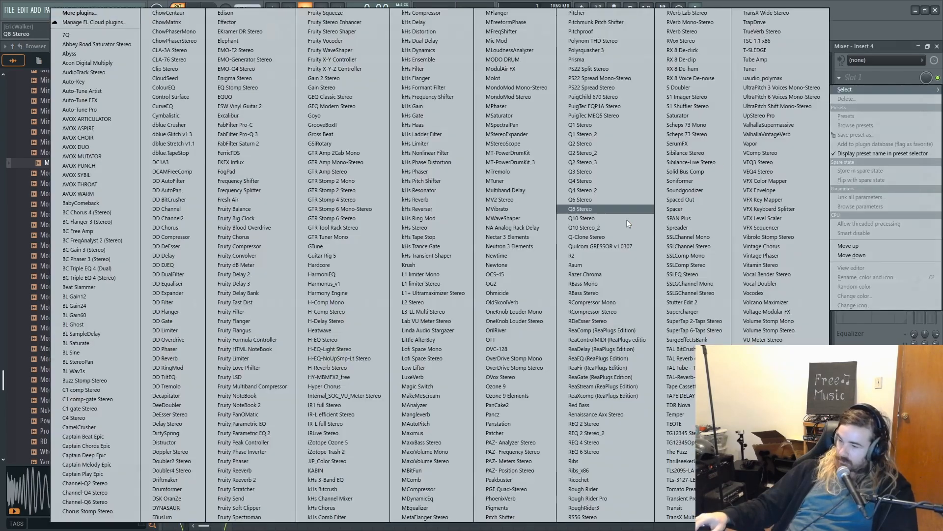
click(246, 432)
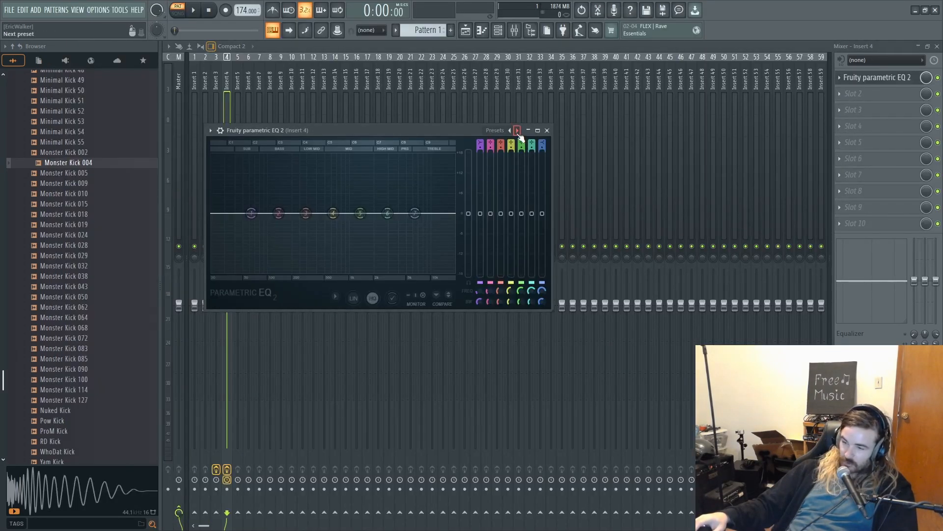
click(517, 130)
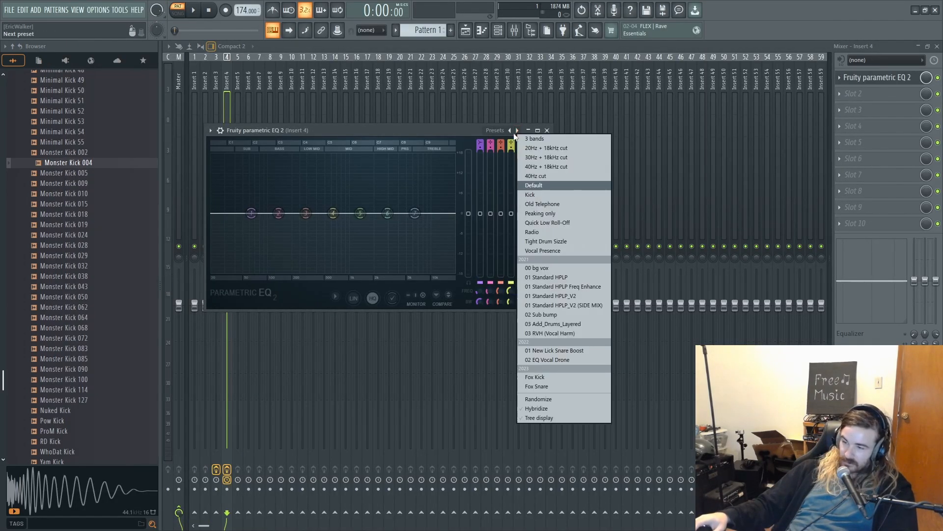
click(559, 148)
- Raise the EQ's low-cut frequency into the low mids and boost band 3 as a broad peak above it
drag(232, 215, 299, 215)
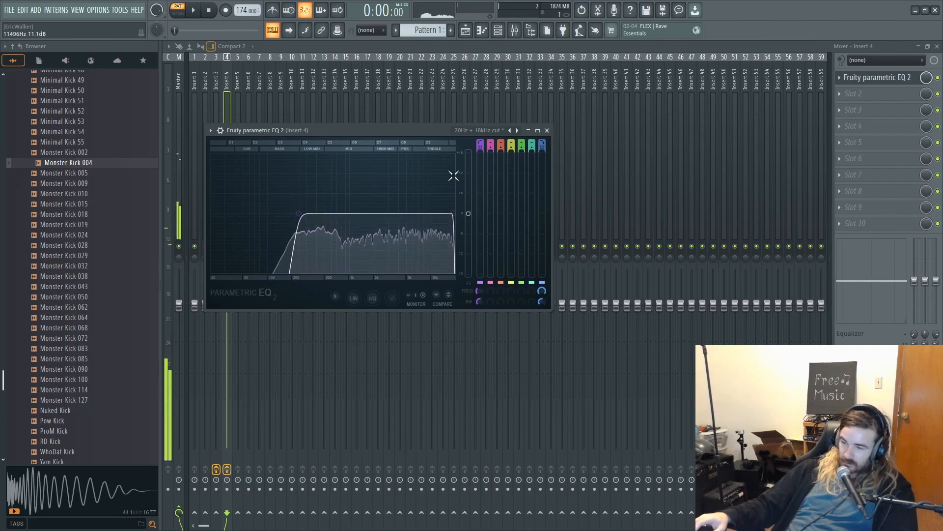
scroll(501, 145, down, 1)
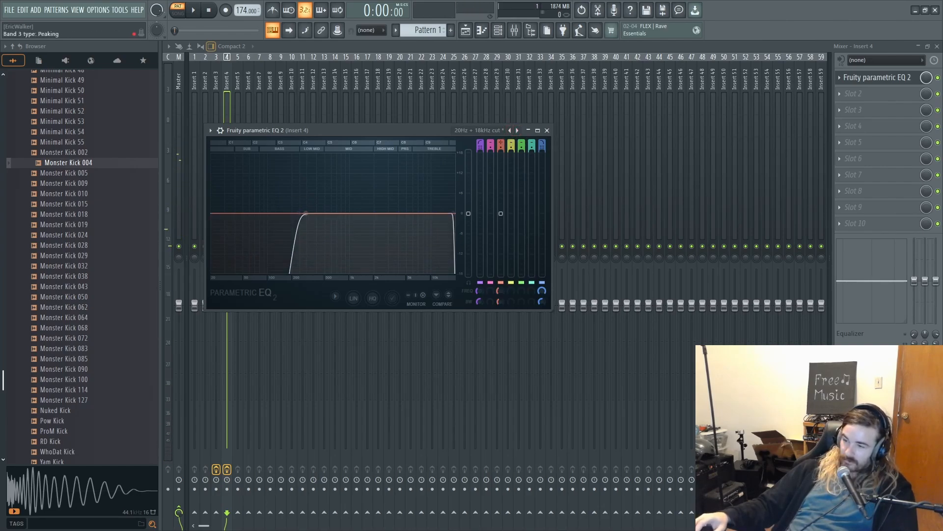
drag(323, 214, 375, 165)
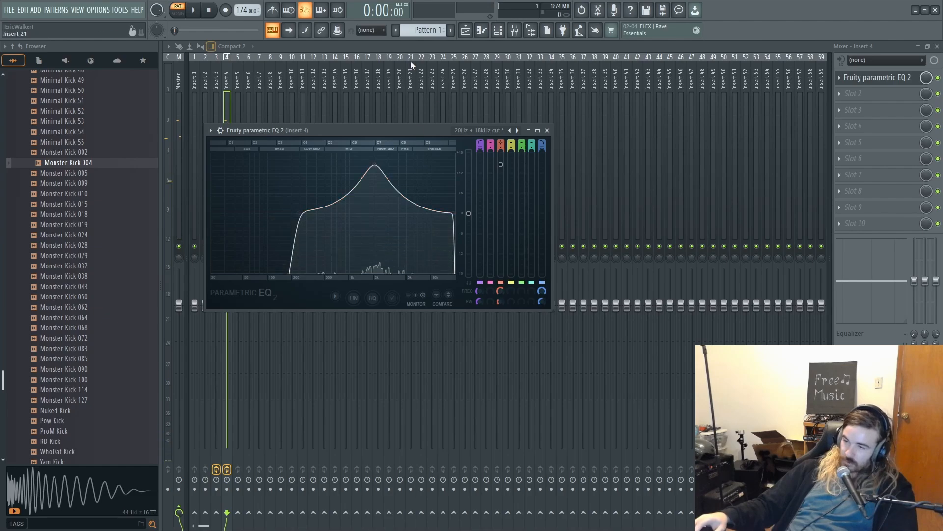
- Place Monster Kick 004 on steps 1 and 11 in the channel rack and play the pattern briefly
key(F6)
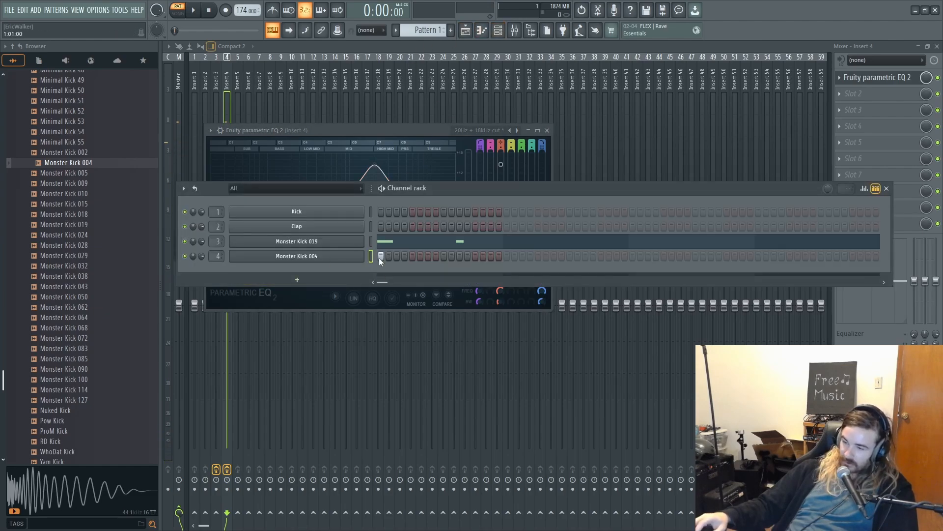
click(459, 256)
key(space)
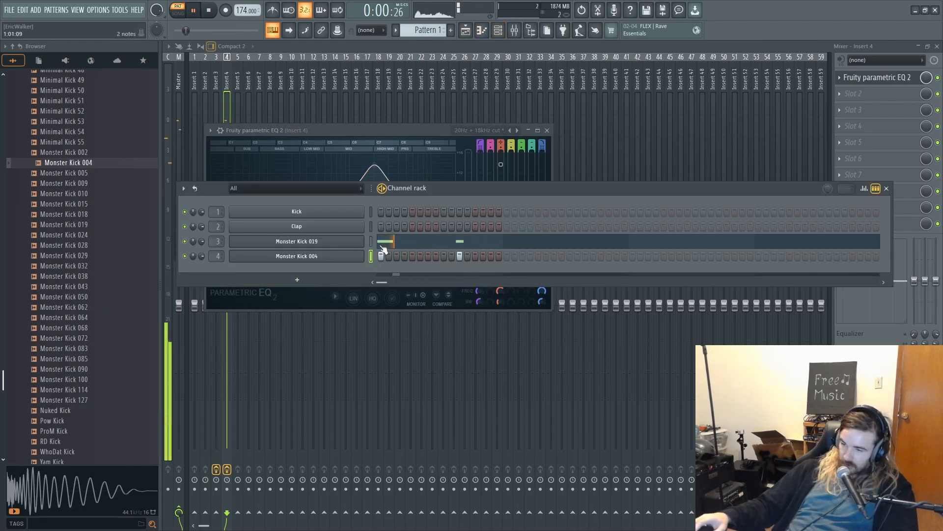
key(space)
- Shorten Monster Kick 004's volume envelope to a very brief hit and play the pattern to check it
click(348, 258)
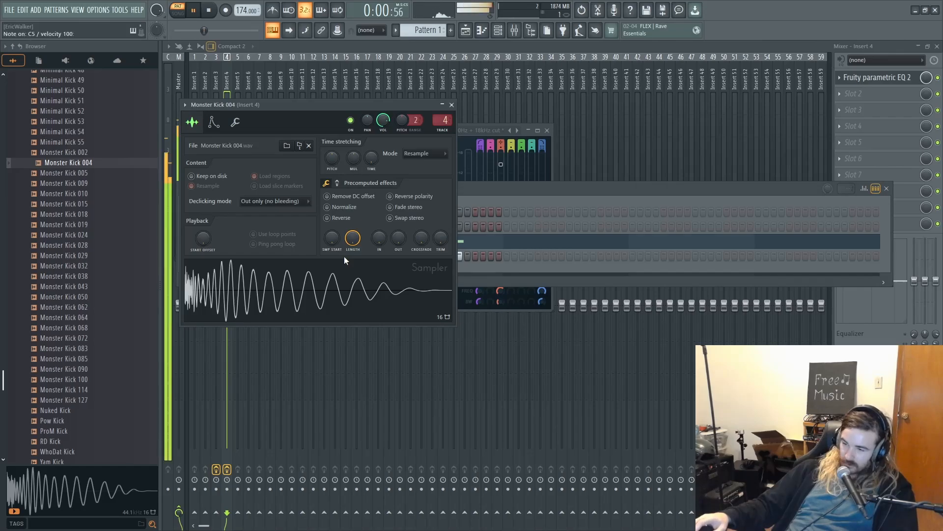
click(213, 121)
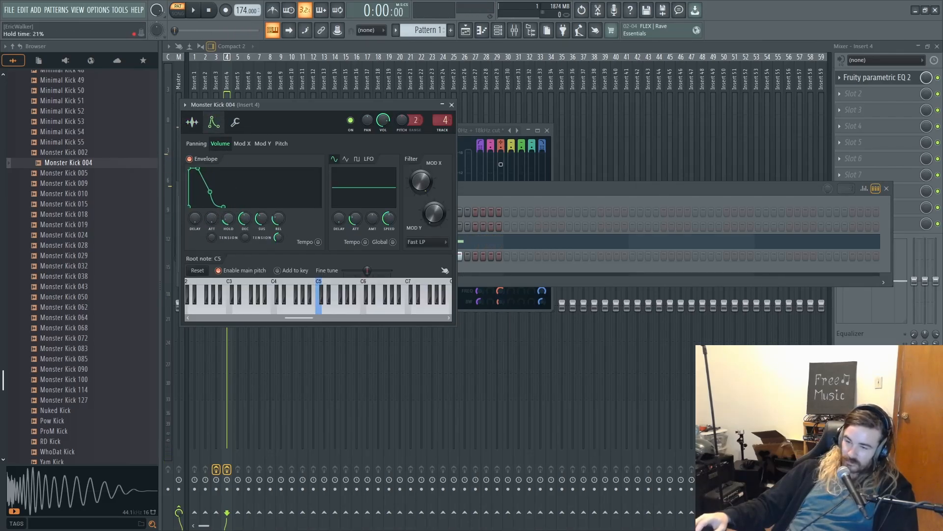
mouse_move(244, 218)
mouse_down()
mouse_move(243, 248)
mouse_move(261, 230)
mouse_move(278, 236)
mouse_move(229, 221)
mouse_up()
key(space)
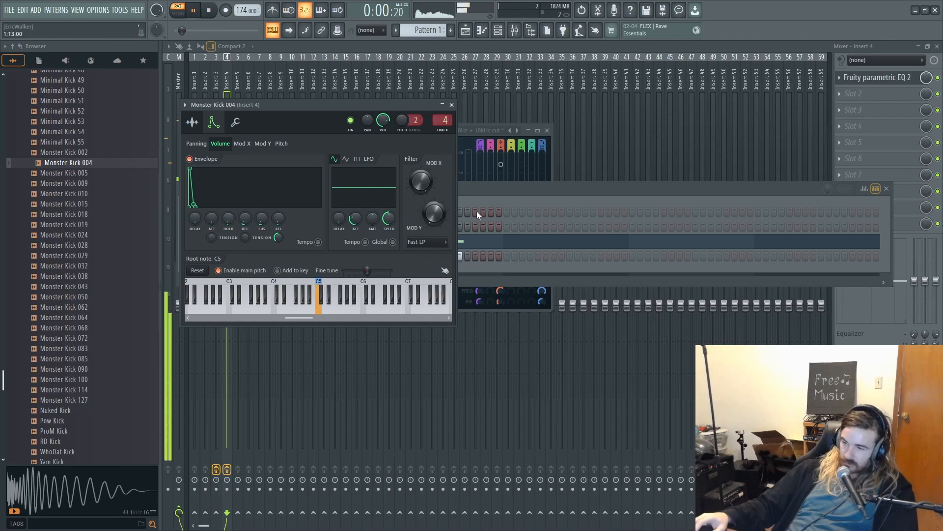
click(484, 196)
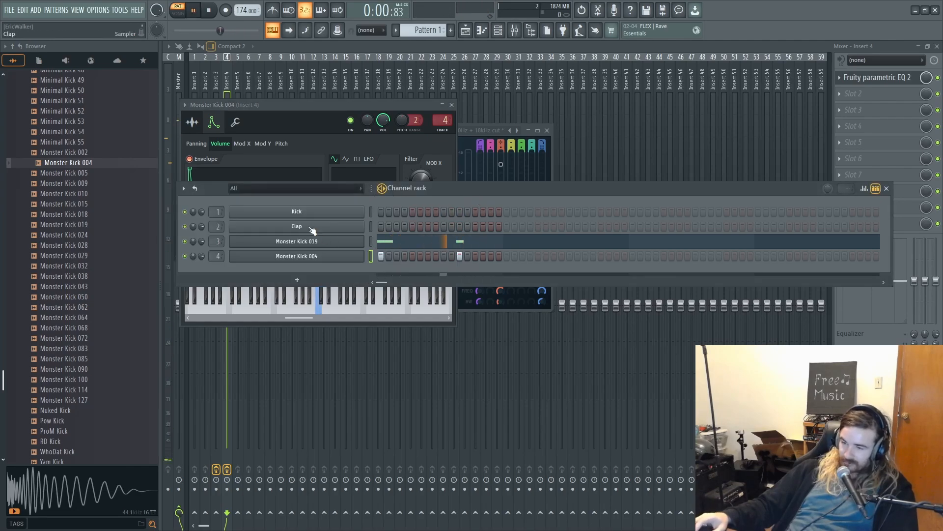
key(space)
- Clone the Monster Kick 004 channel and replace the clone with a Layer channel
right_click(271, 256)
click(377, 365)
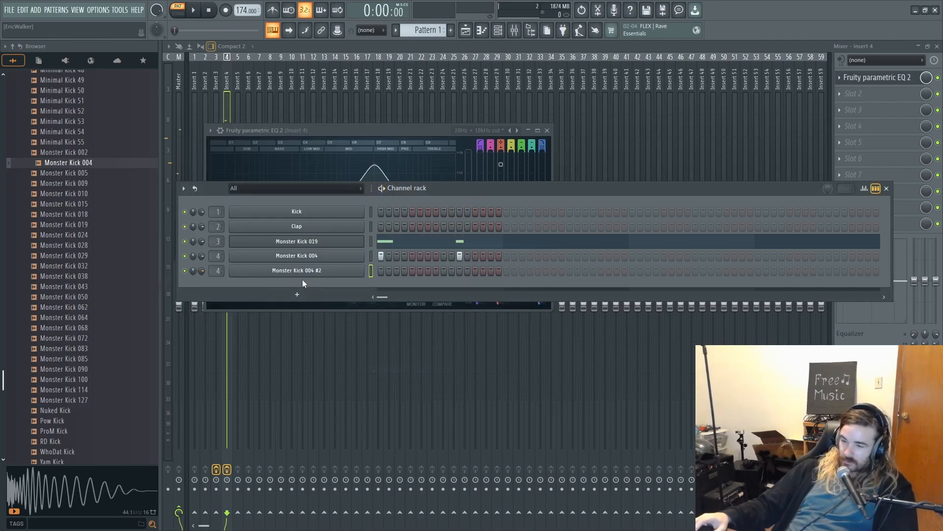
right_click(305, 272)
mouse_move(392, 364)
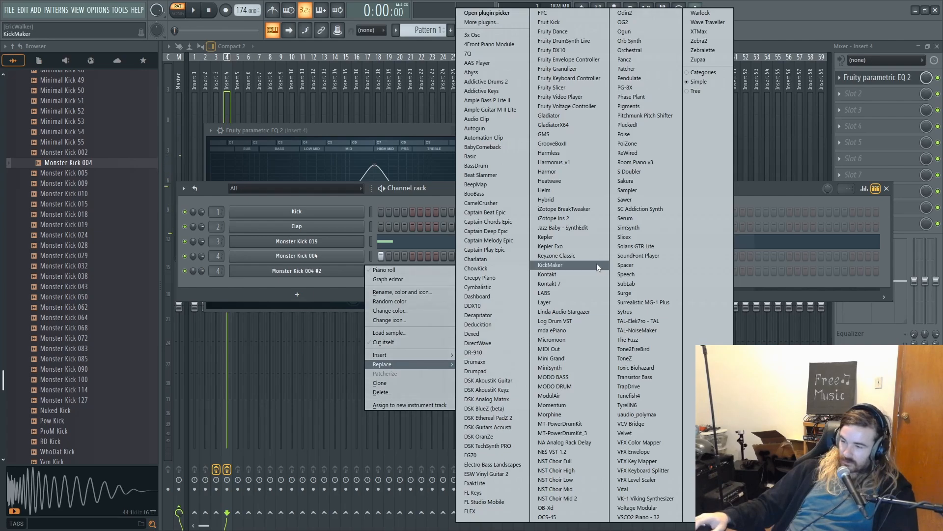
click(568, 302)
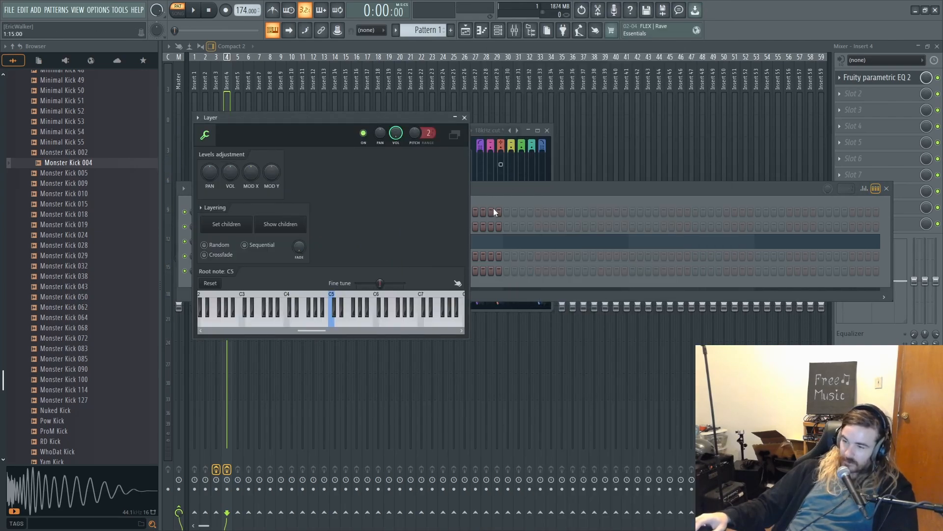
- Set Monster Kick 019 and Monster Kick 004 as the children of the Layer channel
click(460, 200)
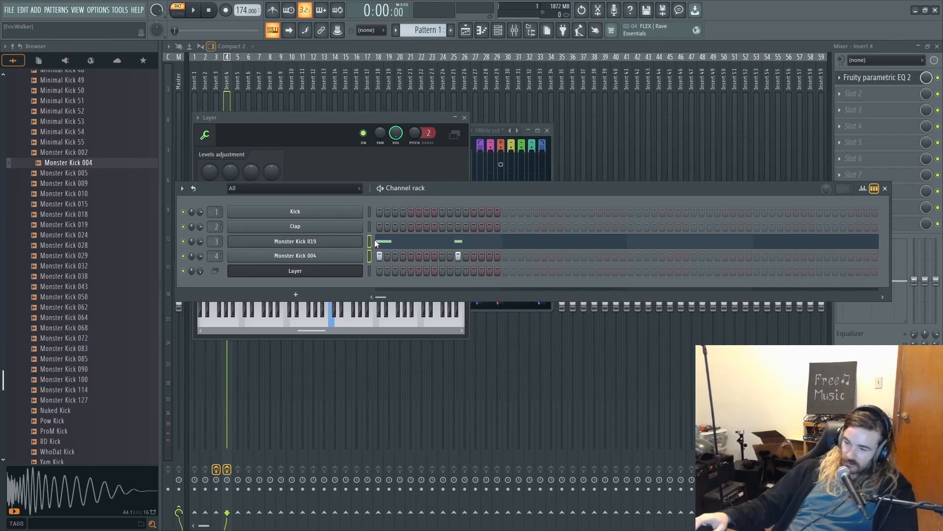
click(322, 148)
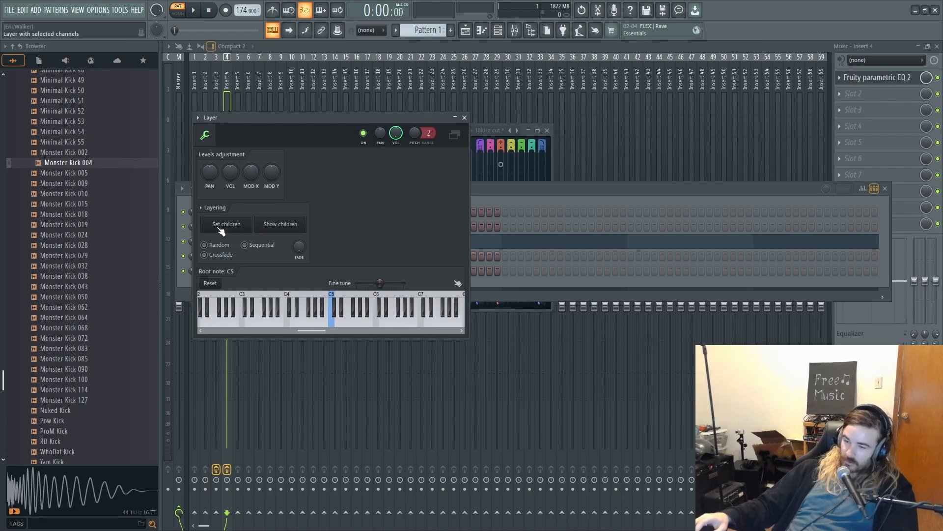
click(517, 204)
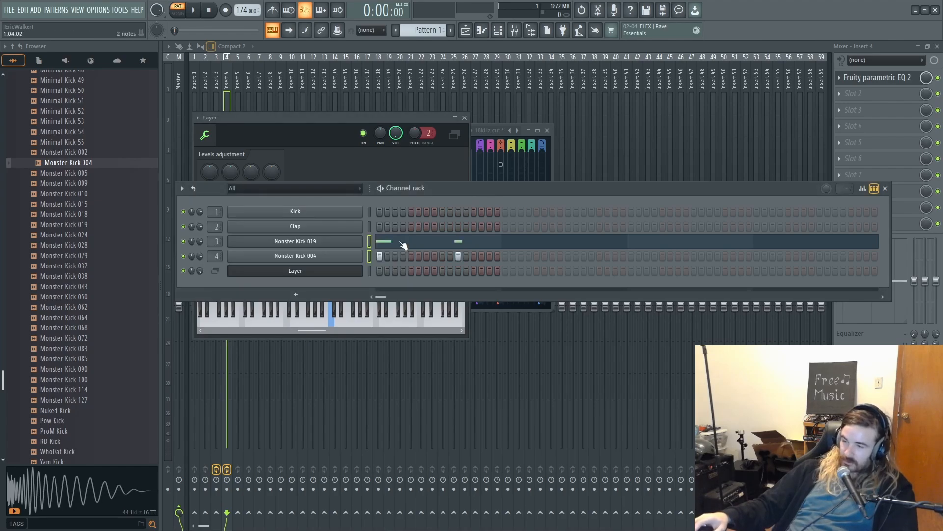
- Clear Monster Kick 004's steps and move Monster Kick 019's two C5 notes into the Layer channel's piano roll
click(448, 245)
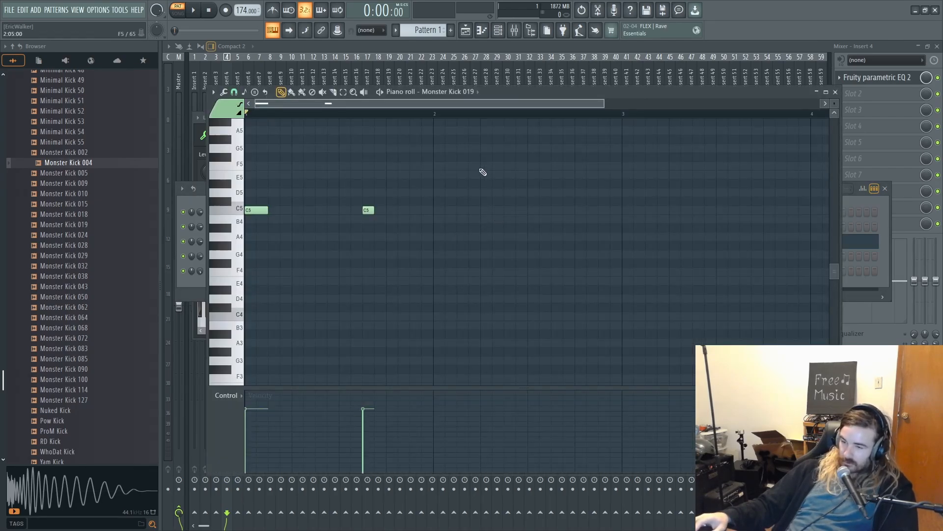
ctrl+drag(479, 168, 249, 255)
key(ctrl+x)
click(497, 32)
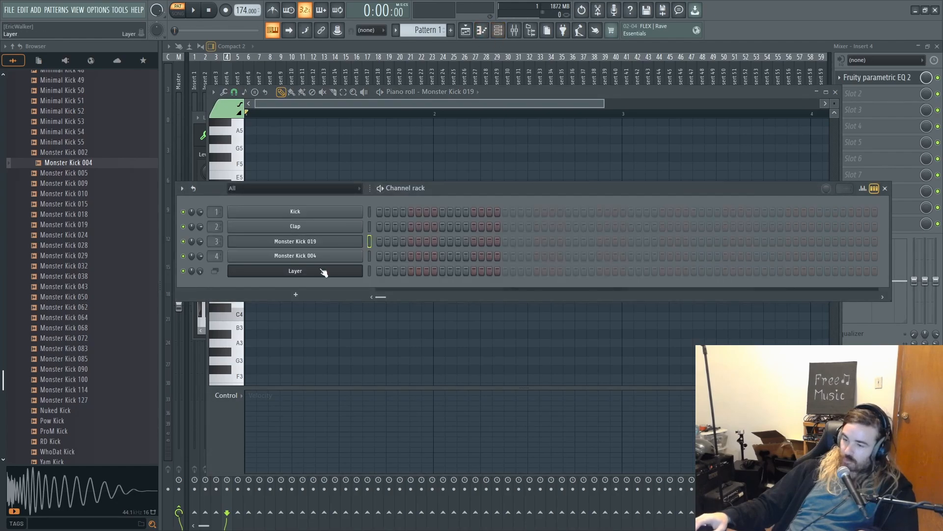
right_click(362, 269)
click(373, 270)
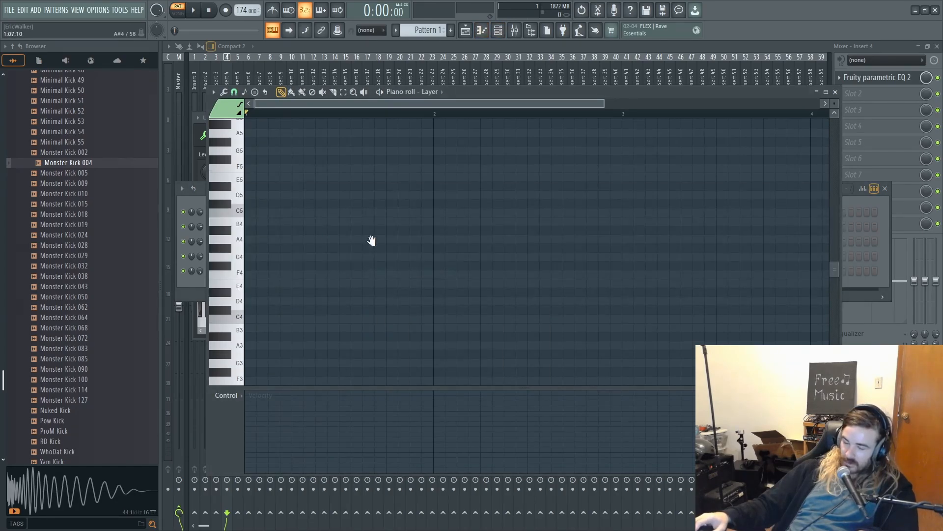
key(ctrl+v)
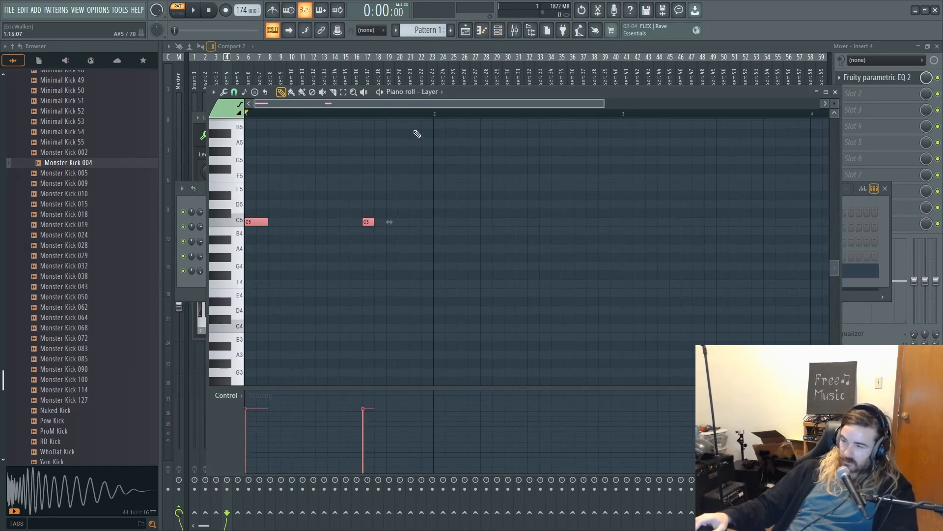
- Play the layered kick pattern and solo Insert 4 in the mixer to hear it alone
key(space)
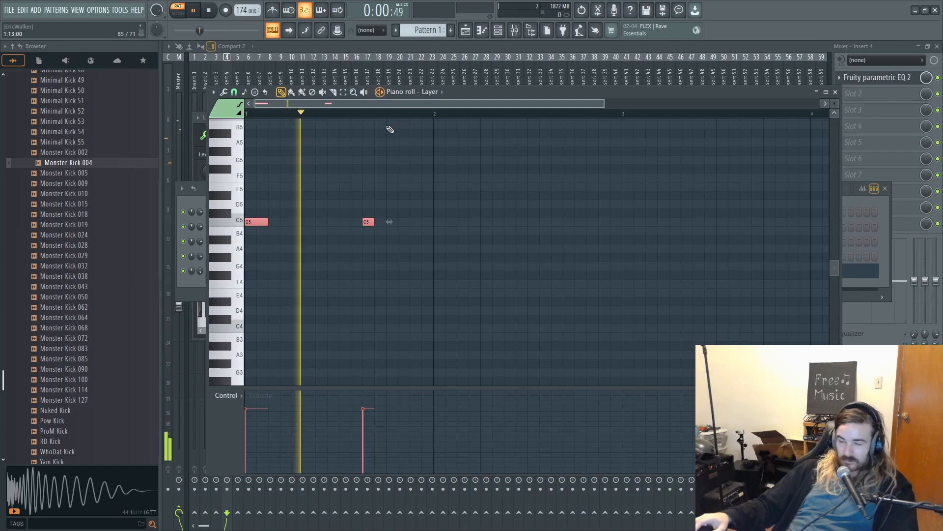
click(514, 30)
key(space)
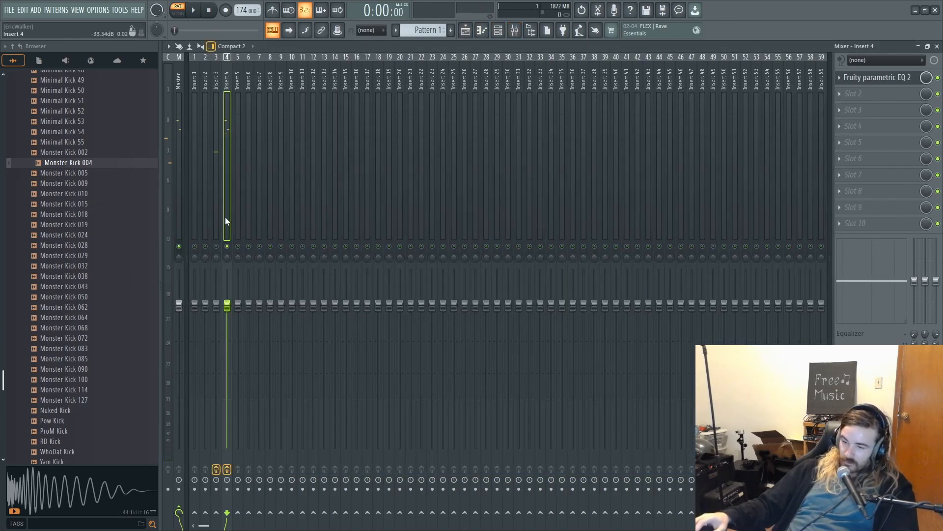
key(space)
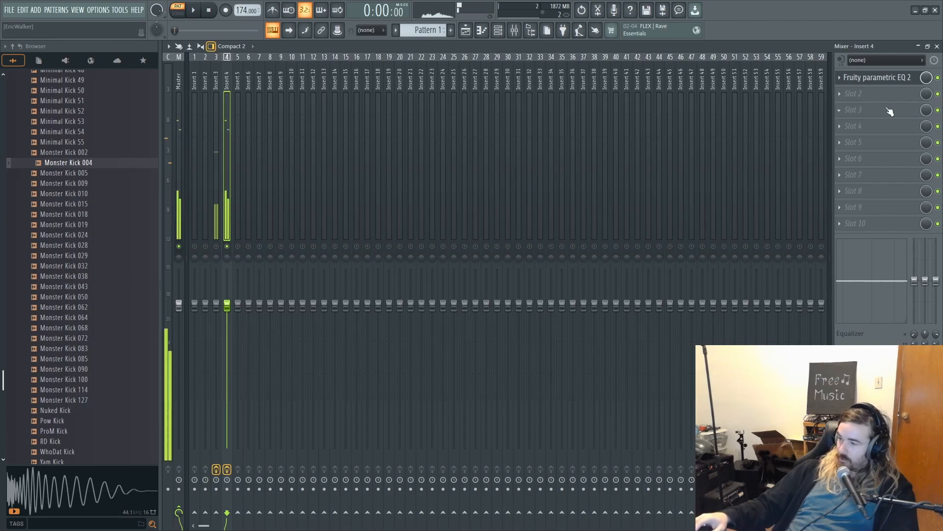
- Add Transient Processor to Insert 4's second slot and lower its release well below zero, checking it in playback
click(868, 94)
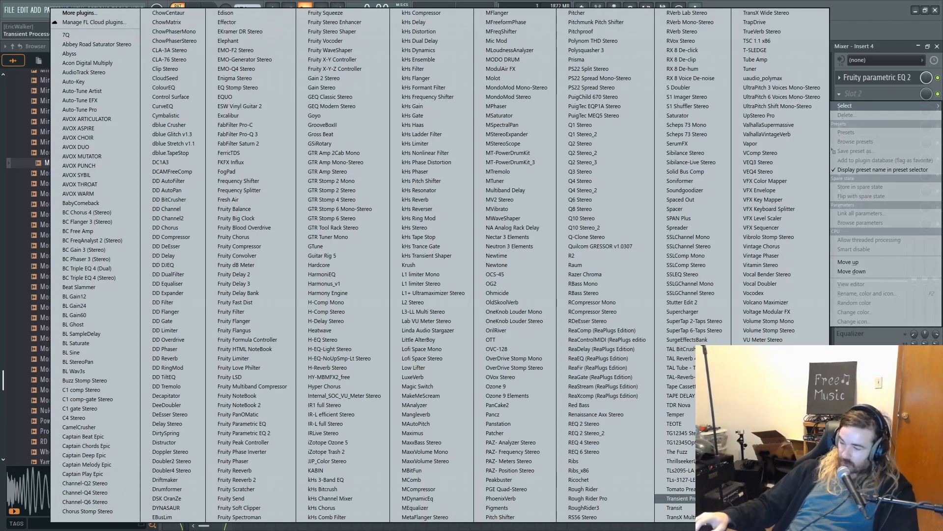
click(678, 499)
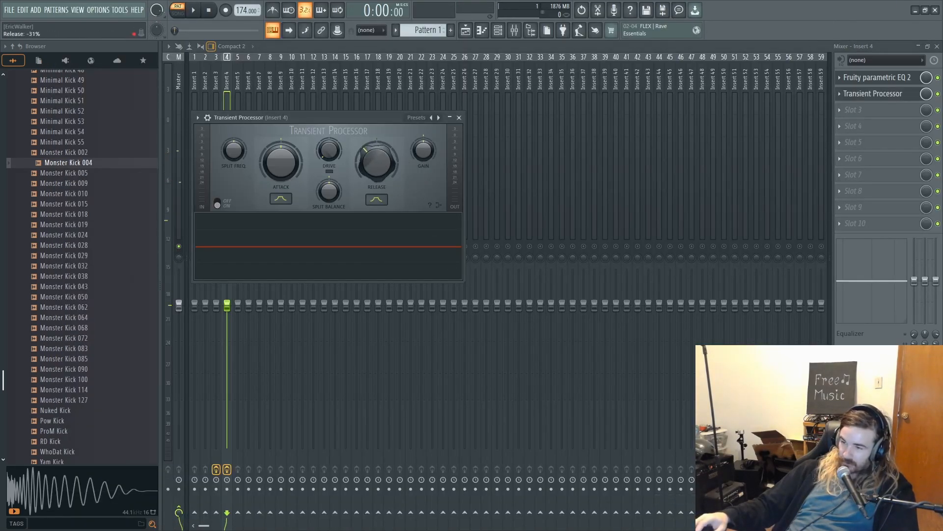
drag(376, 163, 377, 184)
key(space)
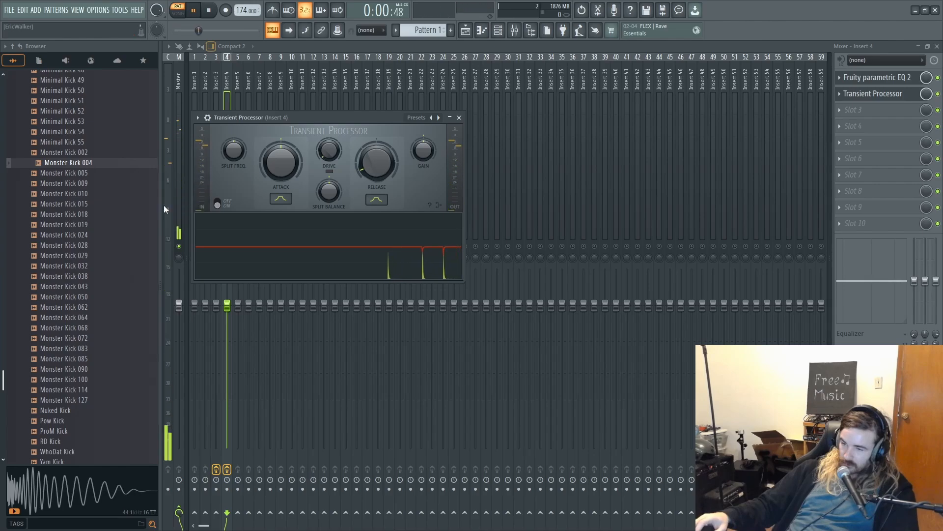
- Leave the Transient Processor and turn off solo on Insert 4 in the mixer
click(229, 105)
right_click(228, 247)
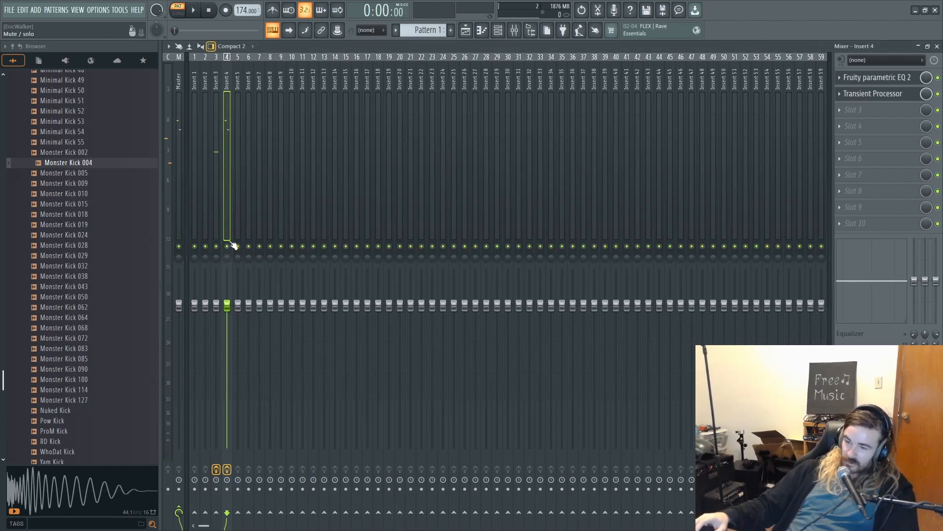
key(space)
- Add Transient Processor to Insert 3's second slot and raise its attack to about 96% while listening to the pattern
click(215, 199)
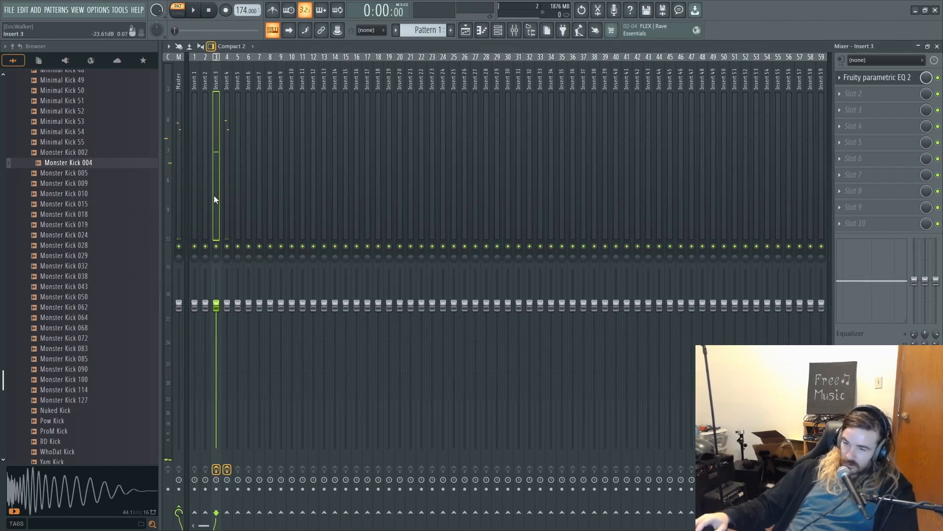
click(880, 94)
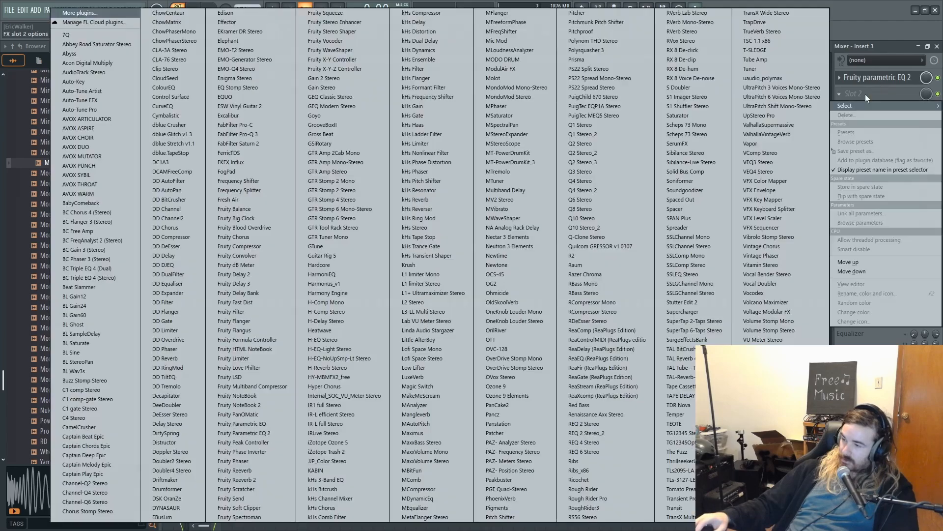
click(680, 499)
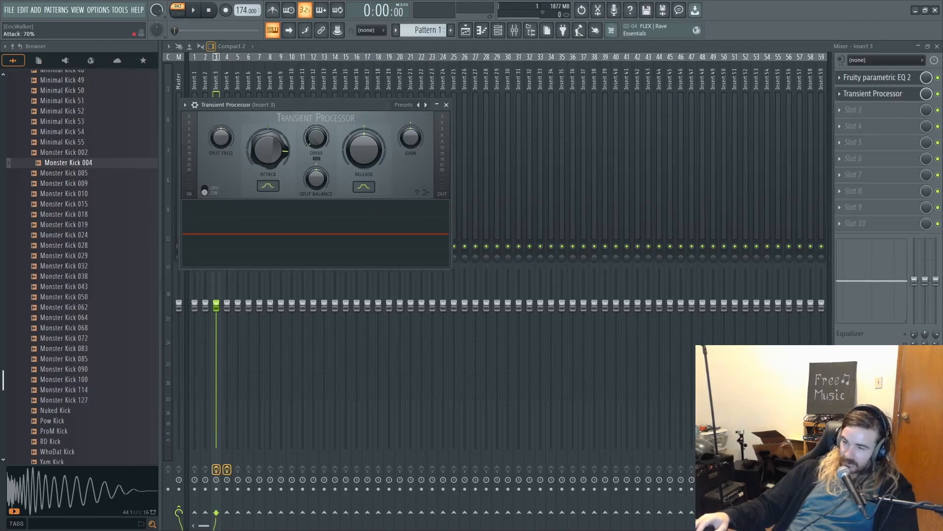
key(space)
drag(268, 155, 268, 143)
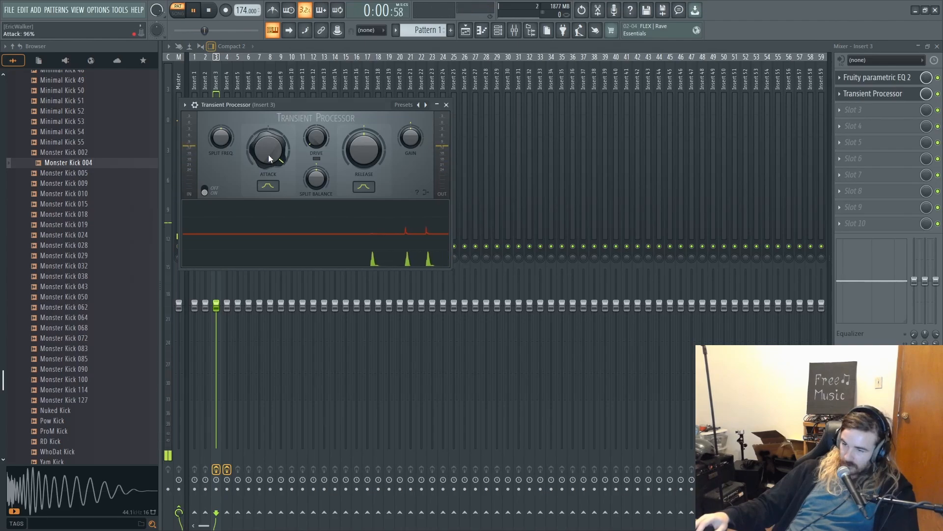
click(401, 51)
key(space)
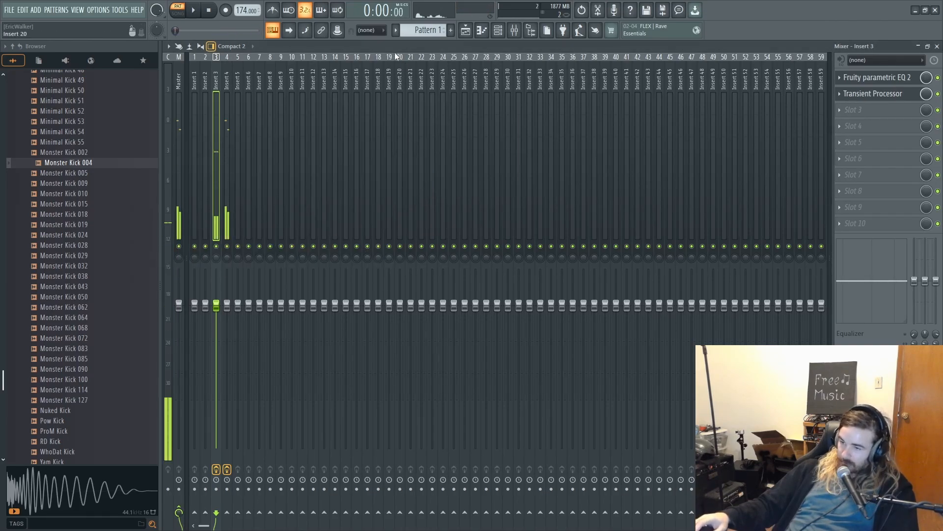
- Start saving the project and choose 2025 WT YOUTUBE inside FL Studio Projects 2025 as its location
key(ctrl+s)
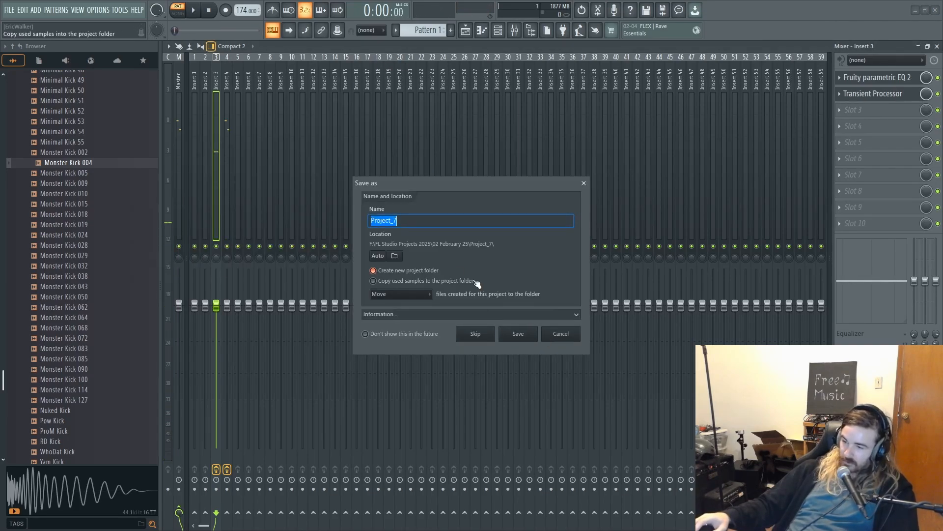
click(394, 256)
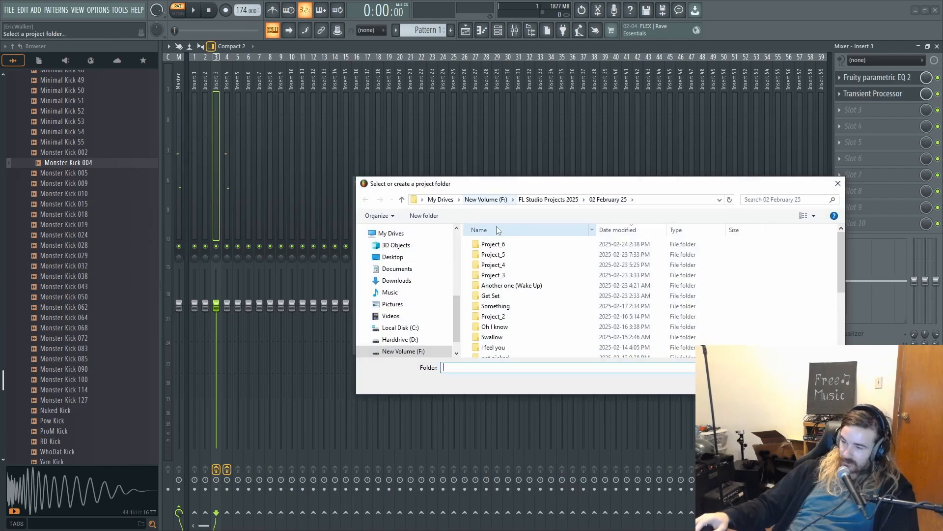
click(549, 200)
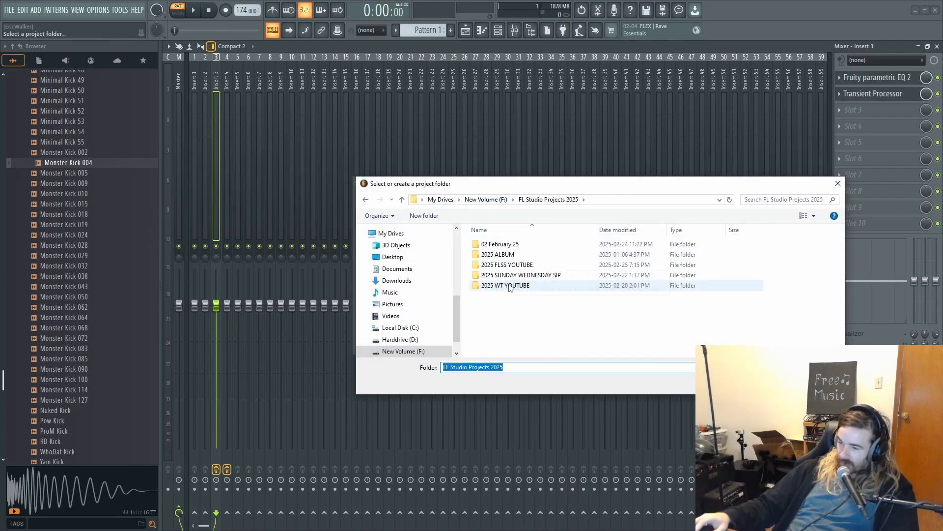
click(523, 288)
double_click(523, 288)
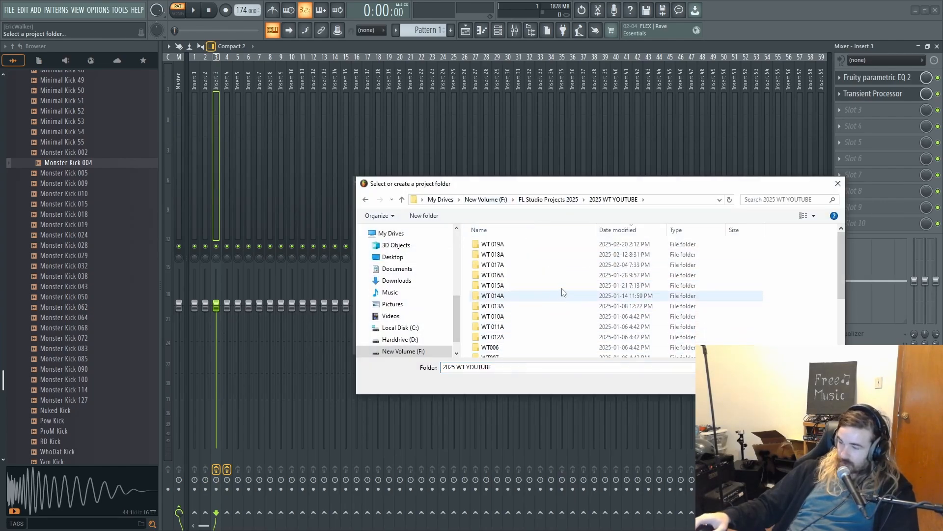
click(767, 382)
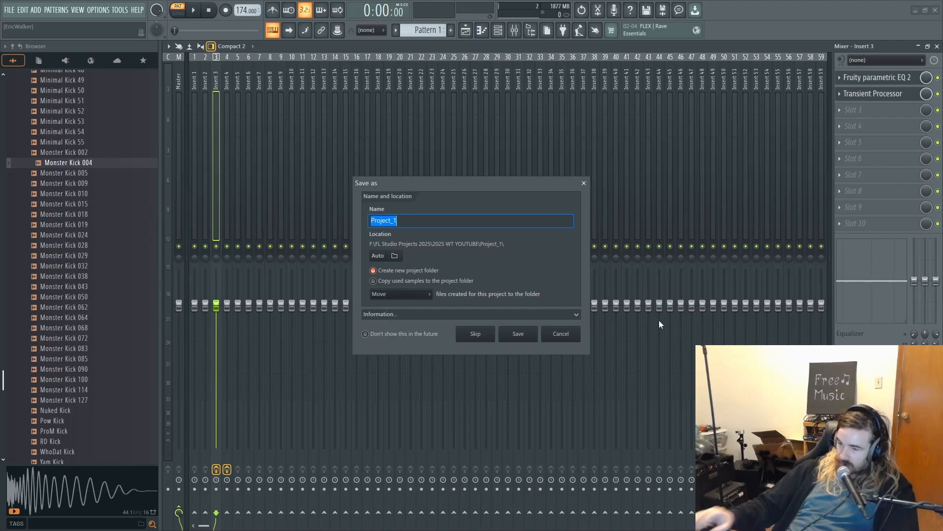
- Name the project WT 020A, save it, and briefly play the kick pattern
text(WT 020)
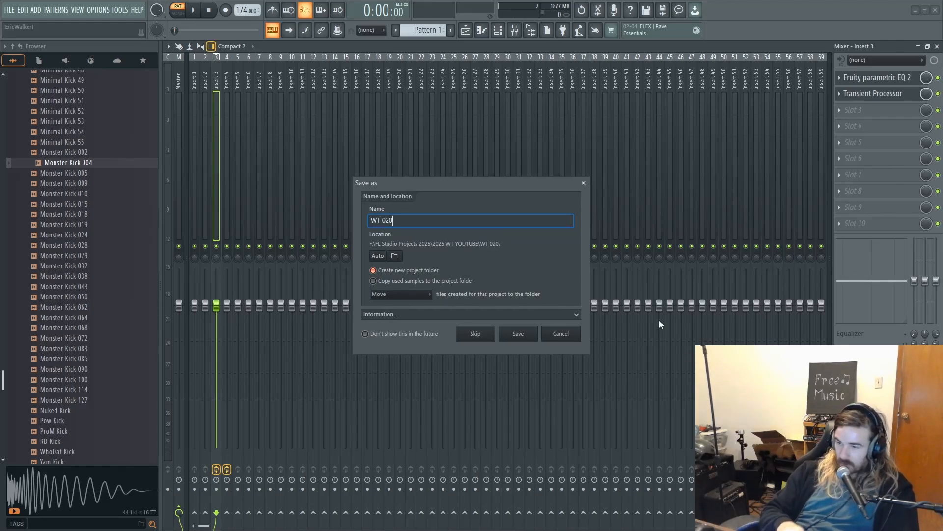
text(A)
key(Return)
key(space)
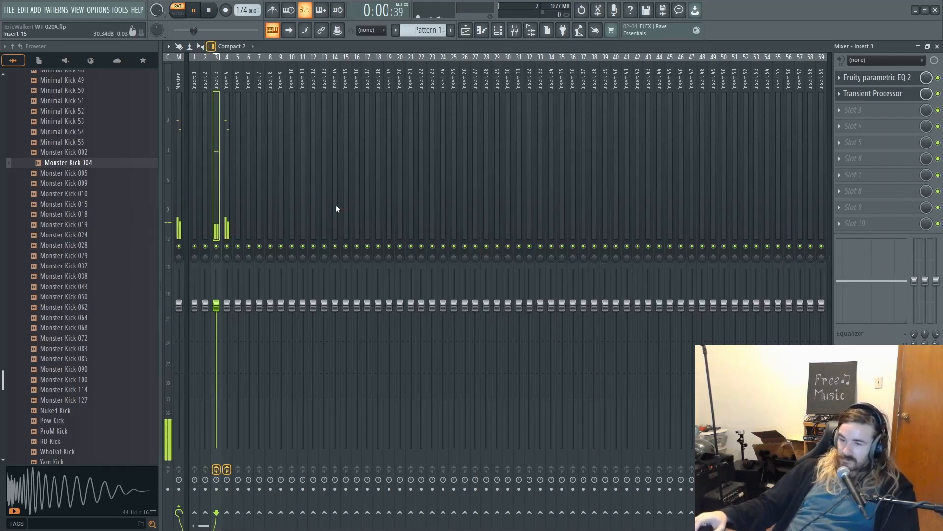
key(space)
- Open the Snares sample folder and audition its samples down to Grv Snareclap 10
scroll(131, 264, down, 6)
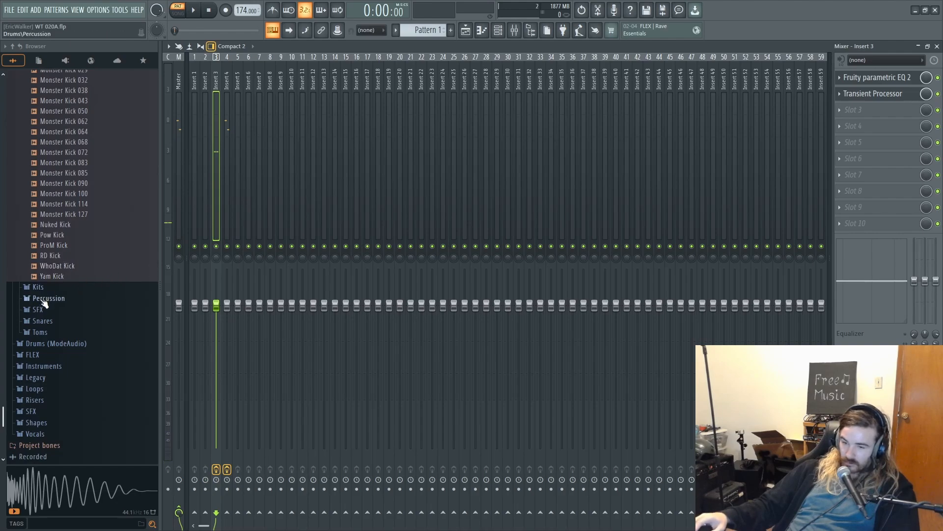
click(52, 322)
scroll(52, 322, down, 10)
click(59, 303)
scroll(60, 301, down, 4)
click(61, 282)
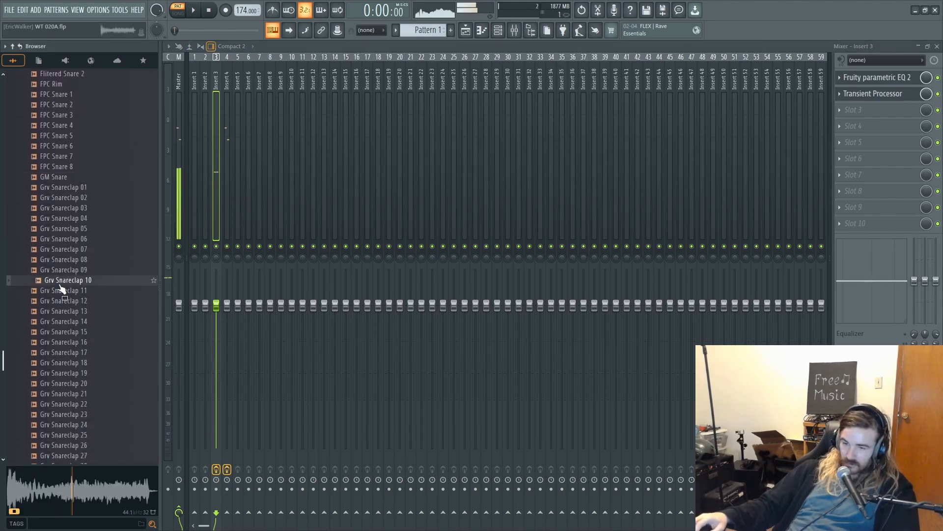
- Audition more Grv Snareclap samples and the Importer and Industrial snares
scroll(63, 280, down, 4)
click(68, 272)
click(67, 301)
click(67, 312)
scroll(70, 310, down, 4)
click(92, 229)
click(80, 261)
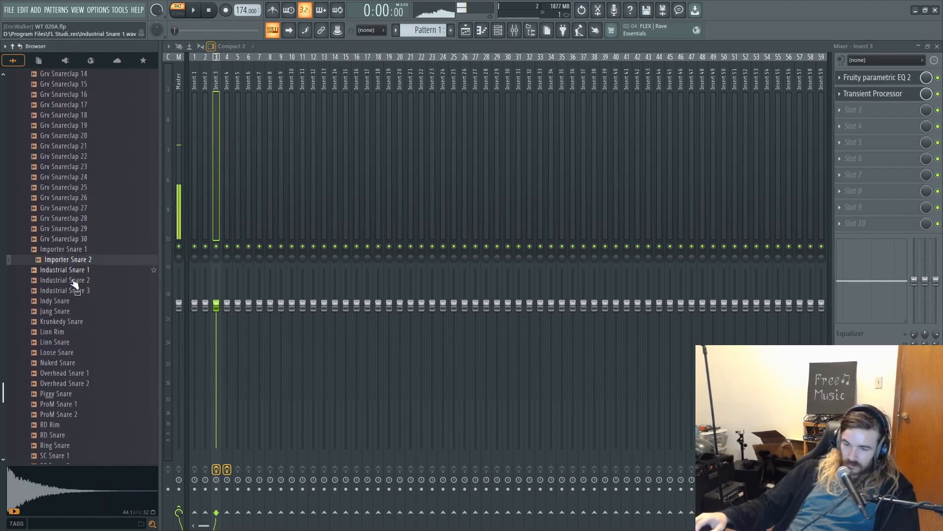
click(78, 290)
click(86, 300)
click(73, 239)
- Audition the SC and Smigen snares and Stick Rim 1 near the end of the snare samples
scroll(58, 301, down, 6)
click(56, 280)
click(56, 291)
click(54, 331)
click(51, 342)
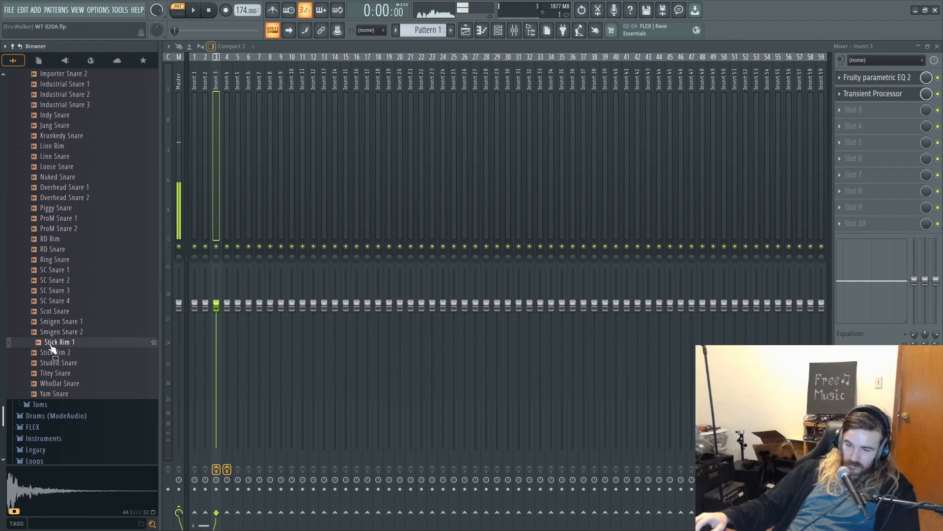
scroll(53, 339, down, 4)
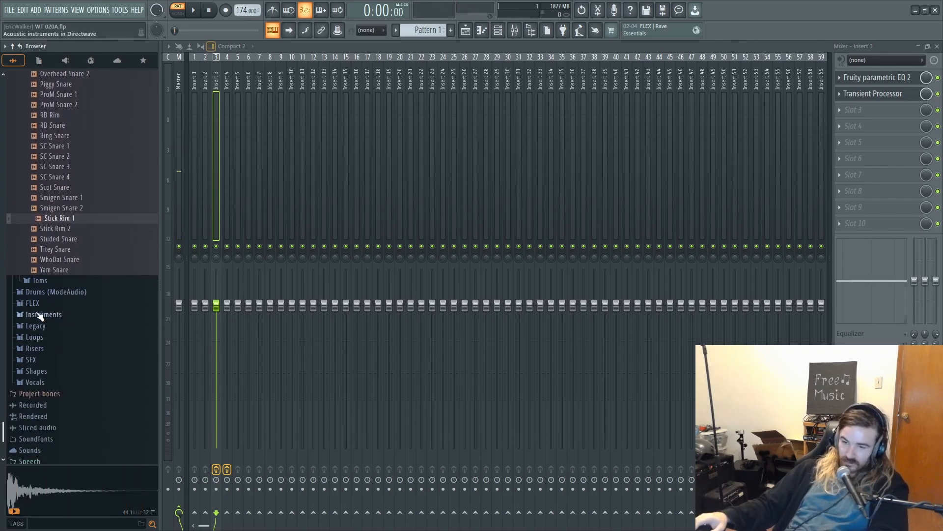
- Audition Studed Snare, Titey Snare and Stick Rim 2, and compare them with the SC snares
scroll(59, 288, up, 2)
click(65, 303)
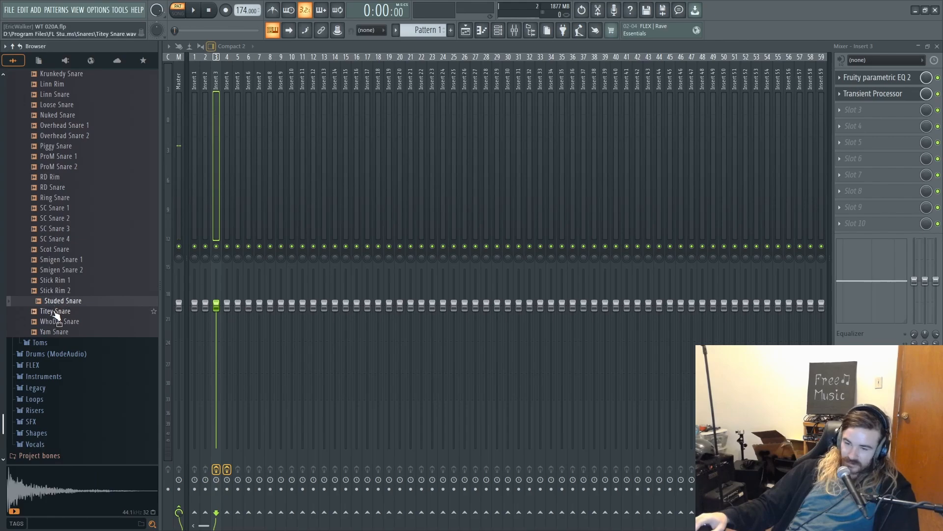
click(54, 312)
click(52, 324)
click(59, 311)
click(65, 291)
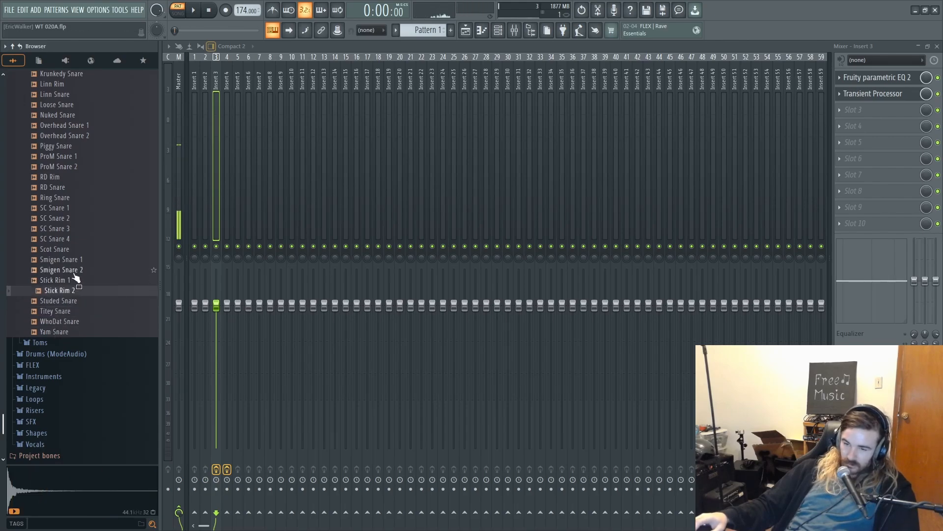
click(76, 239)
click(77, 229)
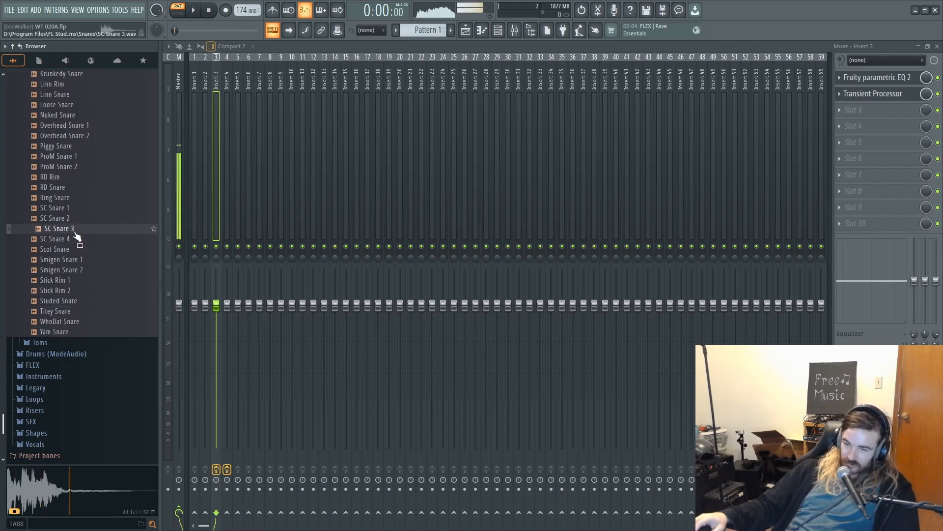
click(77, 217)
click(78, 208)
- Work back up through the snare samples, auditioning them from Industrial Snare 2 to Grv Snareclap 19
scroll(78, 210, up, 3)
scroll(46, 215, up, 3)
click(46, 199)
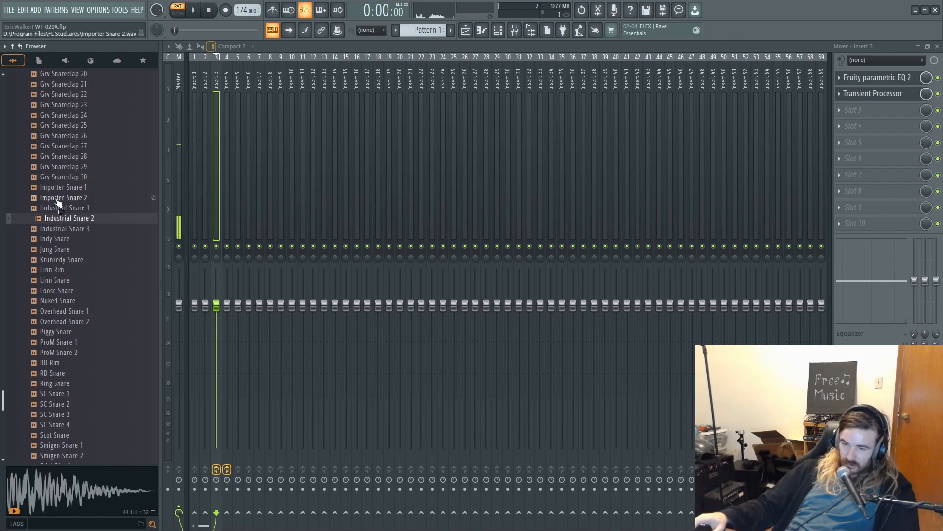
scroll(46, 201, up, 3)
click(50, 301)
click(61, 260)
click(69, 189)
scroll(67, 190, up, 8)
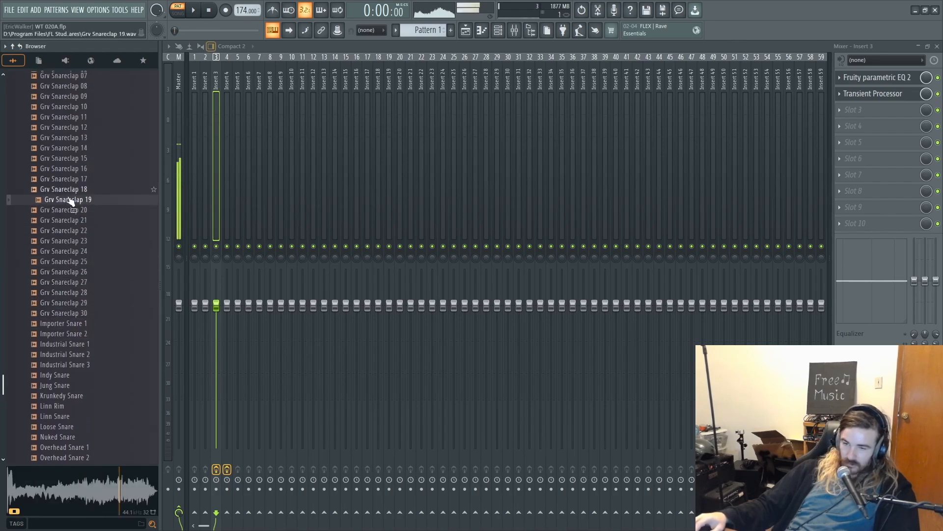
- Audition the earlier snare samples, including Filtered Snare 2, Export Snare, FPC Snare 1 and FPC Rim
click(47, 246)
click(47, 230)
scroll(46, 235, up, 2)
click(45, 210)
click(52, 197)
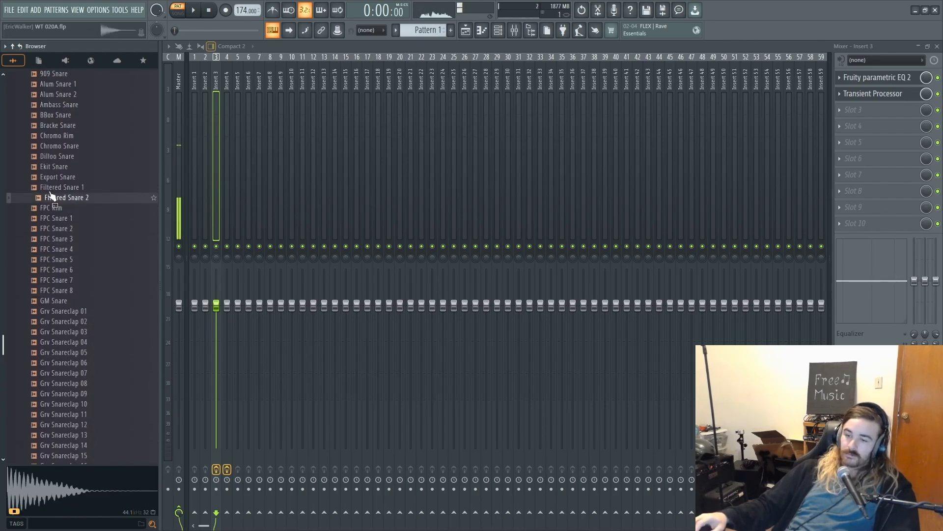
click(55, 178)
click(64, 219)
click(64, 209)
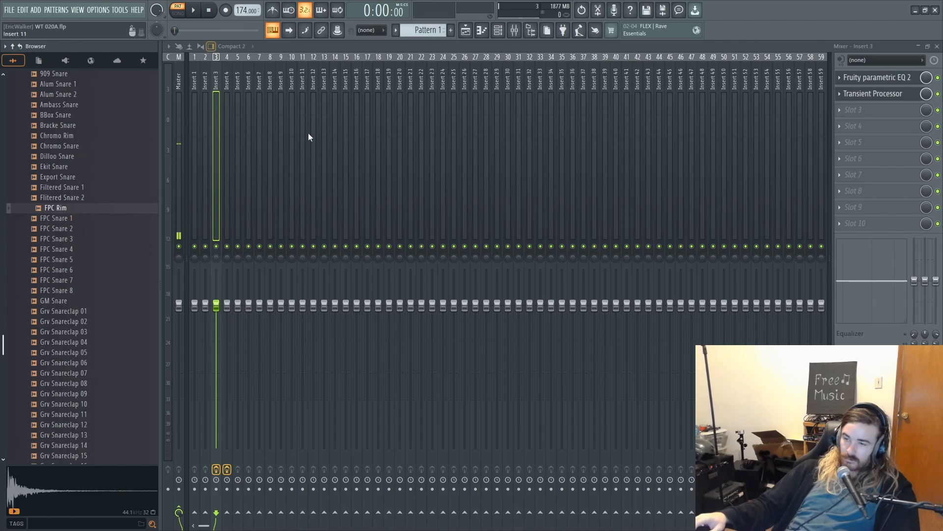
- Load FPC Rim into channel 2 and place C5 notes on beats 2 and 4 of bar 1, checking them in playback
key(F6)
drag(89, 208, 314, 223)
right_click(364, 226)
click(386, 229)
click(308, 222)
key(space)
click(395, 221)
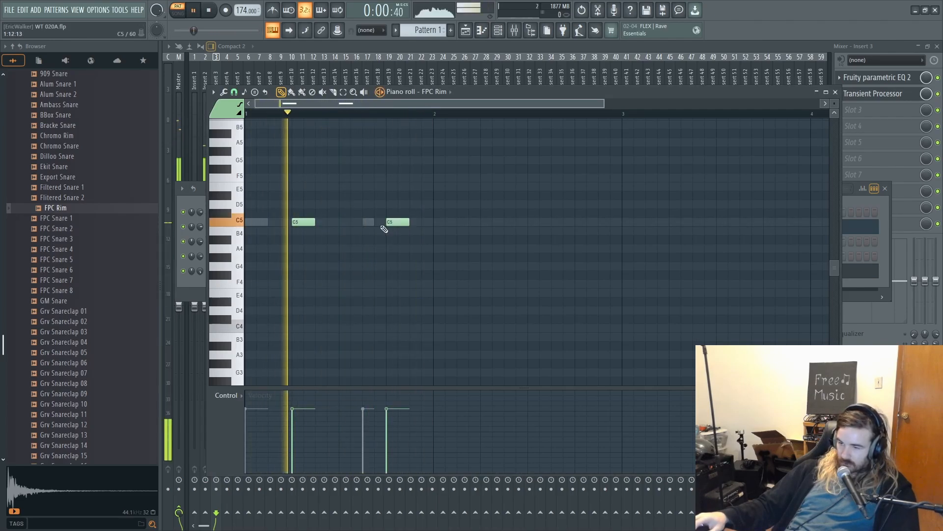
key(space)
- Audition BBox Snare, the Alum snares, 909 Snare, 909 Rim and 808 Snare as a second snare layer
scroll(59, 226, up, 4)
click(57, 239)
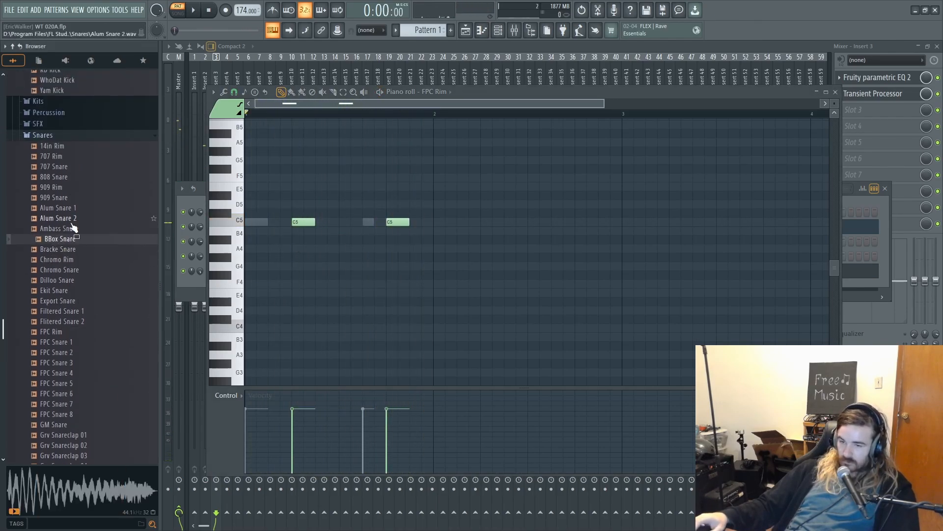
click(69, 219)
click(65, 209)
click(64, 197)
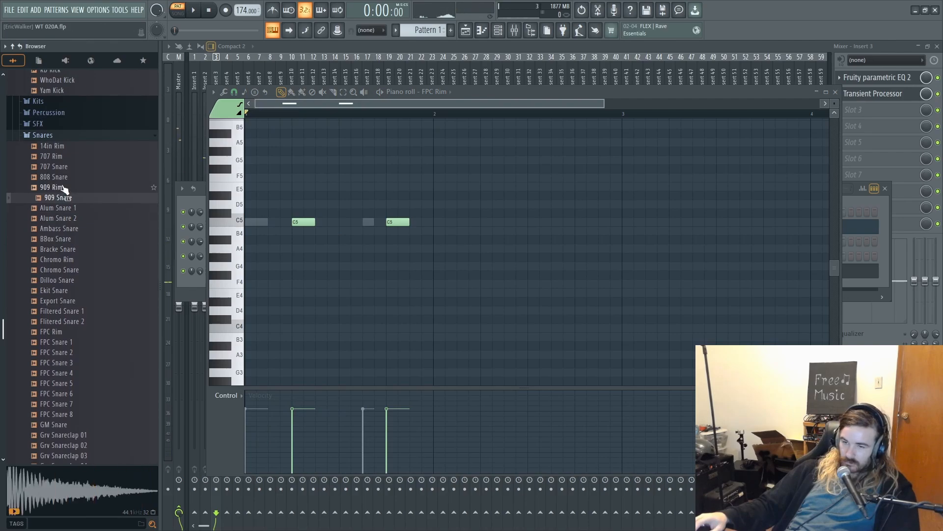
click(65, 187)
click(67, 177)
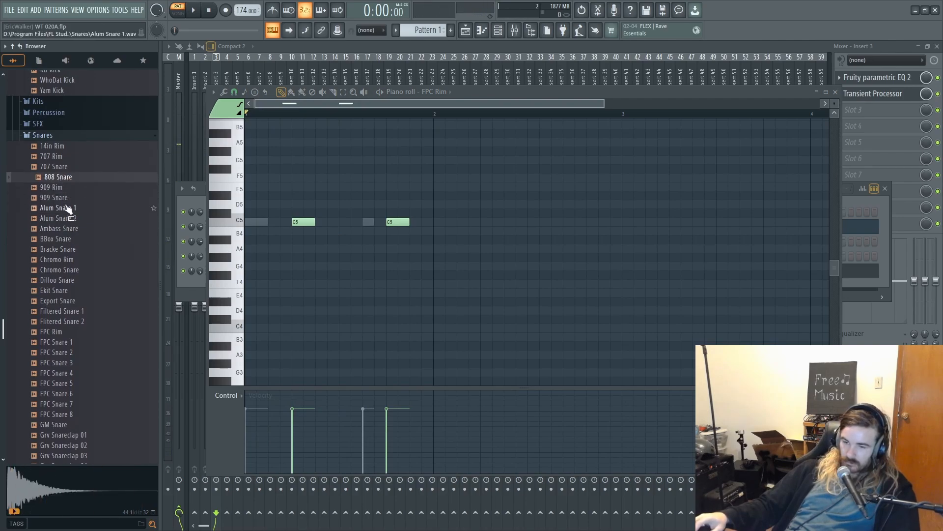
click(65, 199)
- Load 909 Snare into the first channel, replacing Kick, and open its piano roll
click(505, 30)
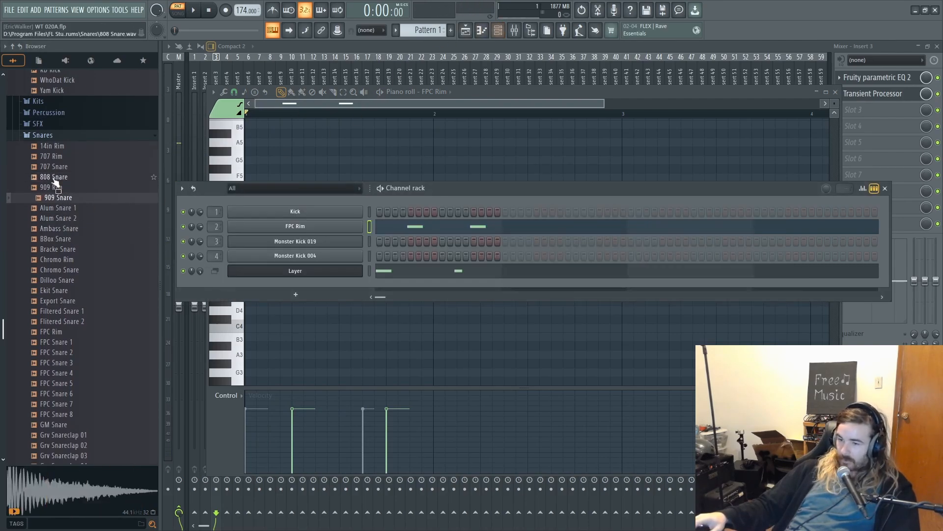
drag(61, 202, 333, 211)
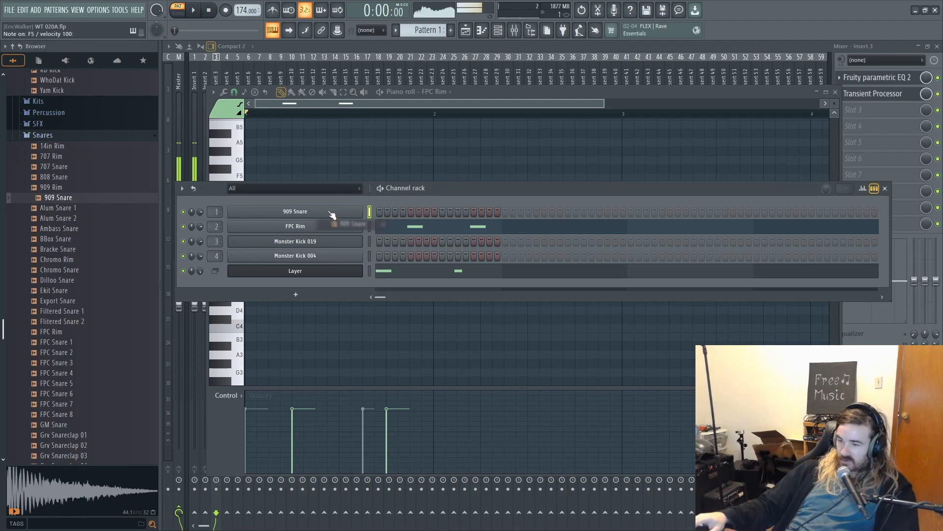
right_click(326, 218)
click(370, 211)
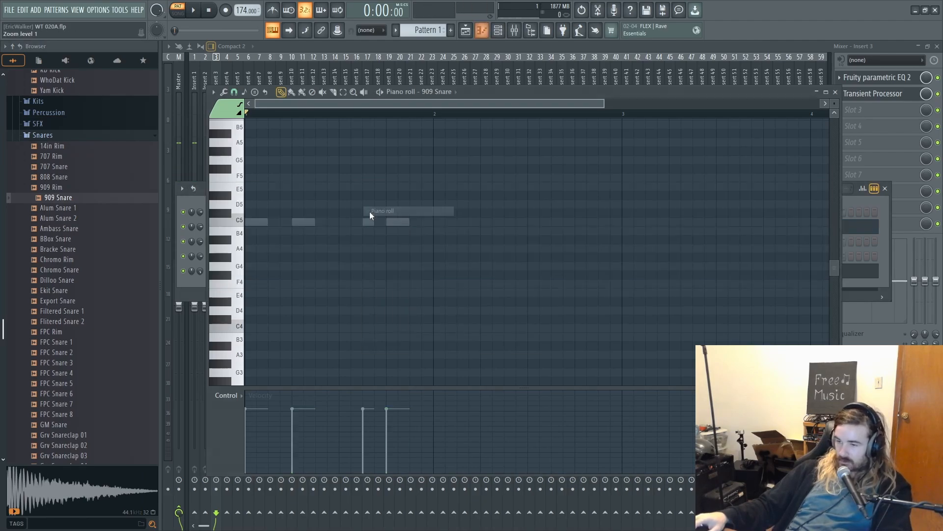
- Try 909 Snare notes at C6 on beats 2 and 4 of bar 1 in playback, and delete both notes
scroll(318, 211, up, 2)
click(301, 169)
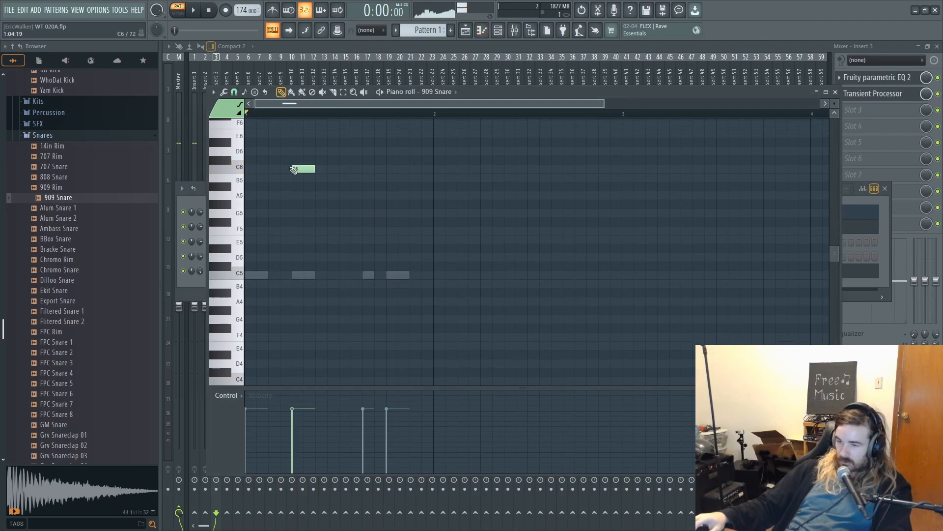
key(space)
click(391, 170)
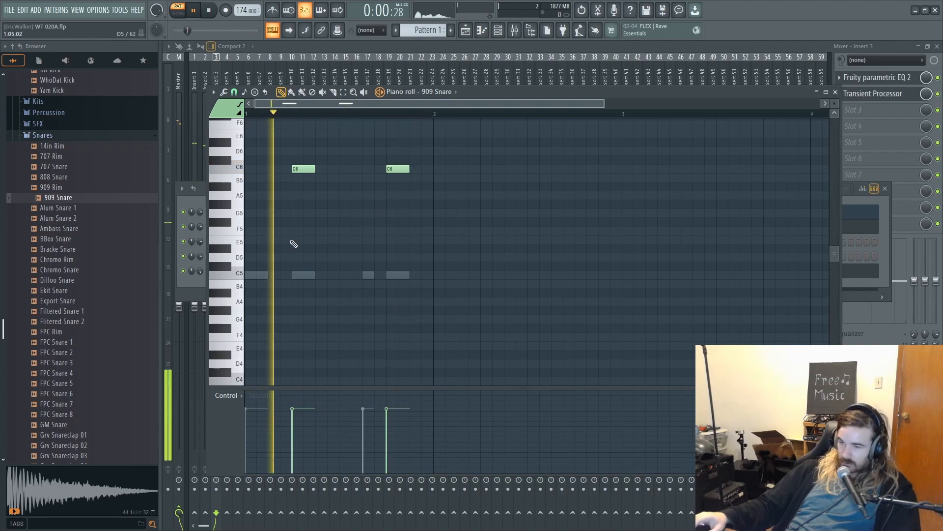
right_click(398, 170)
right_click(303, 170)
key(space)
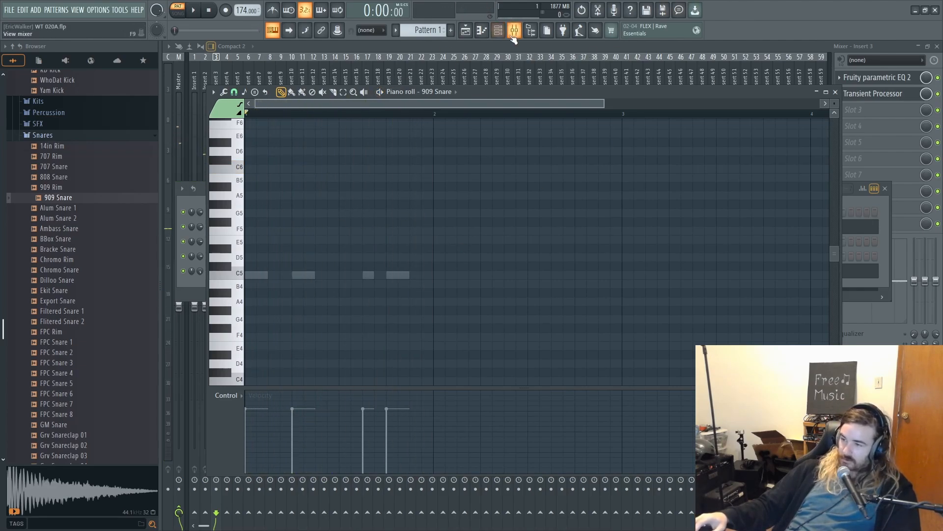
- Select the FPC Rim channel's mixer track, Insert 2, and add Soundgoodizer to its first effect slot
click(497, 32)
click(241, 228)
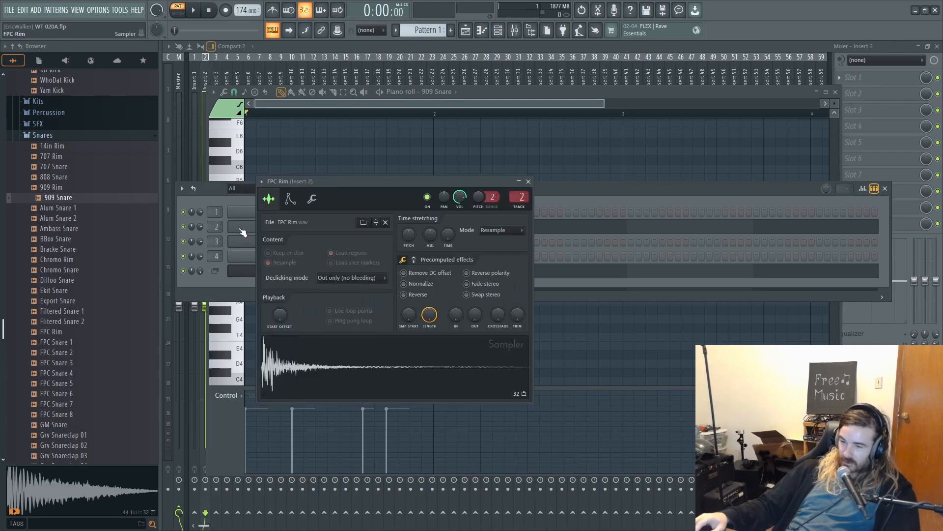
click(890, 45)
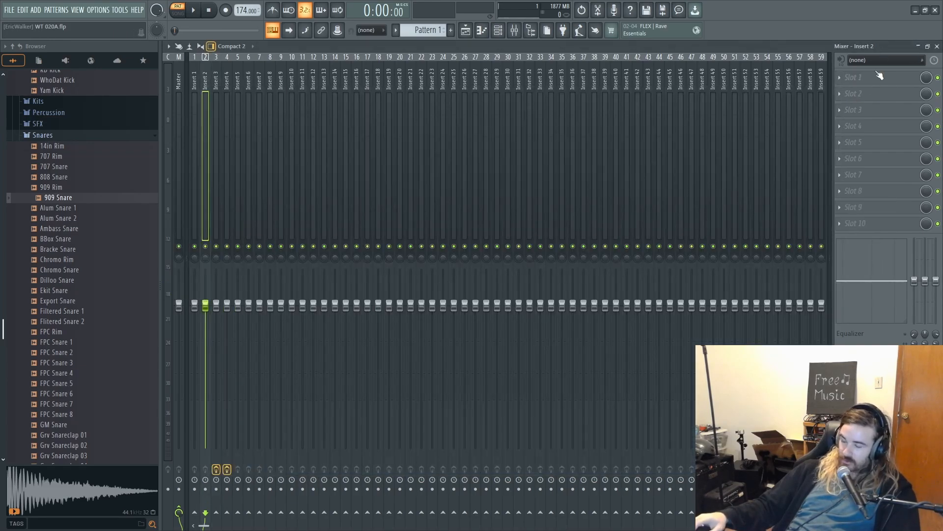
click(873, 80)
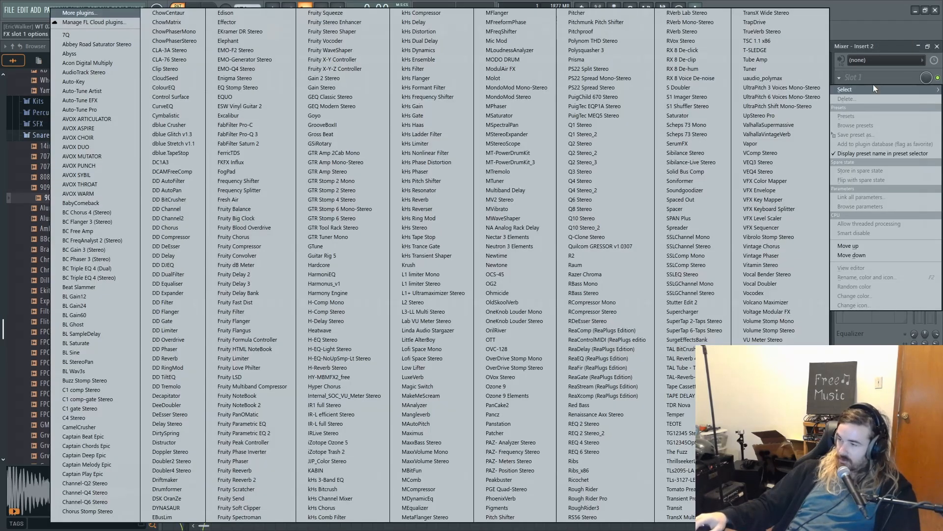
click(707, 190)
- Compare Soundgoodizer's modes on Insert 2 while the pattern plays, and choose mode C
click(285, 301)
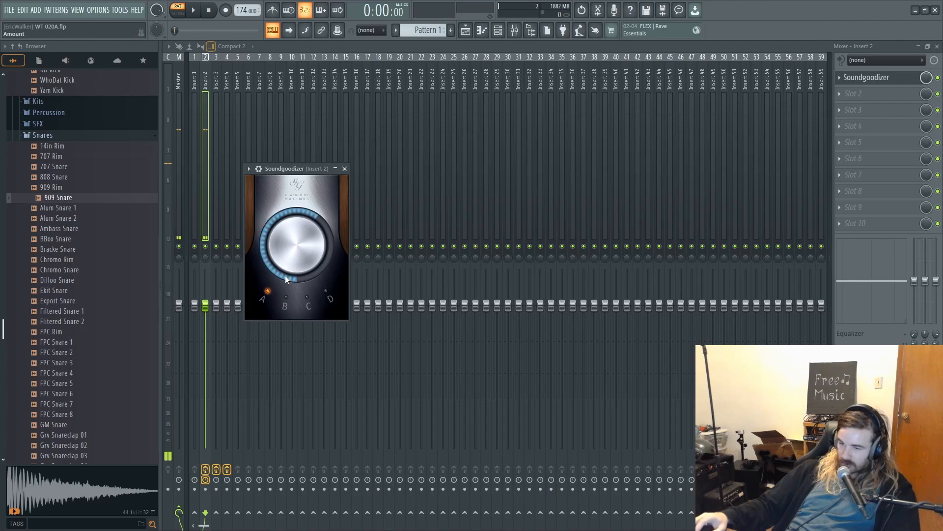
key(space)
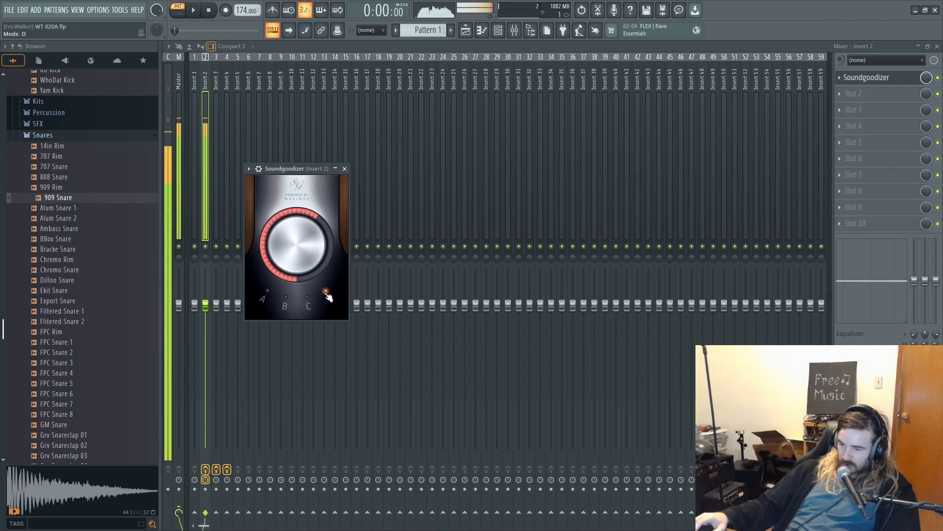
click(326, 295)
click(307, 296)
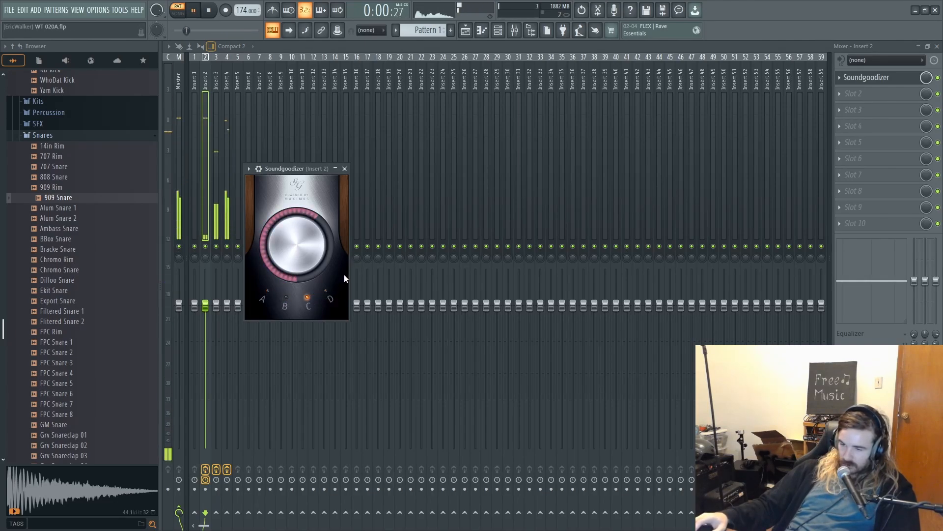
- Stop playback with the channel rack open and look through the Hats samples in the Drums pack
click(482, 31)
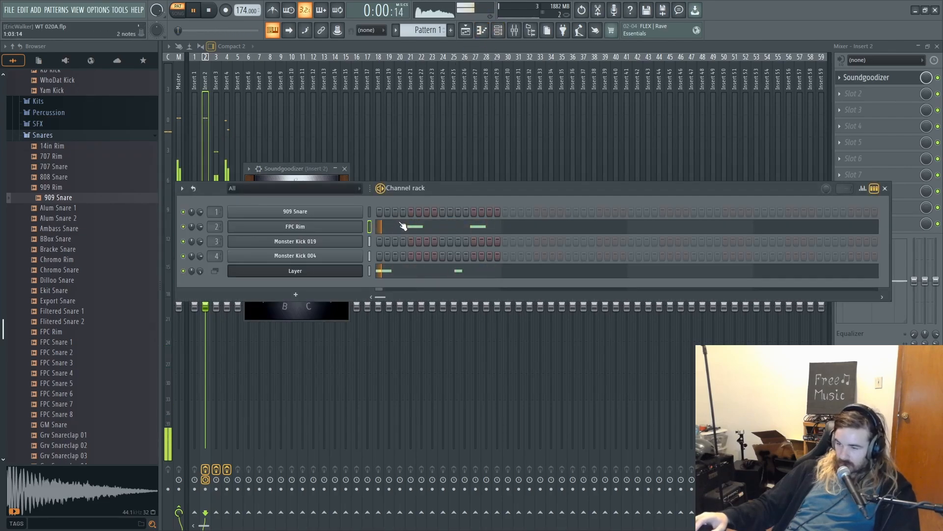
key(space)
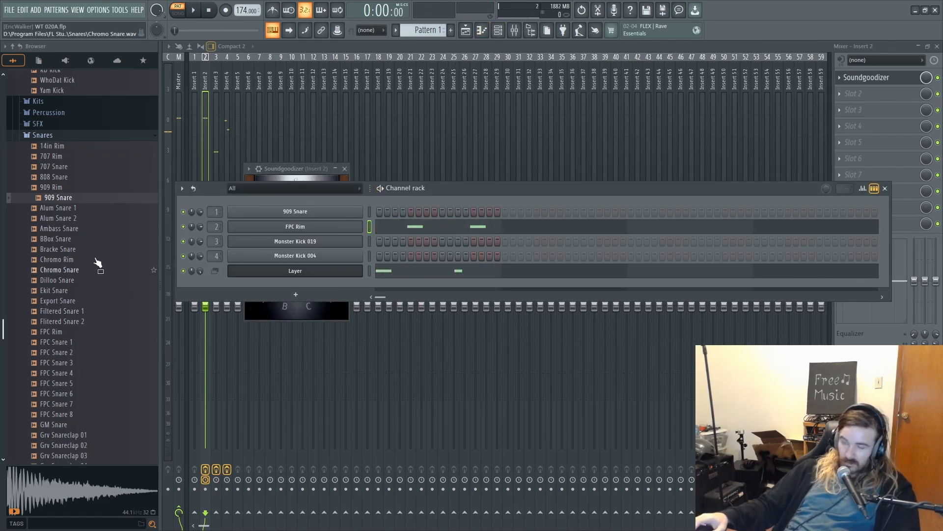
click(53, 136)
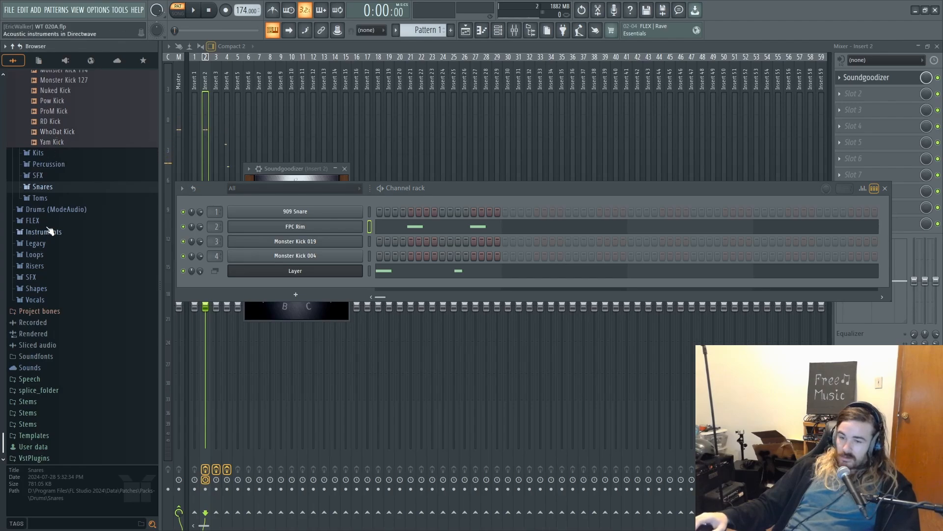
scroll(49, 231, up, 4)
scroll(49, 241, up, 20)
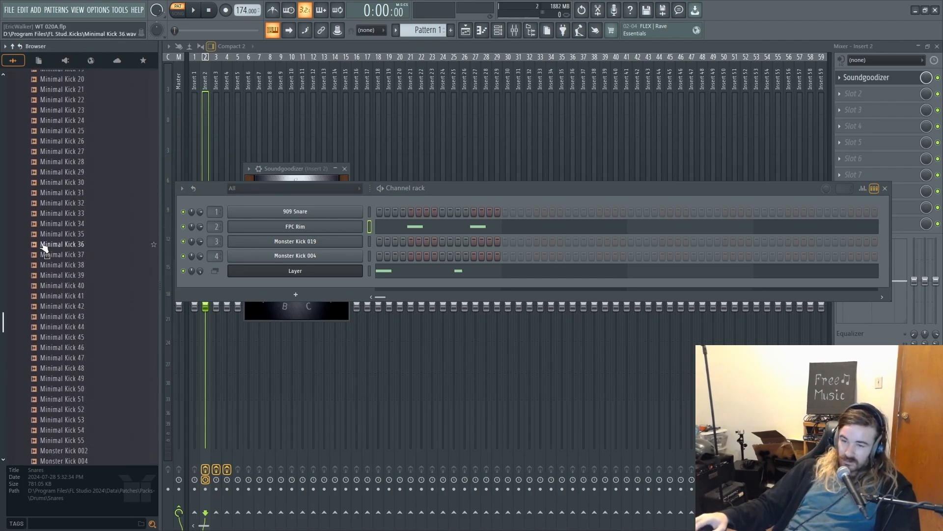
scroll(42, 207, up, 3)
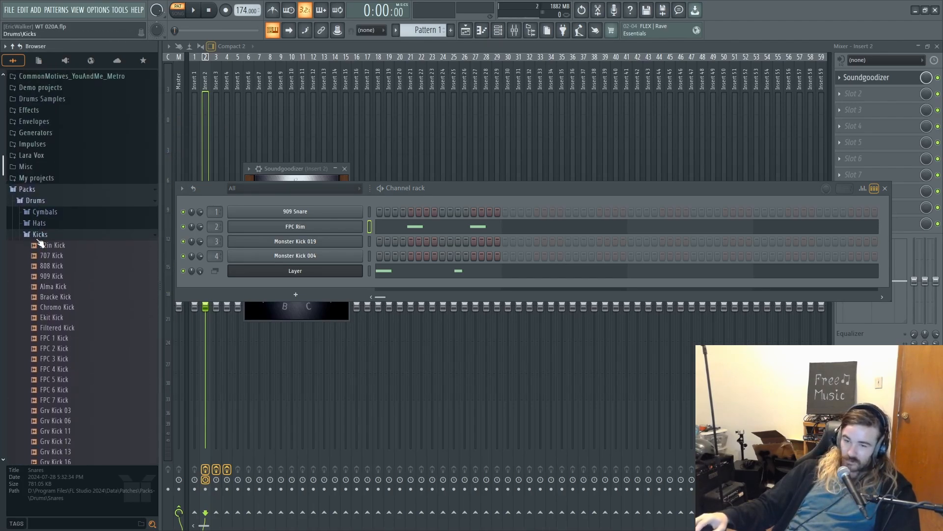
click(39, 236)
click(42, 225)
scroll(100, 240, down, 7)
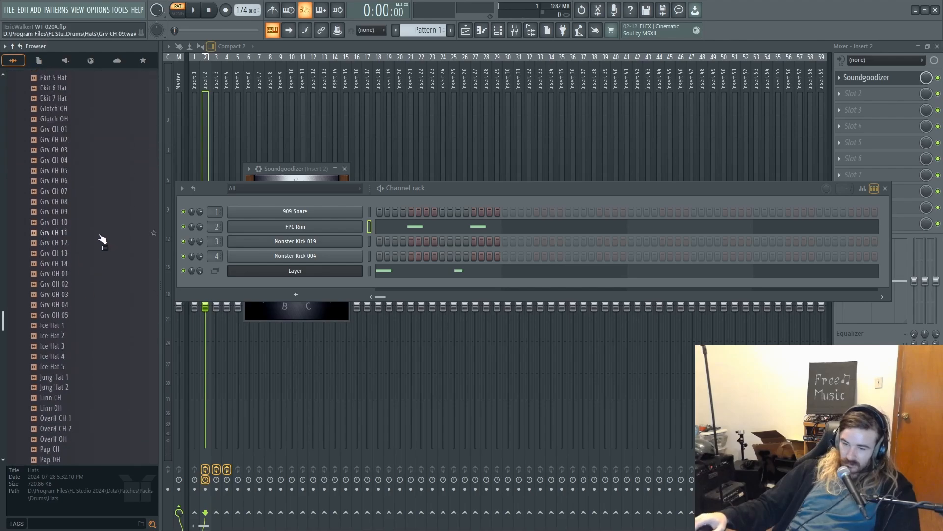
scroll(92, 227, up, 10)
scroll(49, 245, down, 3)
click(39, 223)
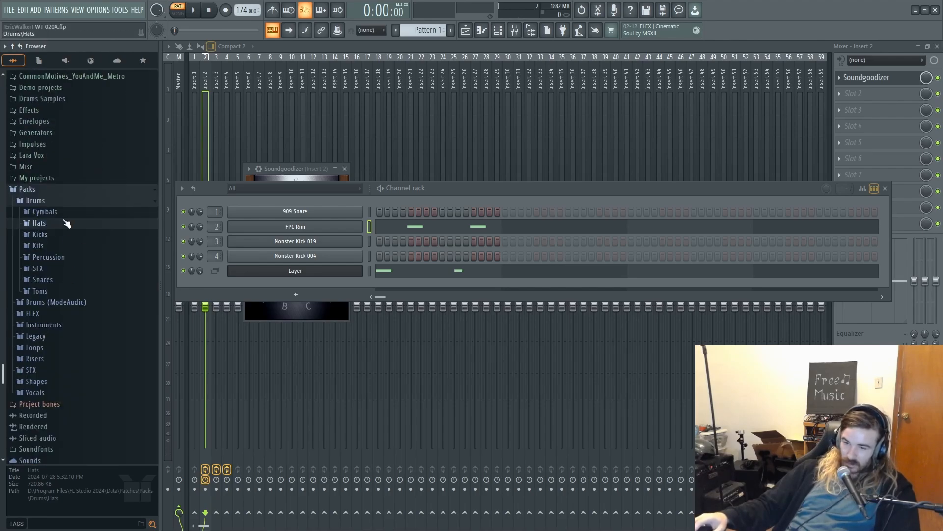
- Open the Groove Bias kit under the Drums pack's Kits folder and locate its hihat 3 samples
click(38, 245)
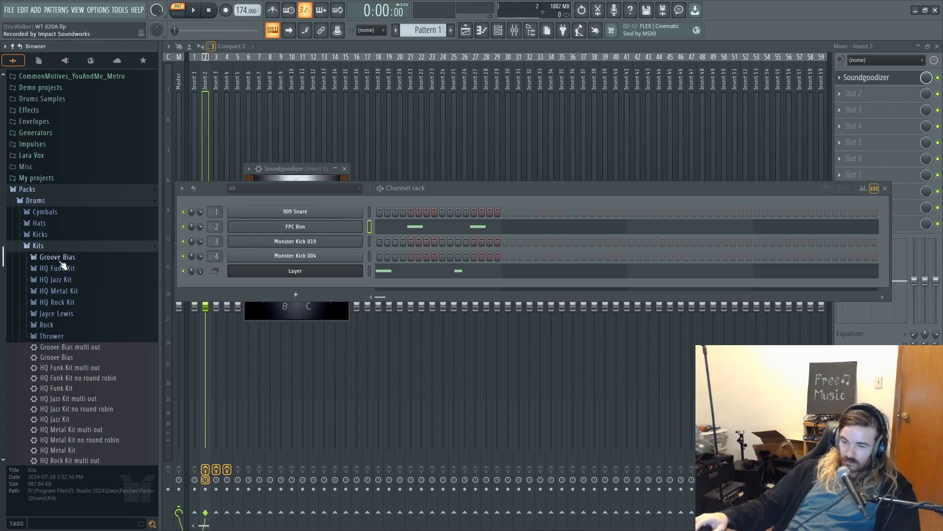
click(63, 260)
scroll(66, 324, down, 8)
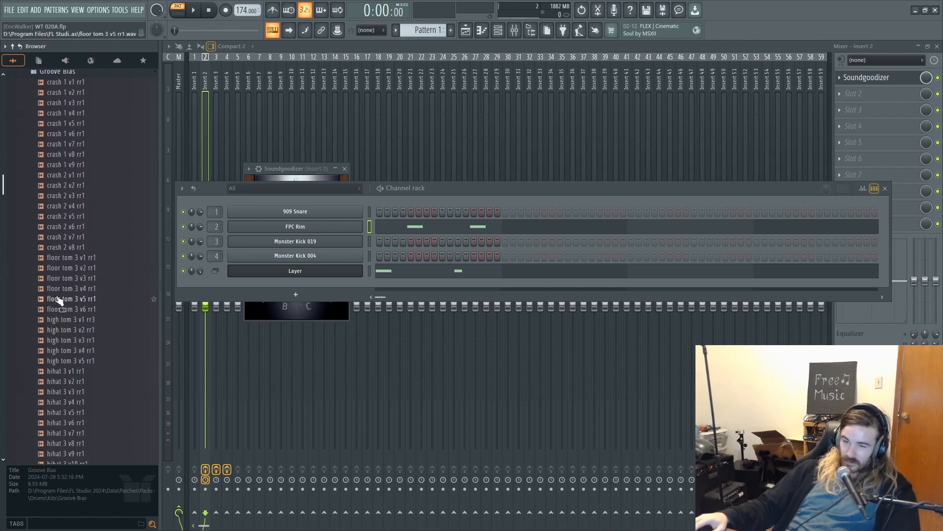
click(58, 320)
click(79, 228)
scroll(54, 359, down, 4)
- Audition the Groove Bias hihat 3 samples and add hihat 3 v12 rr1 as a new channel below Layer
click(69, 310)
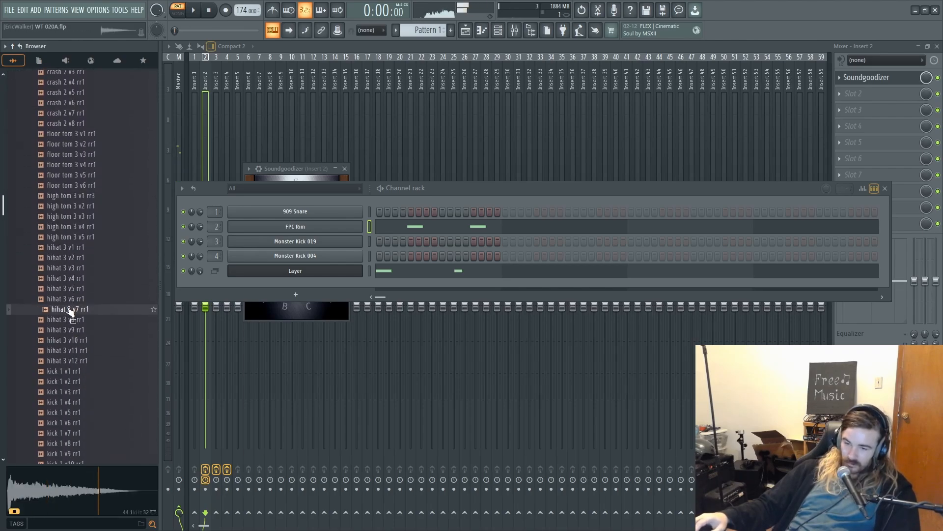
click(67, 289)
click(51, 321)
click(57, 342)
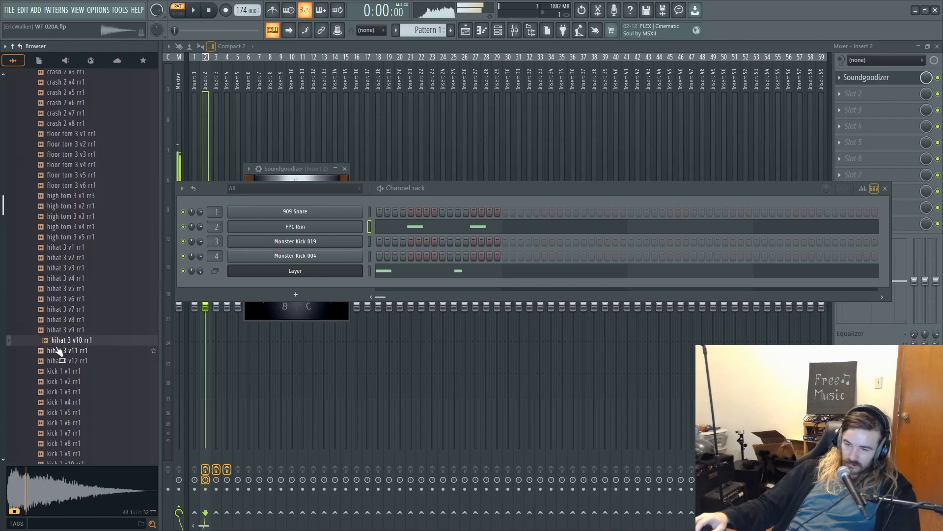
click(52, 352)
click(48, 364)
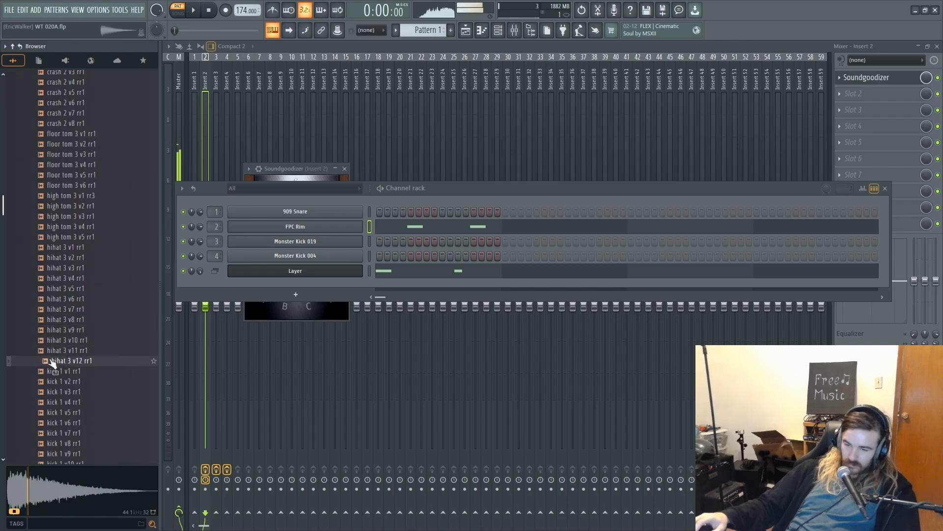
drag(52, 364, 326, 316)
- Place four one-beat C5 notes across bar 1 in the hihat 3 v12 rr1 piano roll, one on each beat
right_click(362, 284)
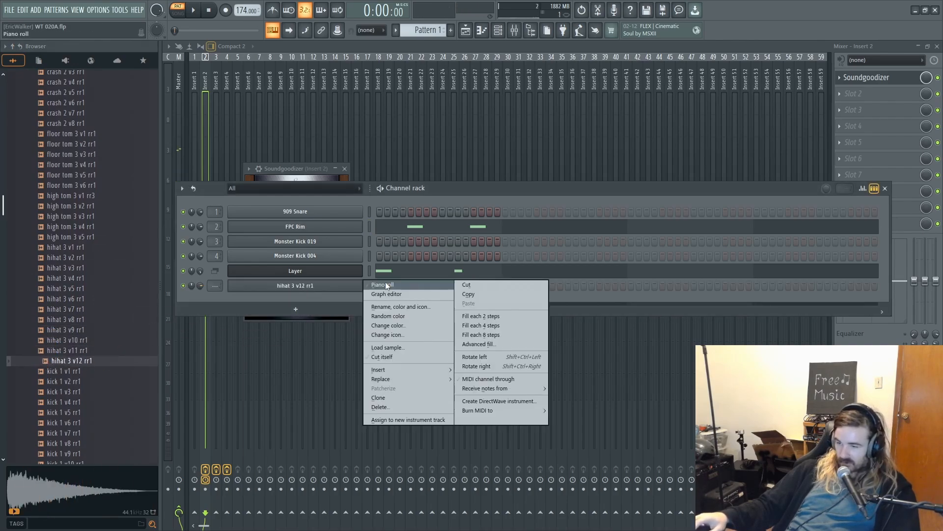
click(387, 285)
click(253, 274)
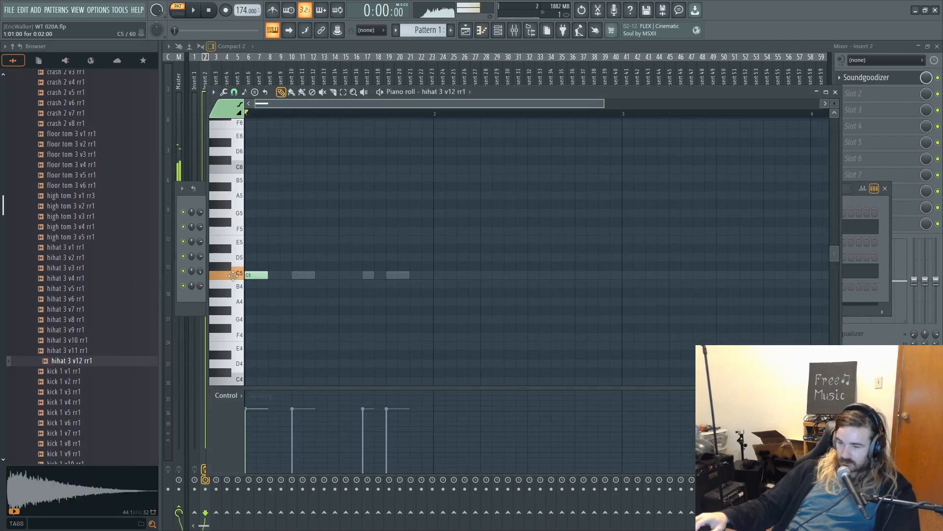
click(297, 276)
click(346, 276)
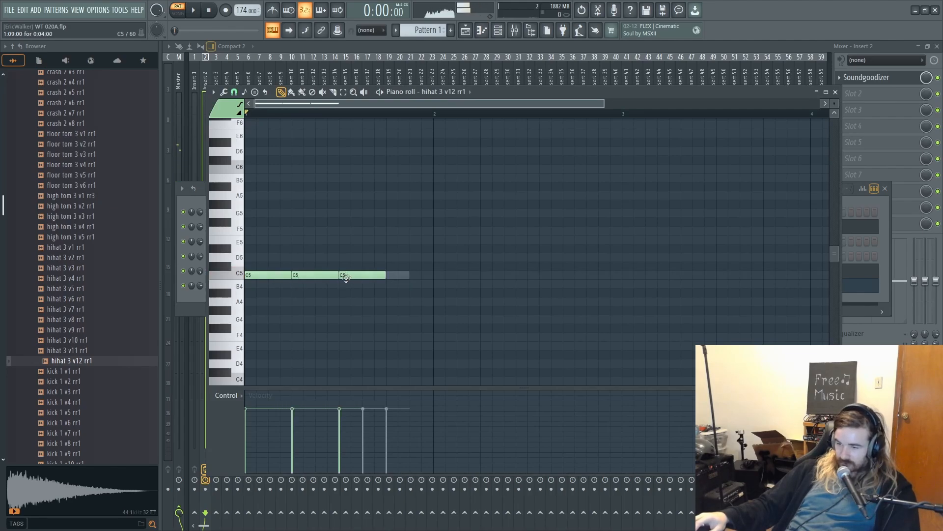
click(396, 278)
click(880, 232)
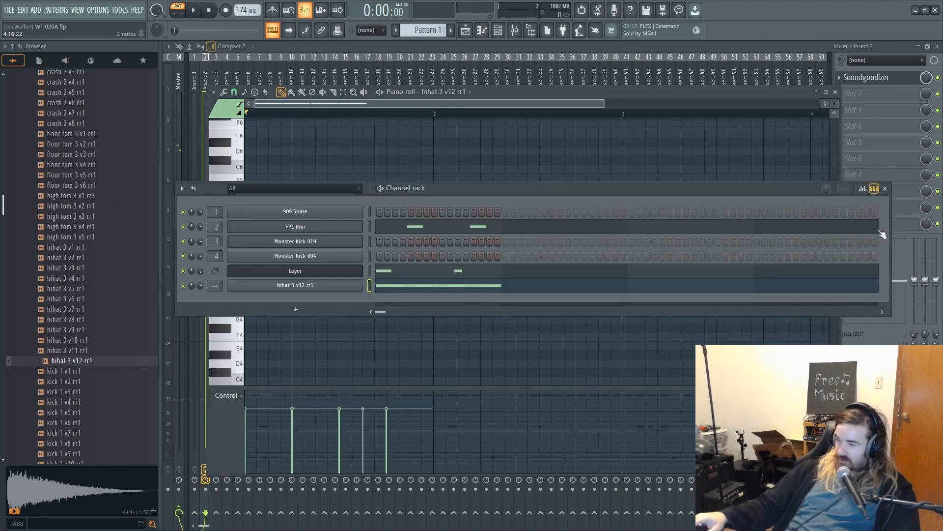
- Shorten the hihat 3 v12 rr1 channel's volume envelope decay and set its hold to 17% and release to 11%, auditioning the sound
click(284, 284)
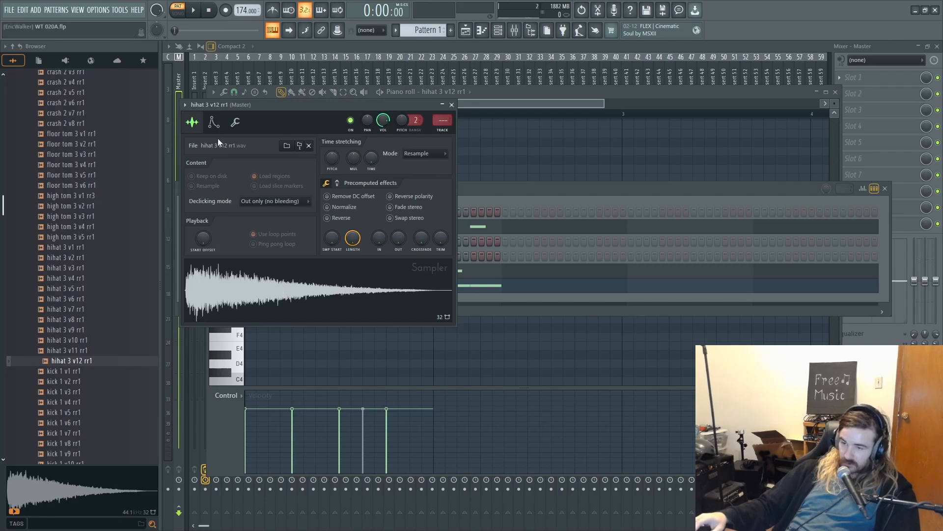
click(214, 123)
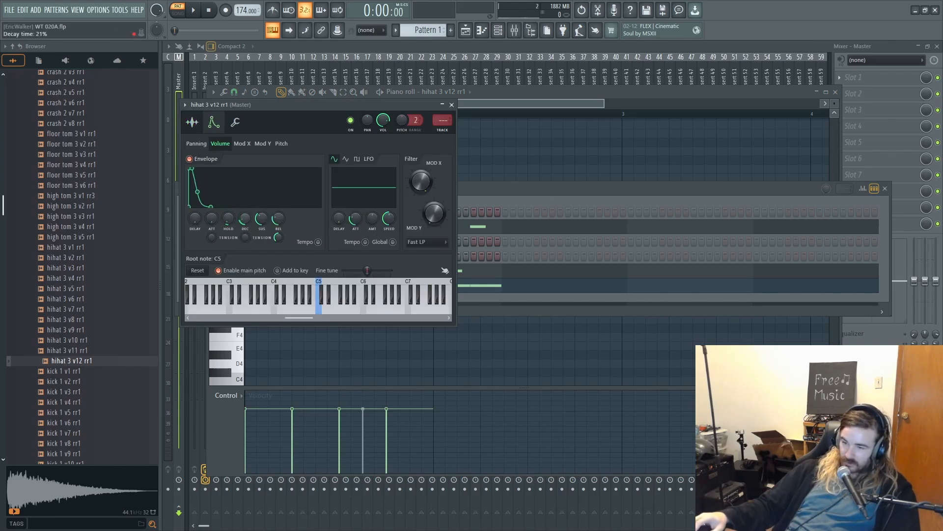
drag(245, 220, 244, 224)
key(q)
key(q)
key(q)
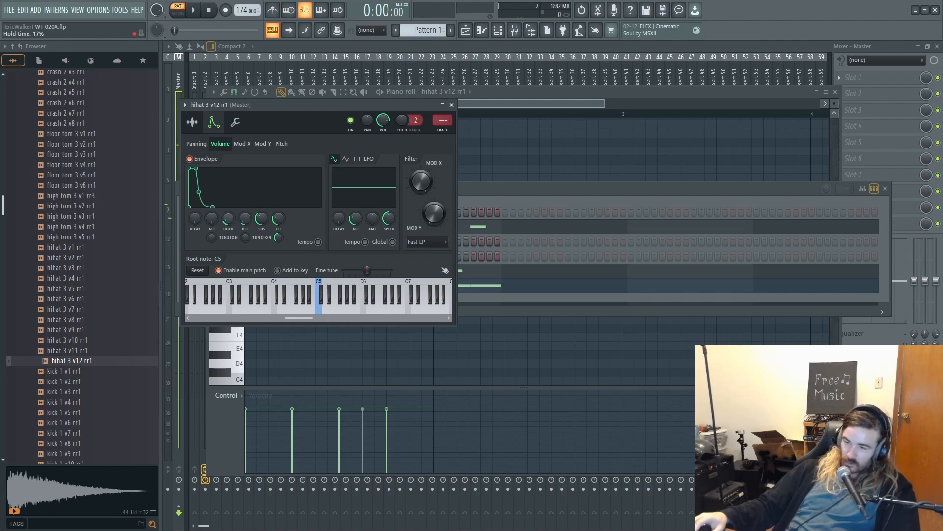
drag(278, 219, 278, 215)
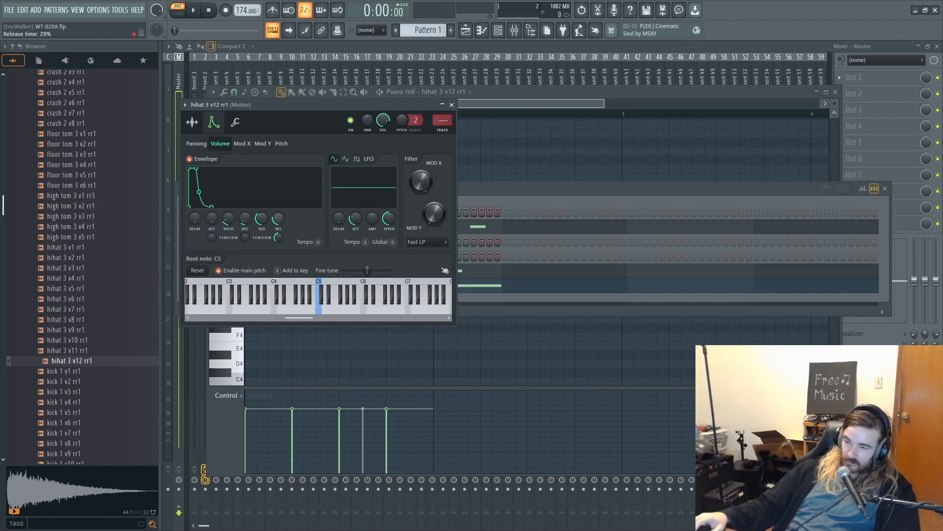
key(q)
key(q)
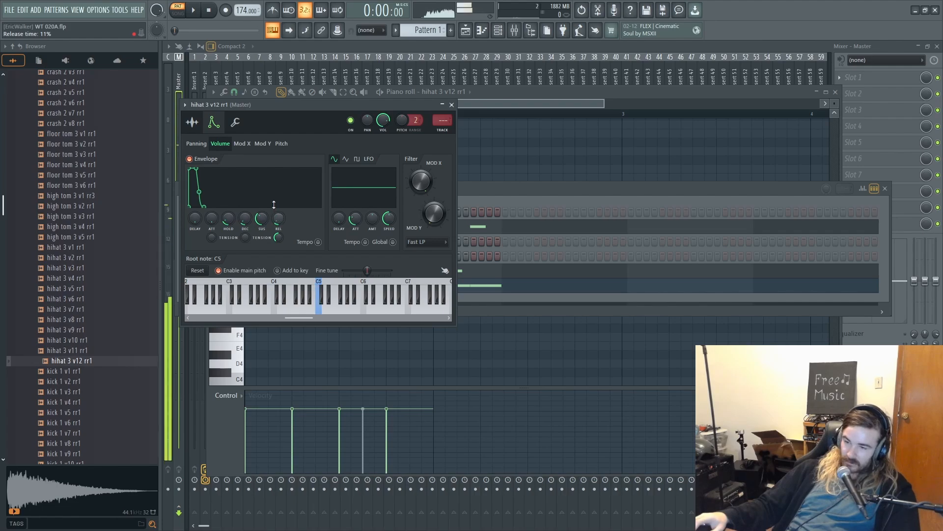
- Open the hi-hat channel's piano roll and listen to its notes with the rest of the pattern
click(490, 196)
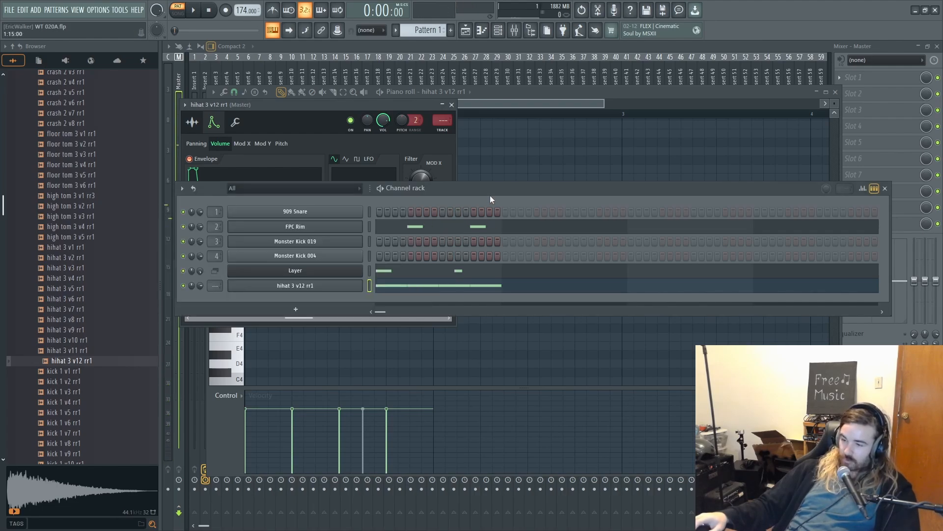
click(405, 290)
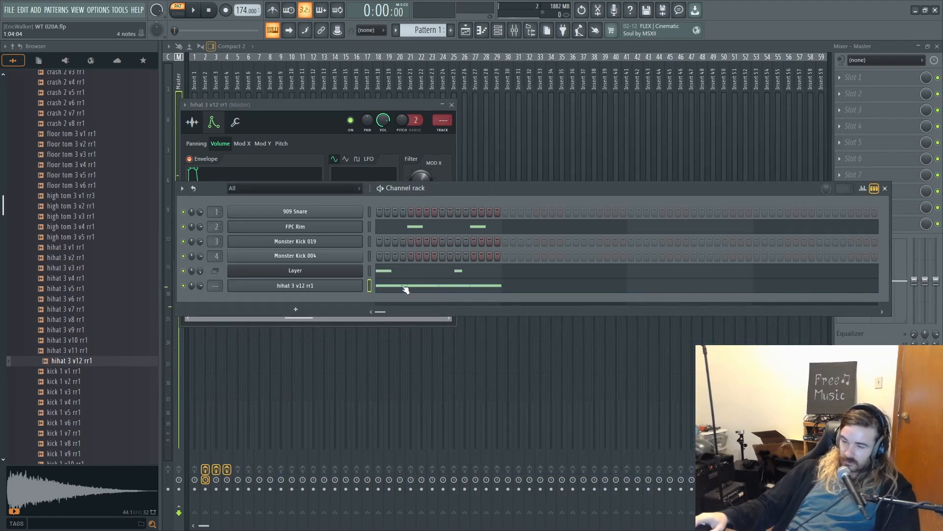
click(405, 290)
key(space)
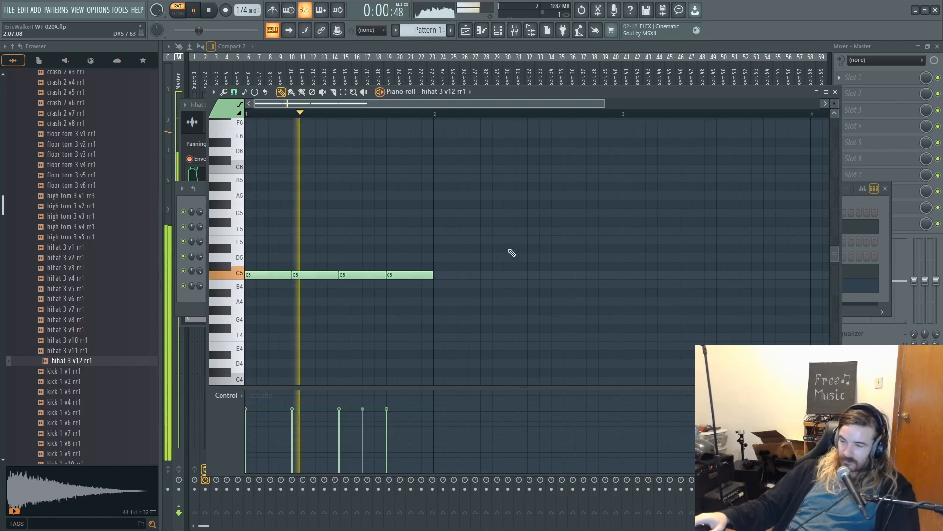
key(space)
- Set the hihat 3 v12 rr1 volume envelope's decay time to 35% and play the pattern
key(F6)
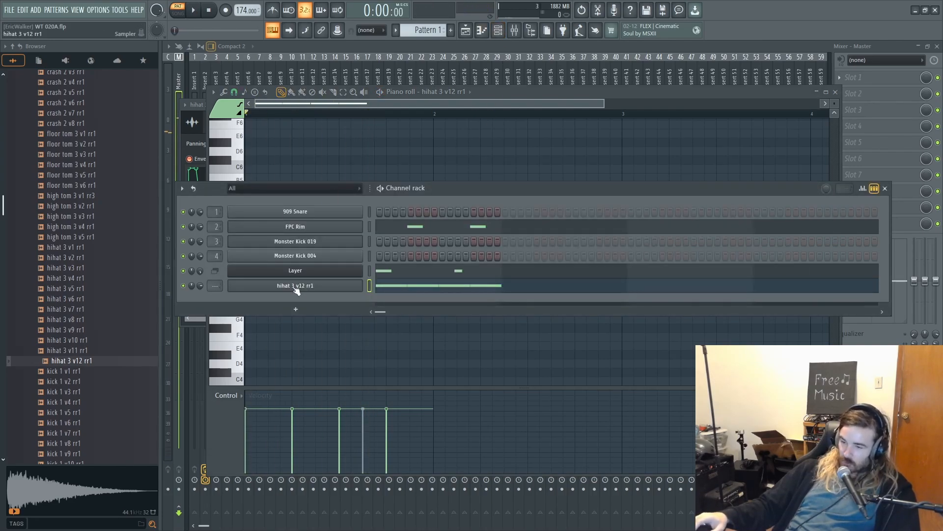
click(296, 289)
drag(243, 221, 243, 208)
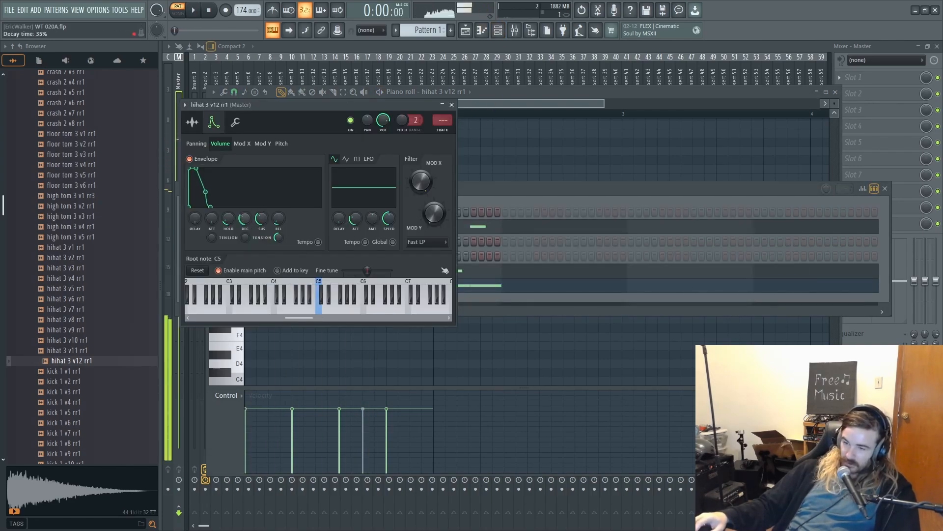
key(space)
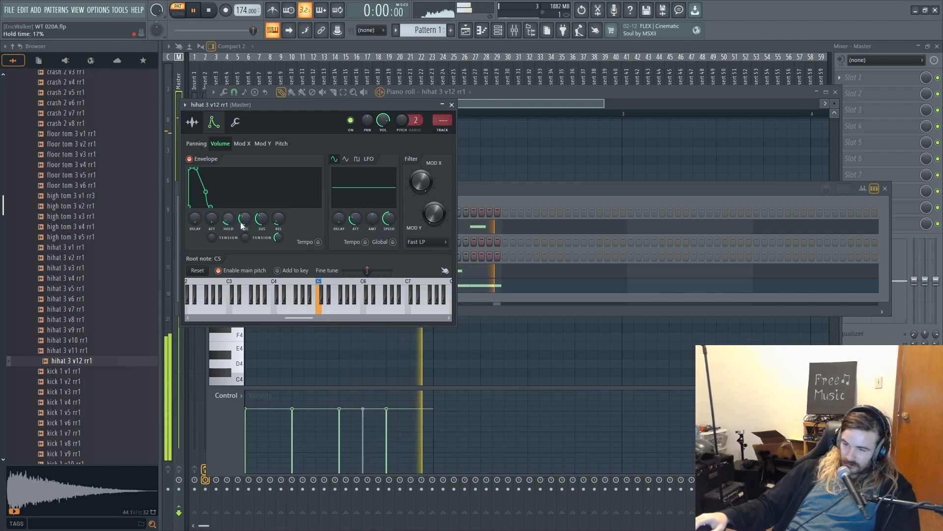
- Route the hihat 3 v12 rr1 channel to mixer track 9 and lower Insert 9's volume while the pattern plays
click(540, 187)
key(space)
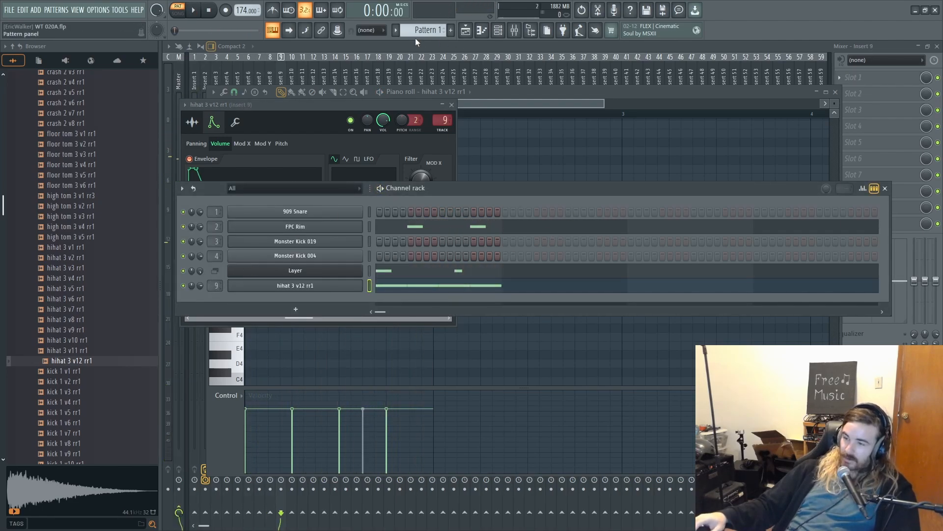
key(F12)
key(space)
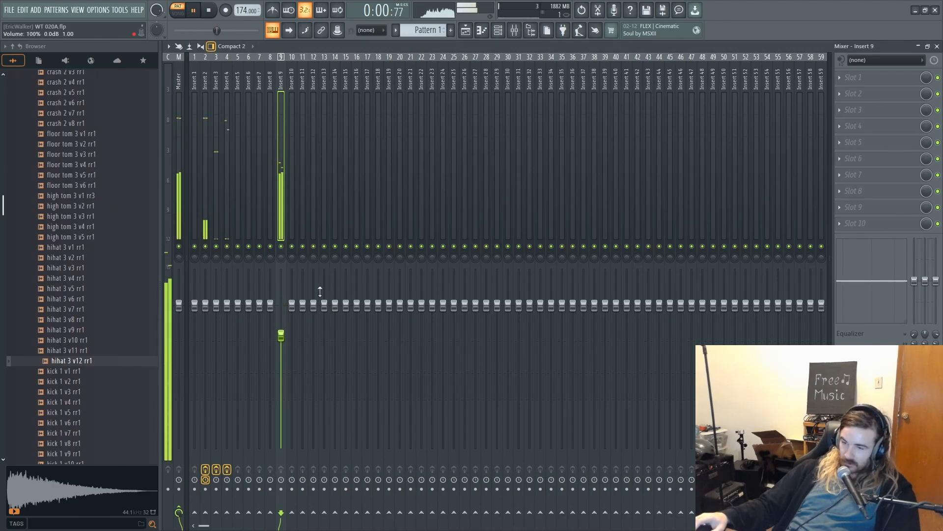
- Add Fruity Parametric EQ 2 to Insert 9's first effect slot and load the 20Hz + 18kHz cut preset
click(853, 78)
mouse_move(845, 90)
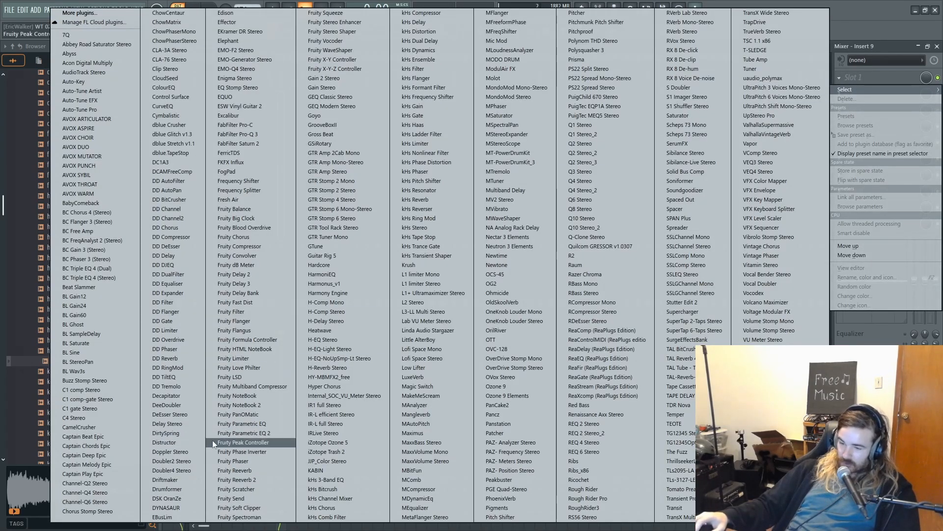
click(244, 433)
click(526, 145)
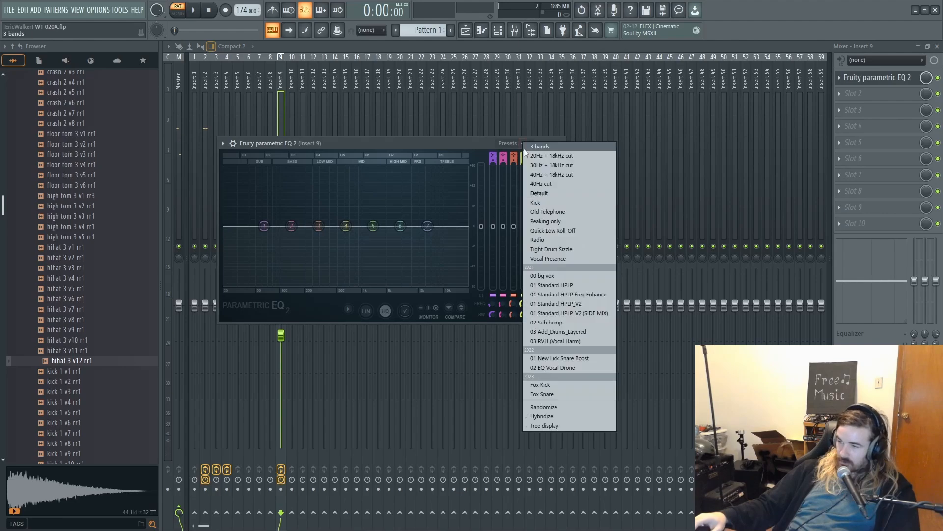
click(545, 156)
- Raise the low cut on Insert 9's EQ and boost the treble with the green band while listening to the pattern
key(space)
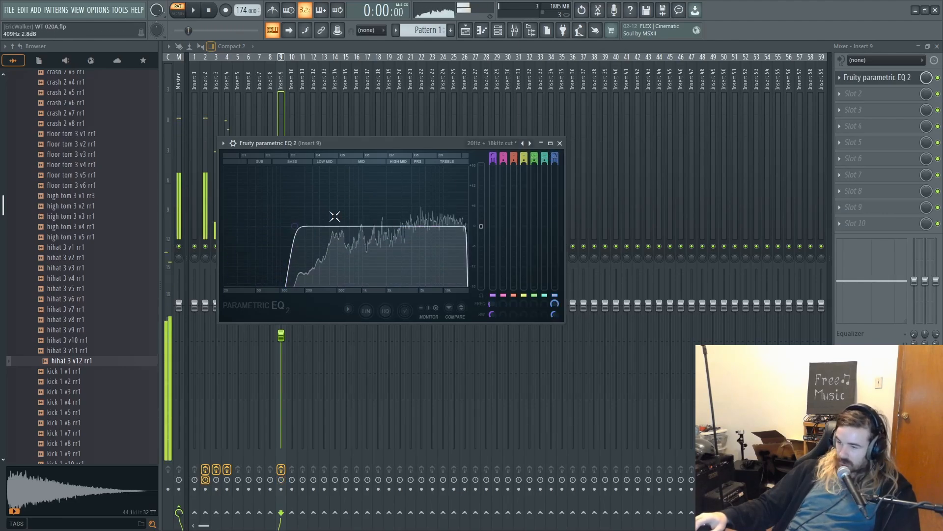
drag(534, 155, 534, 149)
drag(456, 252, 429, 194)
key(space)
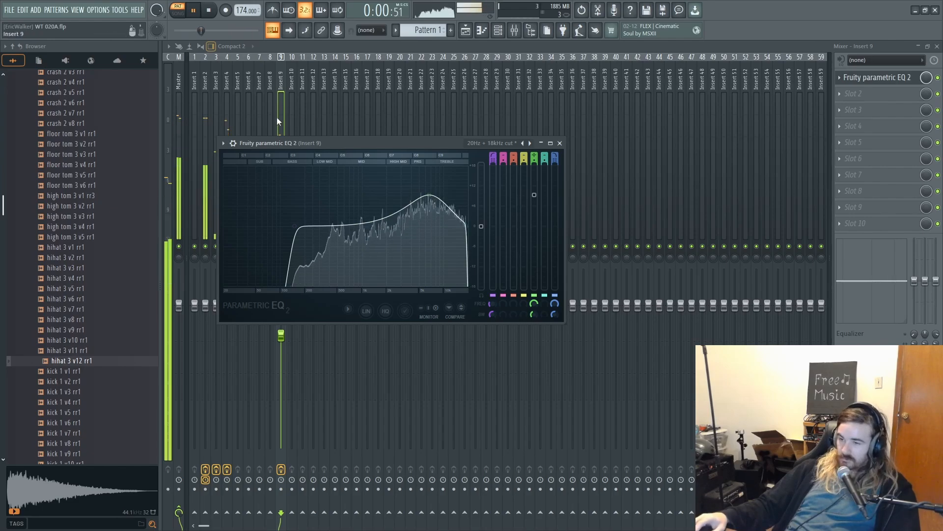
- Lower Insert 9's volume to 61% (-9.5 dB) during playback and select Insert 2
click(279, 117)
drag(281, 335, 281, 360)
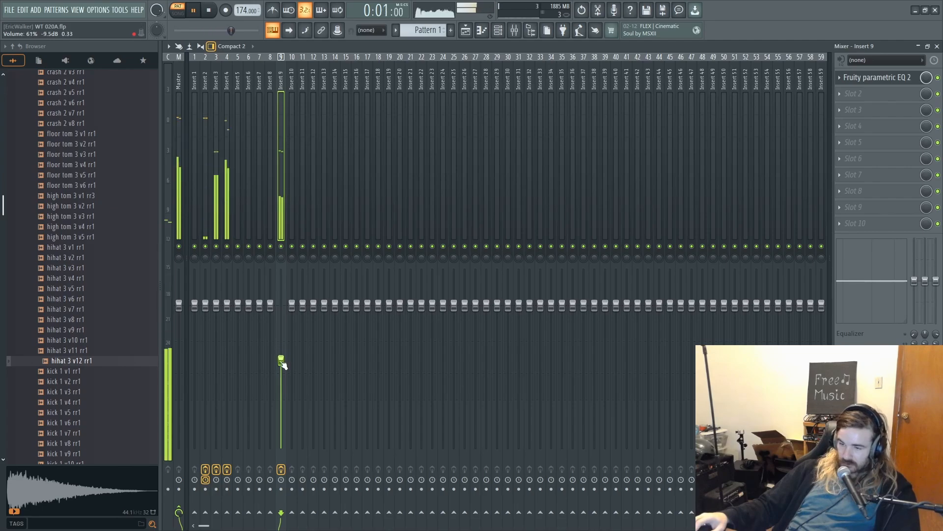
click(202, 180)
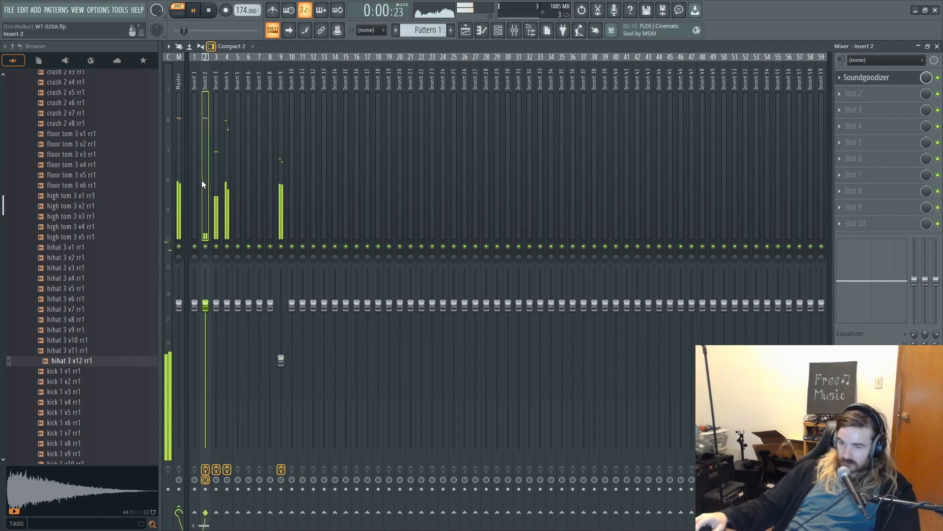
- Add Fruity Fast Dist to Insert 2's second effect slot and choose the Some Oomph preset while the pattern plays
key(space)
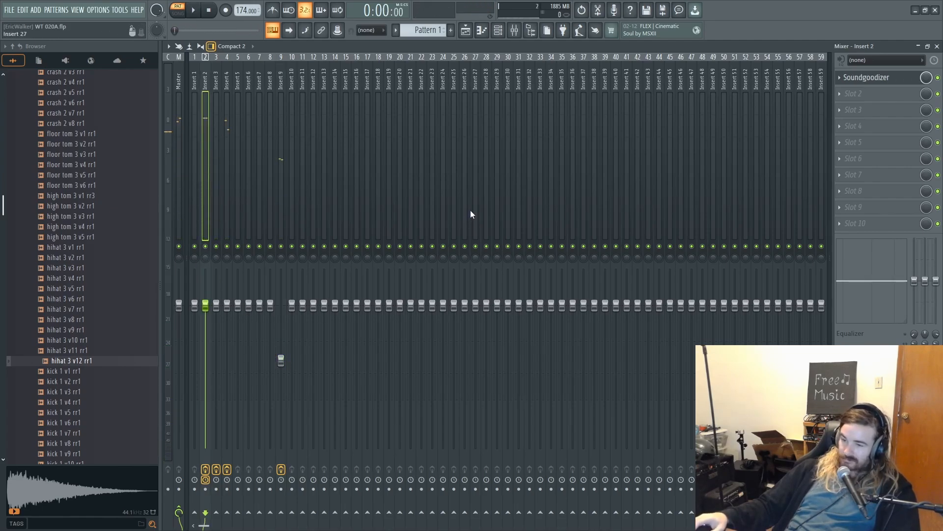
click(879, 93)
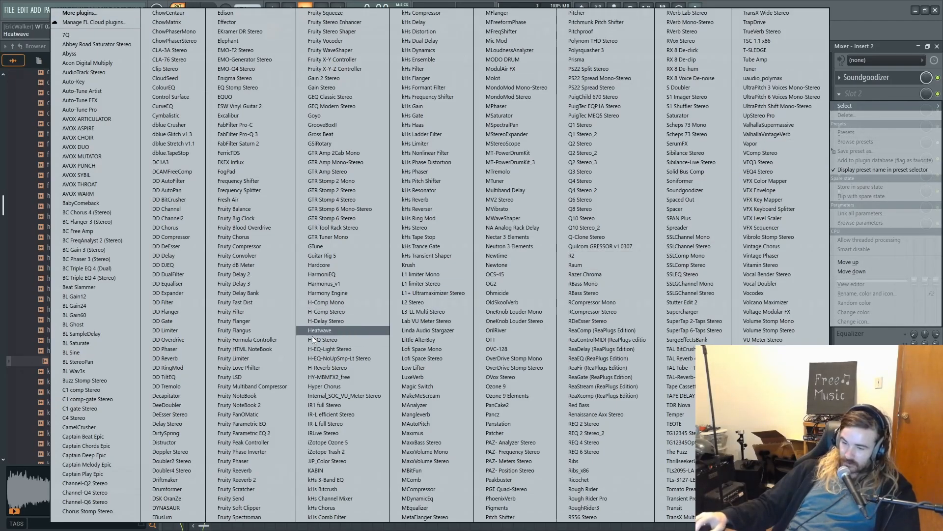
click(264, 303)
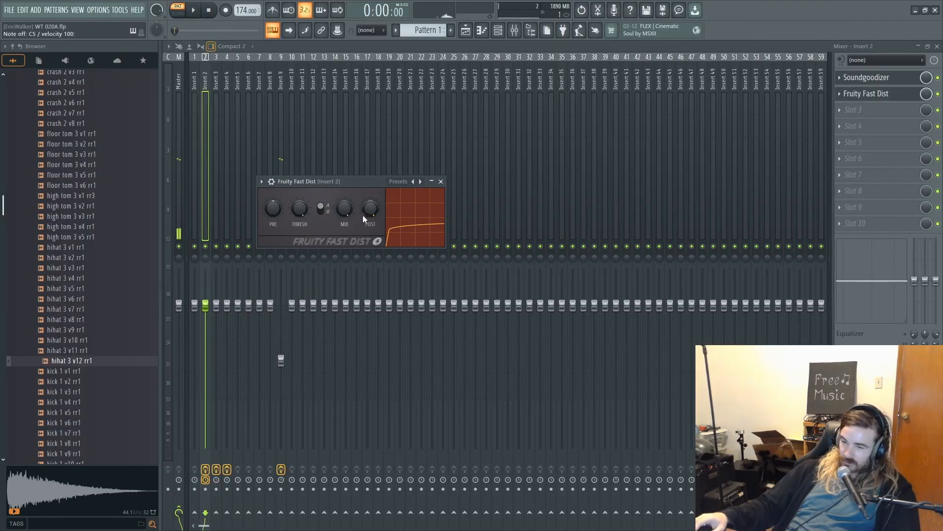
key(space)
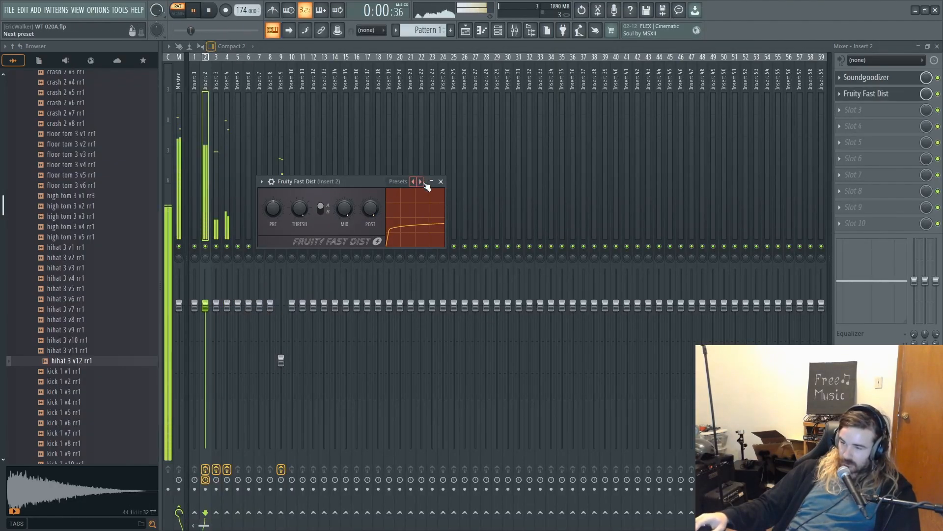
click(421, 182)
click(420, 182)
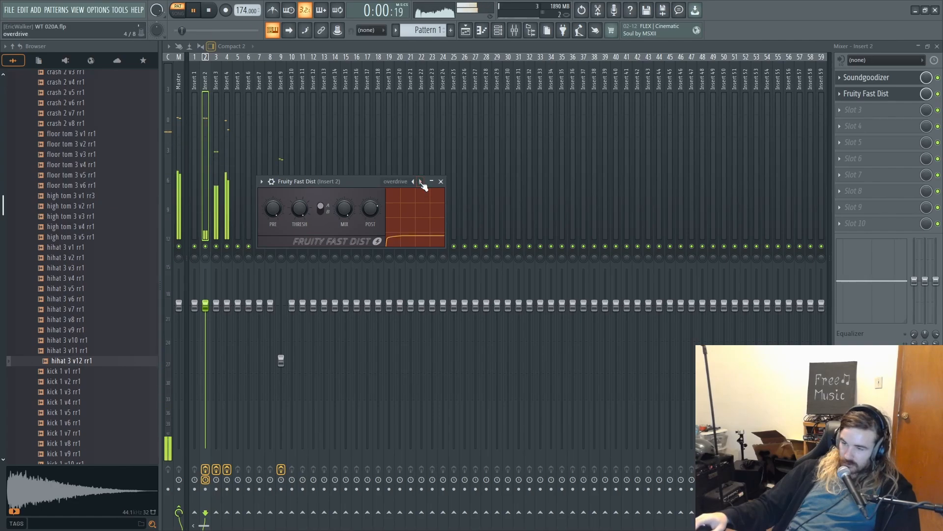
click(420, 182)
click(421, 182)
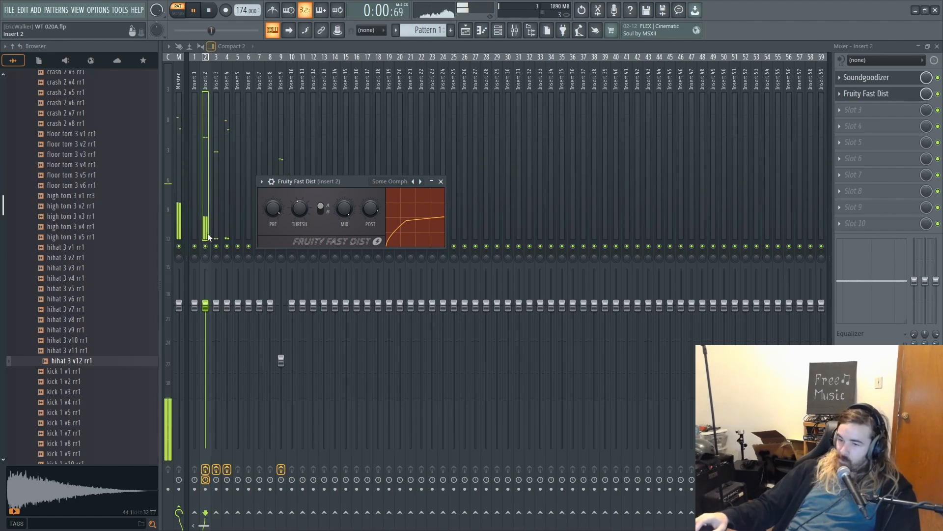
- Add Transient Processor to Insert 2's third effect slot and lower its release to -99% during playback
click(938, 94)
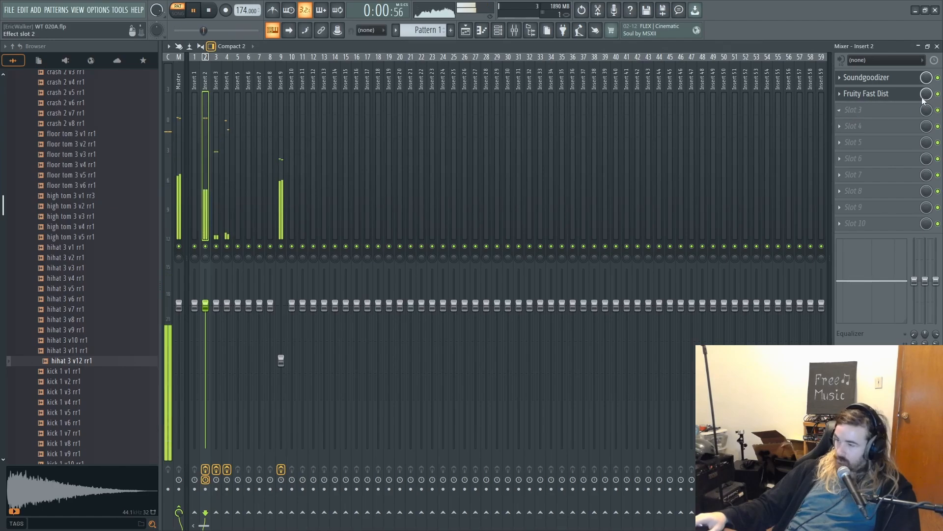
click(852, 110)
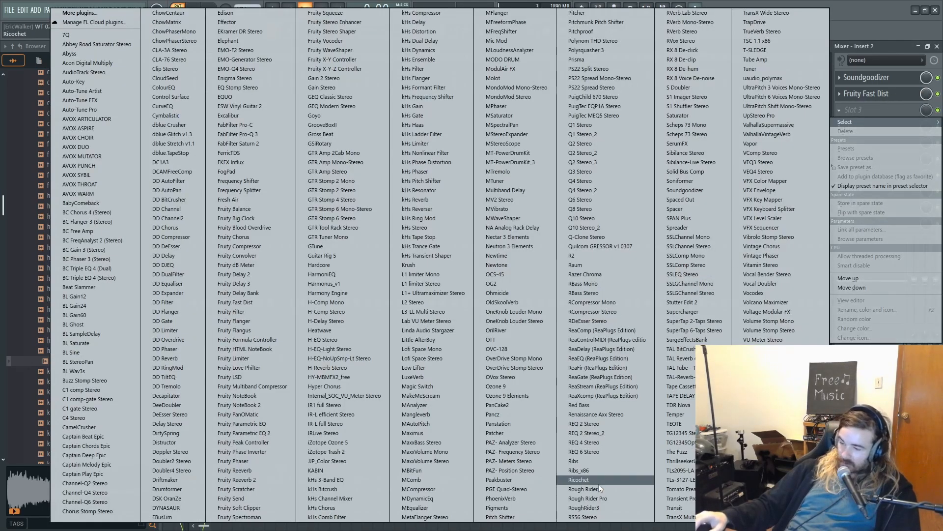
click(680, 500)
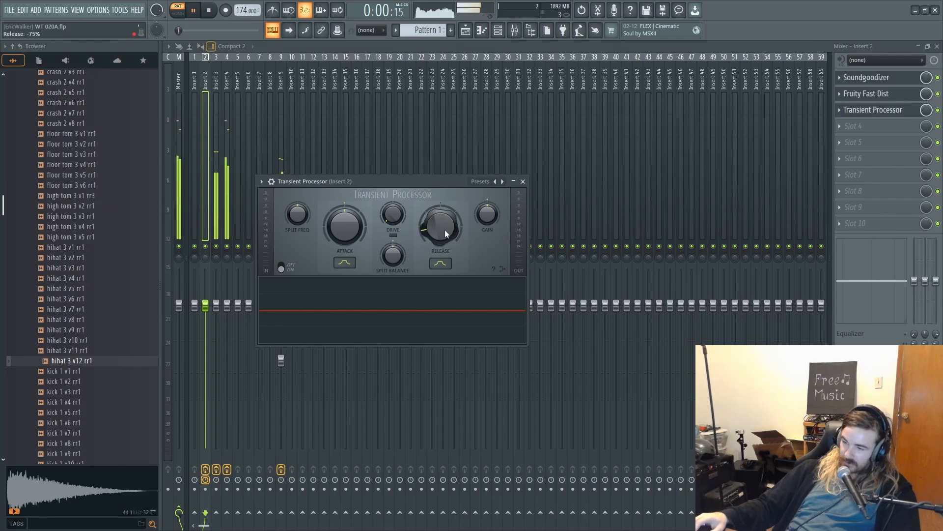
drag(443, 225, 438, 225)
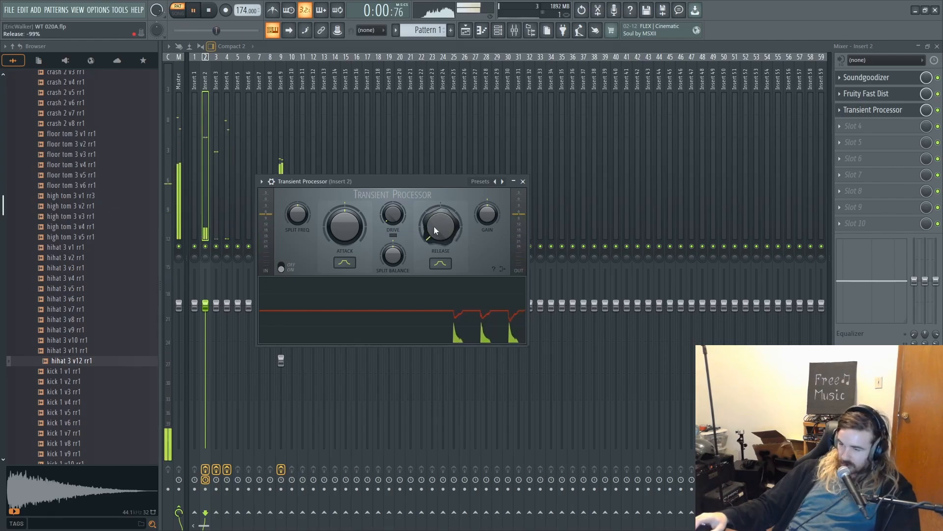
key(space)
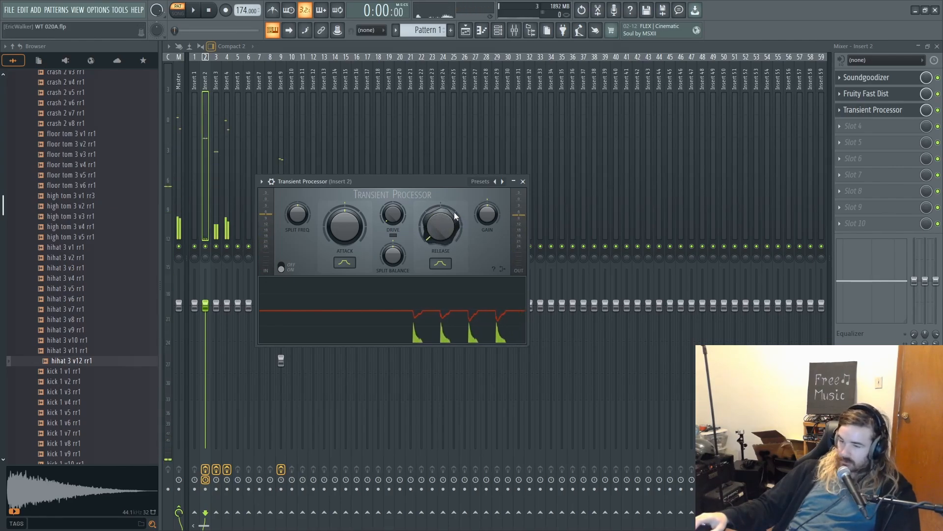
- Play the beat once more and paint Pattern 1 across playlist Track 1 from bar 1 through bar 16
click(197, 123)
key(space)
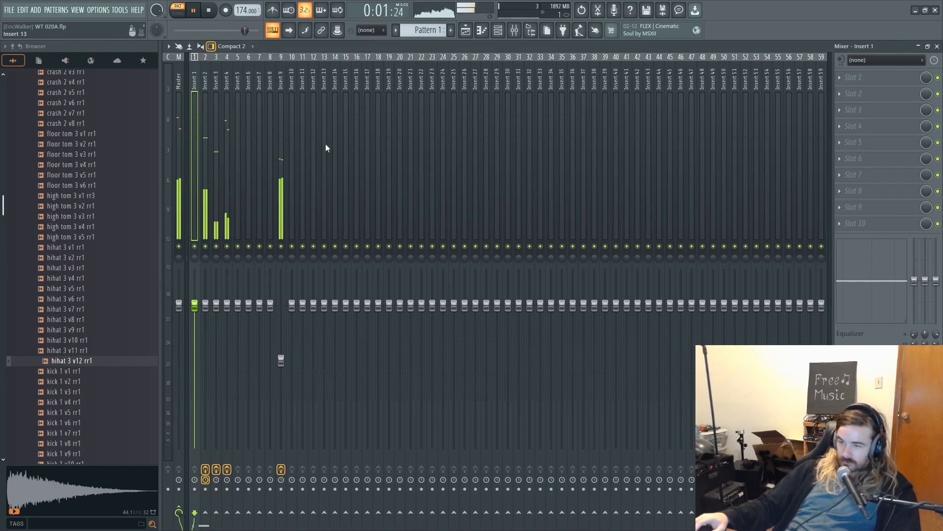
key(space)
key(F5)
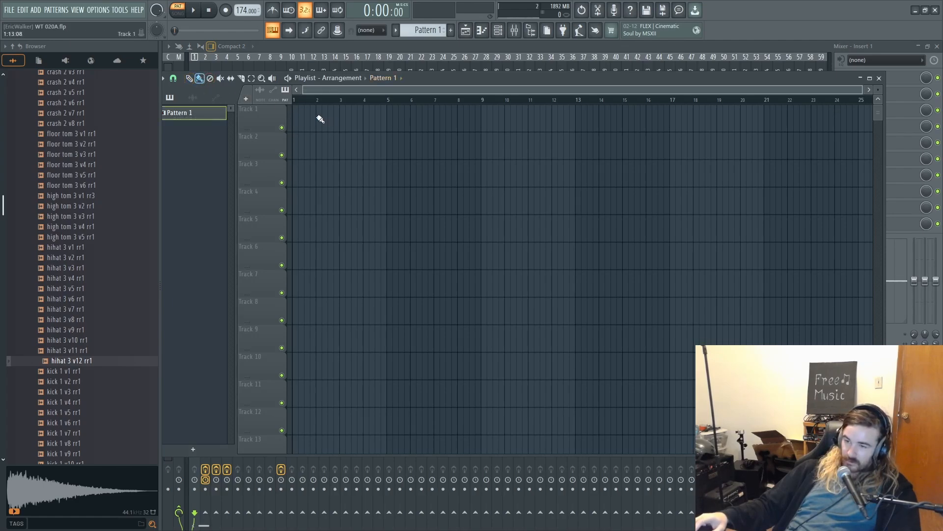
mouse_move(298, 116)
mouse_down()
mouse_move(732, 140)
mouse_move(675, 121)
mouse_up()
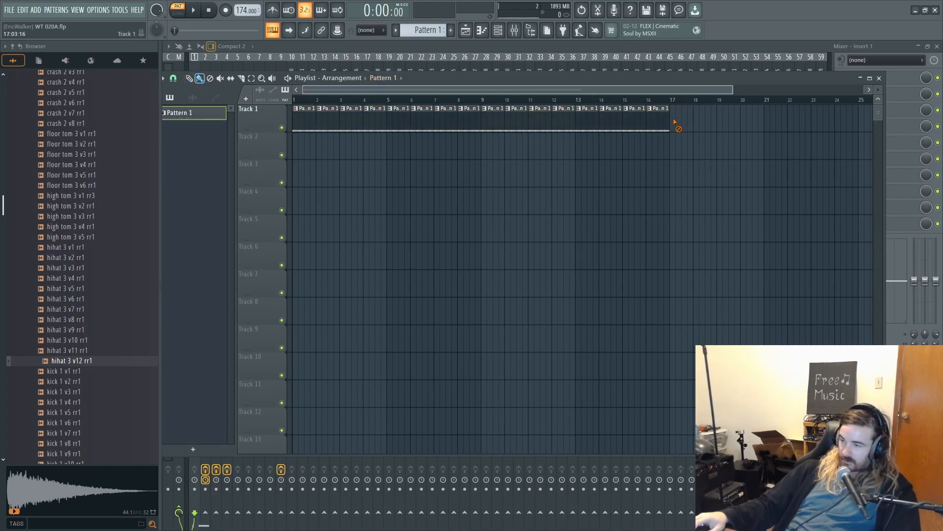
- Insert an Addictive Keys channel above 909 Snare in the channel rack and replace it with FL Keys
click(498, 29)
right_click(309, 207)
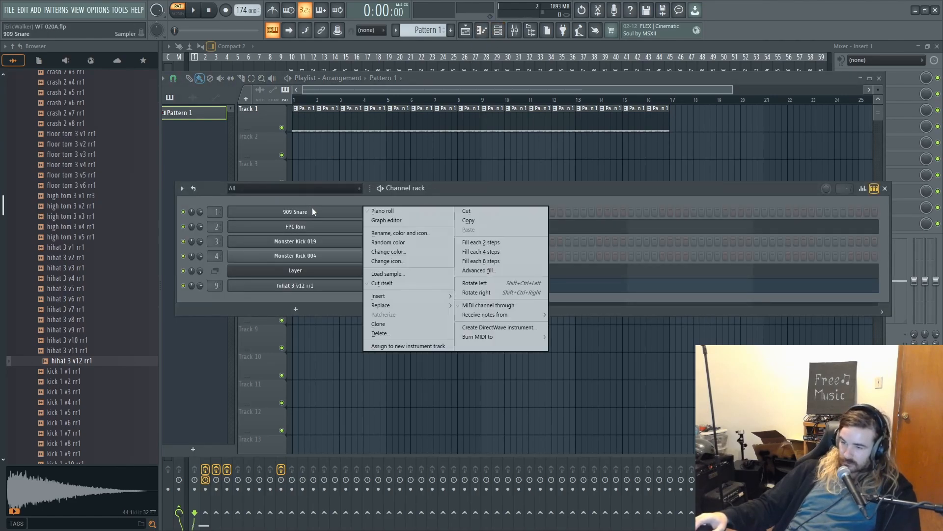
mouse_move(426, 297)
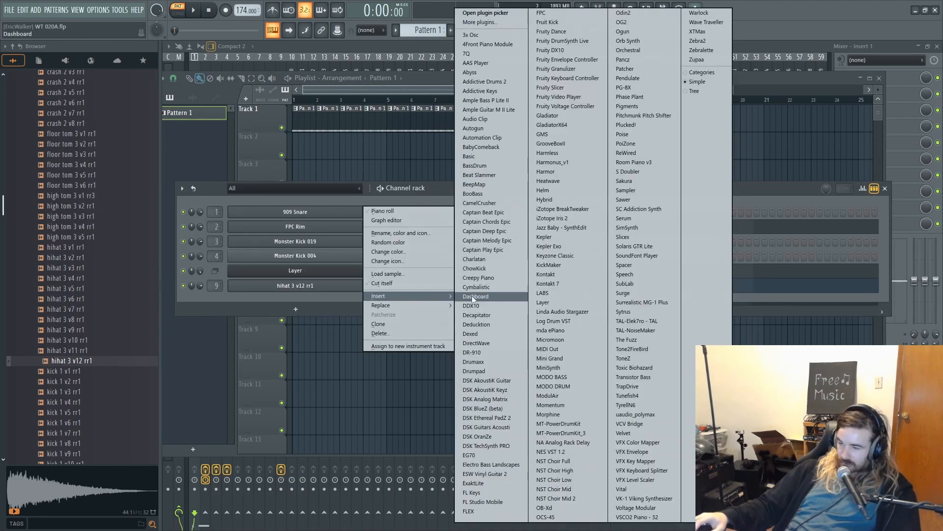
click(502, 90)
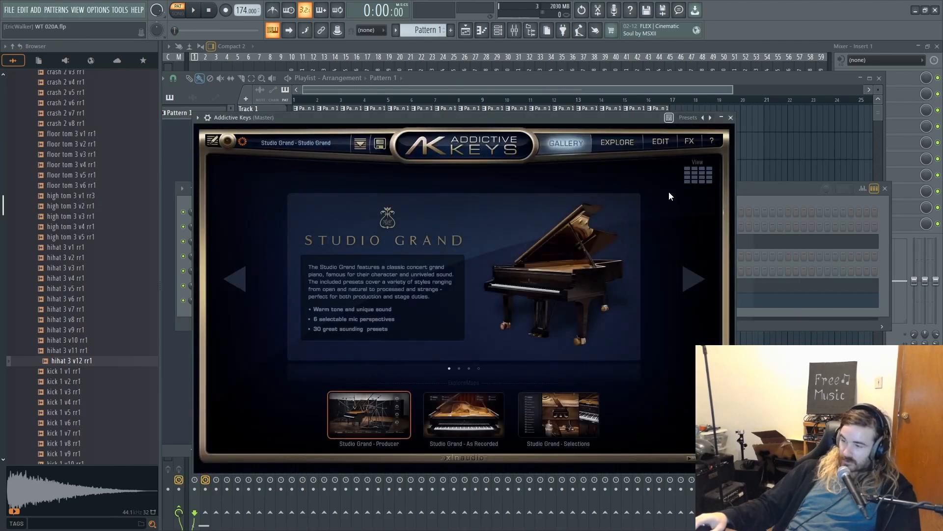
click(766, 190)
right_click(302, 208)
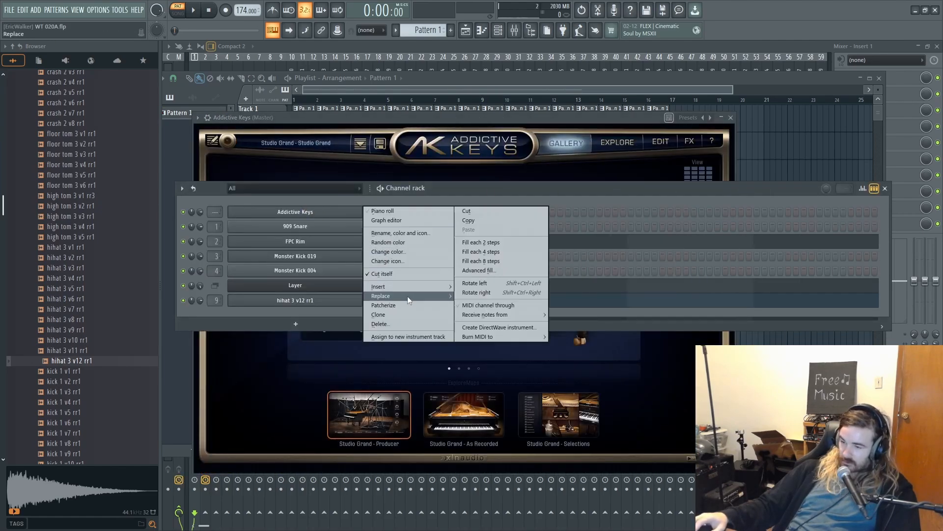
mouse_move(408, 297)
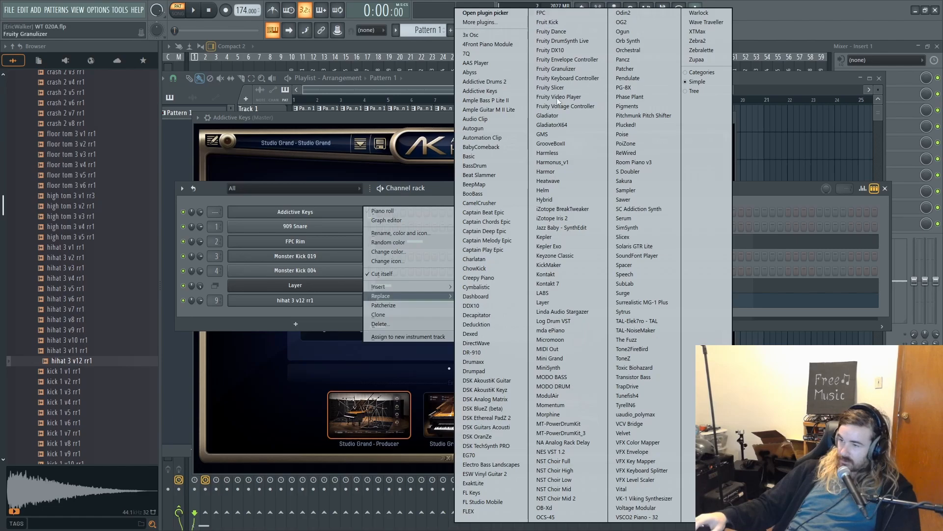
click(469, 492)
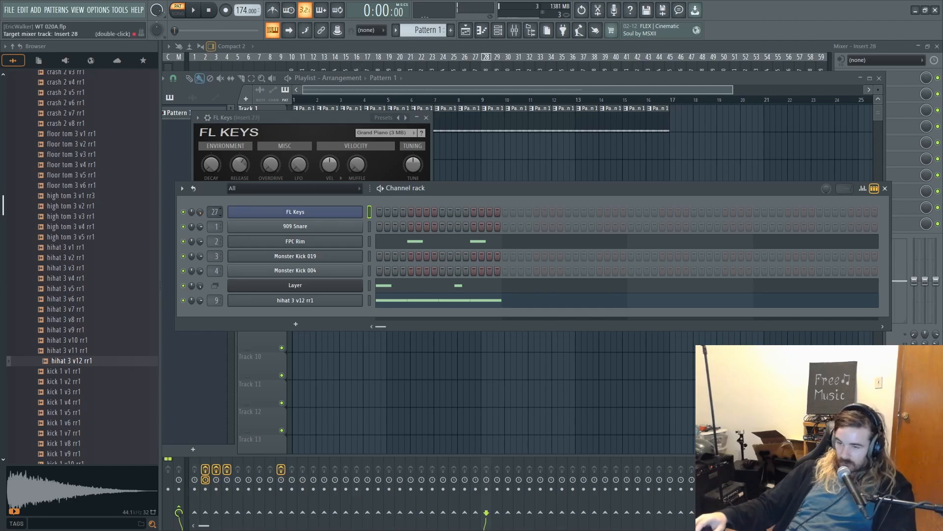
- Route FL Keys to mixer track 20 and open its piano roll in Pattern 10
right_click(328, 216)
click(384, 217)
right_click(350, 211)
click(372, 210)
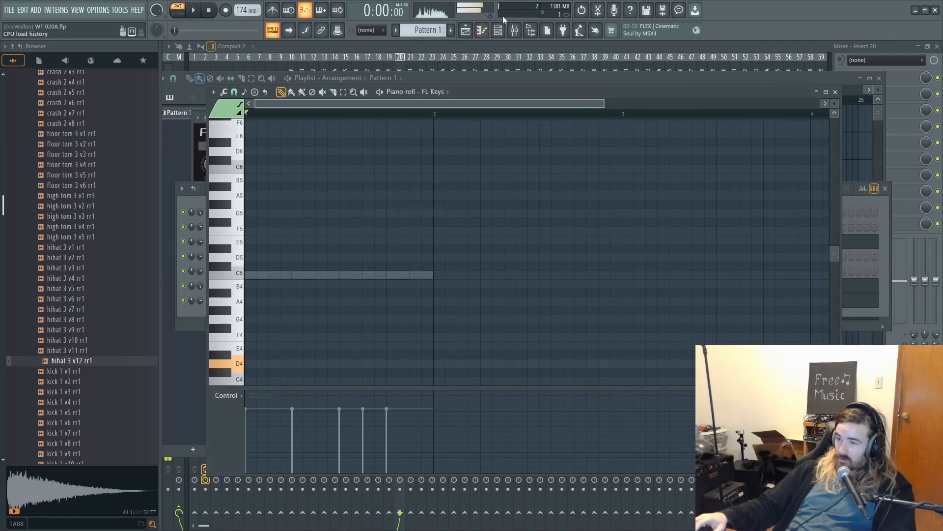
drag(416, 31, 417, 22)
- Enter overlapping D4, A4 and D3 notes in the first half of bar 1 and play them back
scroll(337, 221, down, 3)
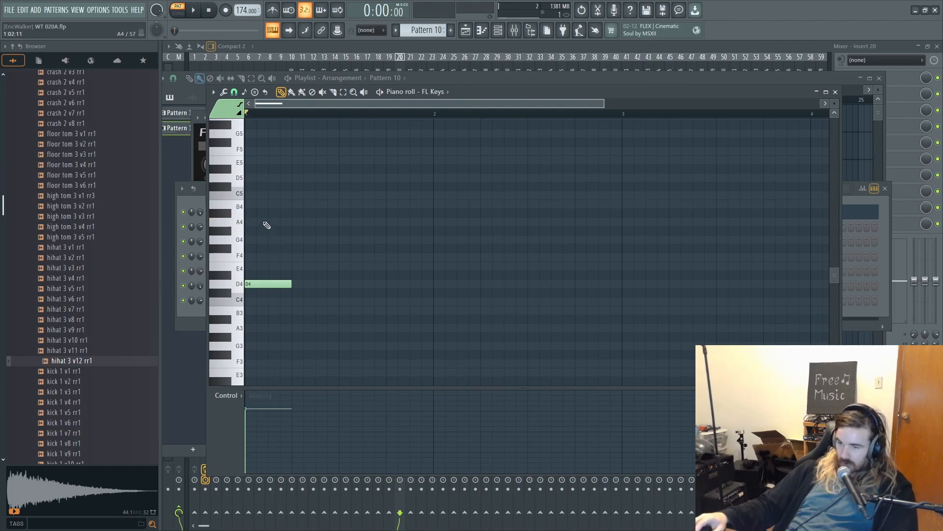
scroll(296, 330, down, 2)
click(297, 328)
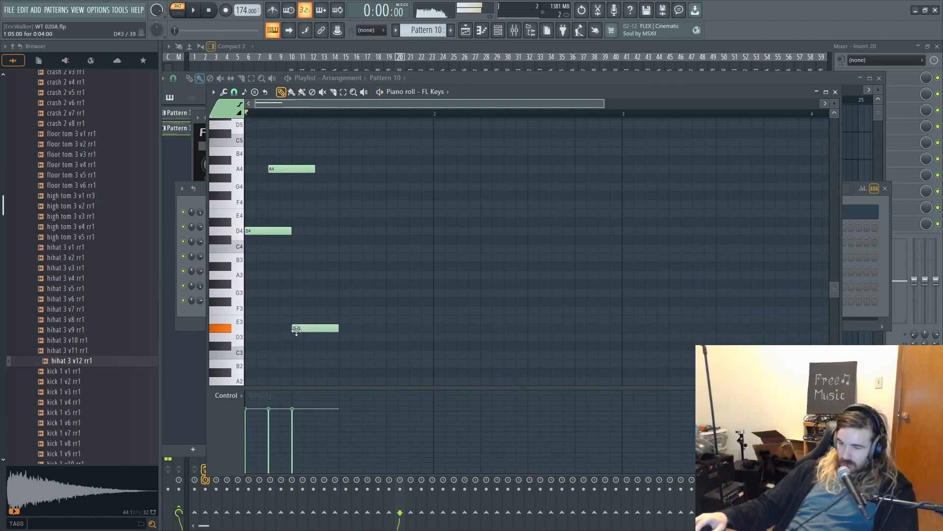
drag(294, 340, 316, 349)
key(space)
scroll(340, 337, down, 1)
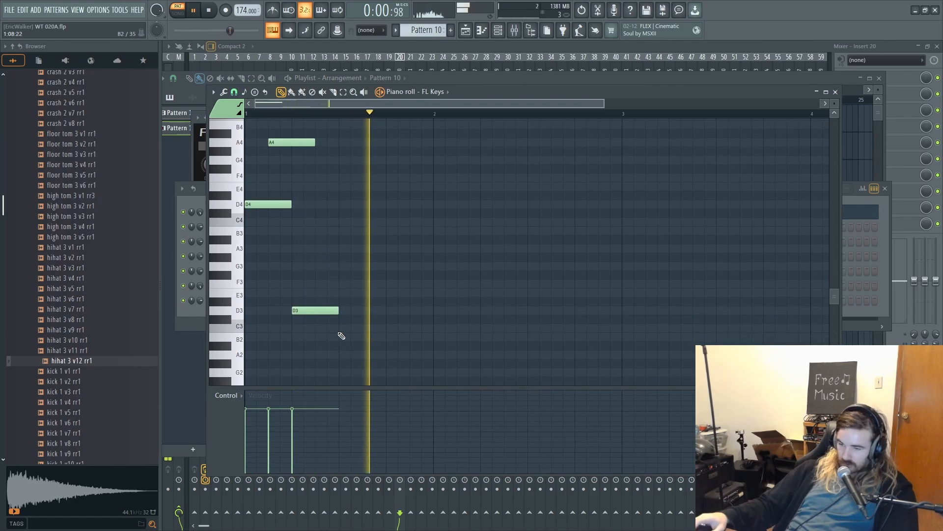
key(space)
- Add A#2, D4, F4 and A3 notes in the second half of bar 1, auditioning the phrase between placements
click(340, 354)
drag(340, 354, 340, 346)
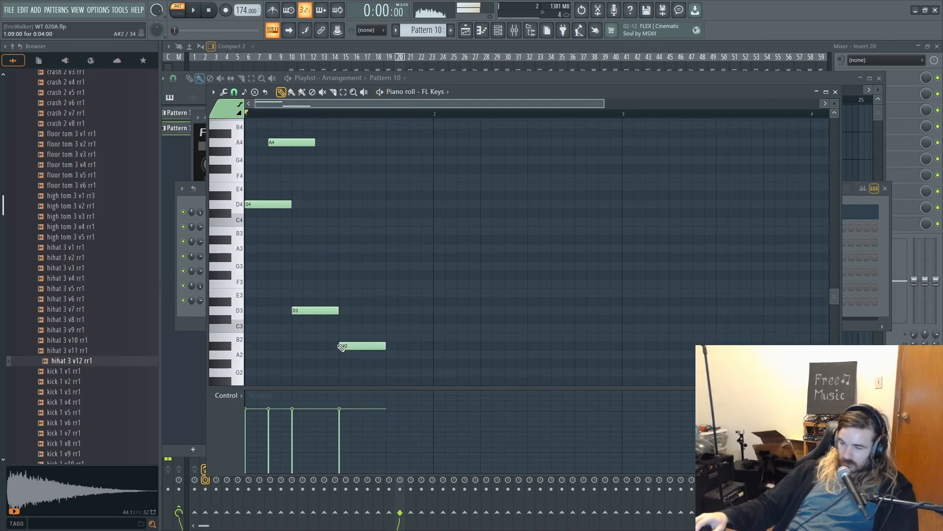
key(space)
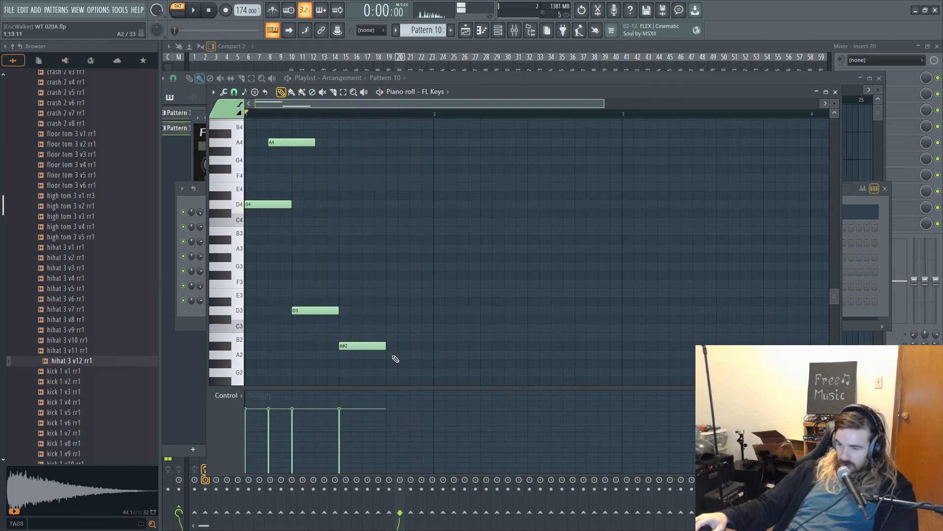
click(388, 371)
scroll(394, 316, up, 2)
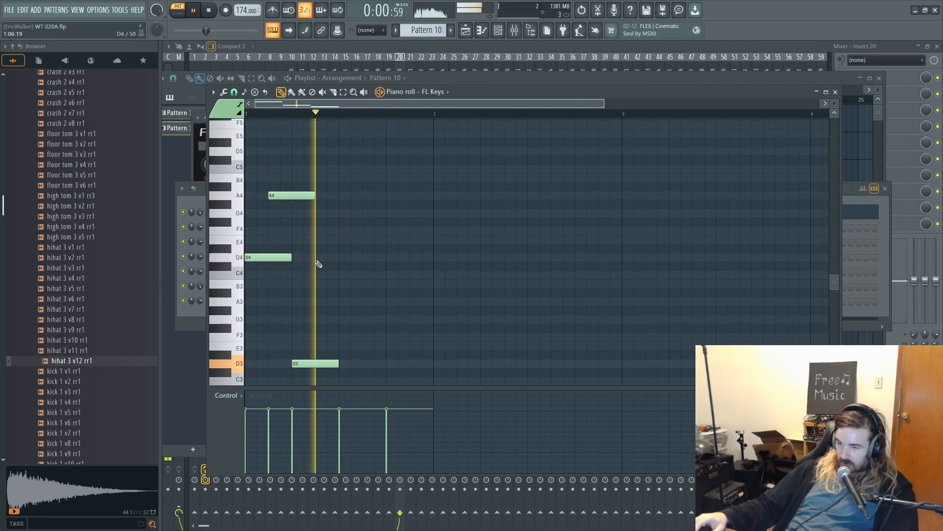
key(space)
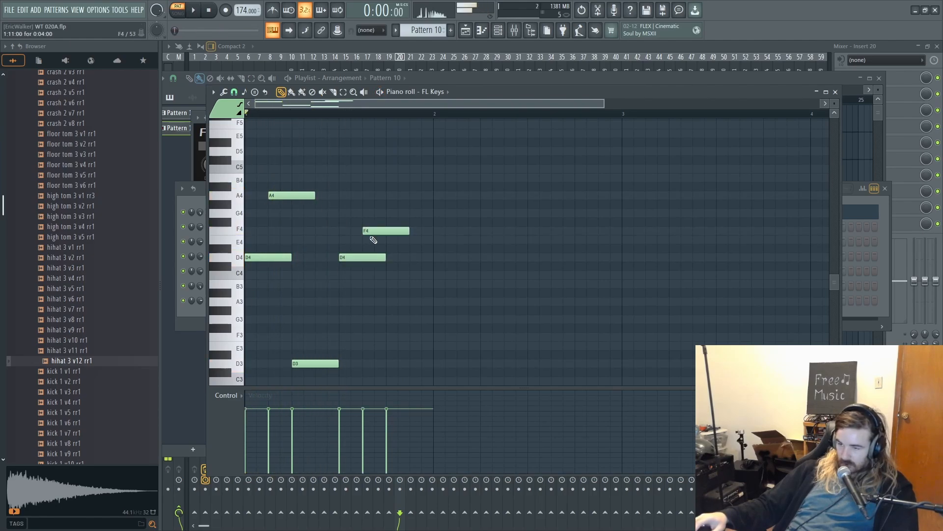
key(space)
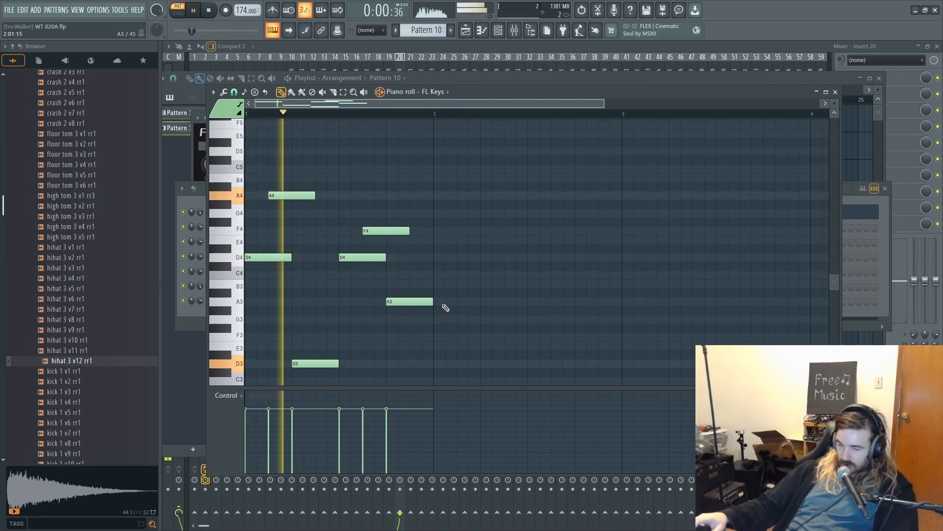
- Extend the A#2 note into bar 2 and add a lower bass note filling the last six steps of bar 2
scroll(471, 295, down, 4)
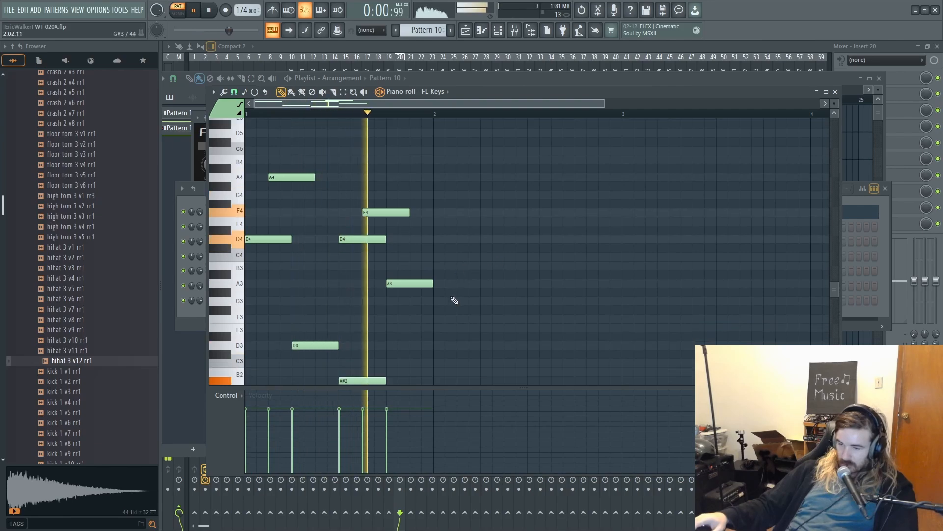
drag(385, 292, 432, 293)
key(space)
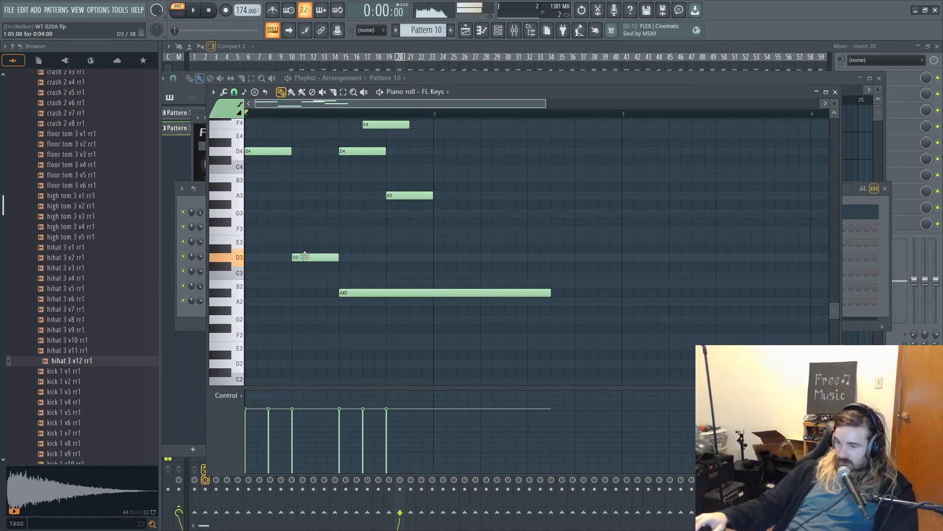
click(572, 321)
key(space)
drag(596, 319, 620, 369)
- Copy bar 1's upper melody notes (D4, A4, D4, F4, A3) into bar 2 and clear the selection
drag(488, 270, 236, 114)
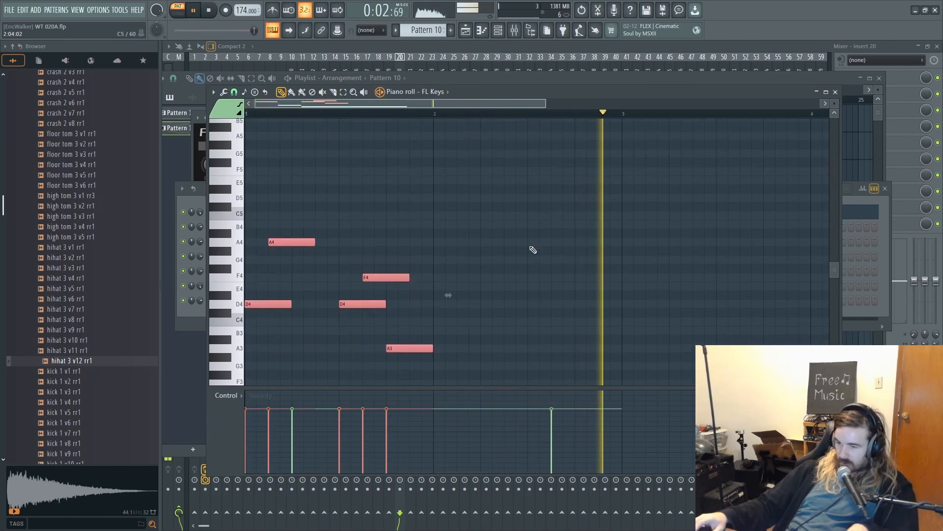
drag(616, 286, 457, 261)
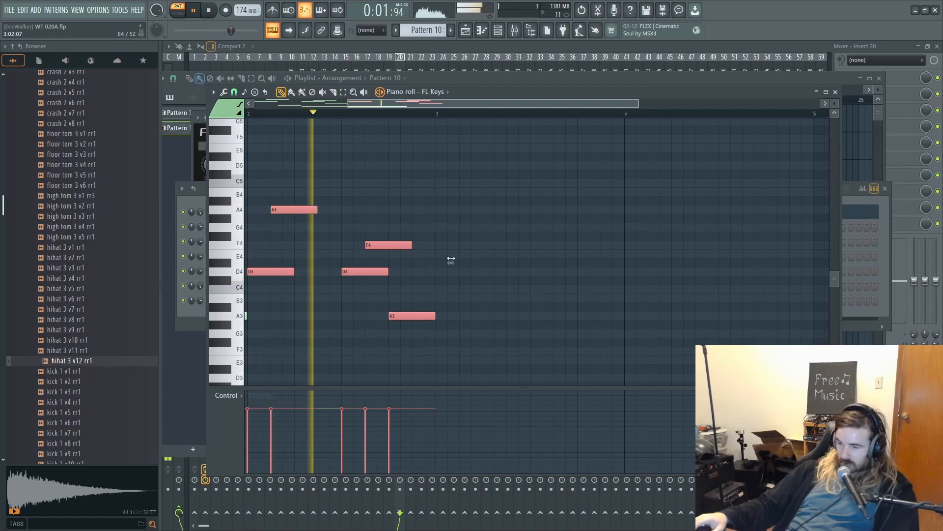
scroll(567, 295, down, 1)
scroll(563, 298, left, 2)
ctrl+click(550, 300)
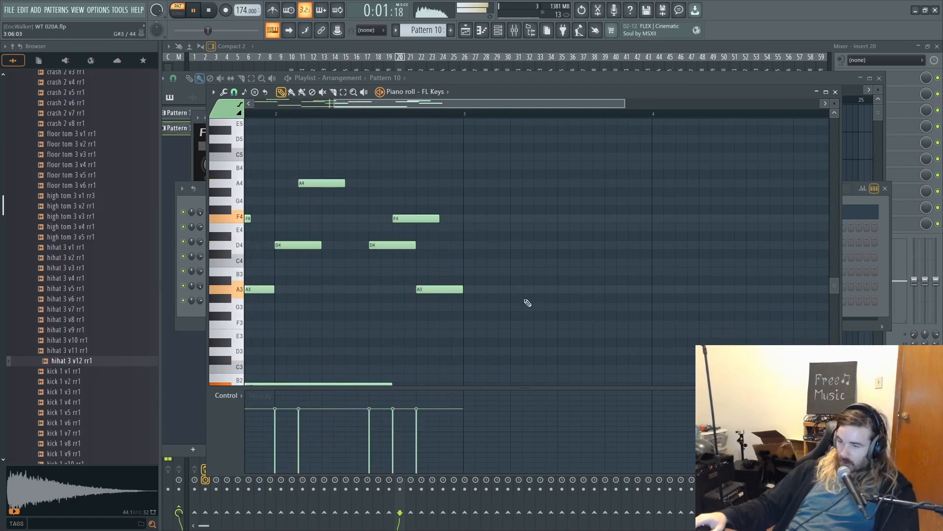
- Stop playback and add a six-step E5 note at step 5 of bar 2, above the copied melody
scroll(472, 277, up, 2)
key(space)
drag(327, 189, 316, 171)
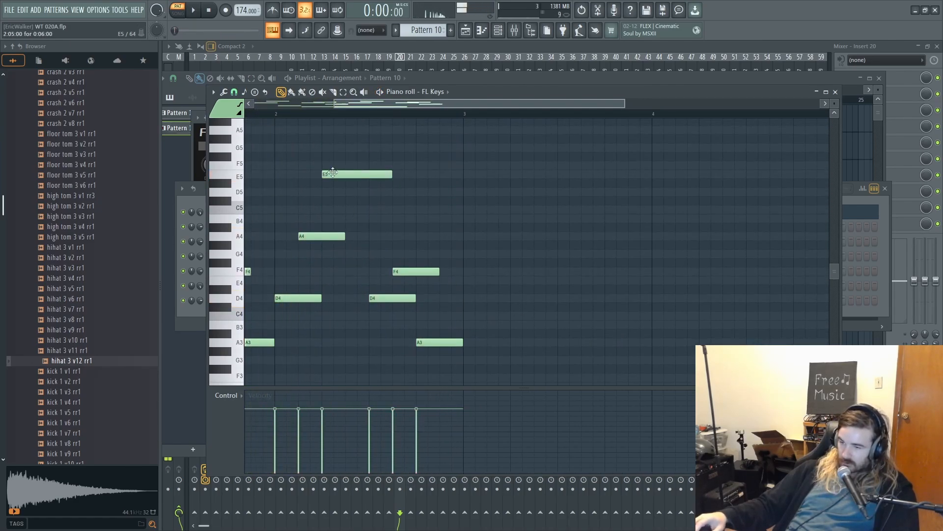
- Raise bar 2's E5 note to F5 and extend it to the end of the bar, auditioning the phrase
drag(398, 181, 461, 192)
key(space)
click(418, 166)
drag(413, 172, 347, 162)
right_click(352, 194)
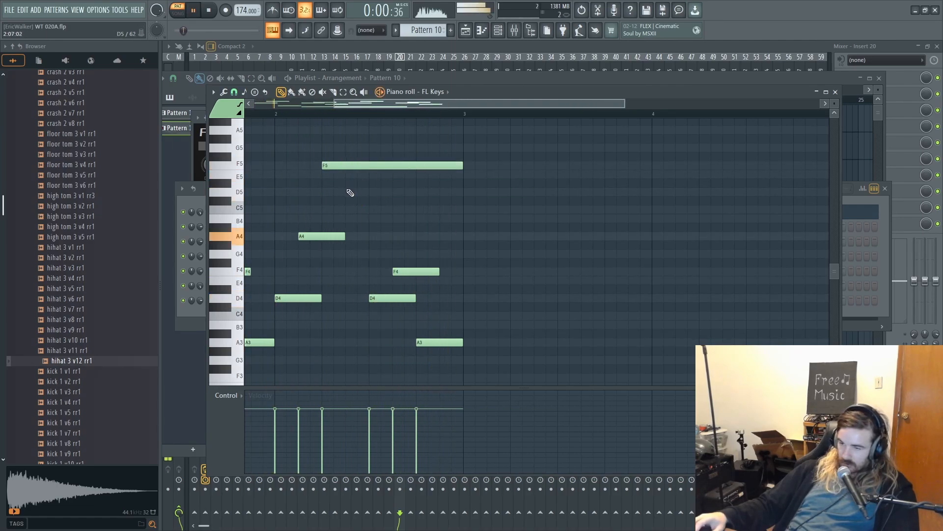
- Add a D5 note from step 7 of bar 2, trim it to the bar's end, and audition both bars
click(350, 192)
key(space)
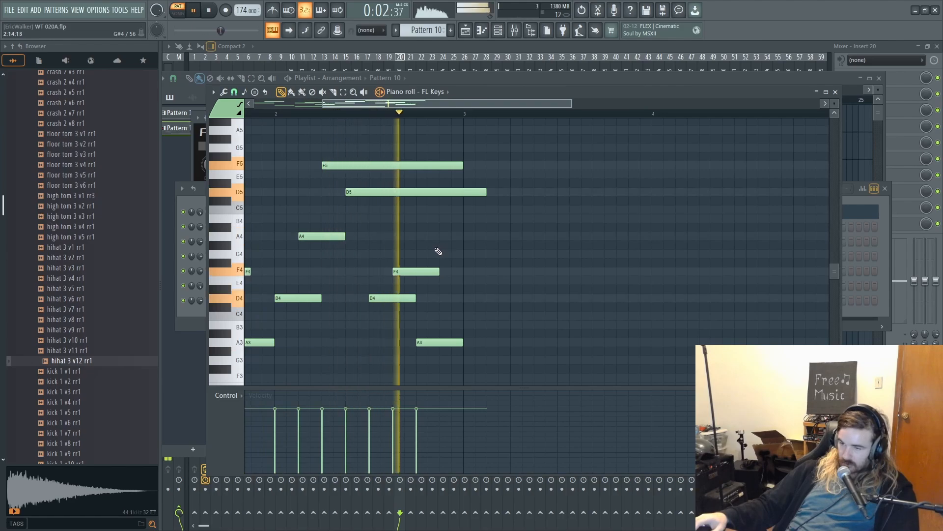
drag(487, 193, 460, 193)
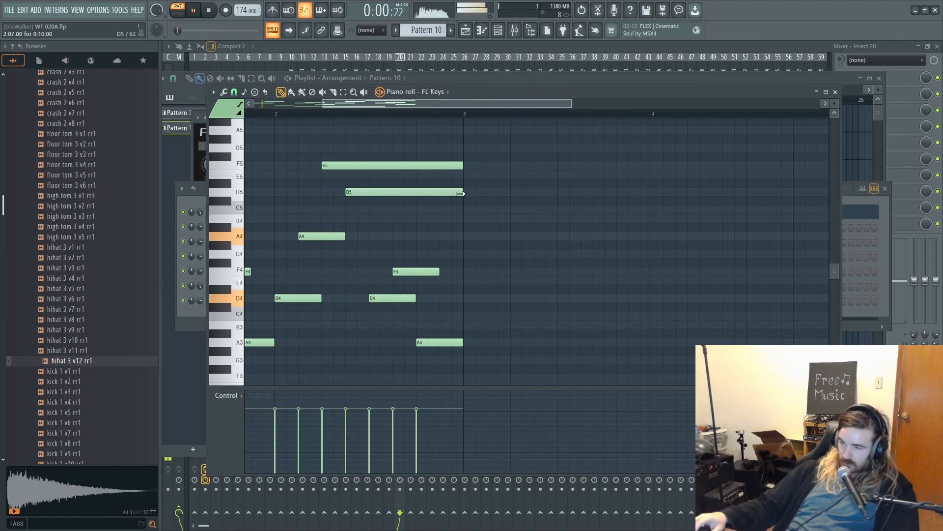
scroll(474, 337, down, 6)
drag(467, 341, 517, 343)
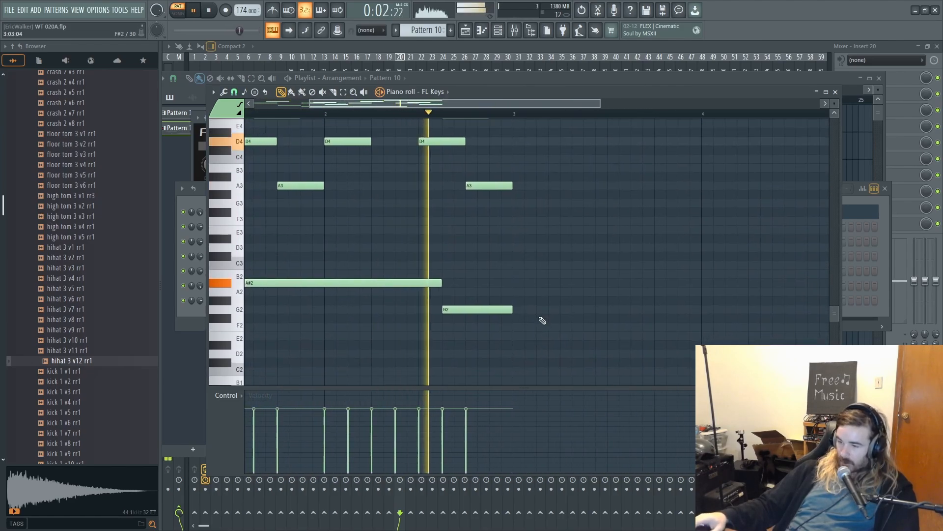
scroll(541, 319, up, 3)
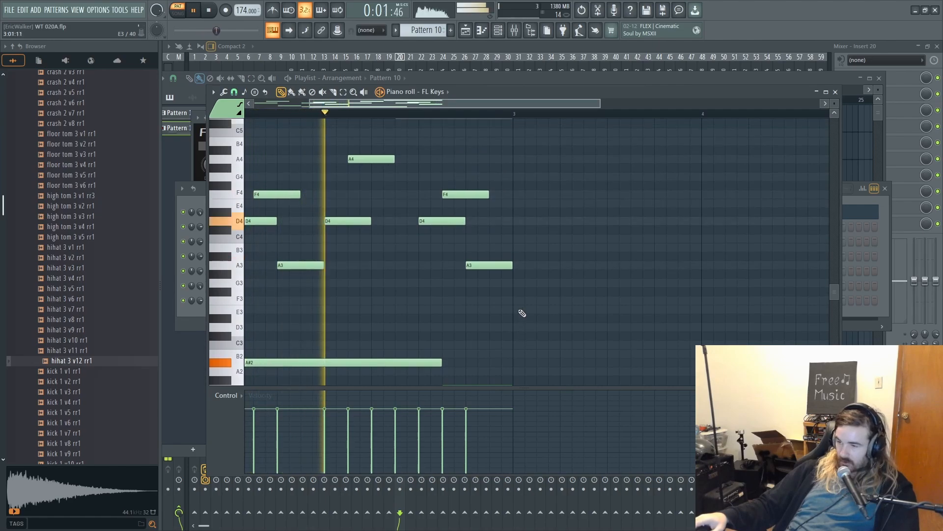
scroll(522, 313, up, 3)
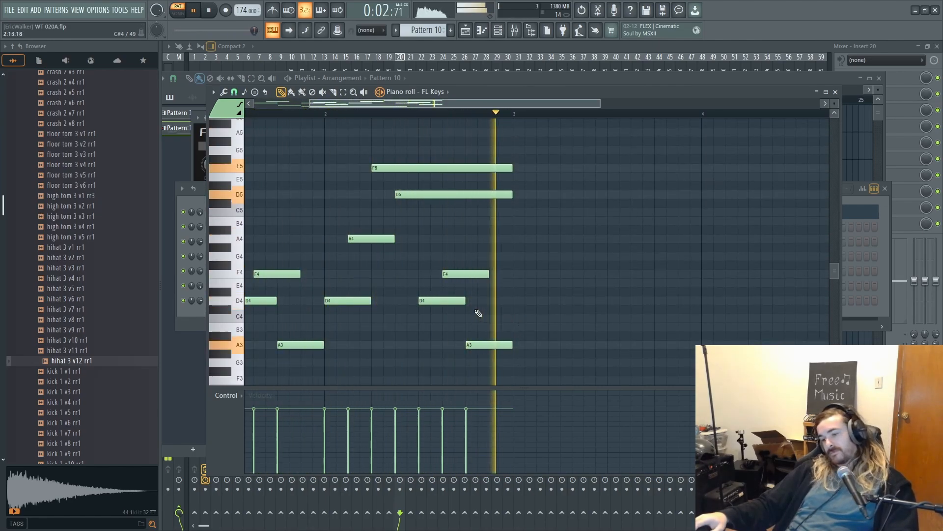
- Create Pattern 11 and place ten-step A#3 and C#5 notes at the start of bar 1
key(F4)
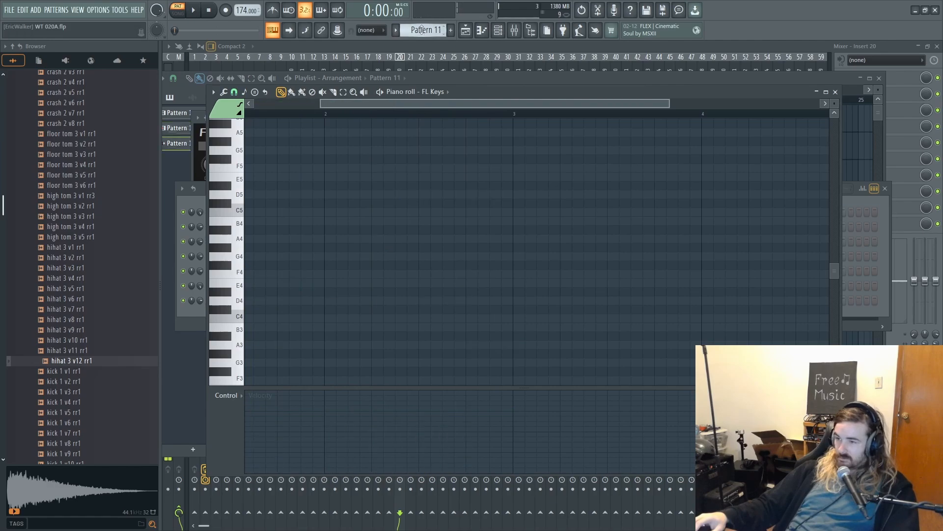
scroll(375, 213, down, 1)
click(249, 320)
click(279, 179)
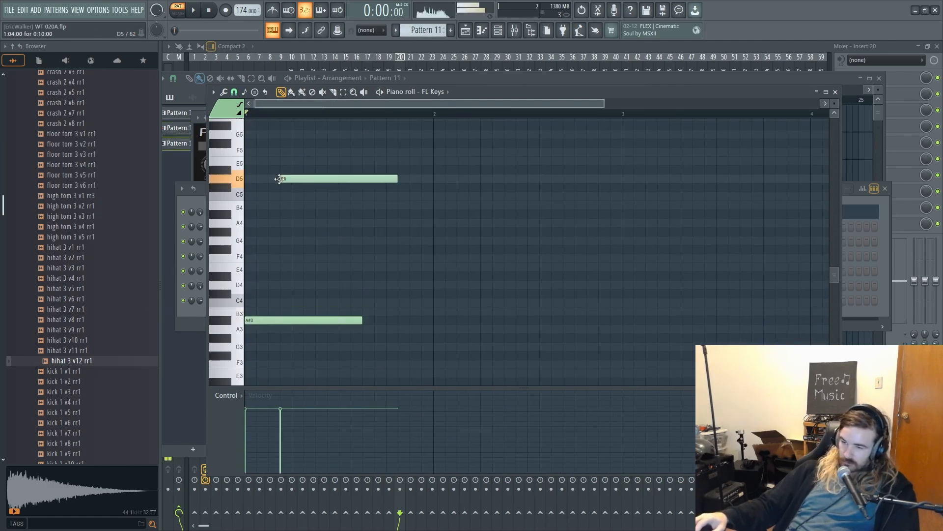
drag(236, 184, 236, 188)
- Extend the A#3 and C#5 notes to fill bar 1 and copy them into bar 2 as G3 and A#4
key(space)
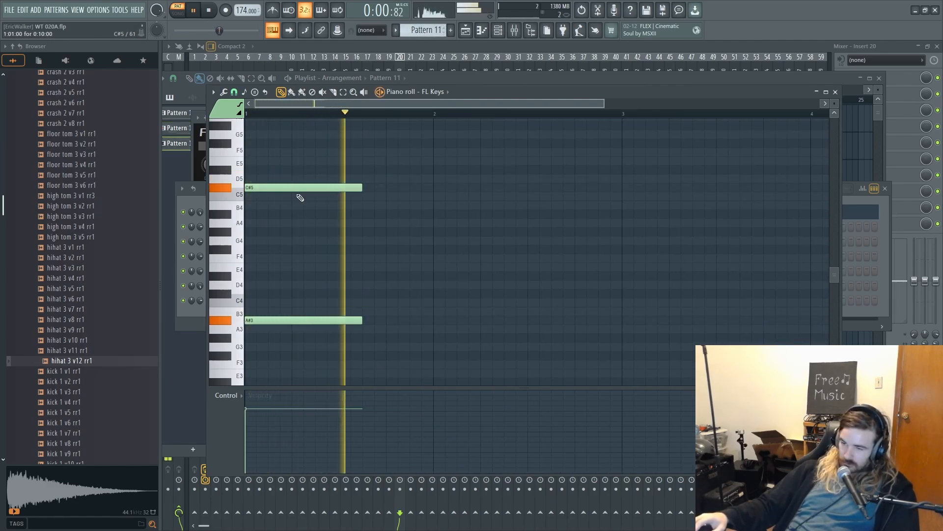
drag(347, 187, 363, 320)
key(space)
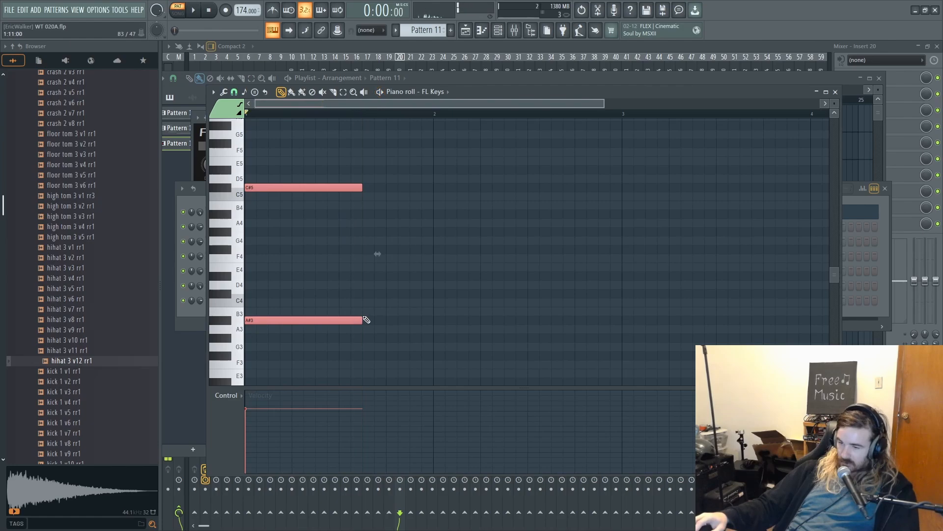
drag(434, 361, 440, 214)
key(space)
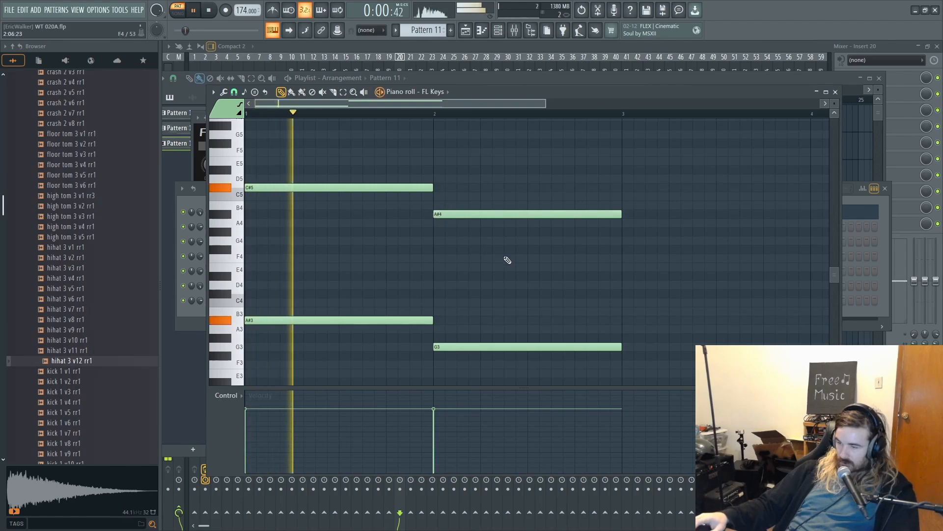
- Try A4 as bar 2's upper note, audition it, and move the note back to A#4
key(space)
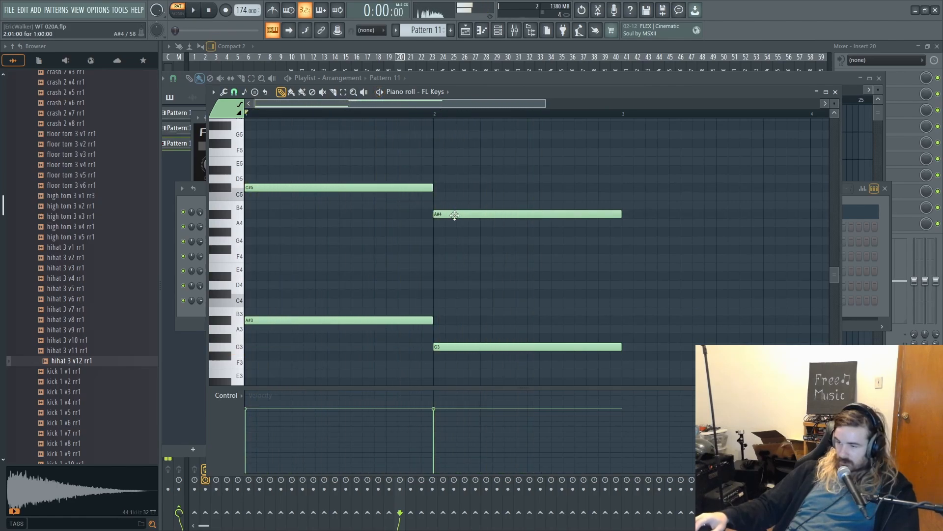
mouse_move(456, 212)
mouse_down()
mouse_move(456, 204)
mouse_move(452, 223)
mouse_up()
key(space)
key(space)
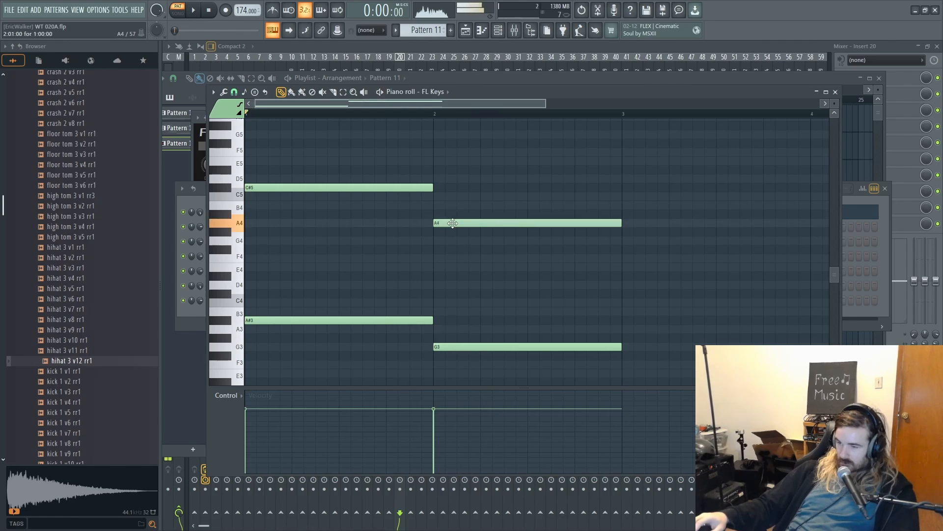
key(space)
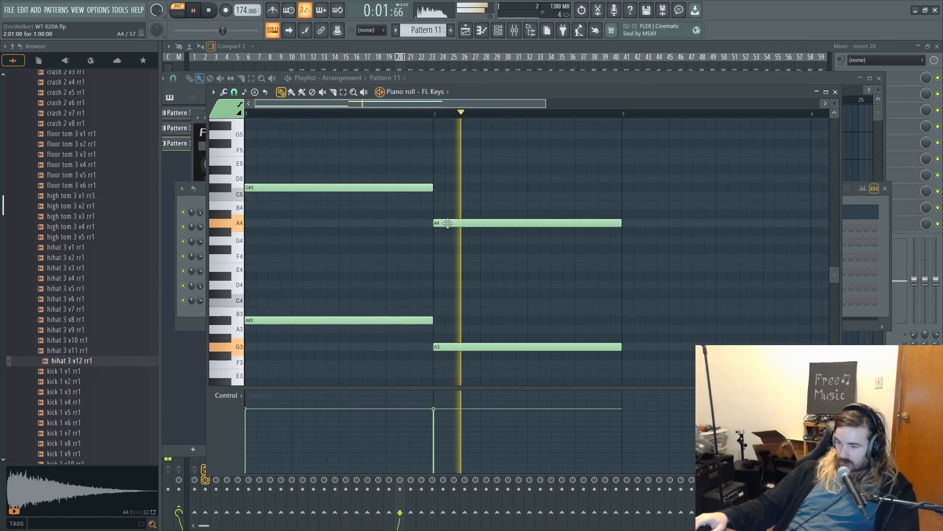
key(space)
drag(448, 216, 448, 207)
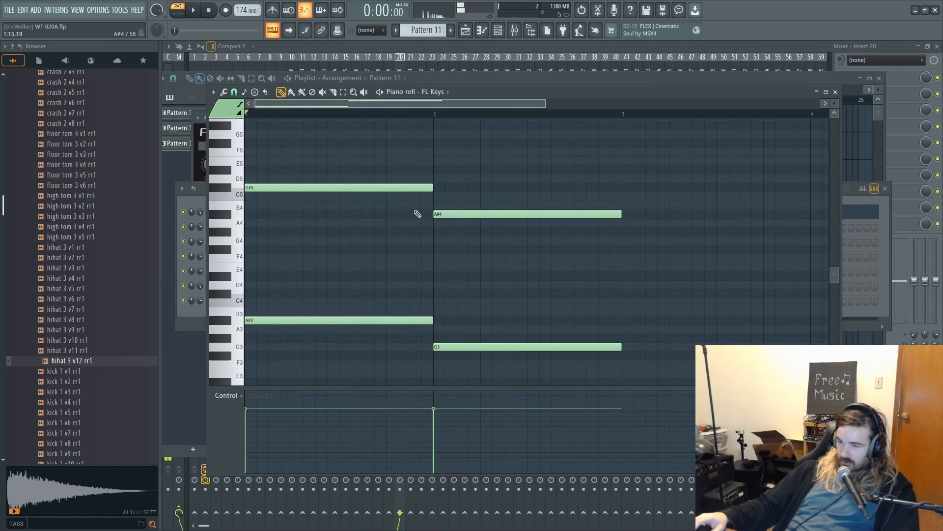
- Try raising bar 1's upper note to D5, audition it, and undo the move
drag(264, 187, 265, 178)
key(space)
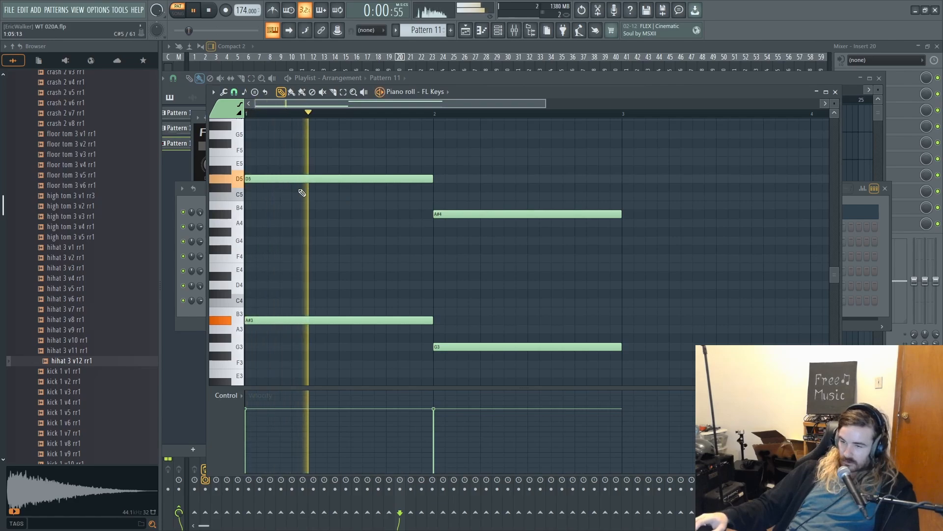
key(ctrl+z)
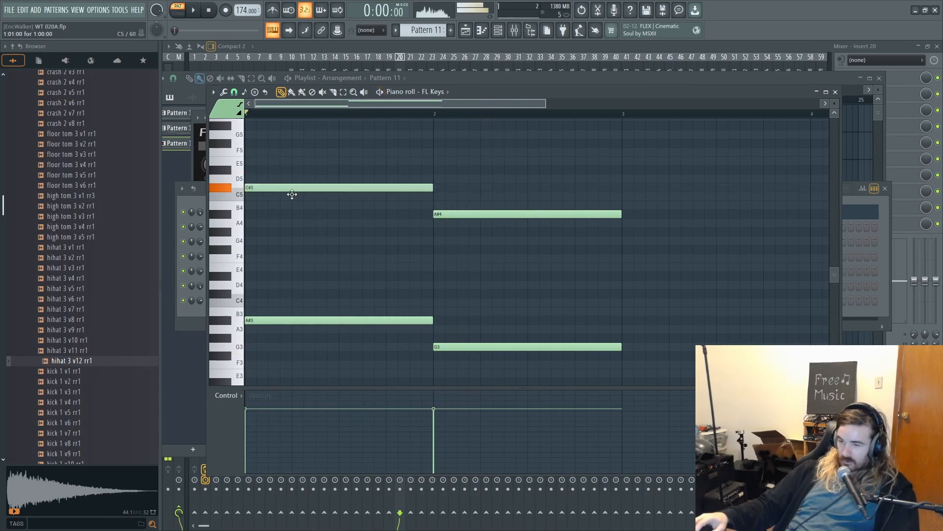
- Try inner notes C#4 in bar 1 and C4 in bar 2, auditioning the two chords
drag(280, 284, 275, 285)
right_click(258, 284)
click(257, 294)
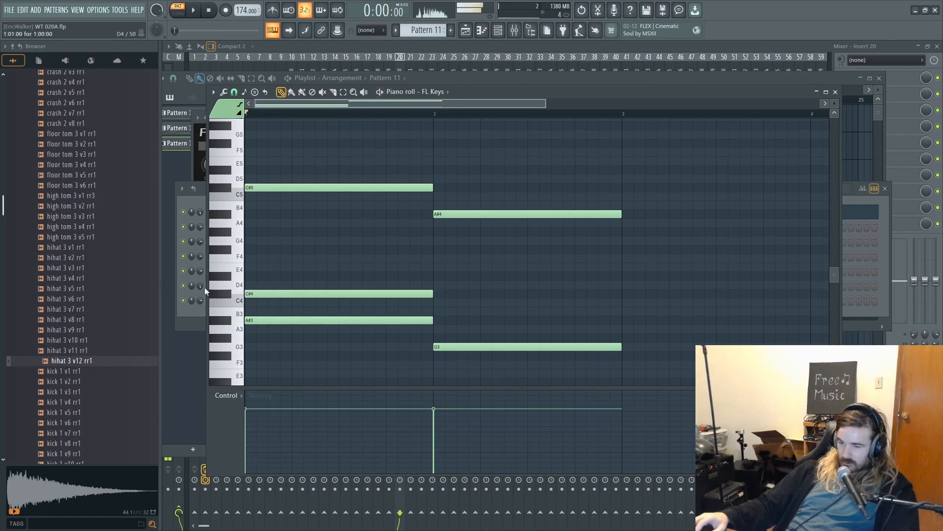
key(space)
drag(438, 320, 436, 294)
key(space)
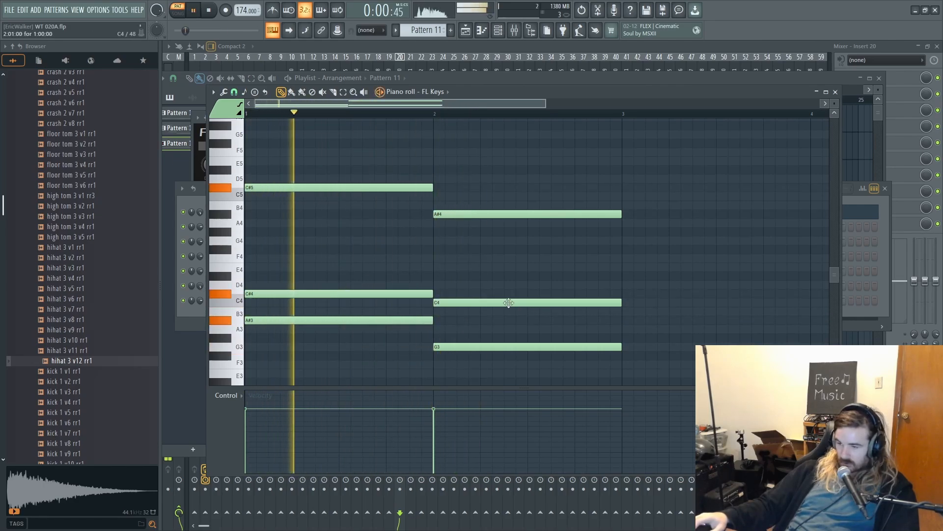
right_click(477, 302)
key(space)
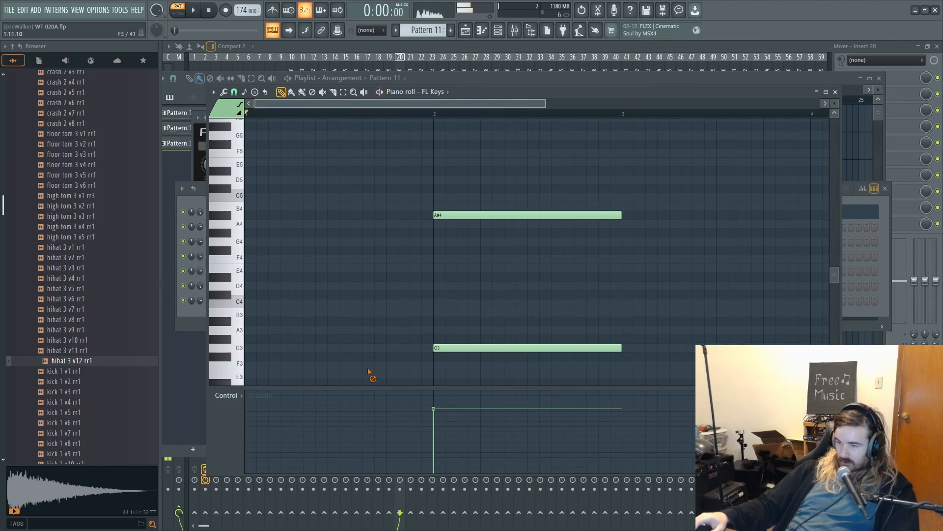
- Replace the sustained chords with a bar 1 melody of A#3, D5, A#4, A4, D4, F4 and D4, and audition it
scroll(356, 293, down, 2)
scroll(357, 294, up, 1)
drag(252, 312, 226, 303)
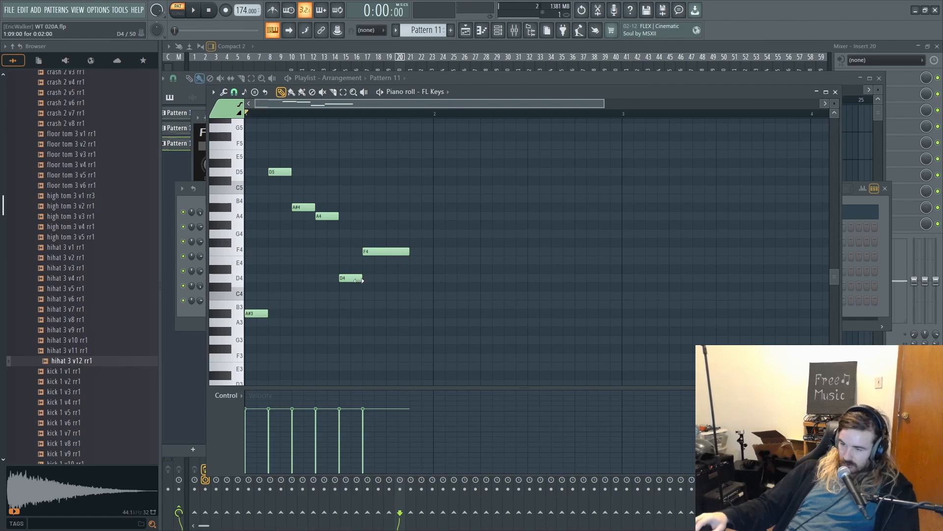
key(space)
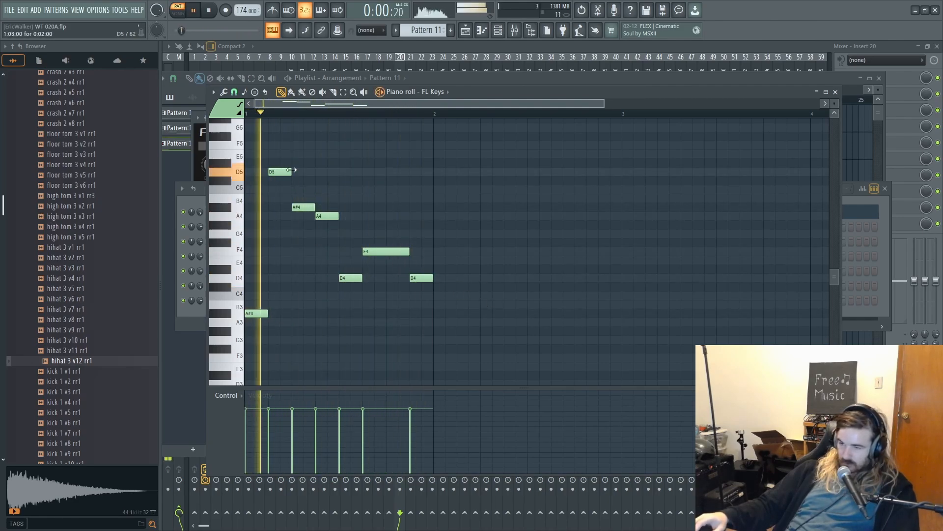
- Lengthen the D5 melody note to four steps and remove the A#4 note beneath it
key(space)
drag(290, 171, 311, 172)
key(space)
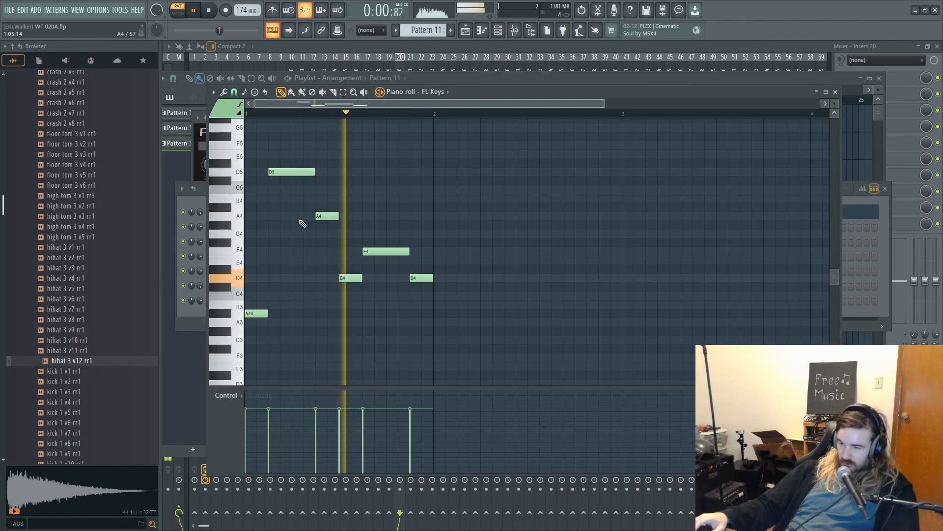
- Add an A#2 bass note from step 3 to the end of bar 1, auditioning it with and without a C3 note
scroll(312, 270, down, 2)
scroll(312, 270, down, 1)
key(space)
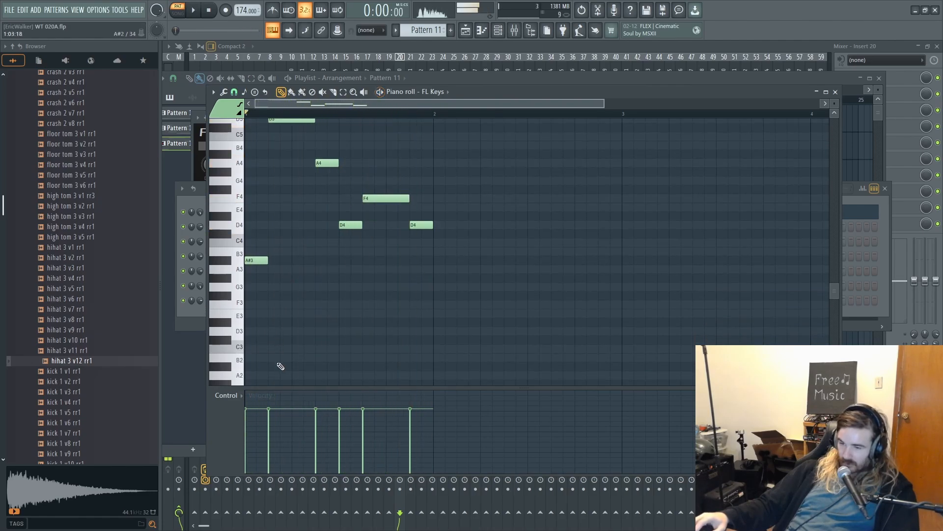
mouse_move(274, 348)
mouse_down()
mouse_move(263, 347)
mouse_move(276, 322)
mouse_move(433, 331)
mouse_move(381, 301)
mouse_move(367, 355)
mouse_move(319, 363)
mouse_up()
key(space)
key(space)
key(space)
key(space)
key(space)
key(space)
key(space)
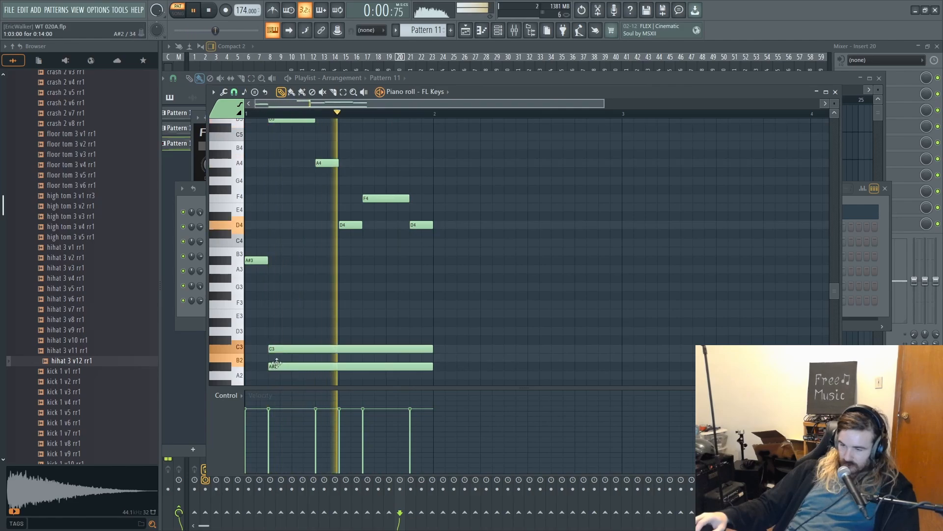
key(space)
key(space)
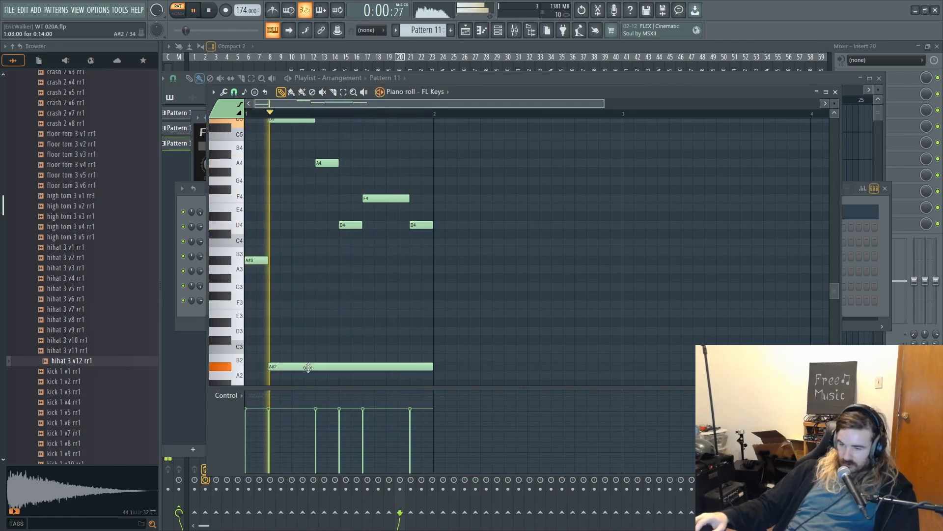
- Audition the long bass note at G2, then move it up an octave to G3
drag(310, 366, 291, 381)
drag(290, 387, 288, 372)
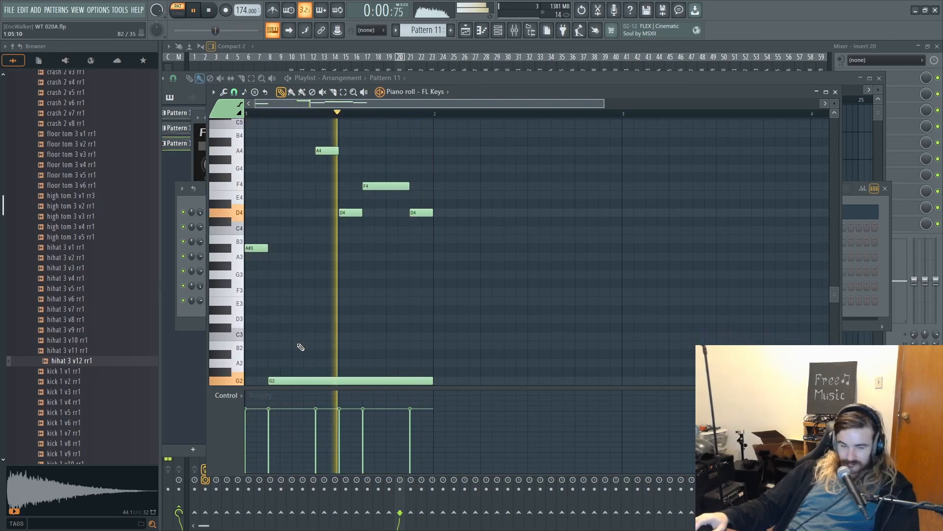
key(space)
drag(305, 380, 302, 276)
key(space)
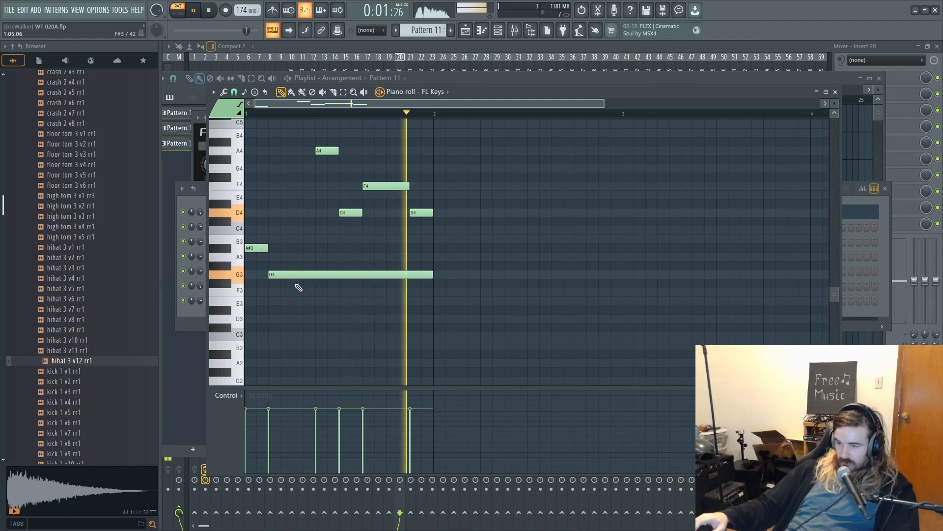
- Add a high A5 note from step 5 to the end of bar 1 and audition it
scroll(302, 285, up, 4)
key(space)
drag(306, 159, 306, 151)
key(space)
drag(457, 151, 433, 151)
key(space)
- Add a D5 note at step 11 of bar 1 and trim it to the end of the bar
click(384, 211)
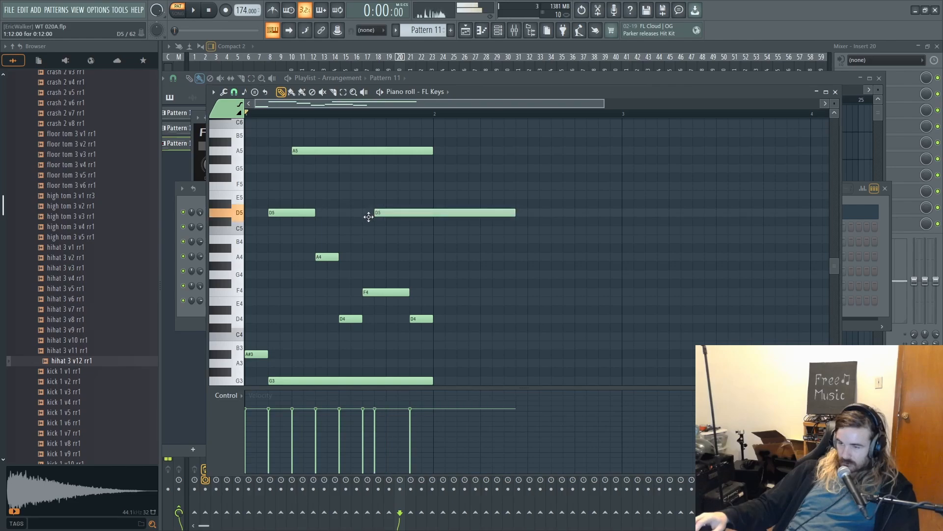
drag(363, 218, 351, 219)
key(space)
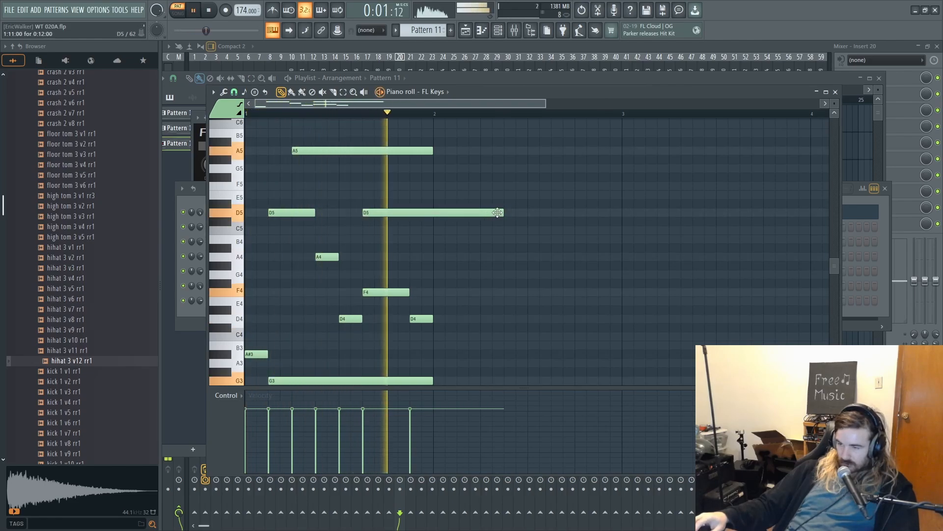
drag(501, 212, 433, 213)
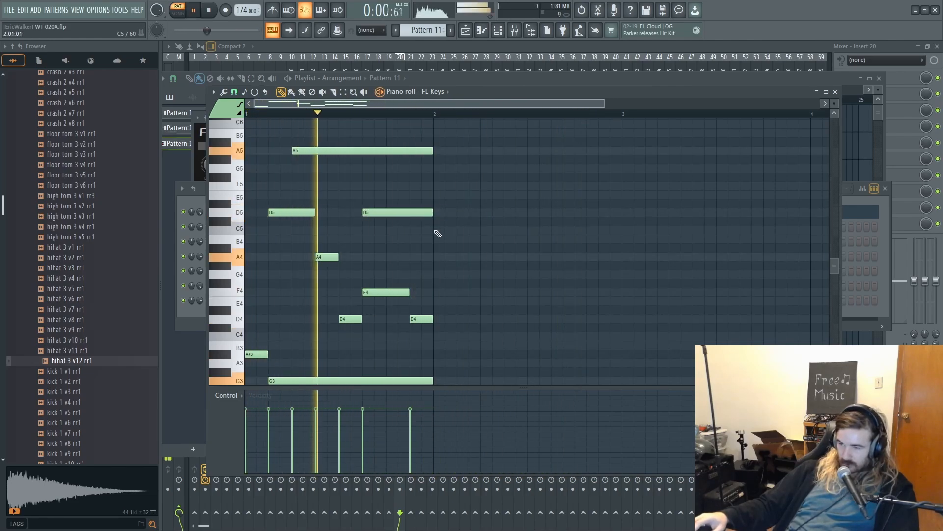
- Duplicate all of bar 1's notes into bar 2, stop playback and clear the selection
scroll(472, 182, up, 1)
key(ctrl+a)
scroll(478, 162, down, 4)
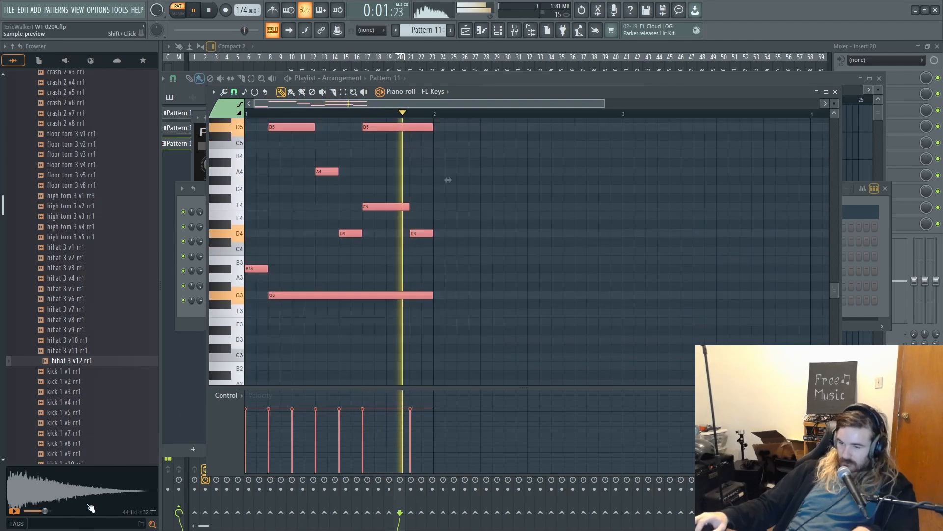
drag(558, 289, 446, 314)
key(ctrl+b)
key(space)
key(ctrl+d)
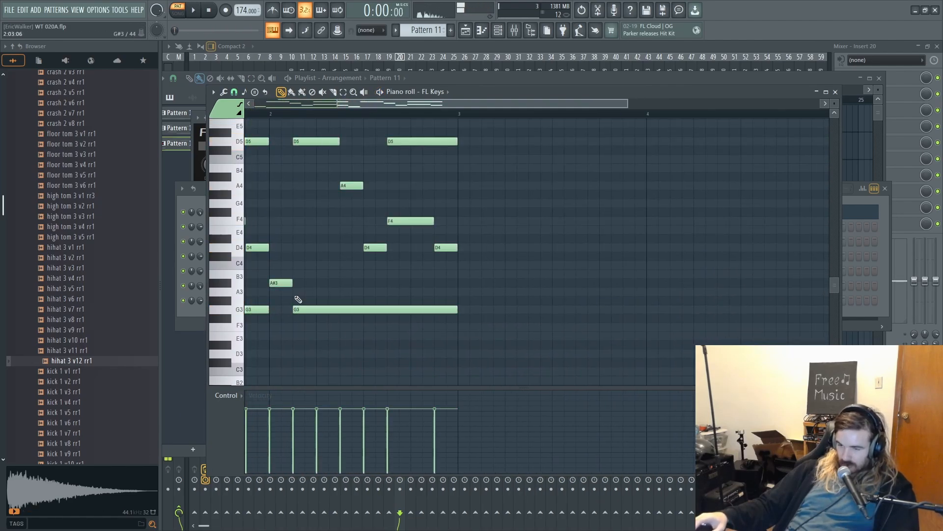
- In bar 2, lower the long G3 bass note and raise the step 3 D5 note to F5 and the A5 note to D6
drag(312, 309, 309, 354)
scroll(315, 290, up, 5)
drag(305, 284, 306, 257)
right_click(314, 258)
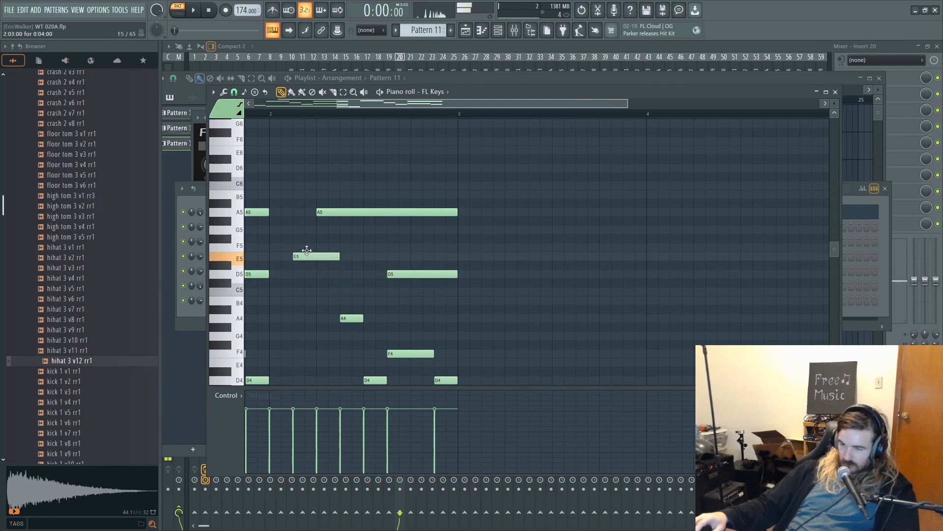
drag(339, 212, 342, 170)
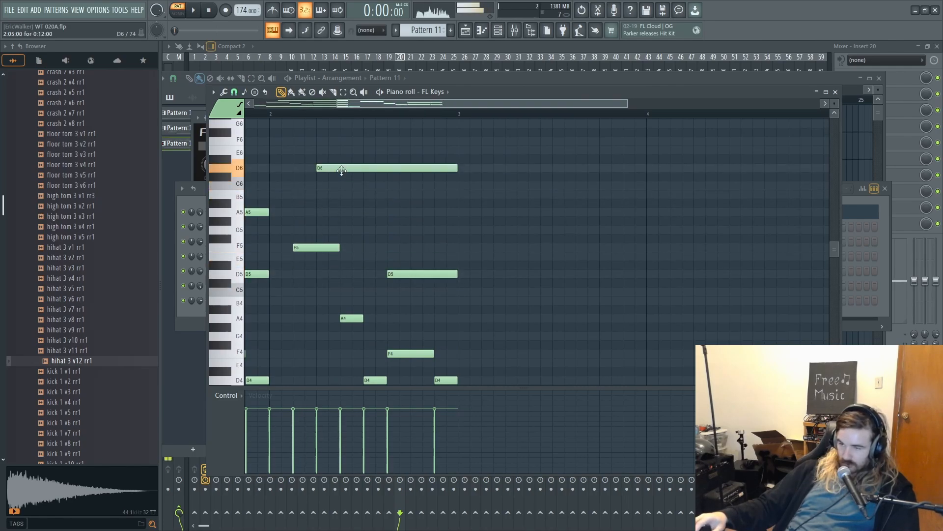
- Add a C6 note at step 7 of bar 2, trim it to the end of the bar and audition the pattern
click(339, 188)
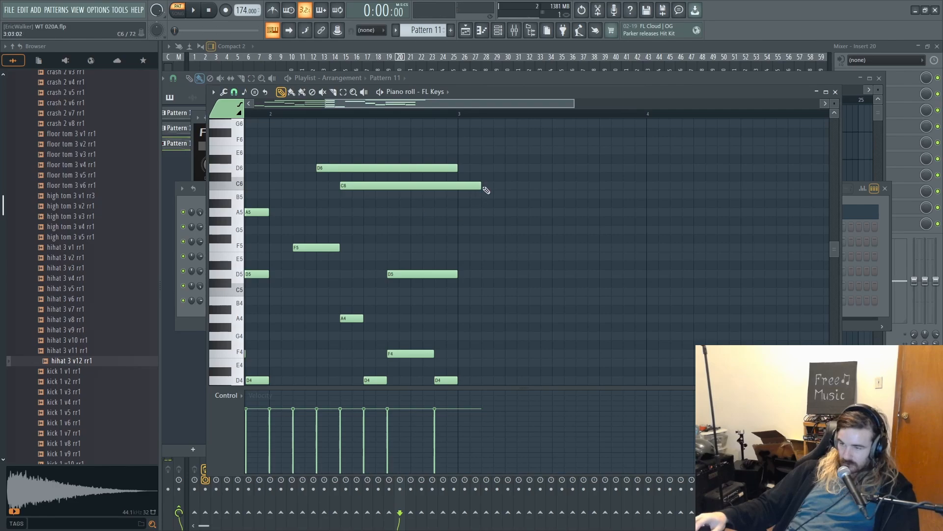
scroll(554, 324, down, 1)
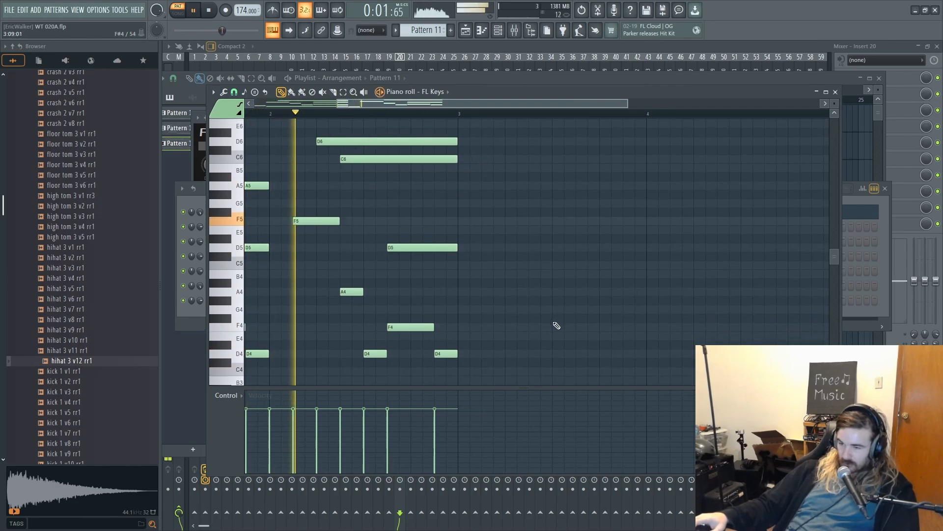
scroll(556, 323, up, 3)
scroll(553, 320, down, 5)
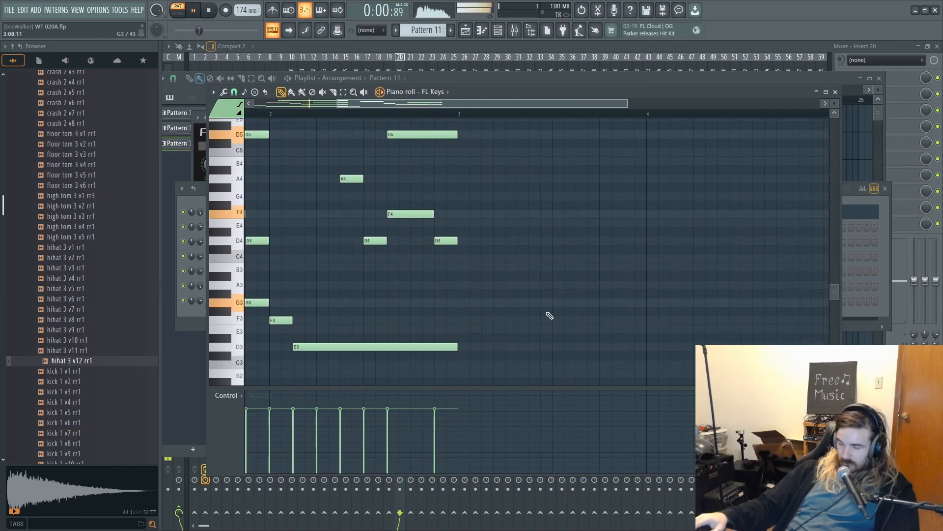
scroll(545, 313, down, 2)
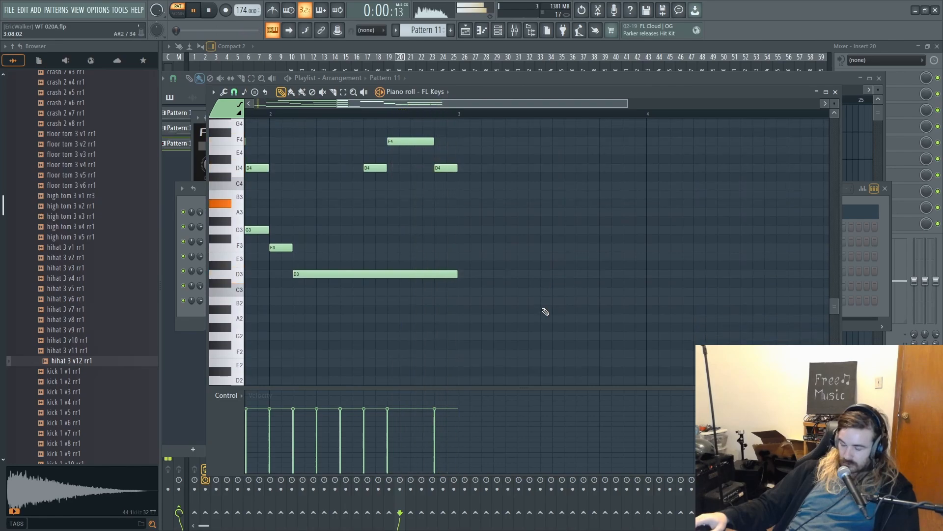
key(space)
- Lower the short F3 bass note at the start of bar 2 to C3 and audition the two-bar melody
drag(277, 245, 269, 294)
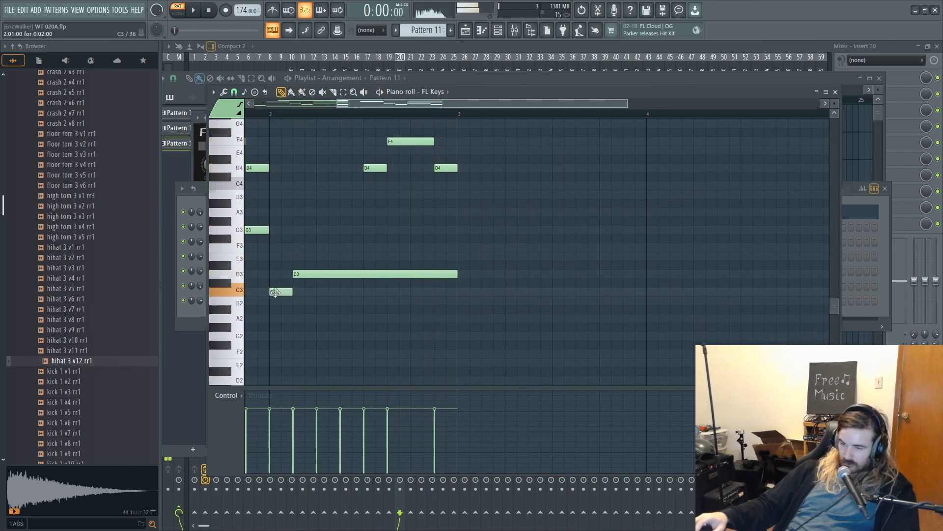
key(space)
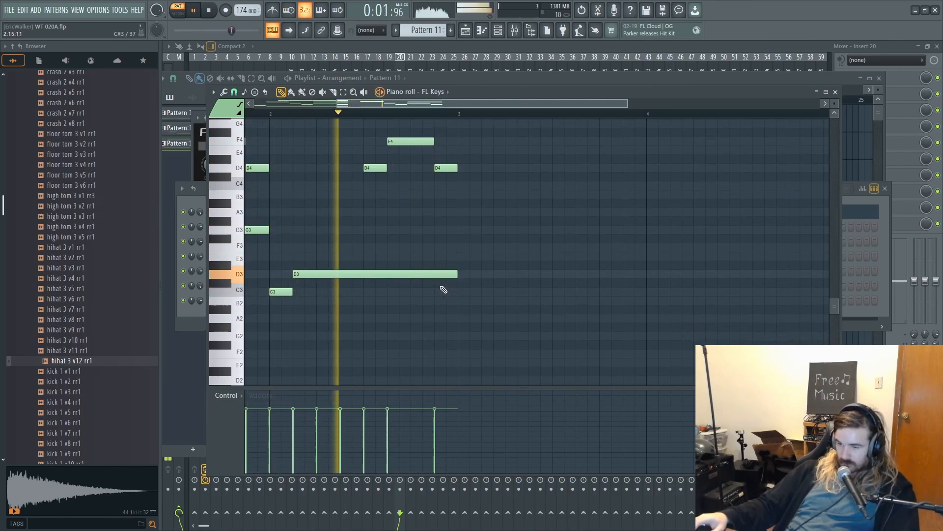
scroll(479, 299, up, 1)
drag(482, 296, 663, 320)
scroll(566, 286, down, 3)
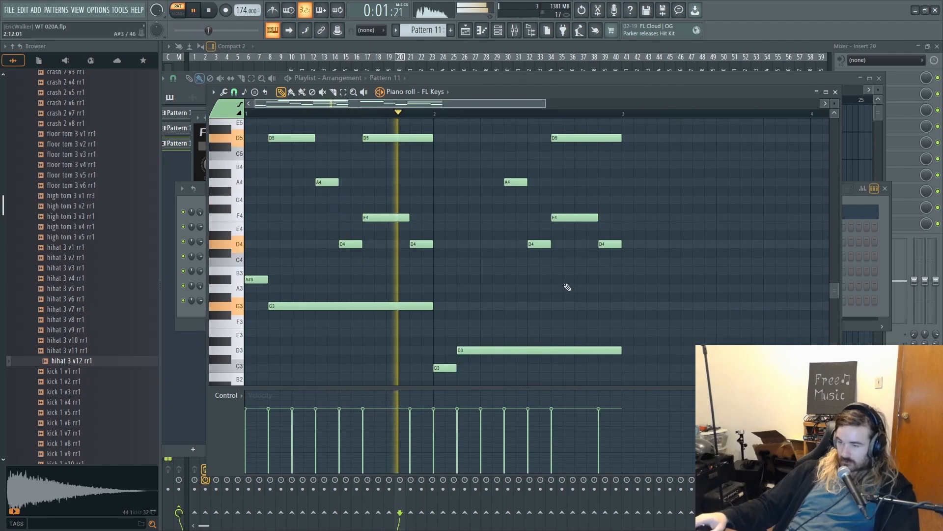
key(space)
scroll(522, 297, up, 3)
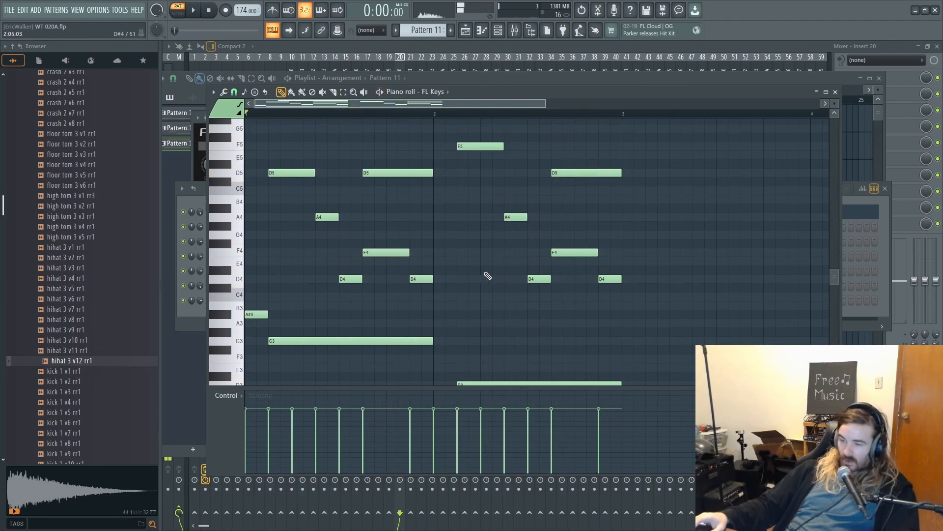
- Insert a Sytrus channel between FL Keys and 909 Snare
click(498, 30)
right_click(275, 225)
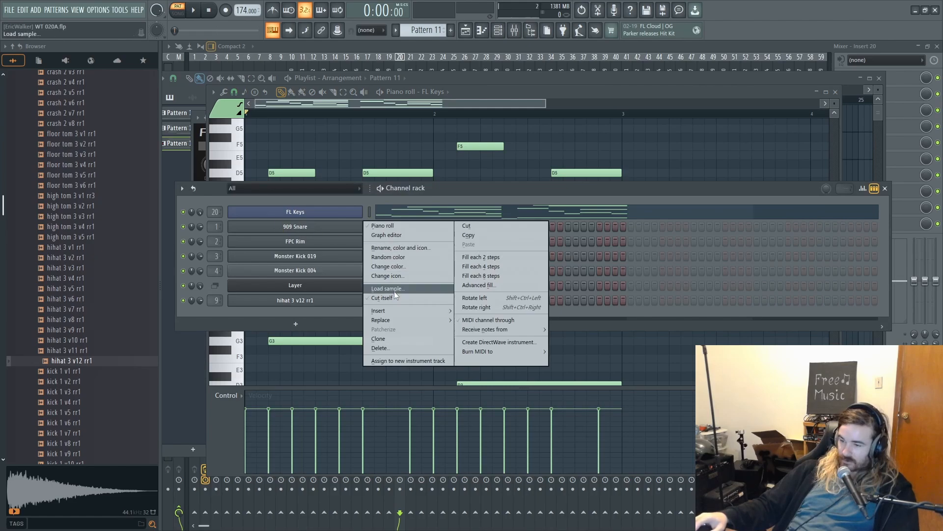
mouse_move(388, 308)
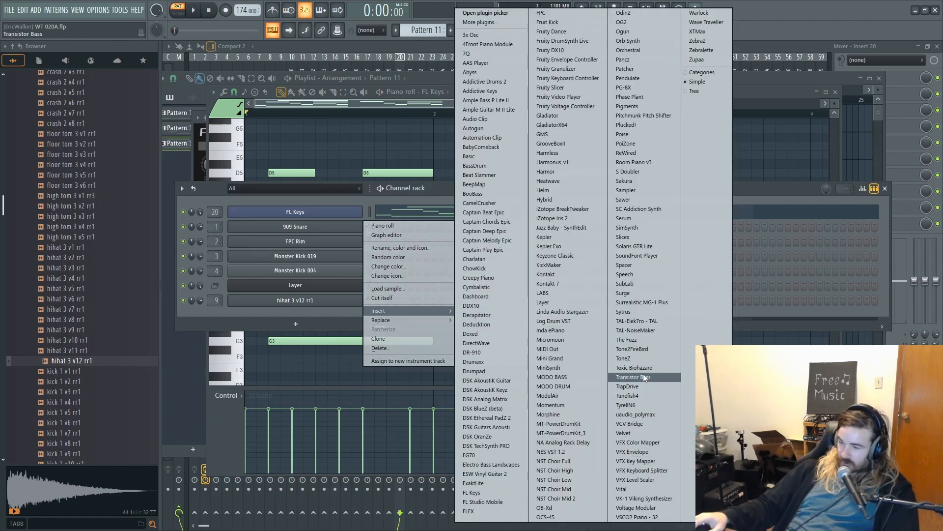
click(633, 311)
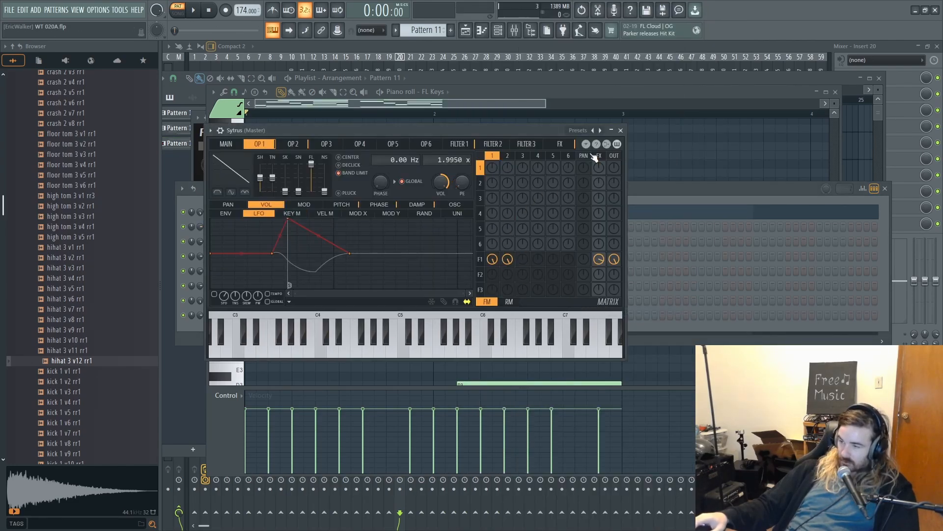
- Load the Default preset in Sytrus and raise operator 1's modulation of itself in the matrix
right_click(601, 134)
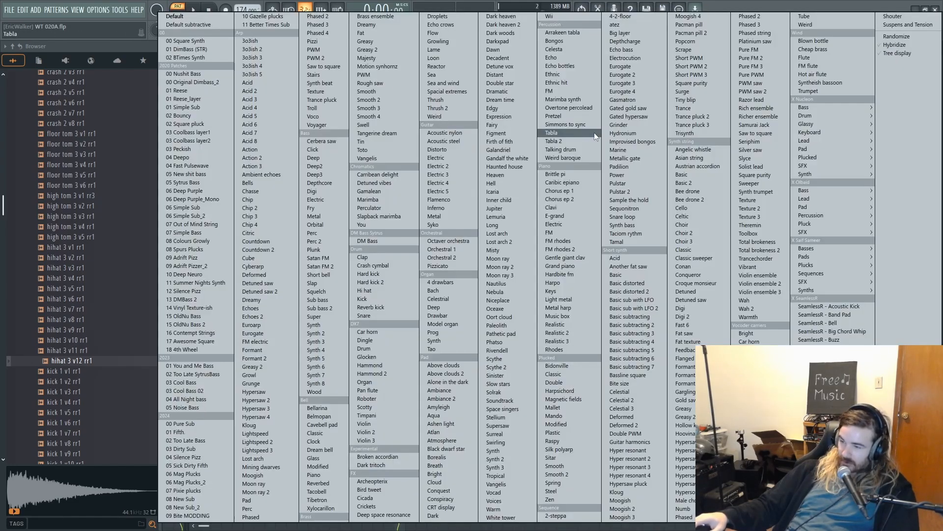
click(205, 20)
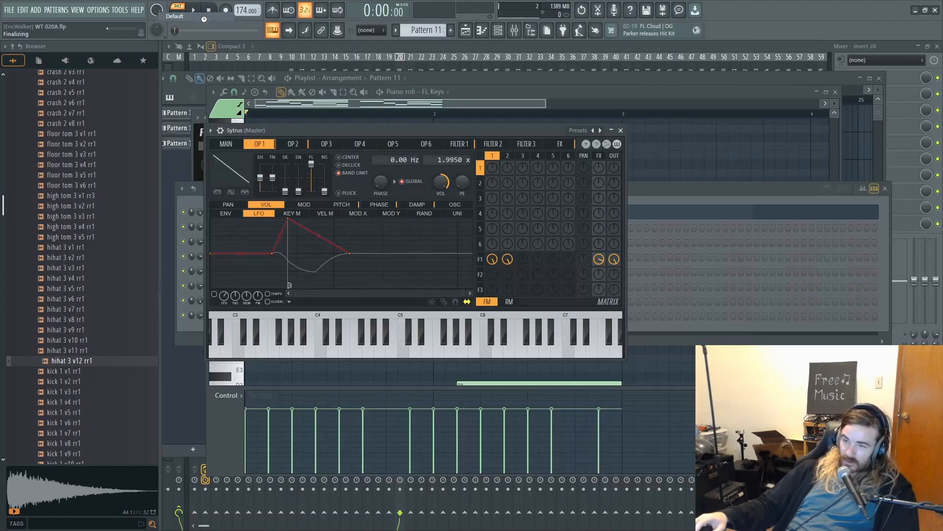
click(227, 144)
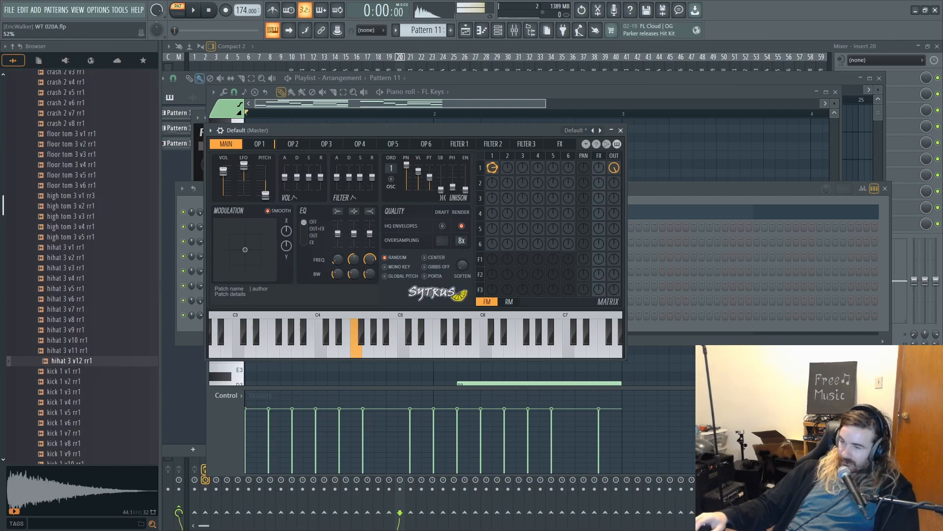
- Copy the four low bass notes of the FL Keys melody in Pattern 11 and create Pattern 12
click(700, 201)
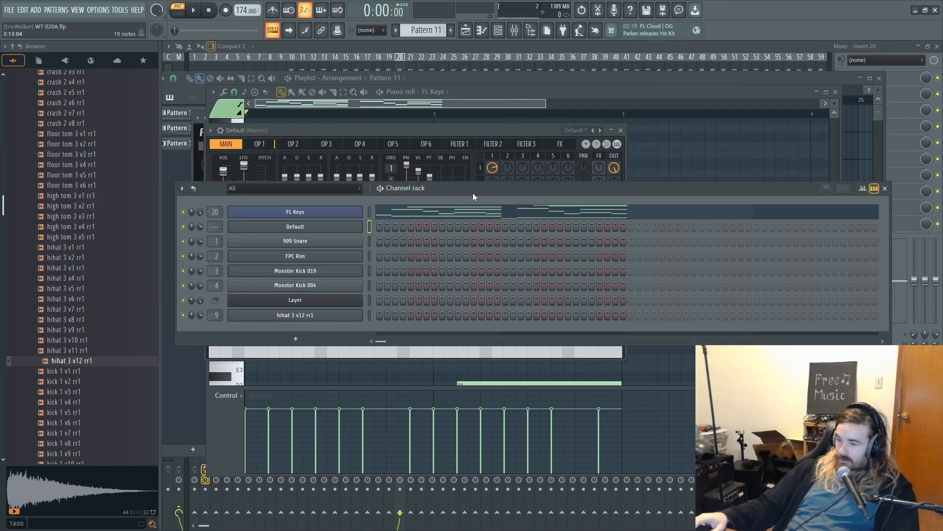
click(409, 213)
scroll(486, 285, down, 3)
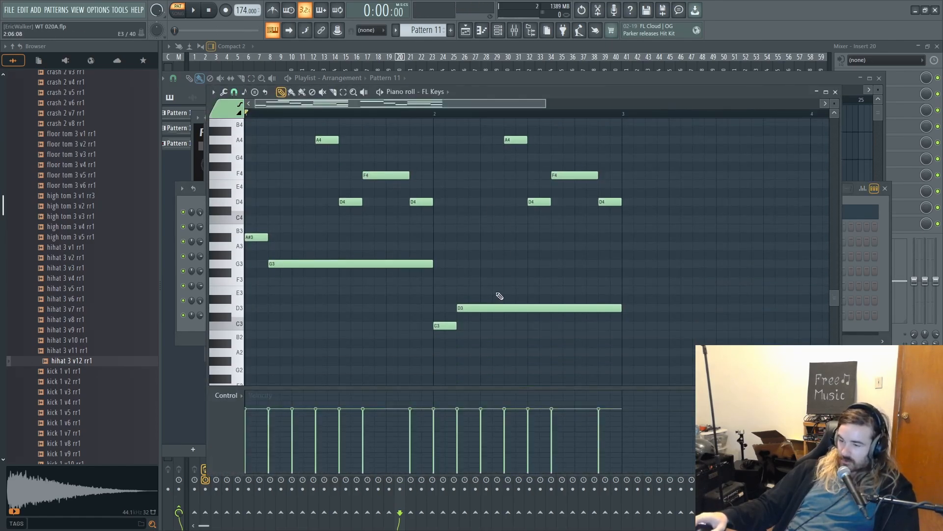
drag(258, 221, 522, 376)
key(F4)
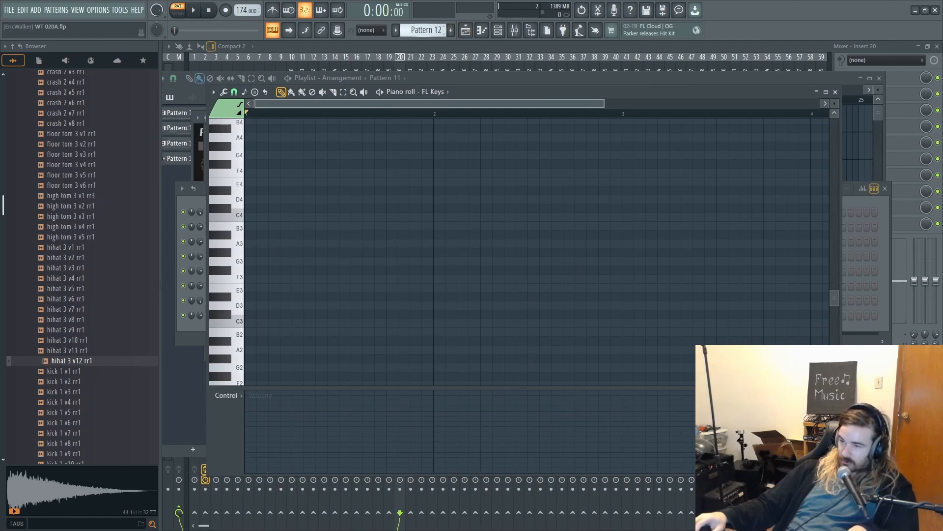
- Paste the bass notes into the Sytrus channel's piano roll in Pattern 12, deselect them and audition the bass line
click(505, 37)
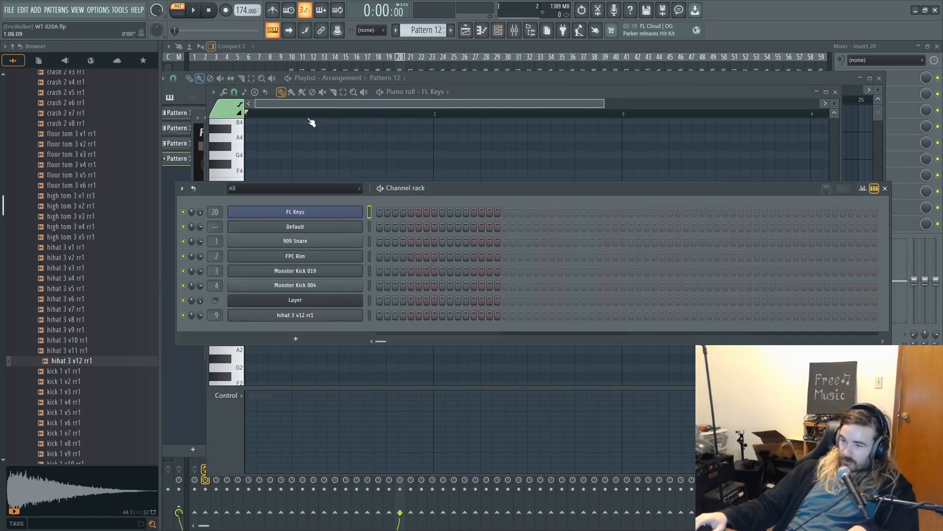
right_click(295, 228)
click(374, 226)
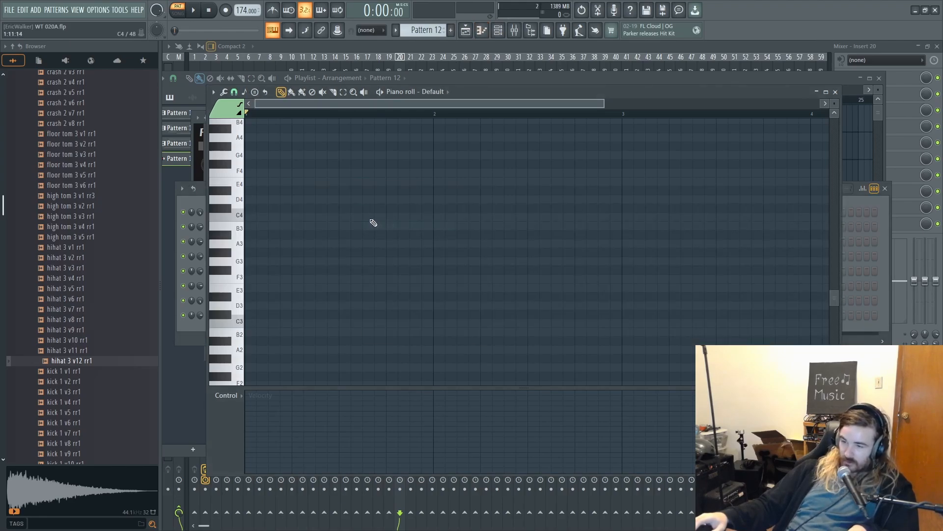
key(ctrl+v)
key(space)
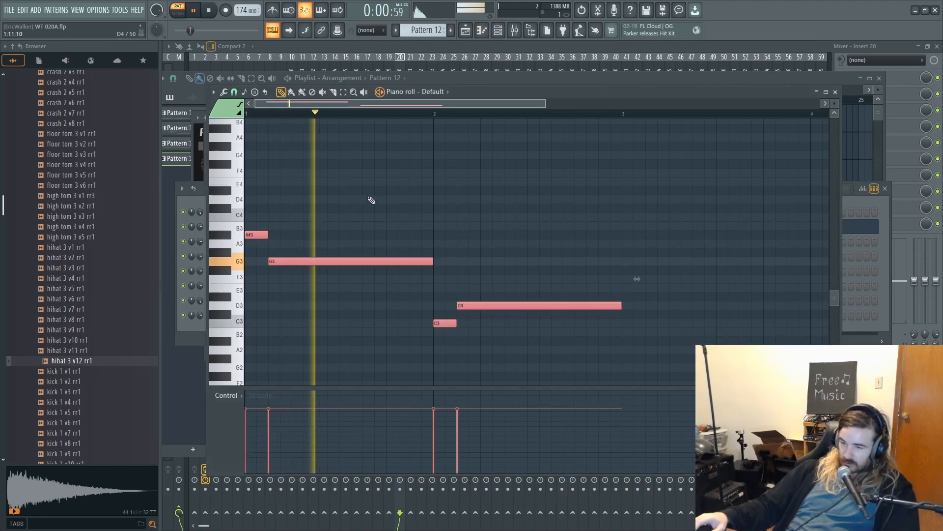
ctrl+click(495, 223)
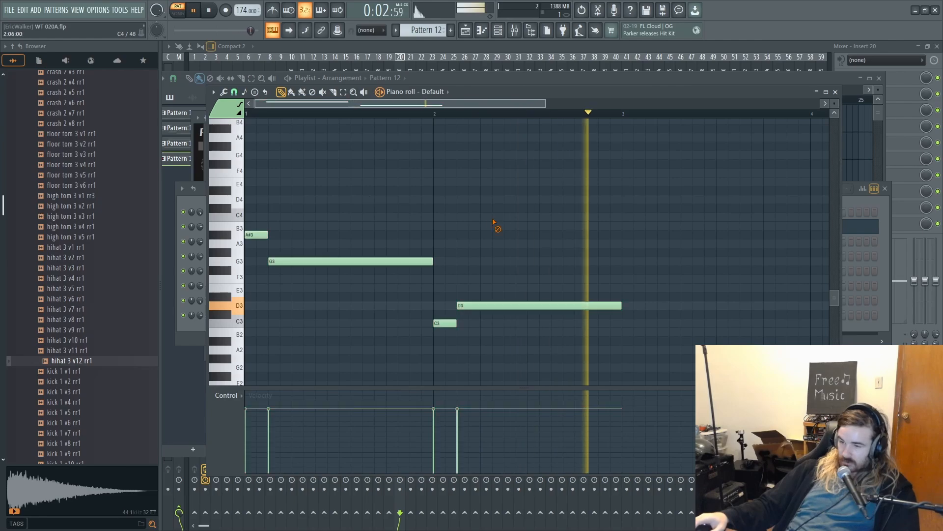
scroll(452, 187, up, 3)
key(space)
- Route the Sytrus channel to mixer track 10 and rename it SYT sub
click(499, 31)
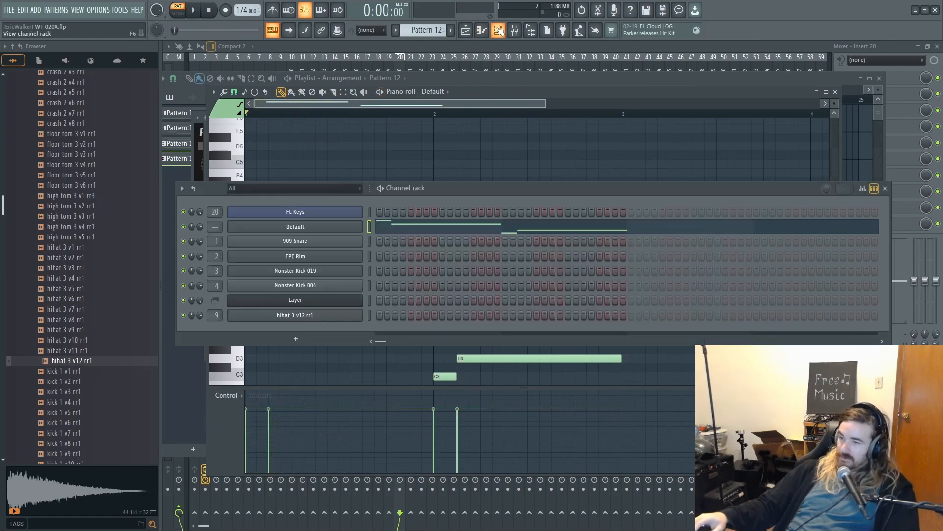
drag(218, 228, 217, 219)
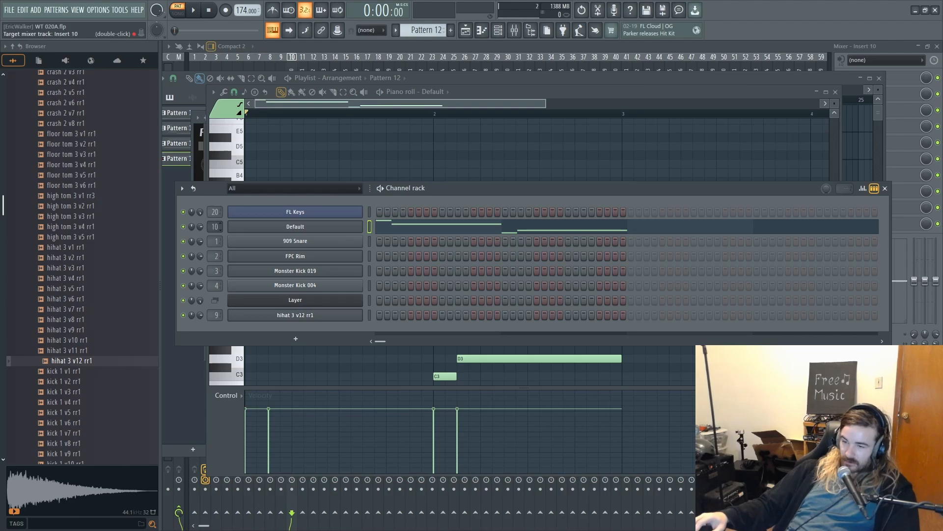
right_click(357, 226)
click(384, 249)
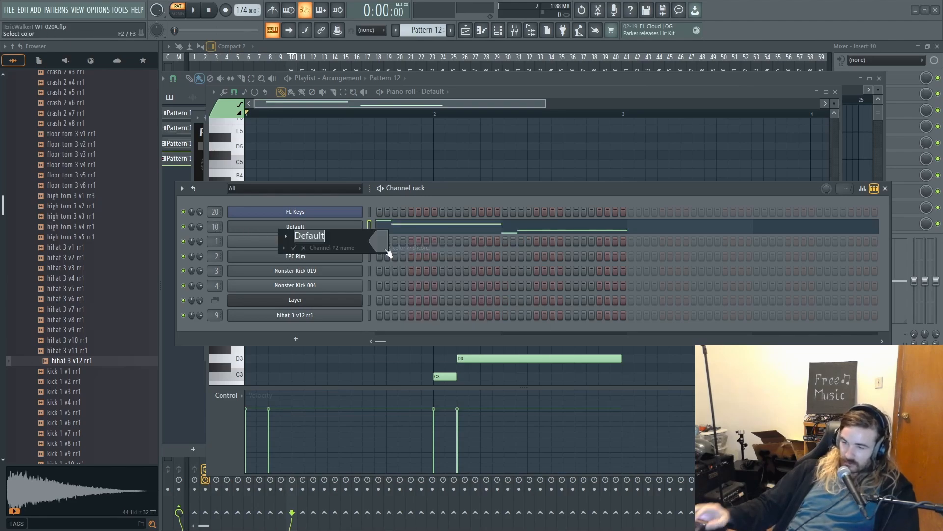
text(SYT sub)
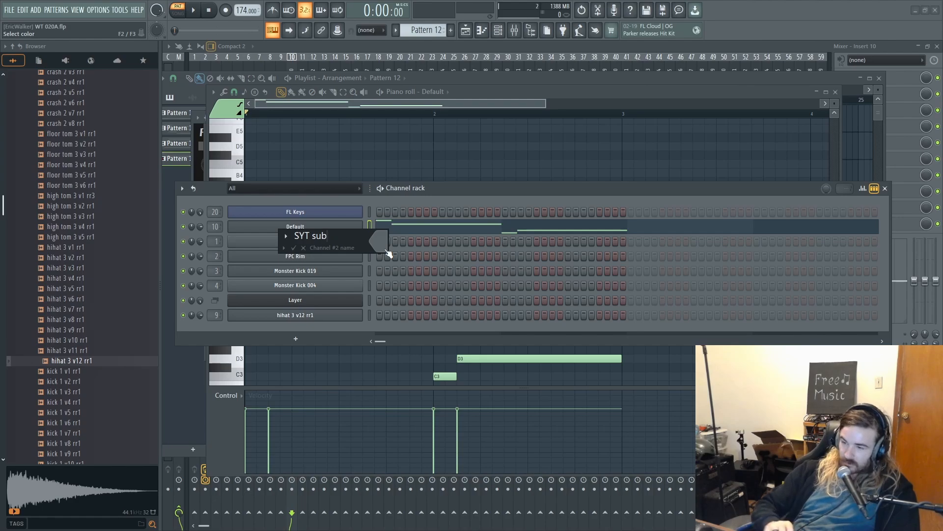
key(Return)
- Play Pattern 12 and raise operator 2's modulation of operator 1 in the SYT sub matrix
key(space)
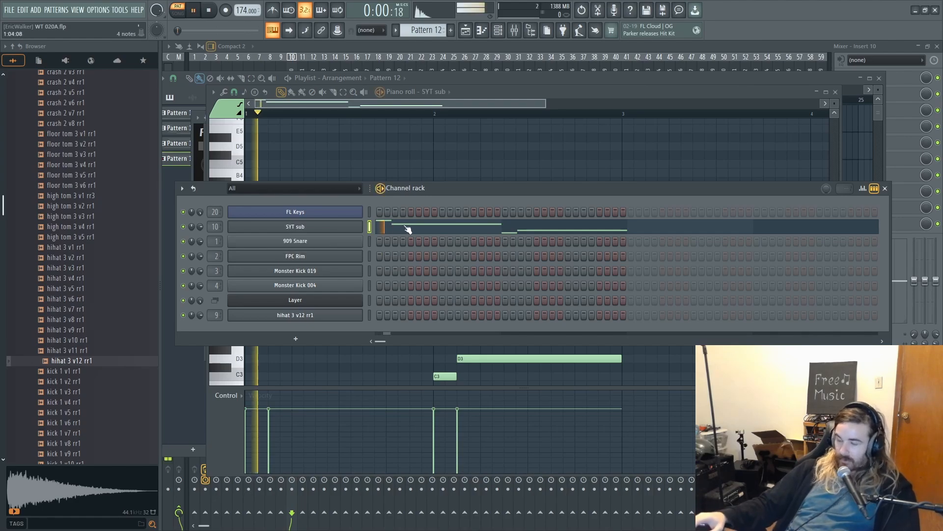
click(325, 229)
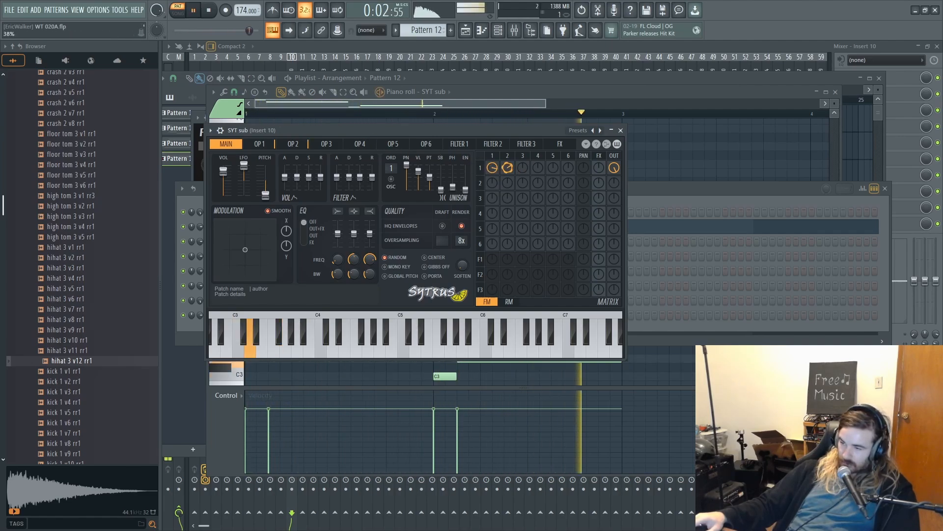
mouse_move(513, 173)
mouse_down()
mouse_move(508, 158)
mouse_move(508, 174)
mouse_up()
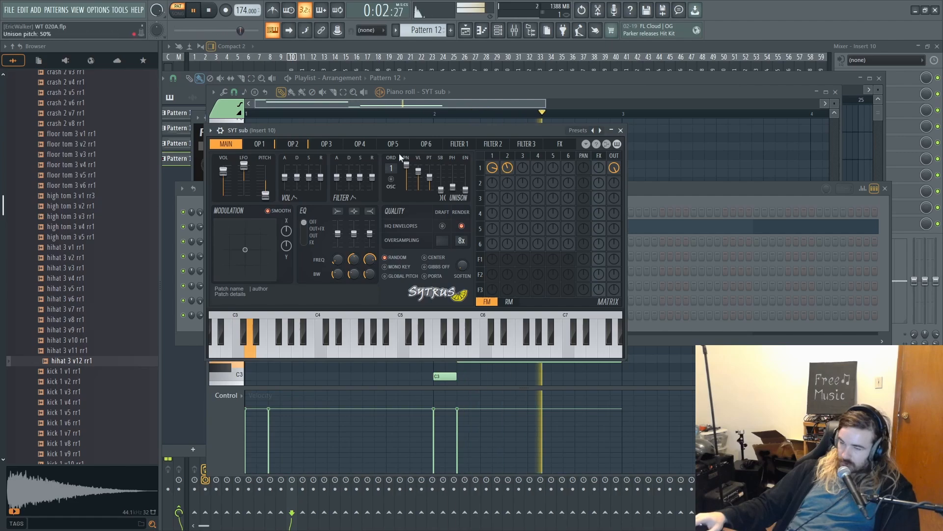
- Alter operator 1's waveform shape and operator 2's shape and skew while listening to the bass, and stop playback
click(258, 144)
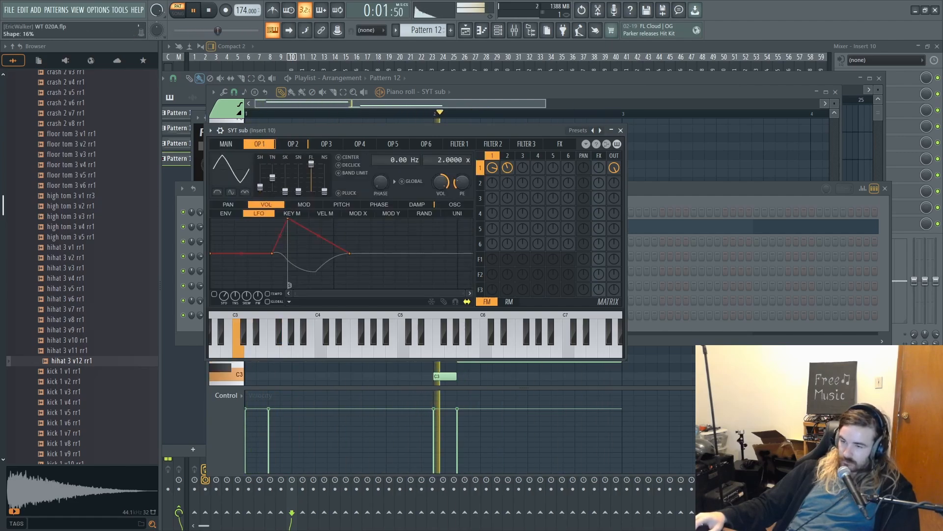
mouse_move(272, 175)
mouse_down()
mouse_move(298, 190)
mouse_move(274, 182)
mouse_move(273, 171)
mouse_move(275, 181)
mouse_up()
click(293, 144)
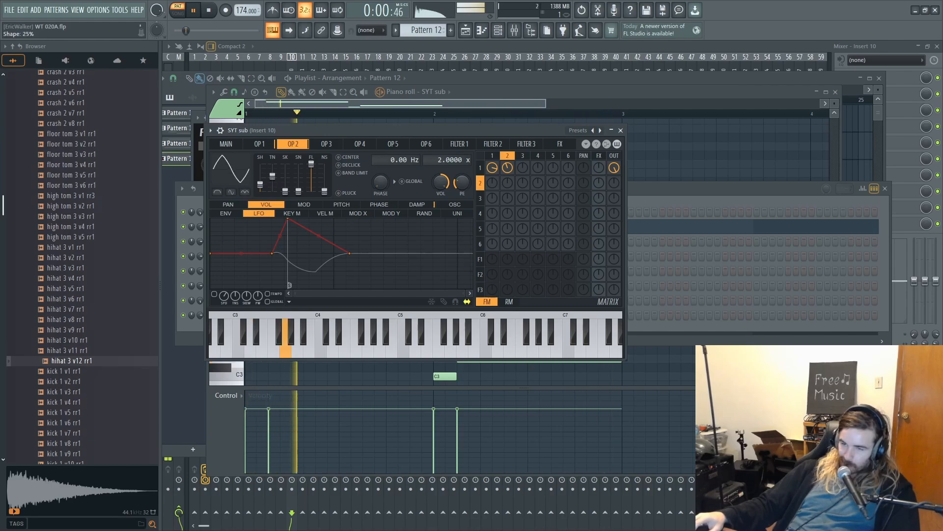
mouse_move(286, 191)
mouse_down()
mouse_move(286, 176)
mouse_move(300, 185)
mouse_move(300, 176)
mouse_move(300, 194)
mouse_up()
click(644, 199)
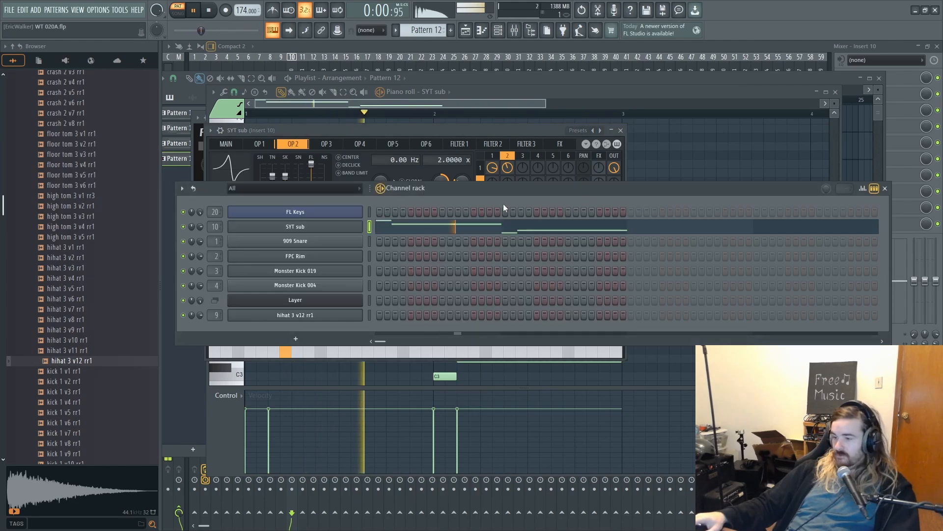
key(space)
- In Pattern 11's FL Keys piano roll, select the melody notes above the bass line and copy them
drag(426, 30, 426, 35)
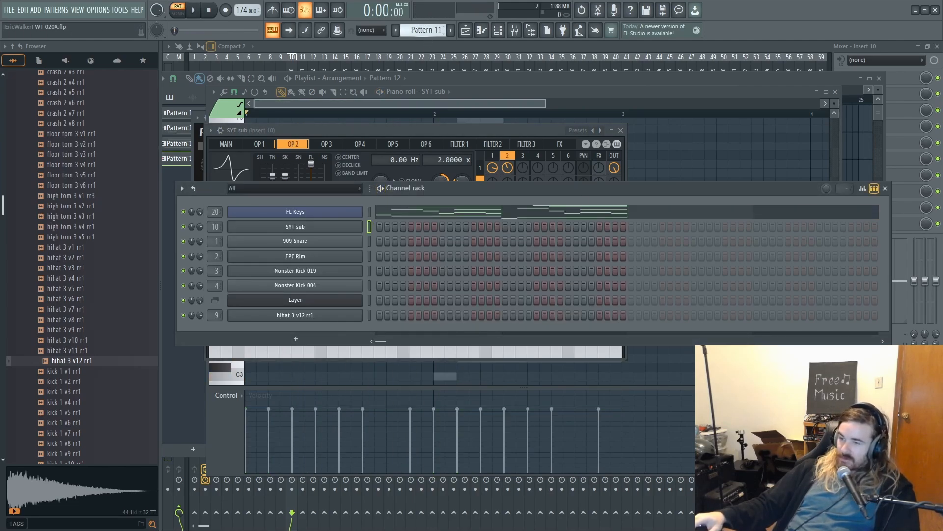
click(432, 211)
scroll(480, 254, up, 2)
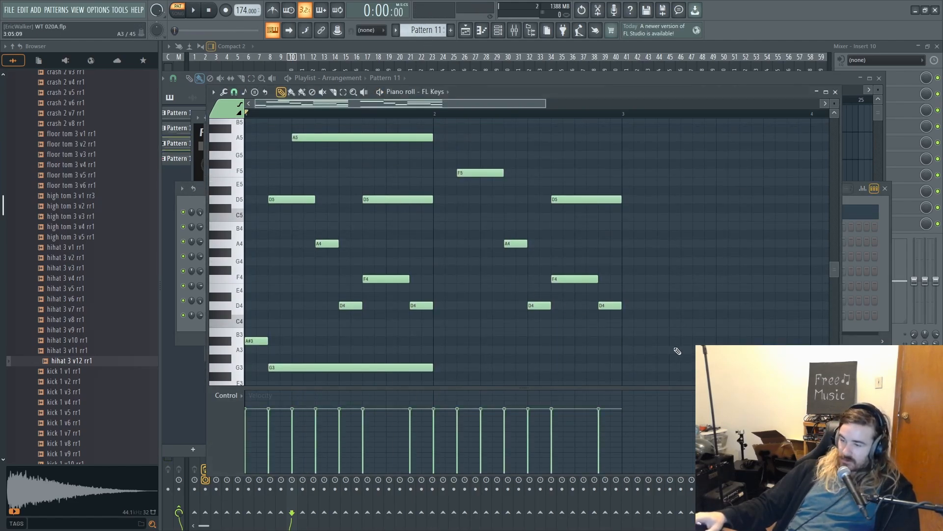
drag(674, 347, 178, 44)
scroll(379, 227, down, 5)
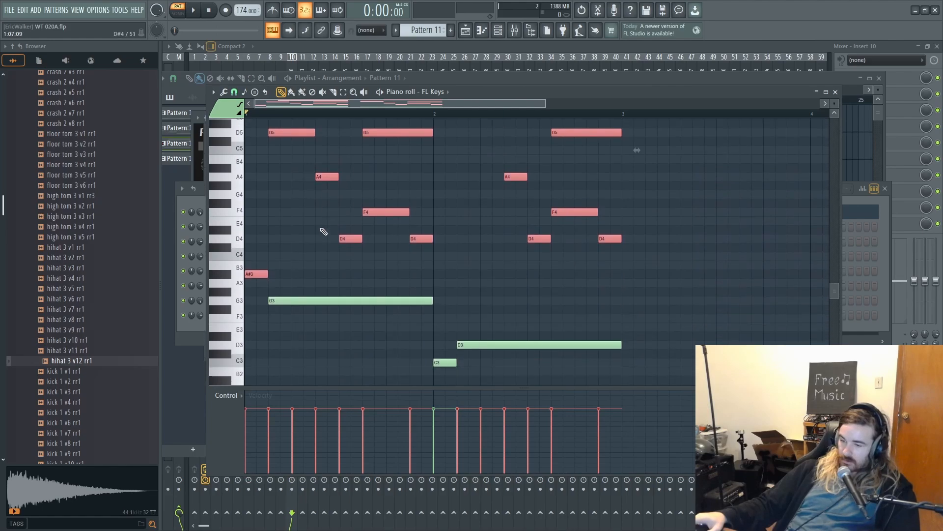
- Paste the copied melody into the FL Keys piano roll of Pattern 12, deselect the notes and audition them with the bass
click(497, 31)
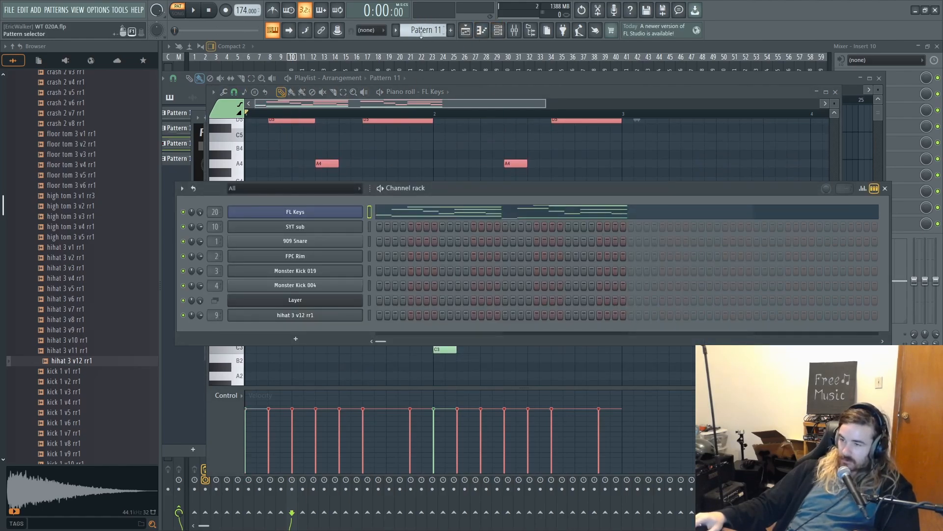
scroll(421, 32, down, 1)
right_click(318, 213)
click(366, 209)
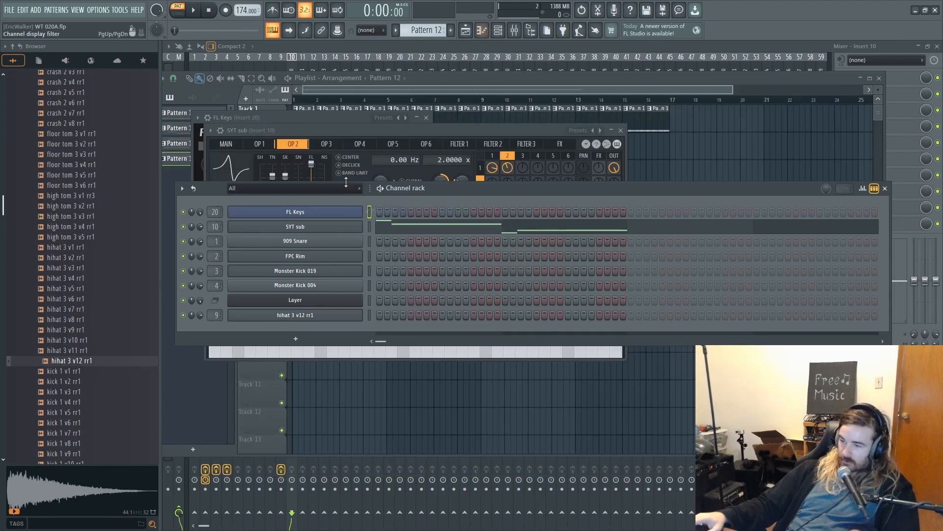
key(space)
right_click(344, 211)
click(381, 212)
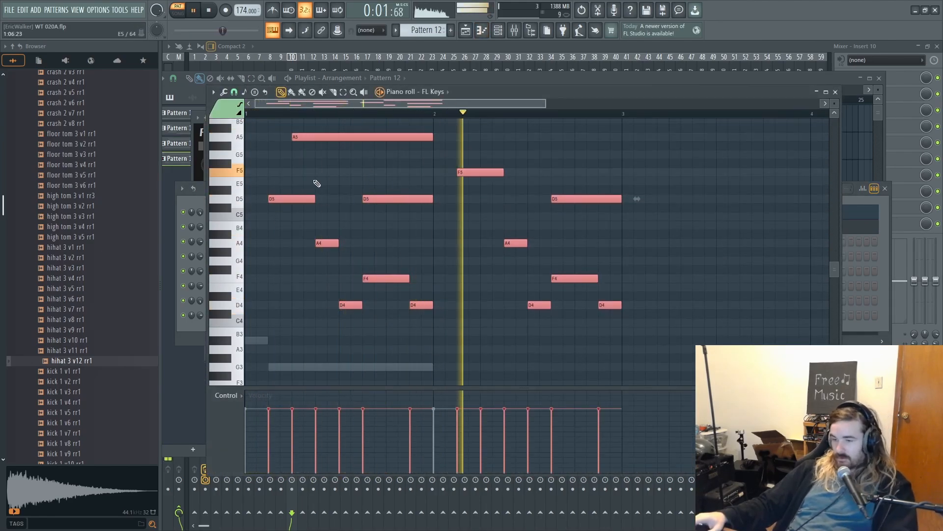
scroll(280, 196, down, 2)
key(space)
scroll(268, 216, up, 2)
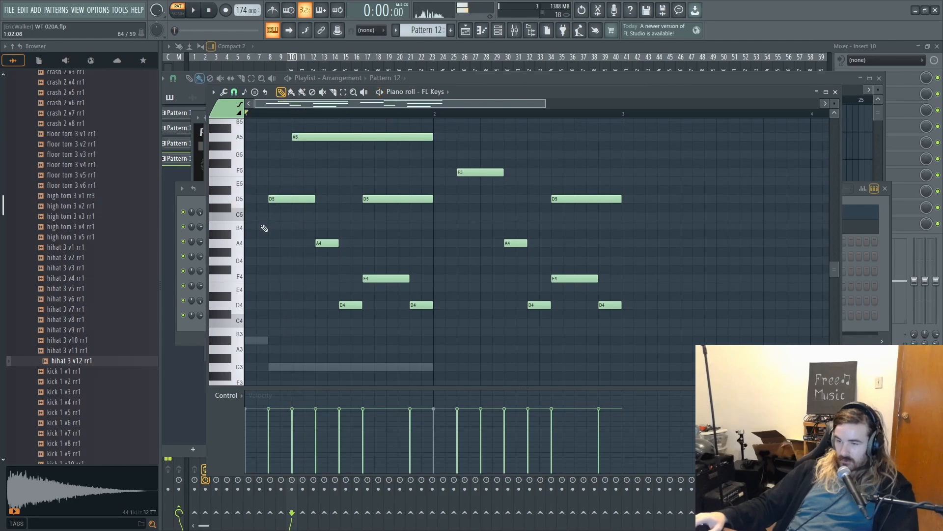
- While Pattern 12 plays, add a short A4 note at the start of bar 1 and an F4 note at the start of bar 2
key(space)
click(436, 261)
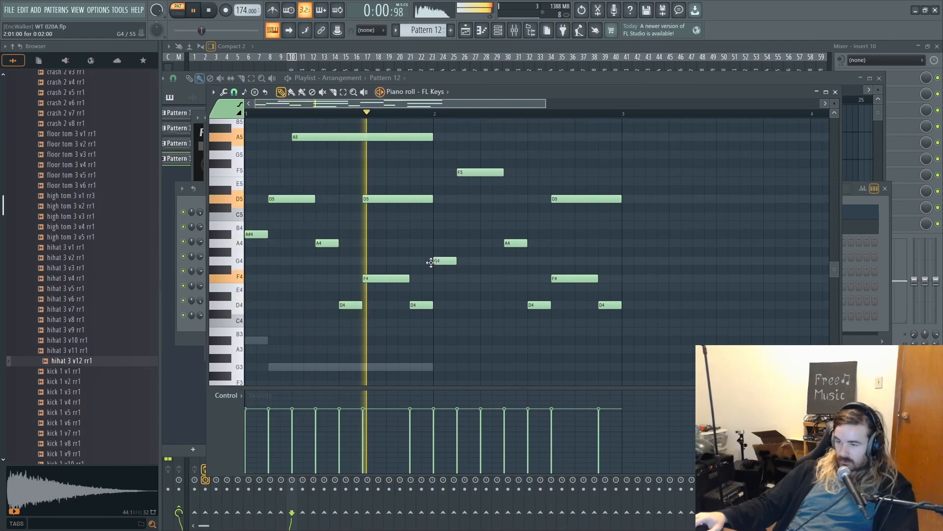
right_click(453, 260)
click(435, 278)
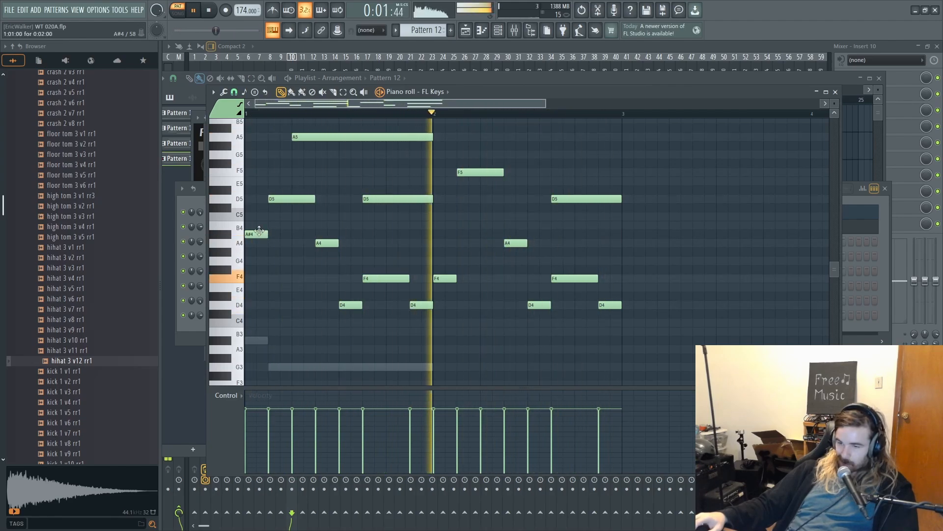
drag(260, 233, 263, 241)
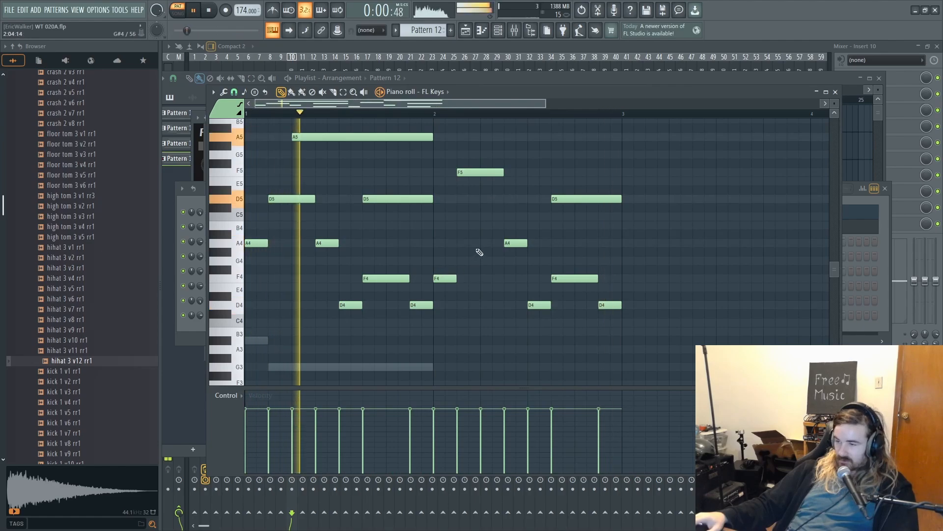
- Add an F5 note near the end of bar 2, trim it to the bar line, and audition the melody
scroll(482, 251, up, 6)
scroll(693, 280, down, 3)
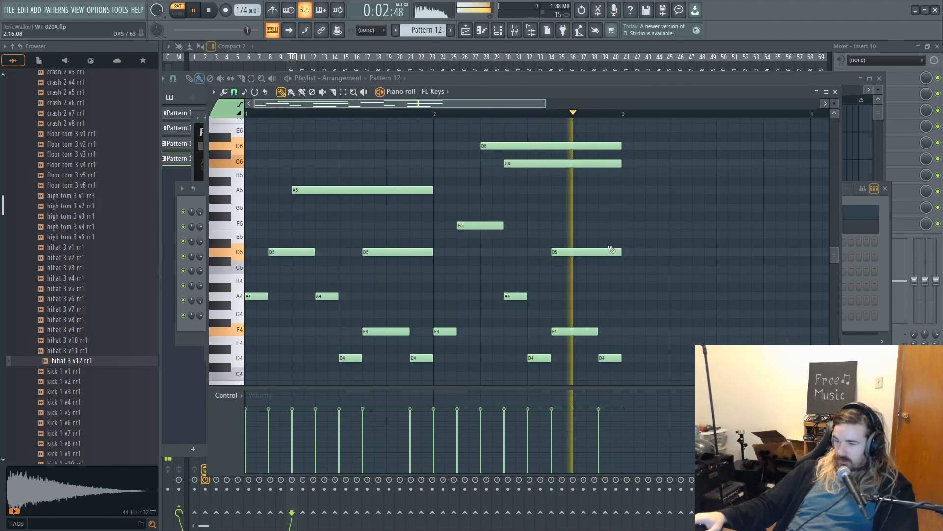
key(space)
click(578, 199)
drag(578, 204, 580, 225)
key(space)
drag(639, 226, 621, 226)
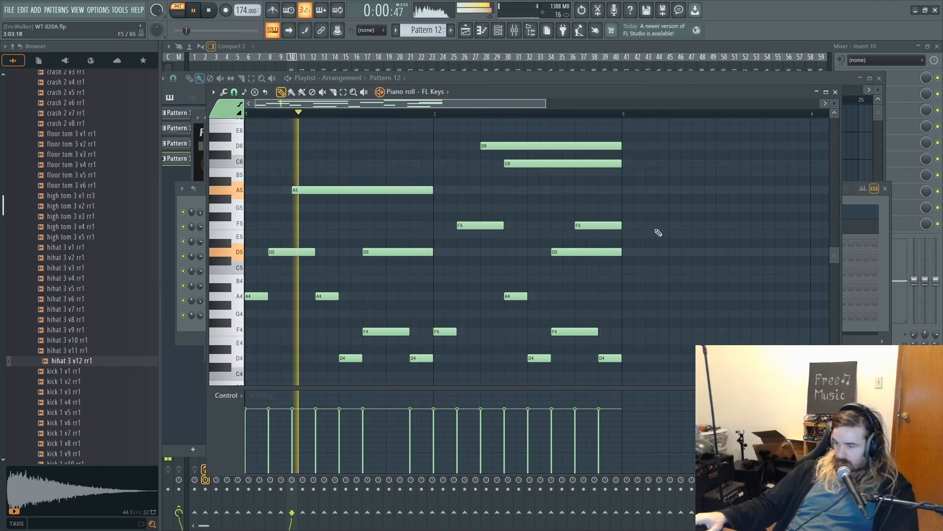
scroll(648, 243, down, 2)
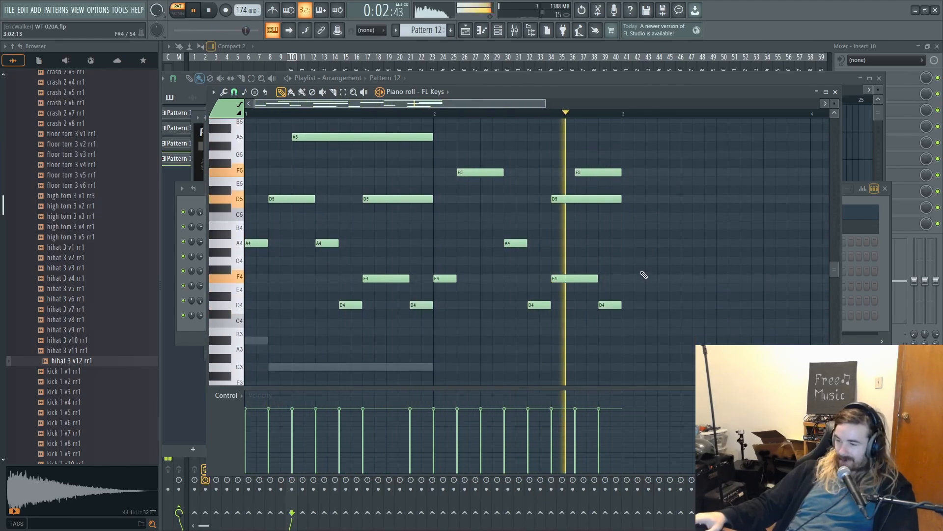
key(space)
- Insert a Toxic Biohazard channel below FL Keys and reset its program to the default
click(499, 31)
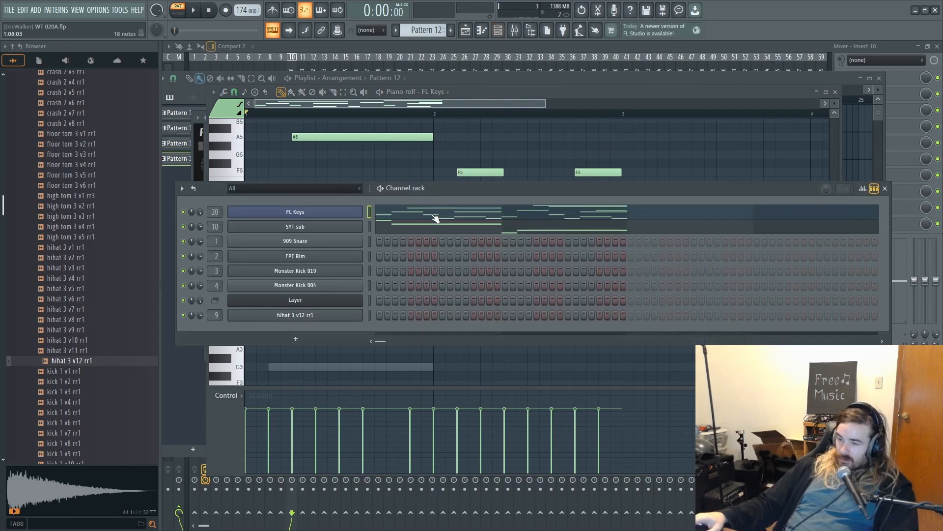
right_click(286, 227)
mouse_move(399, 302)
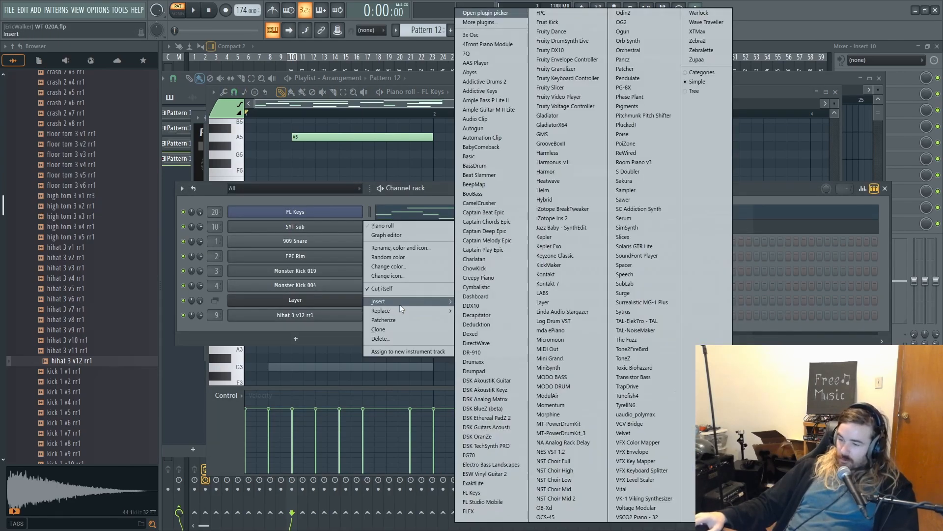
click(633, 367)
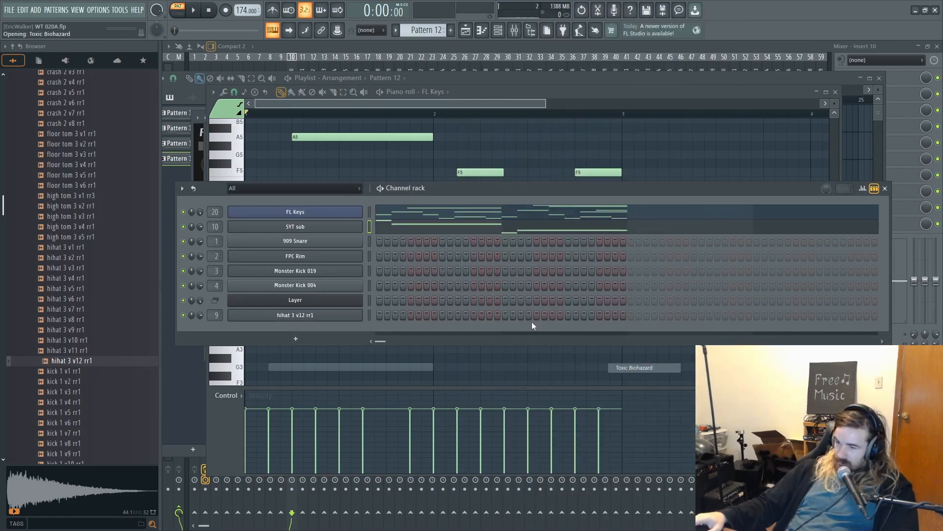
click(479, 162)
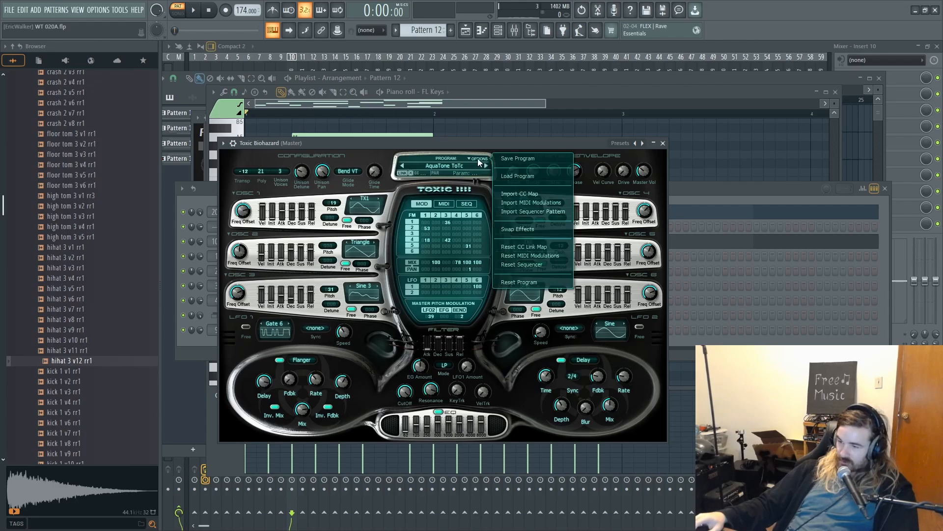
click(516, 280)
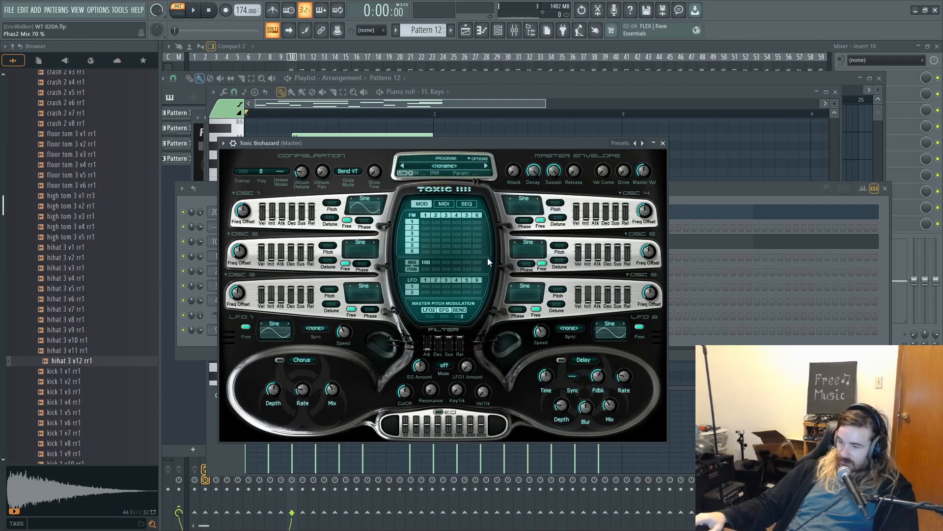
- Move all Pattern 12 melody notes from the FL Keys piano roll to the Toxic Biohazard piano roll
click(697, 211)
click(628, 211)
scroll(486, 231, up, 5)
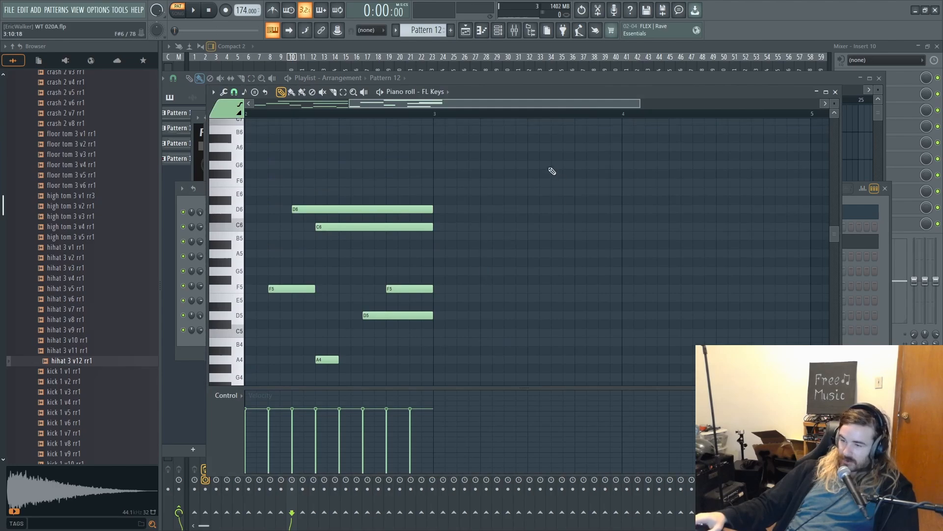
drag(440, 156, 682, 181)
drag(637, 221, 82, 326)
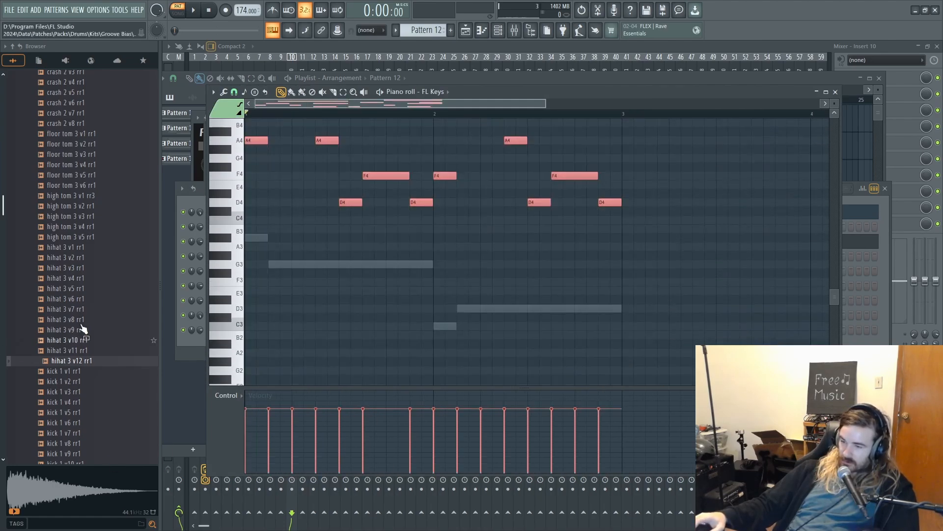
key(Delete)
click(500, 30)
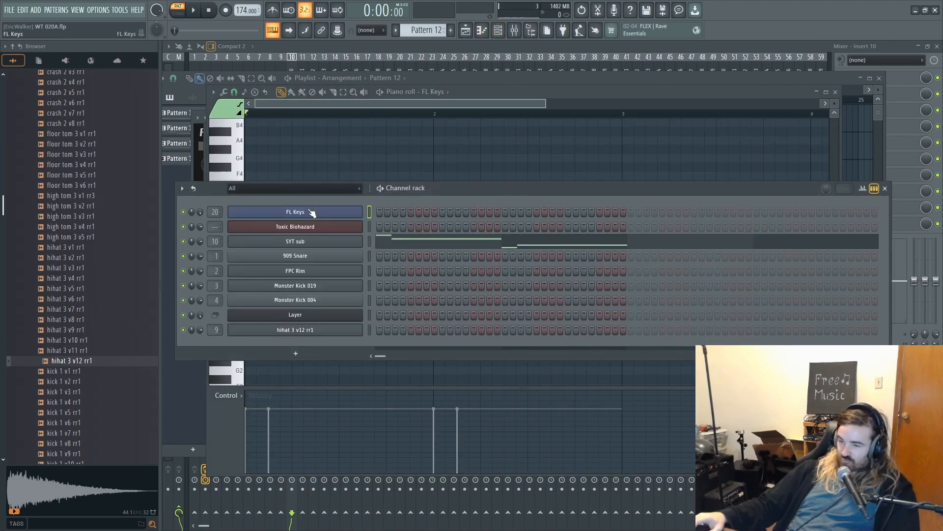
right_click(336, 226)
click(376, 226)
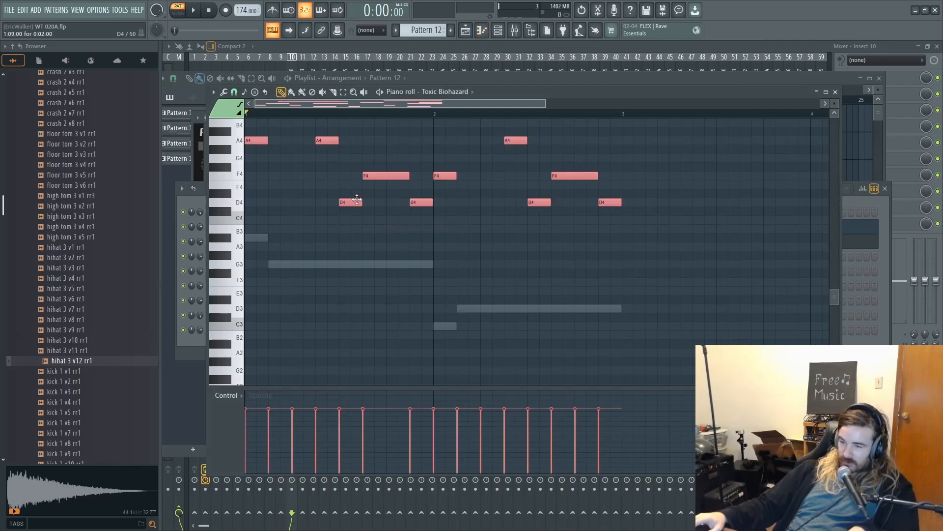
- Mute SYT sub, play Pattern 12, and set Toxic Biohazard's oscillator 1 to the Sine 3 waveform with pitch 12
click(501, 31)
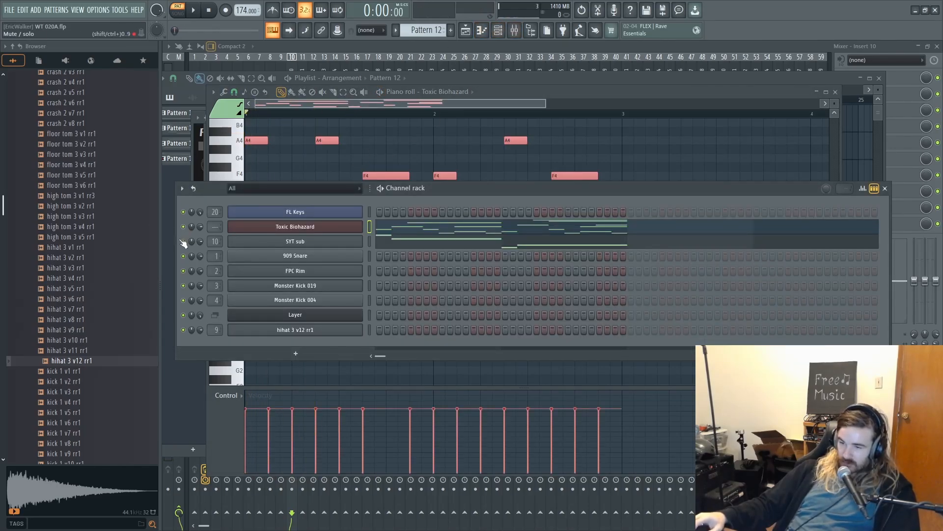
click(256, 227)
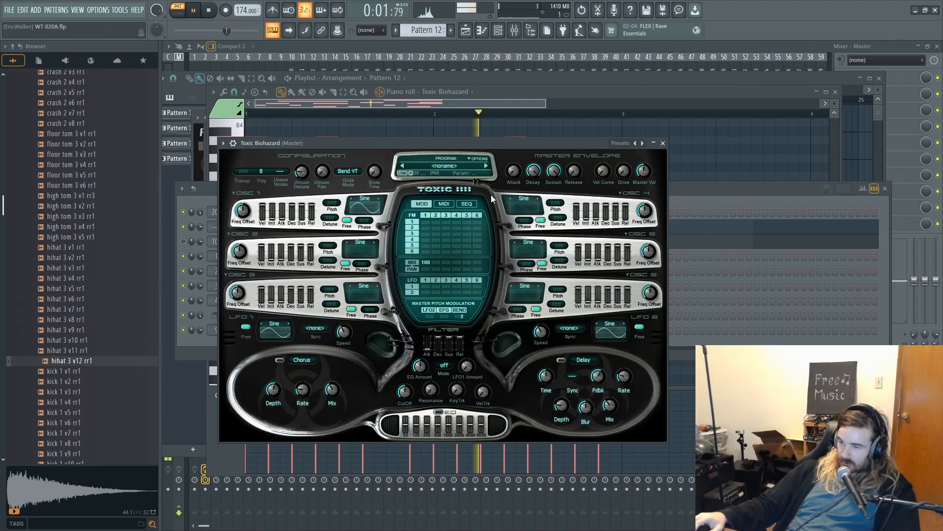
click(378, 199)
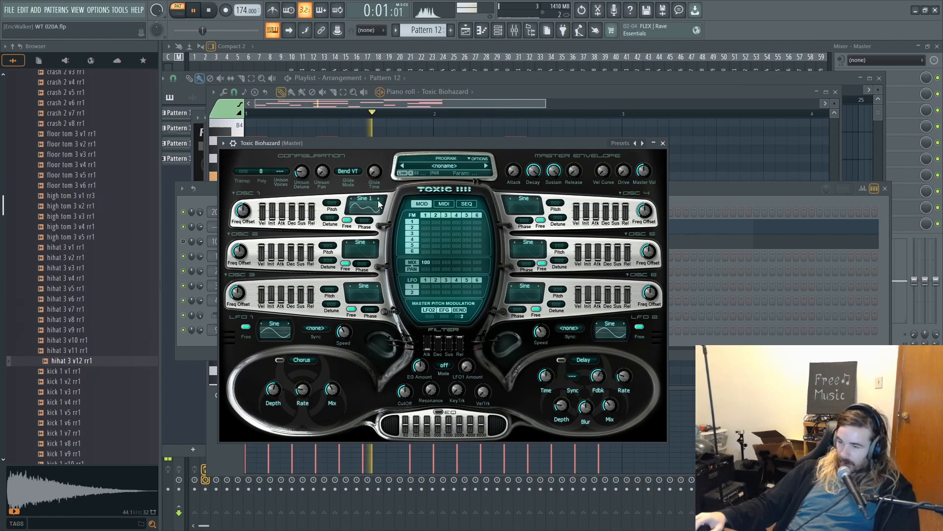
click(378, 199)
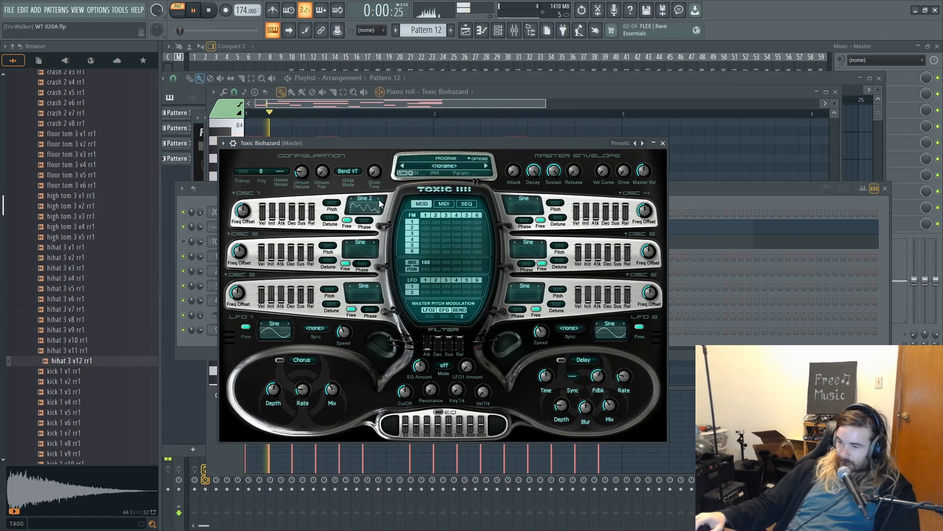
drag(331, 203, 331, 195)
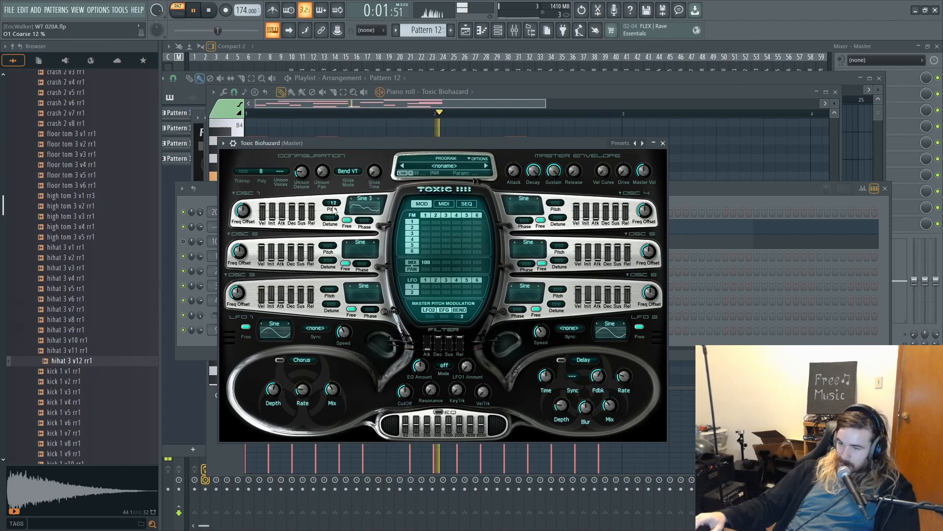
- Raise oscillator 2's mix level to 100 and set its detune to -8 while auditioning the melody
key(space)
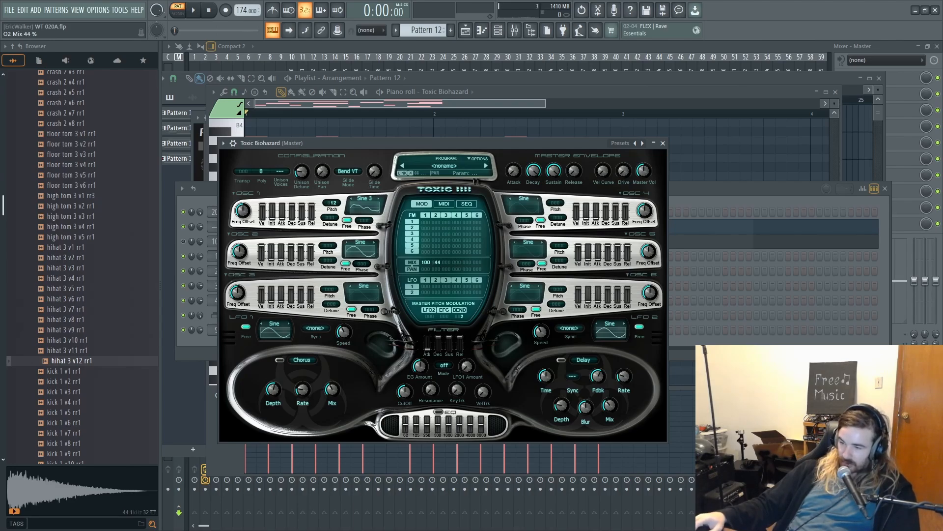
key(space)
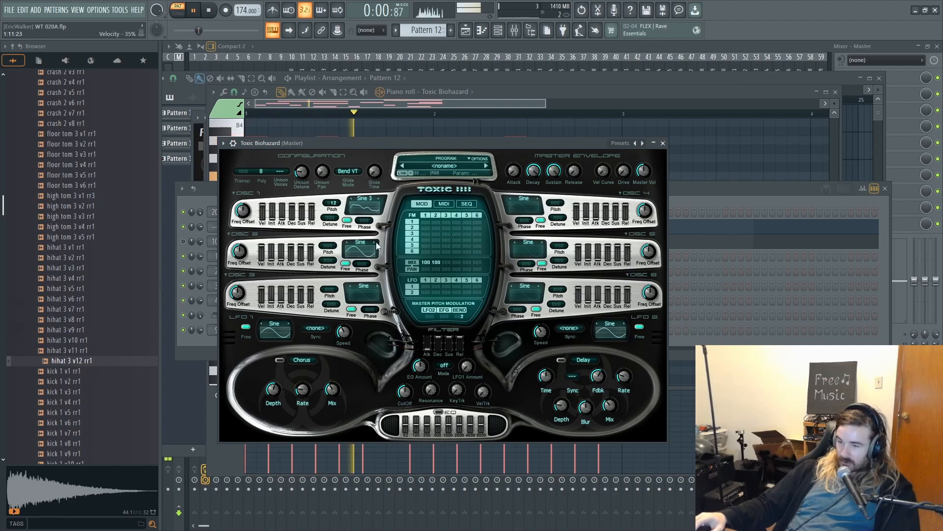
key(space)
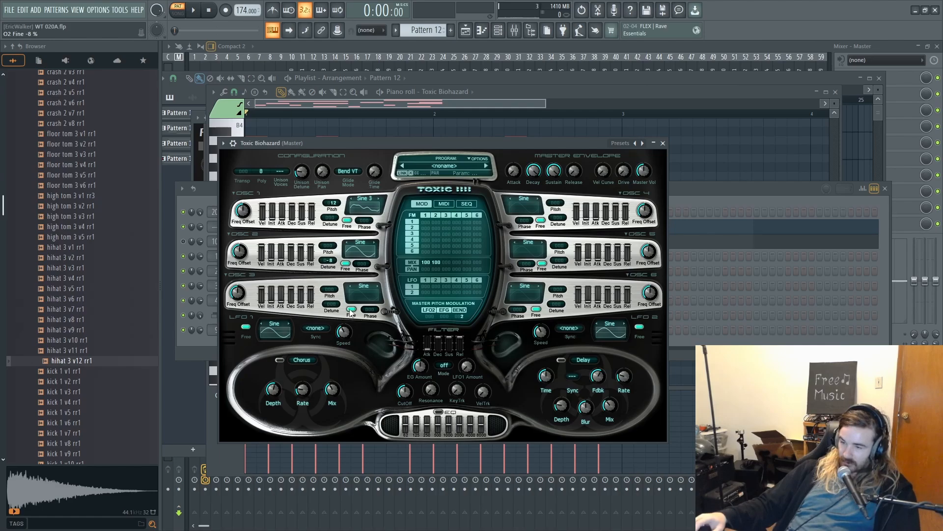
- Set oscillator 2's detune to -7 and its waveform to Triangle while listening, and stop playback
key(space)
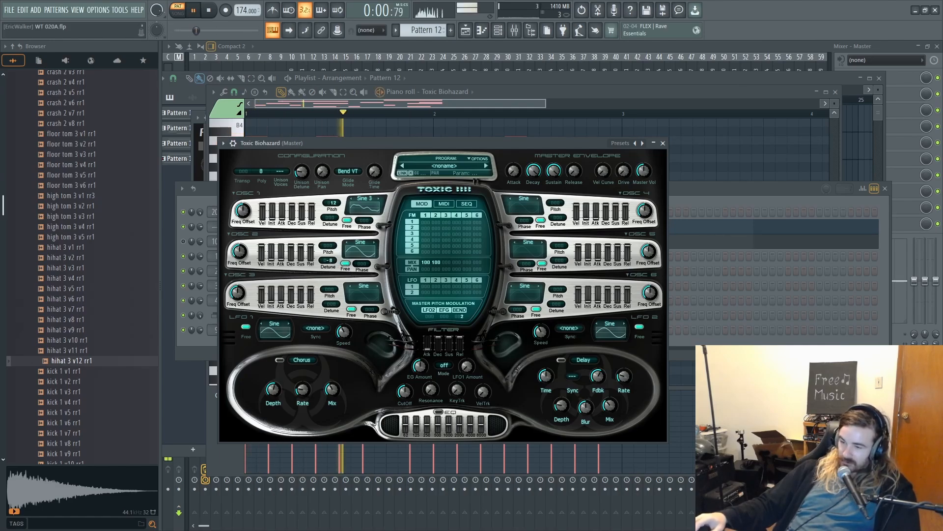
drag(328, 261, 328, 286)
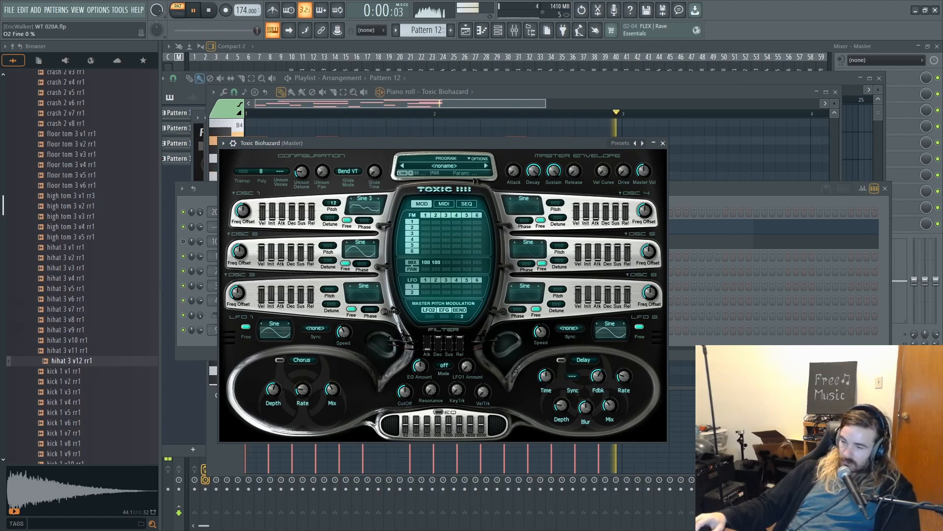
key(space)
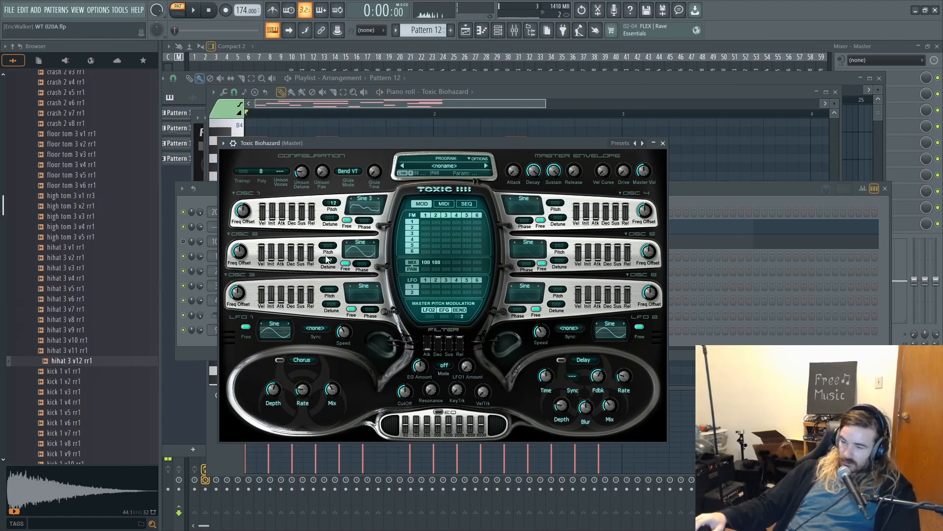
key(space)
click(375, 243)
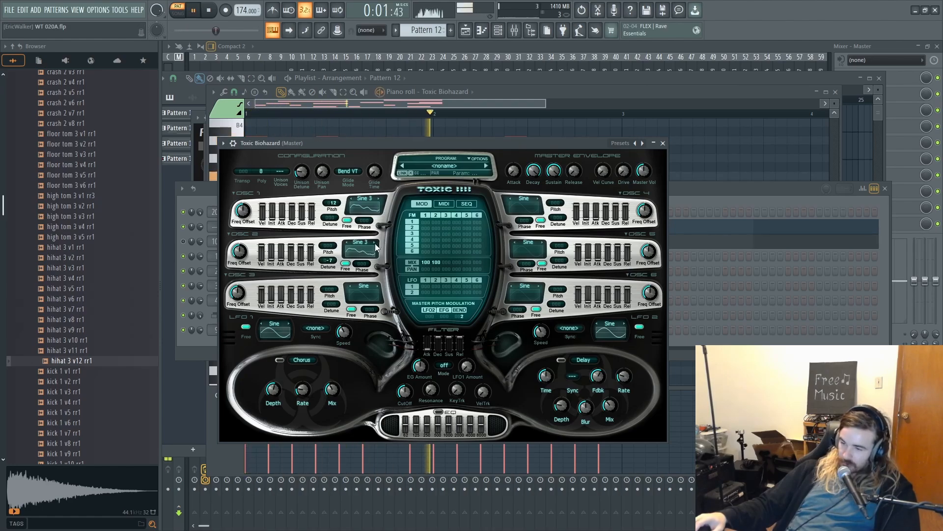
key(space)
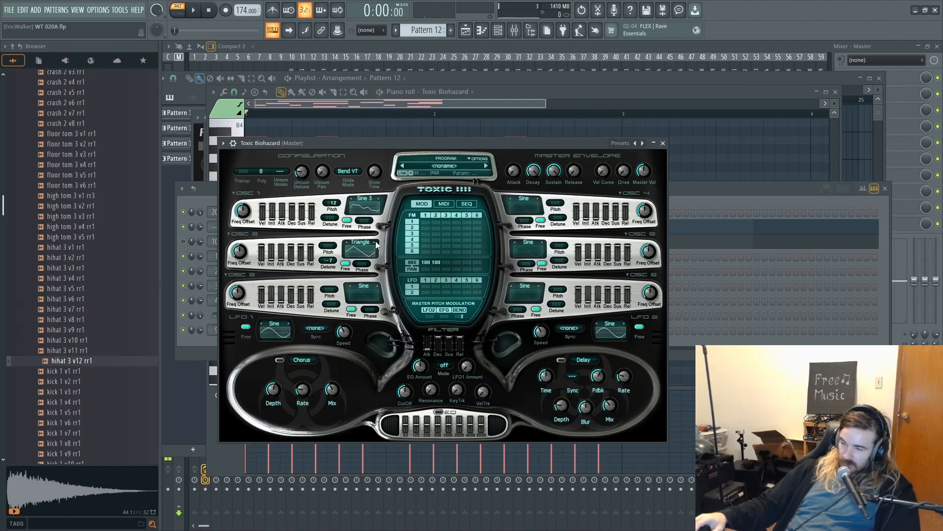
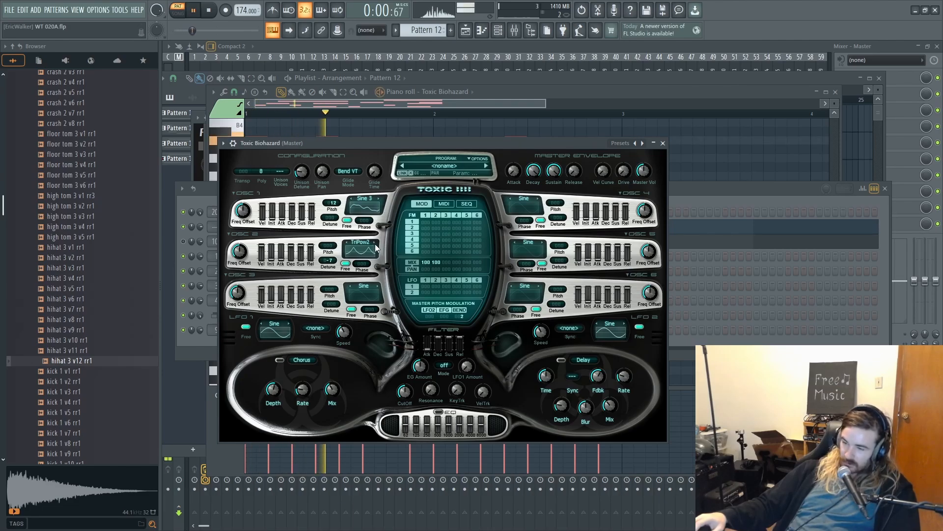
- Set oscillator 1 to the Square waveform with detune 29 and mix level 61 while auditioning Pattern 12
click(379, 200)
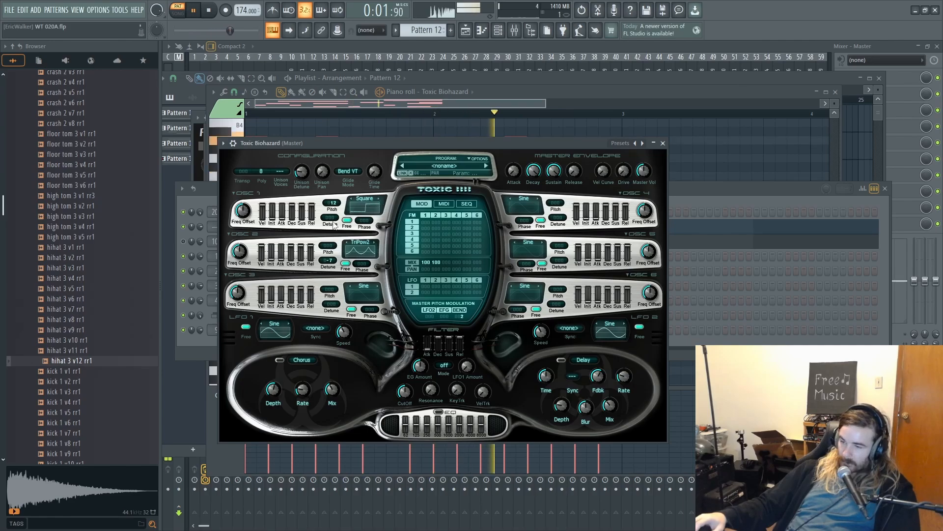
drag(331, 219, 334, 222)
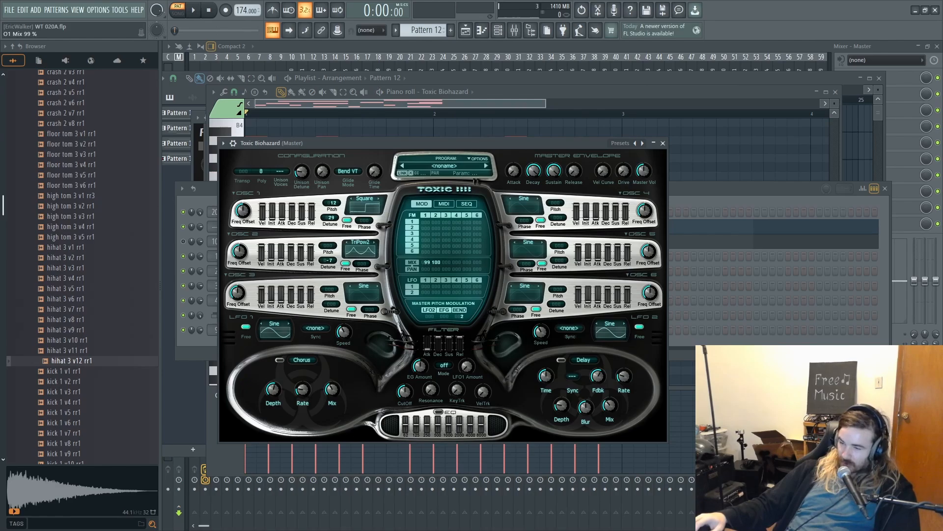
key(space)
drag(426, 263, 426, 269)
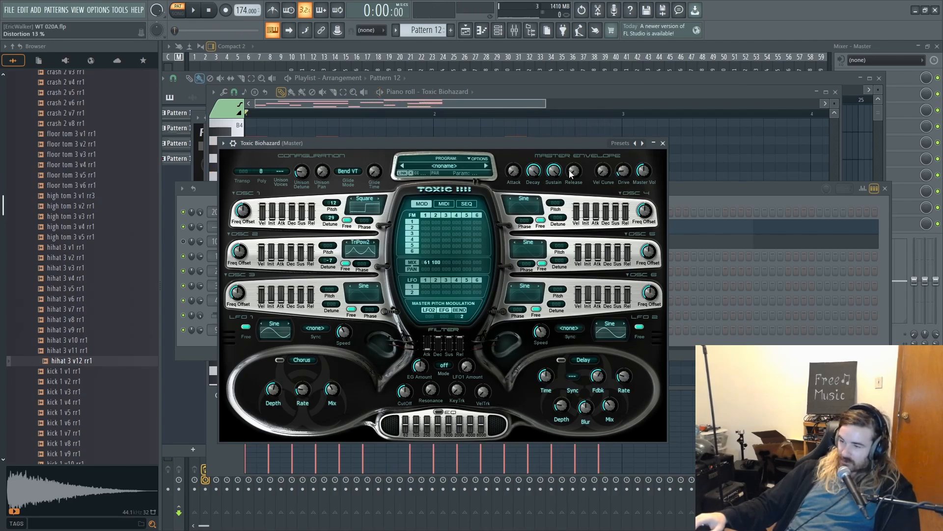
key(space)
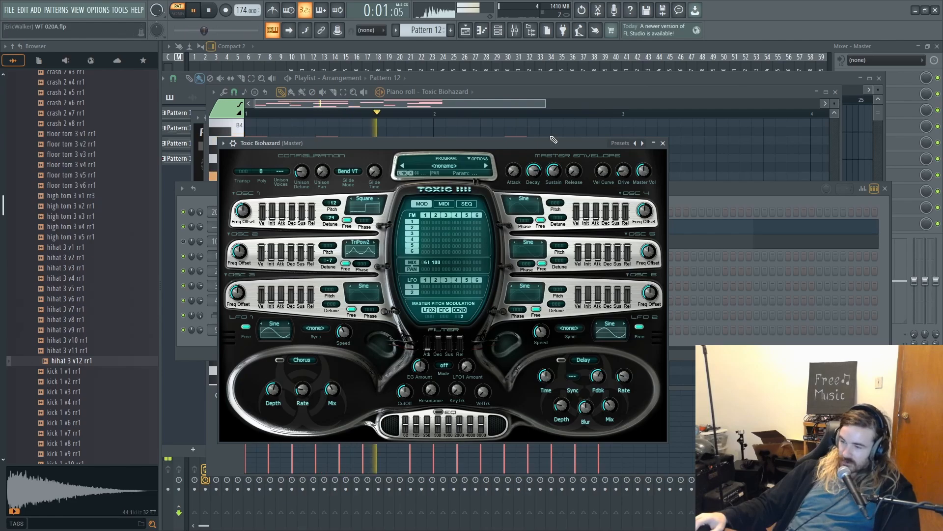
key(space)
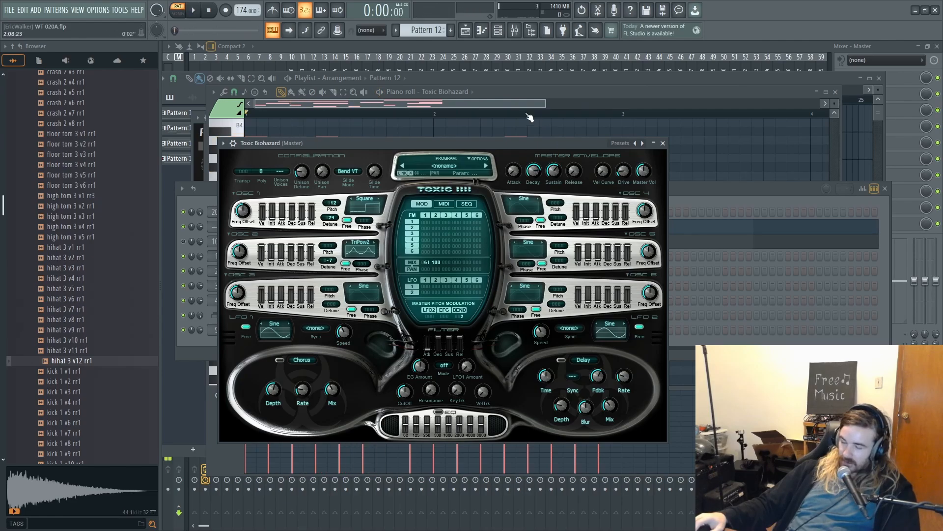
- Set Toxic Biohazard's unison voices to 3 and unison pan to 50%, and play the pattern to check the sound
click(279, 170)
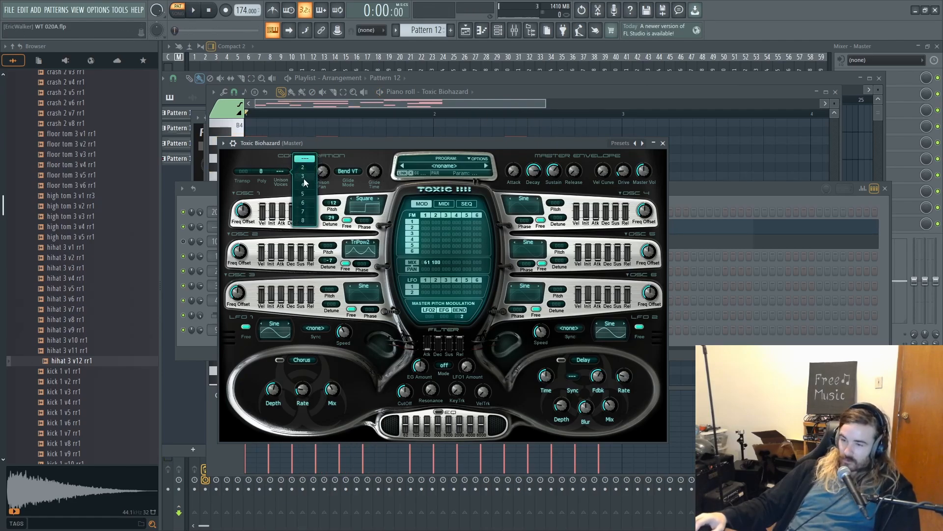
click(304, 176)
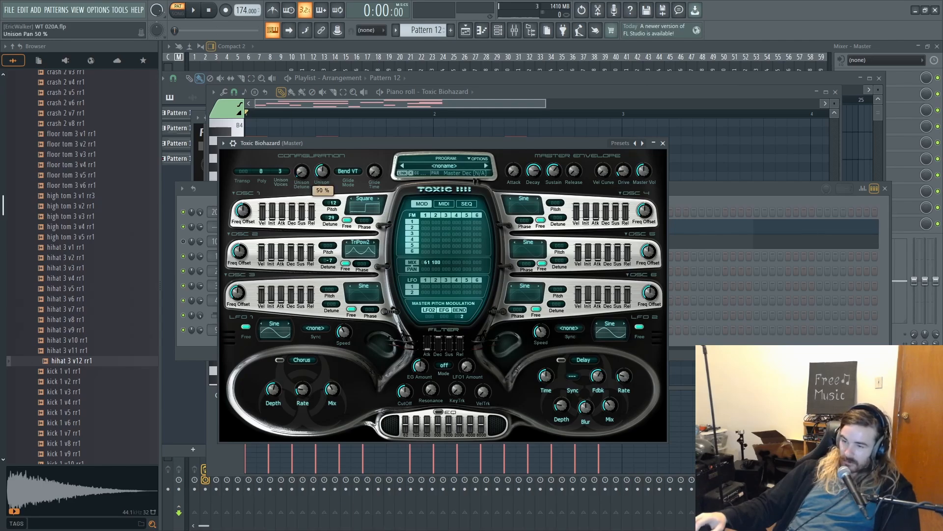
key(space)
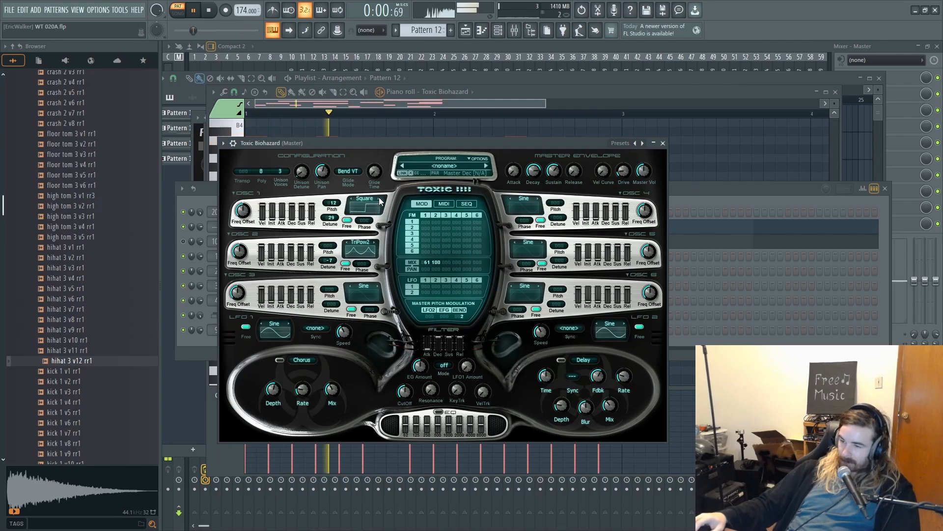
key(space)
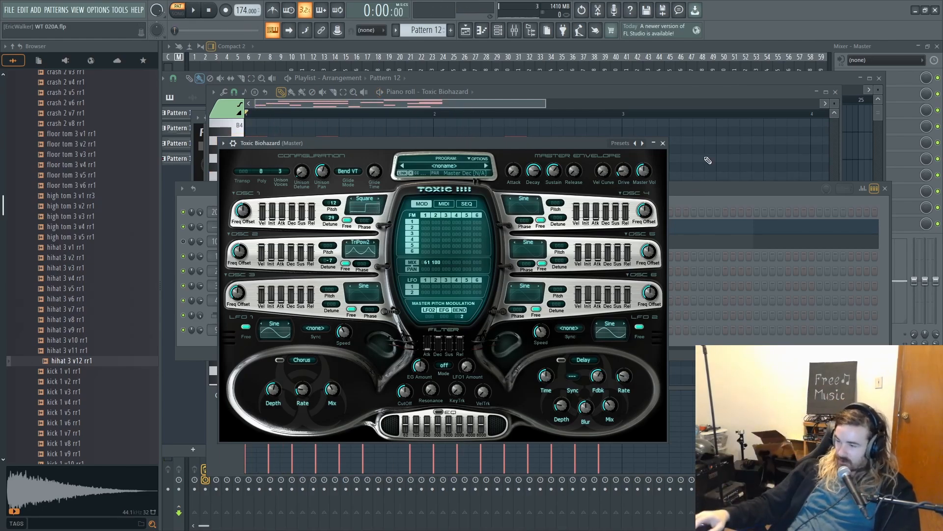
- Unmute SYT sub, audition Pattern 12 with it, and route the Toxic Biohazard channel to mixer track 19
click(719, 211)
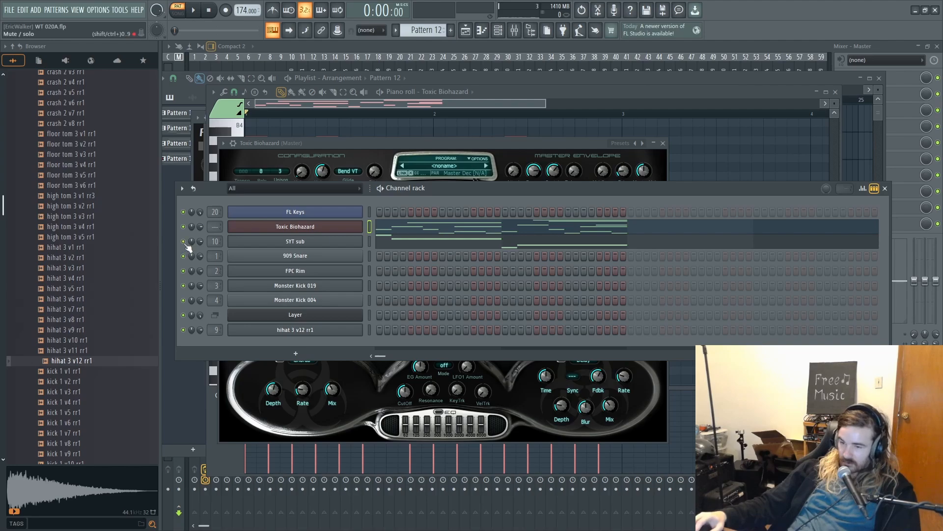
key(space)
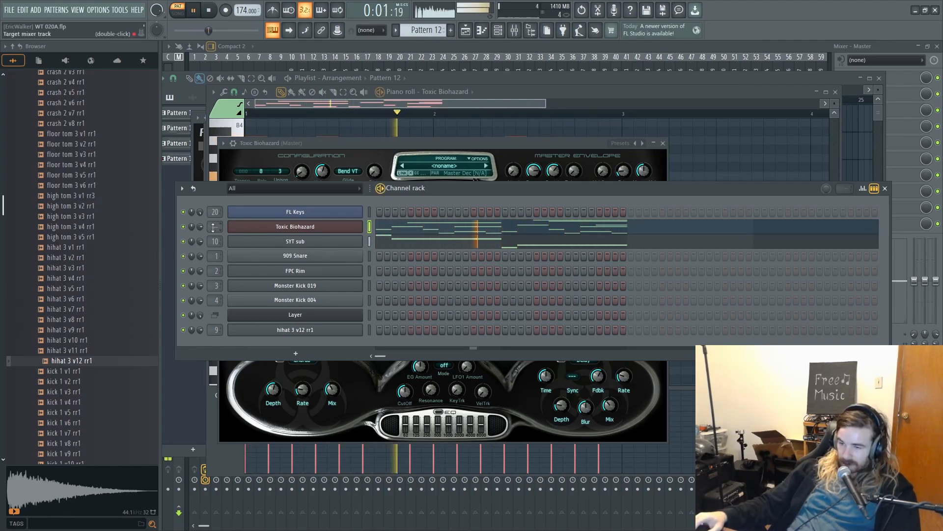
key(space)
drag(213, 227, 212, 207)
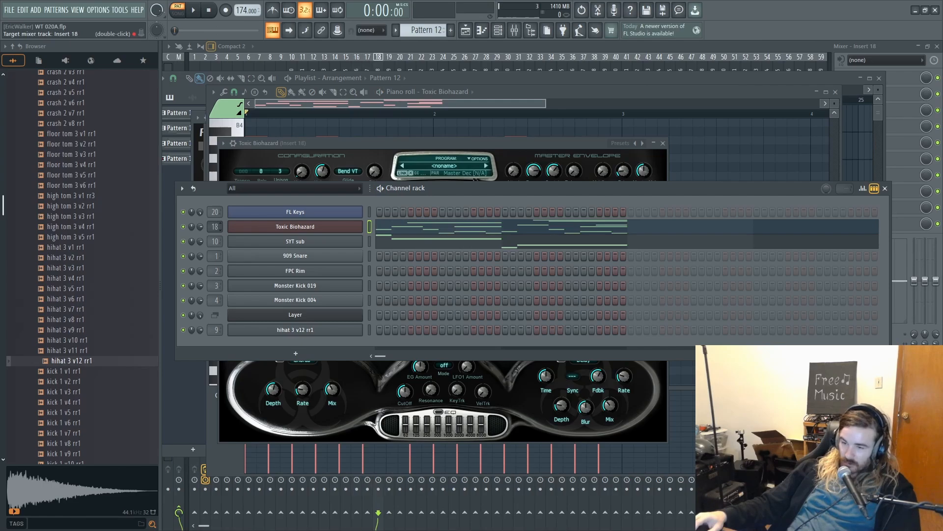
- Reopen Toxic Biohazard, set oscillator 2's waveform to Square and set the unison detune to 3% while listening
click(257, 230)
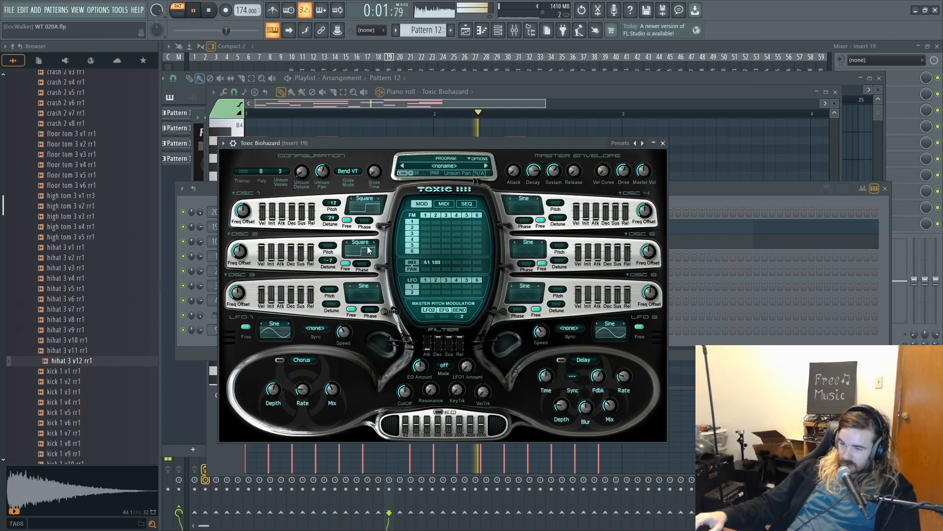
key(space)
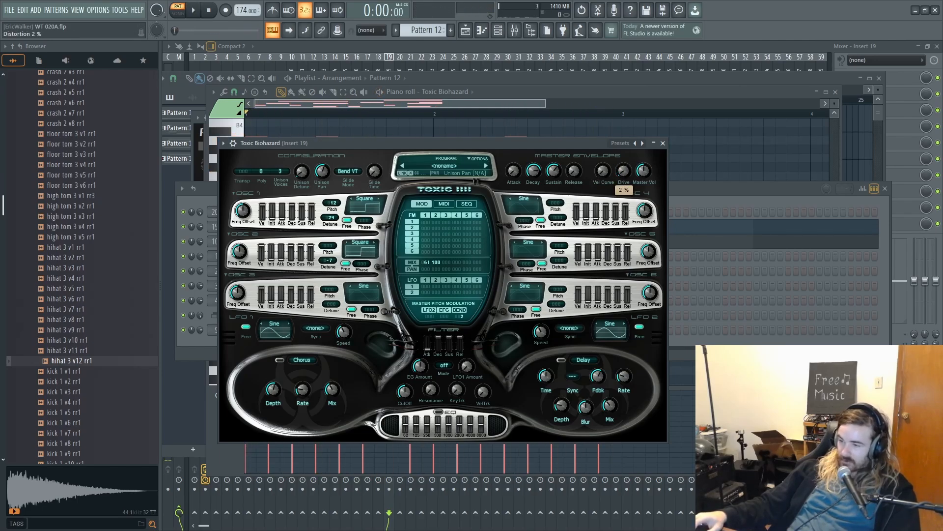
key(space)
click(301, 176)
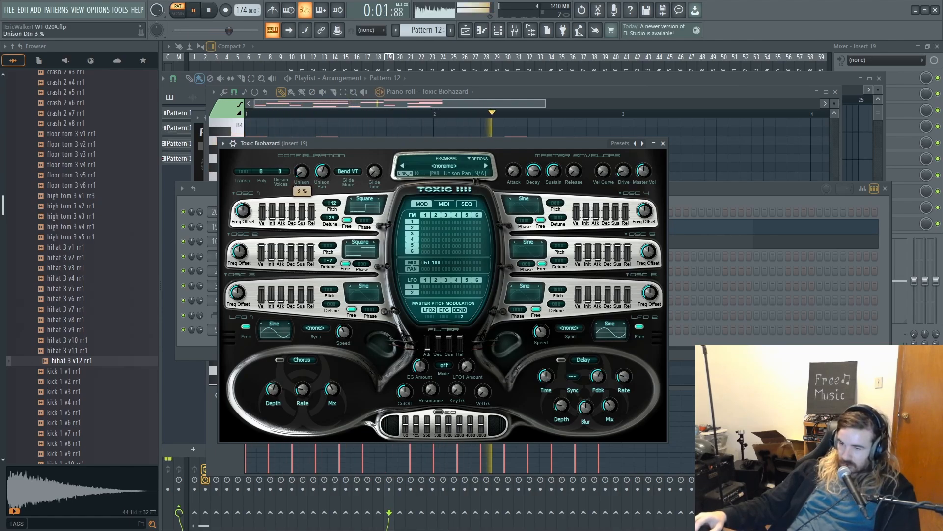
- Set the FM matrix amount in row 1, column 2 to 65 and oscillator 2's waveform to TriPow2
drag(435, 229, 435, 207)
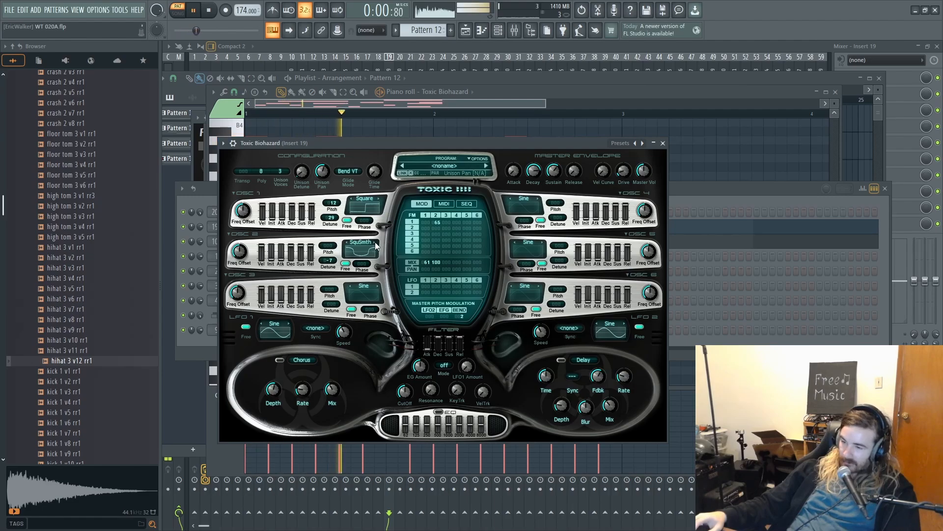
click(346, 243)
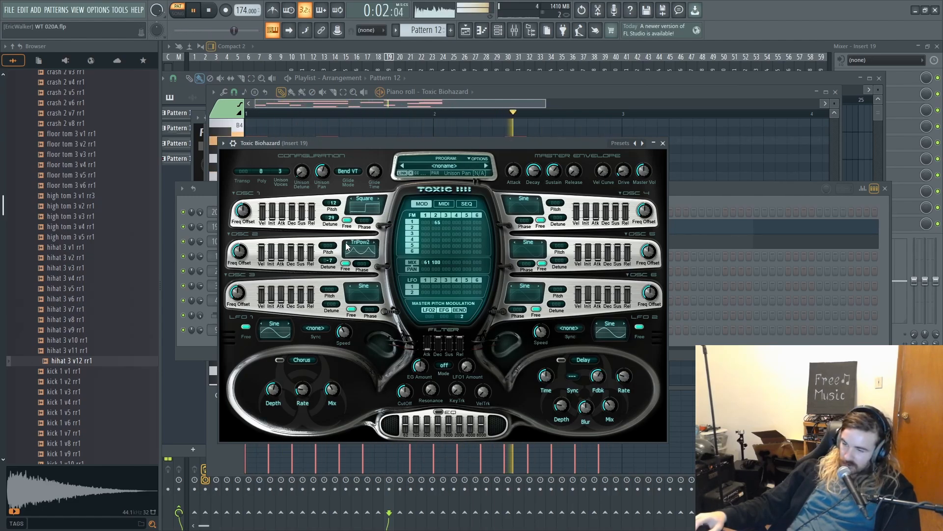
- Set oscillator 1's waveform to Organ and oscillator 2's pitch to 12 while the pattern plays
click(353, 199)
click(353, 201)
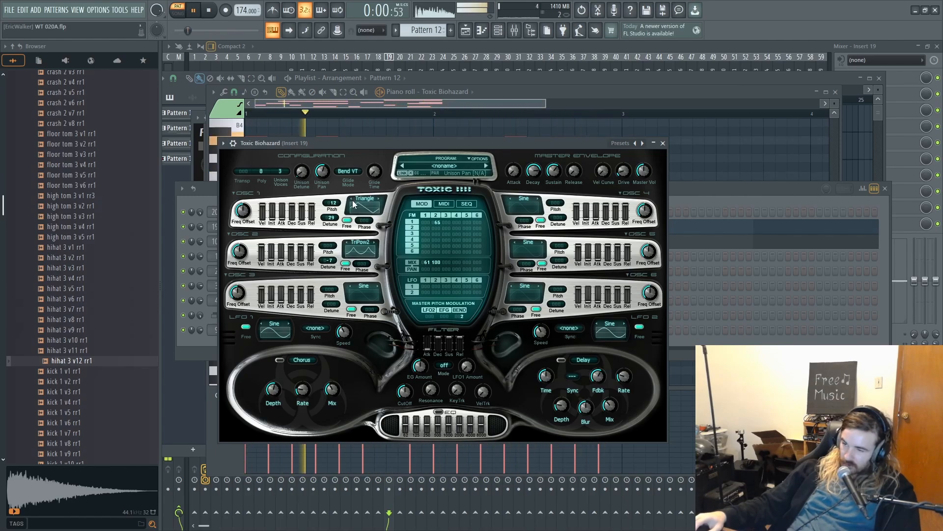
click(364, 209)
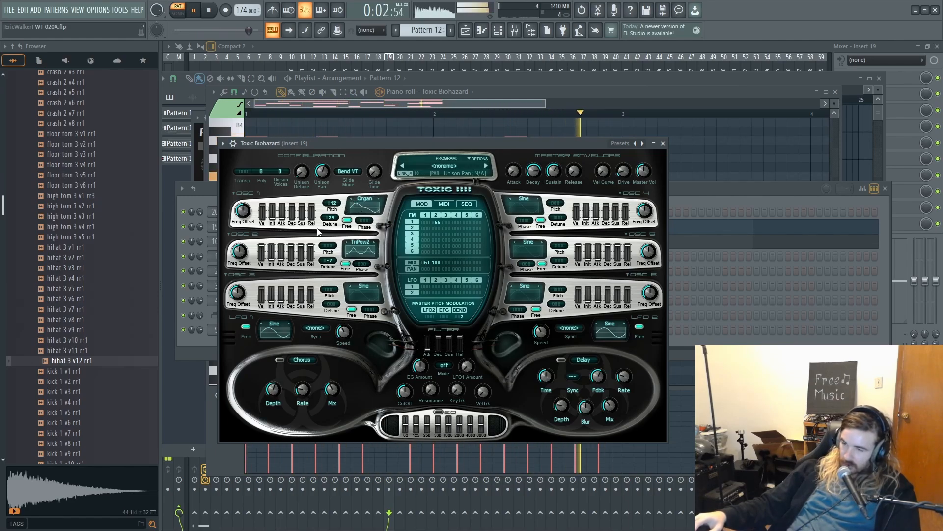
drag(327, 245, 327, 240)
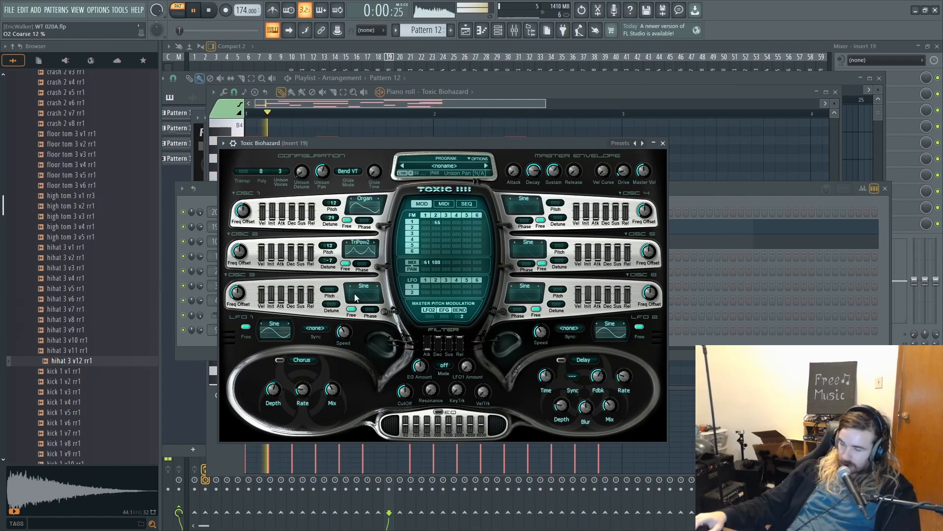
- Raise oscillator 3's mix level to 100 with the Sine 2 waveform, set unison detune to 30%, and stop playback
key(space)
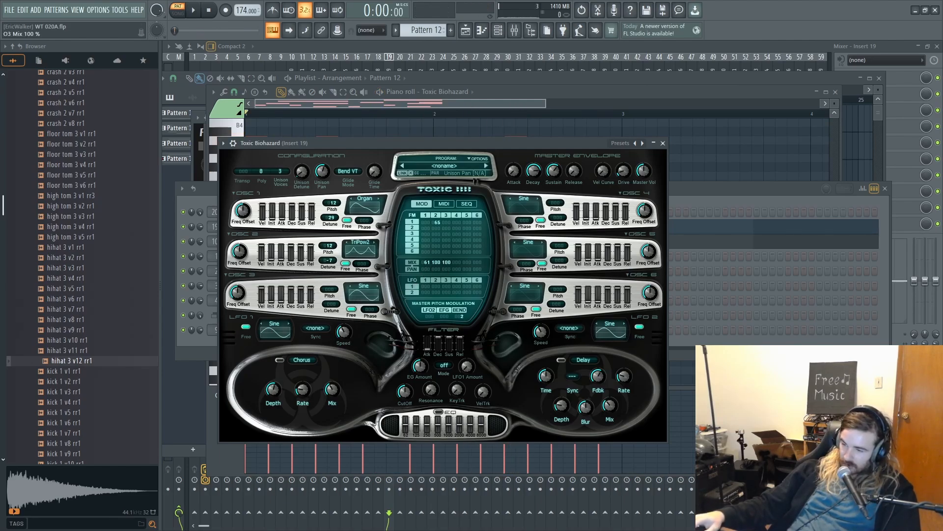
key(space)
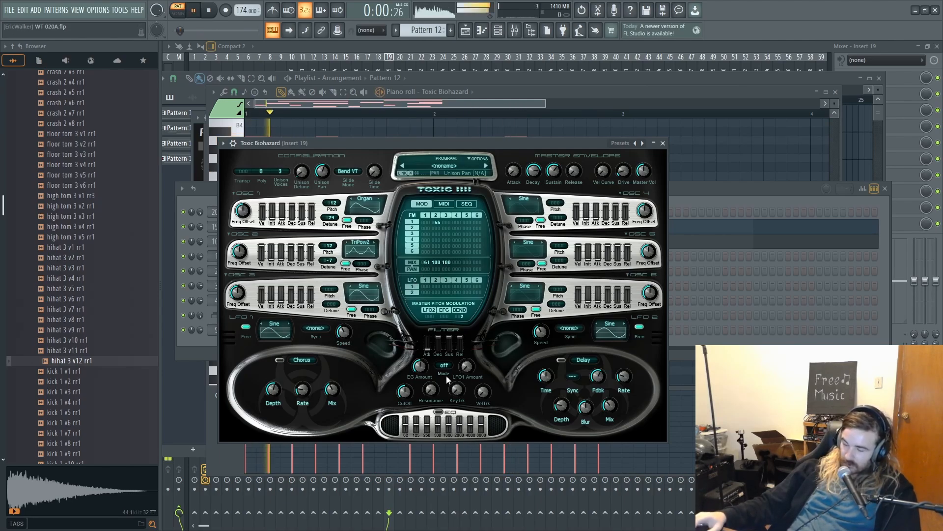
click(377, 285)
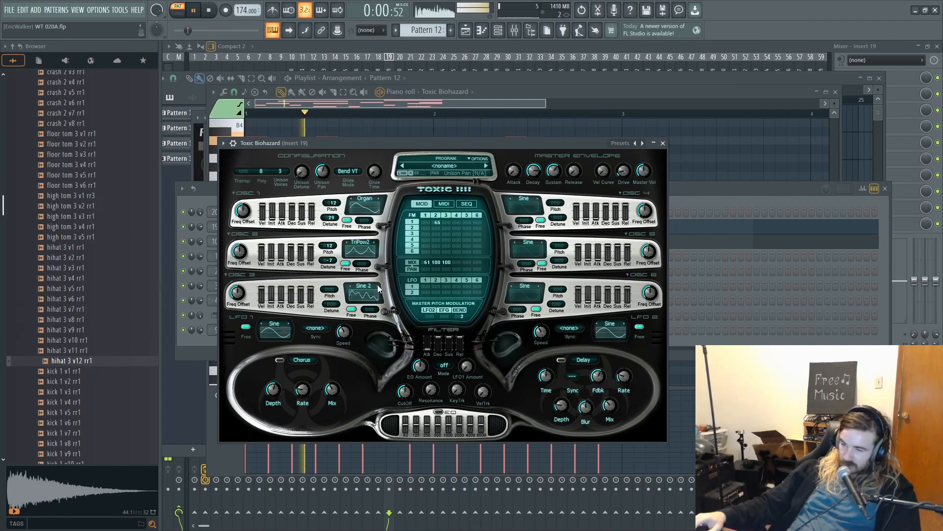
mouse_move(331, 304)
mouse_down()
mouse_move(331, 288)
mouse_move(331, 321)
mouse_move(331, 304)
mouse_up()
mouse_move(305, 175)
mouse_down()
mouse_move(305, 159)
mouse_move(306, 183)
mouse_up()
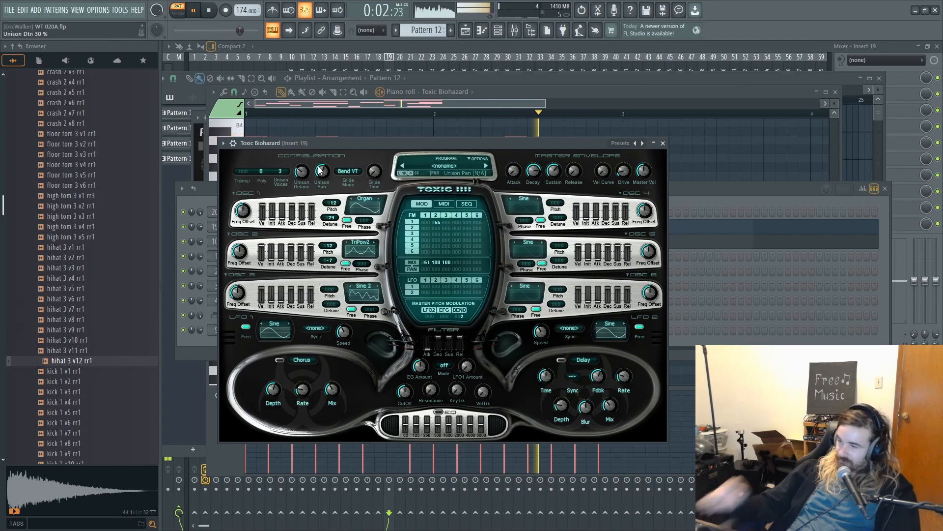
key(space)
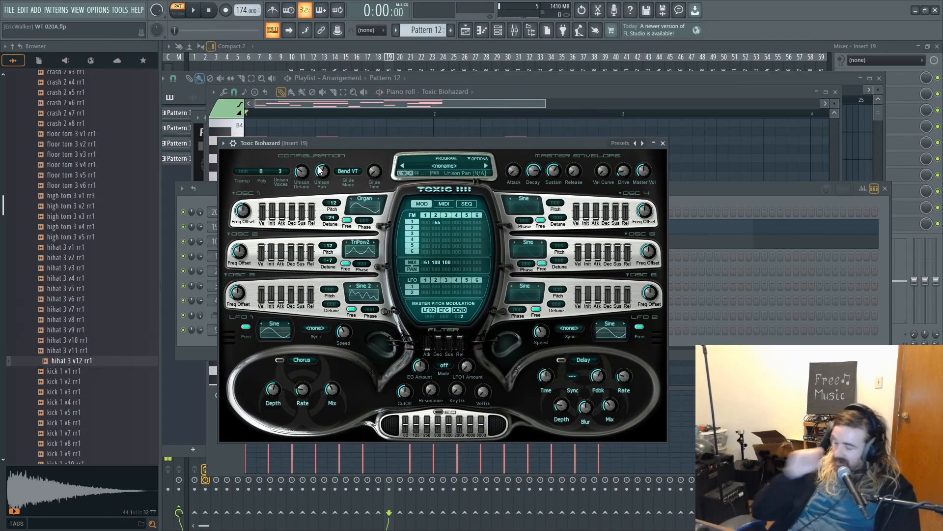
- Replace the Toxic Biohazard instrument in the channel rack with Morphine
click(698, 193)
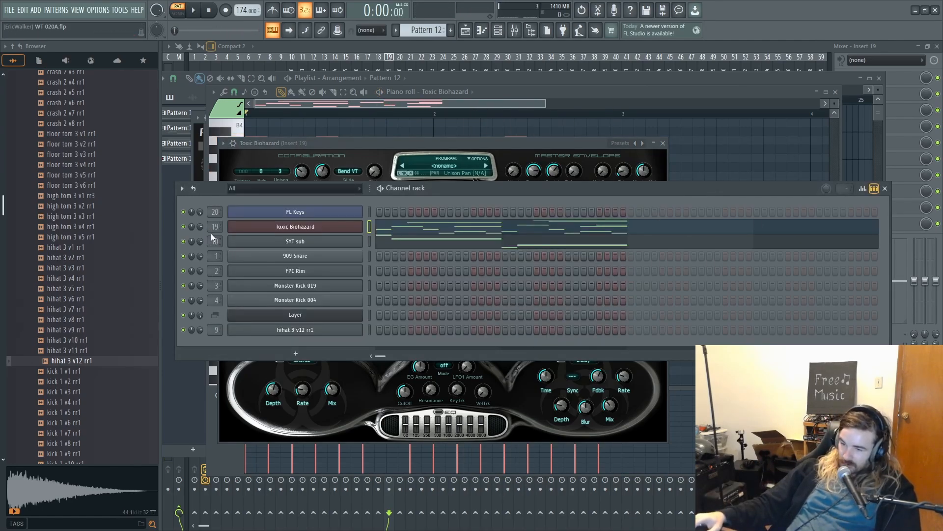
click(265, 228)
click(264, 227)
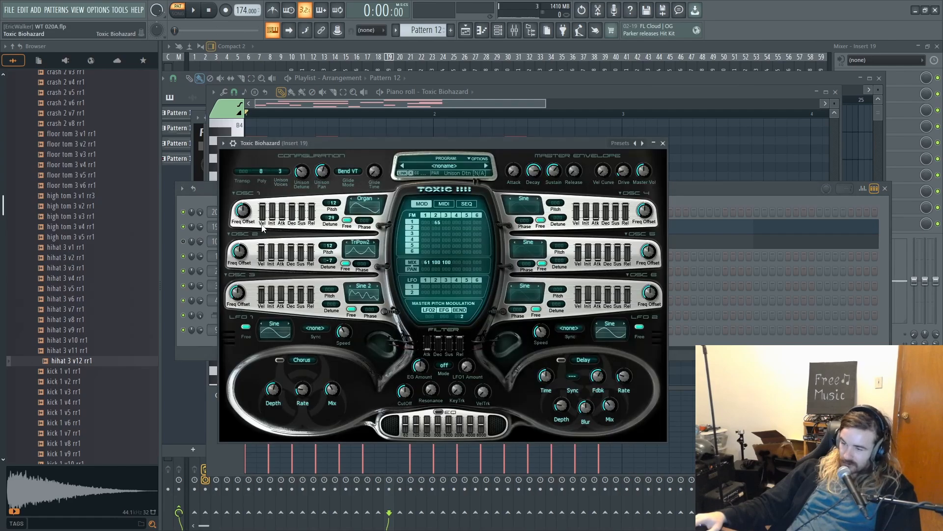
click(728, 198)
right_click(327, 231)
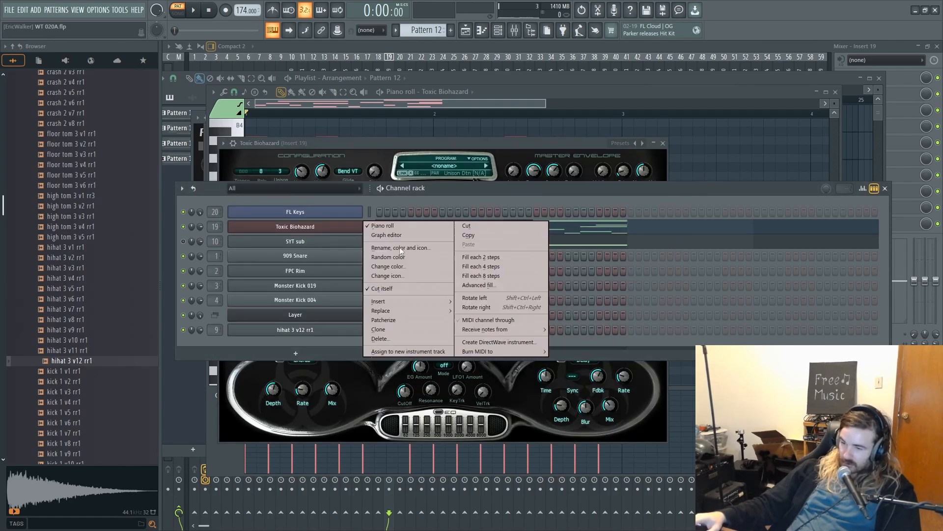
mouse_move(422, 311)
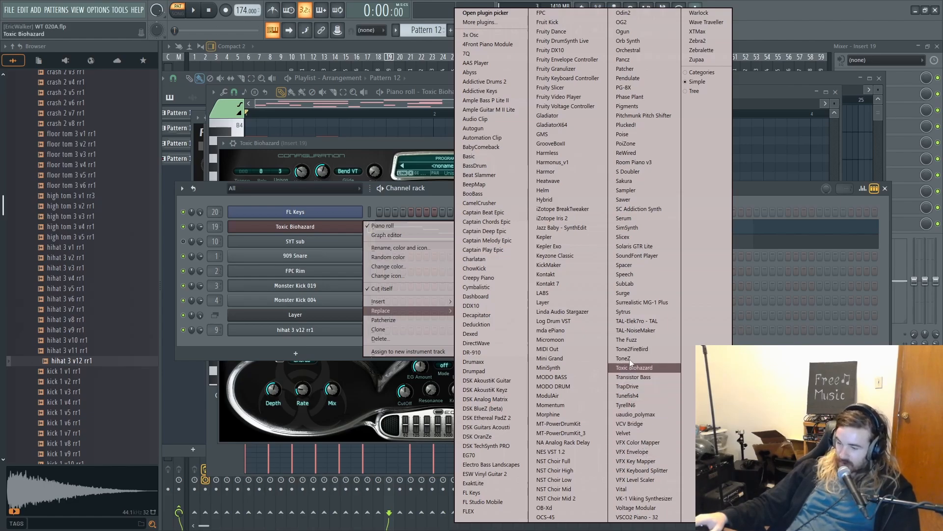
click(568, 418)
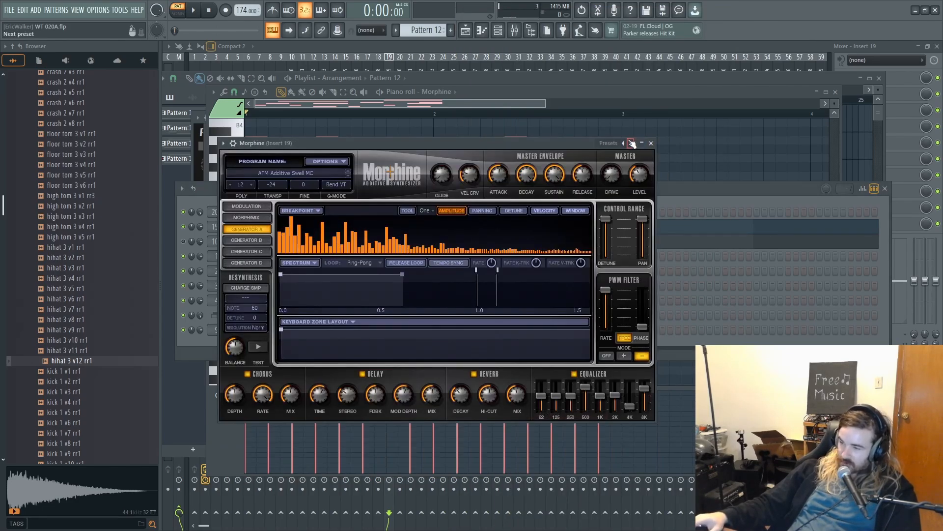
- Load the KBD Acordian NUC preset from Morphine's Keyboards bank and audition it with Pattern 12
click(631, 143)
click(556, 163)
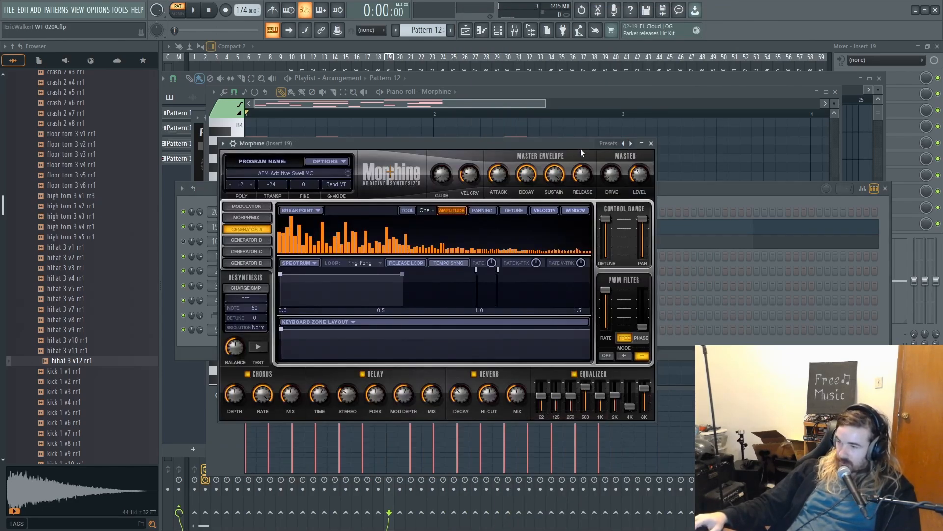
click(286, 173)
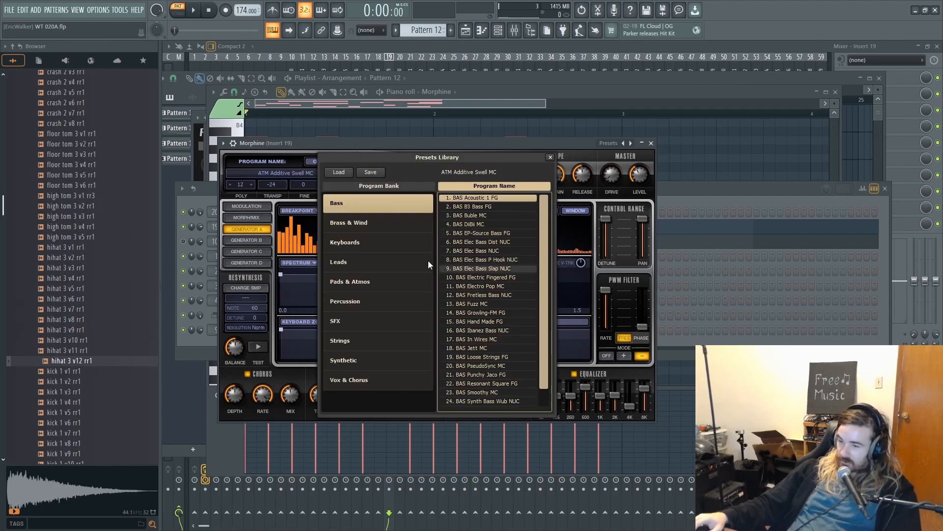
click(365, 243)
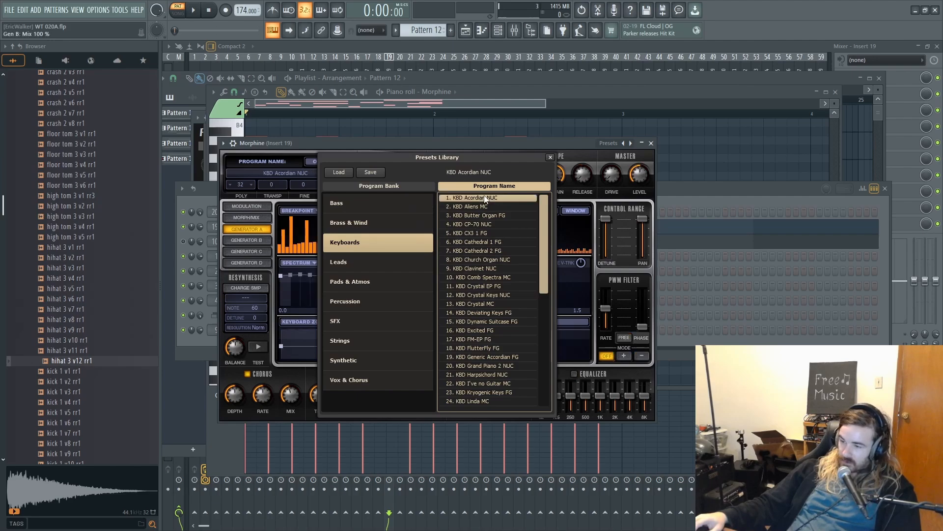
double_click(468, 199)
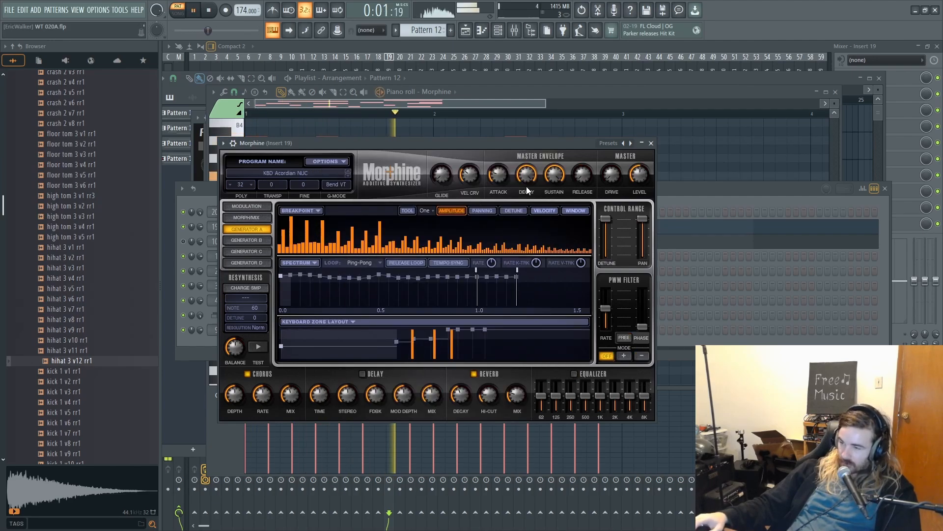
key(space)
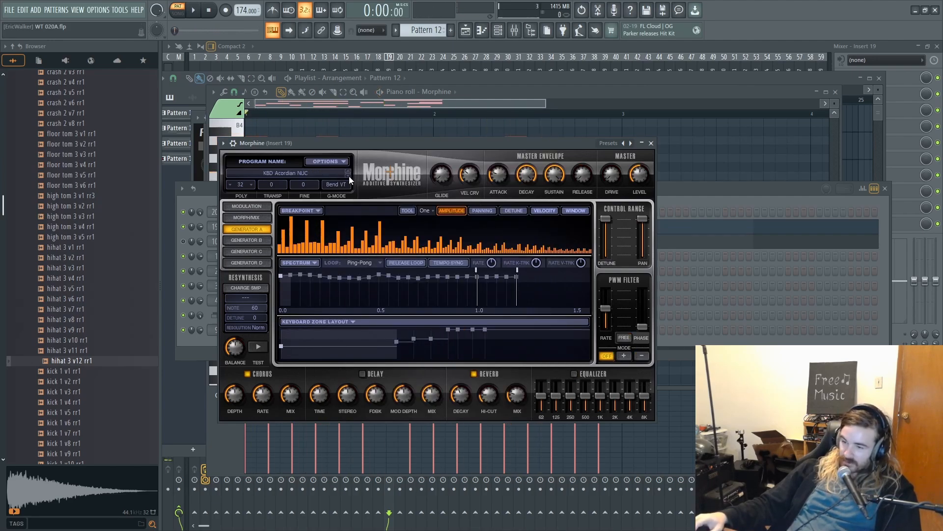
- Audition Morphine's keyboard presets with Pattern 12 playing, settle on KBD Comb Spectra MC, and stop playback
click(349, 176)
key(space)
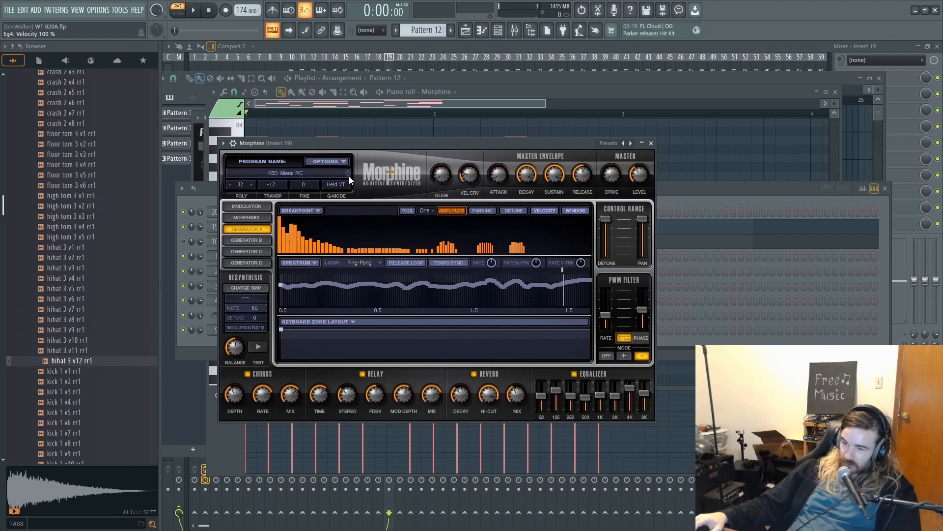
click(348, 176)
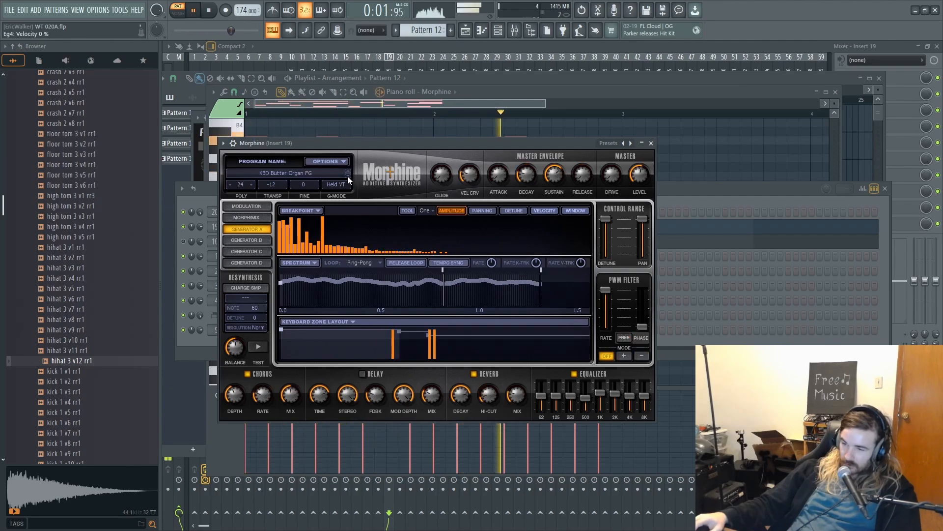
click(347, 176)
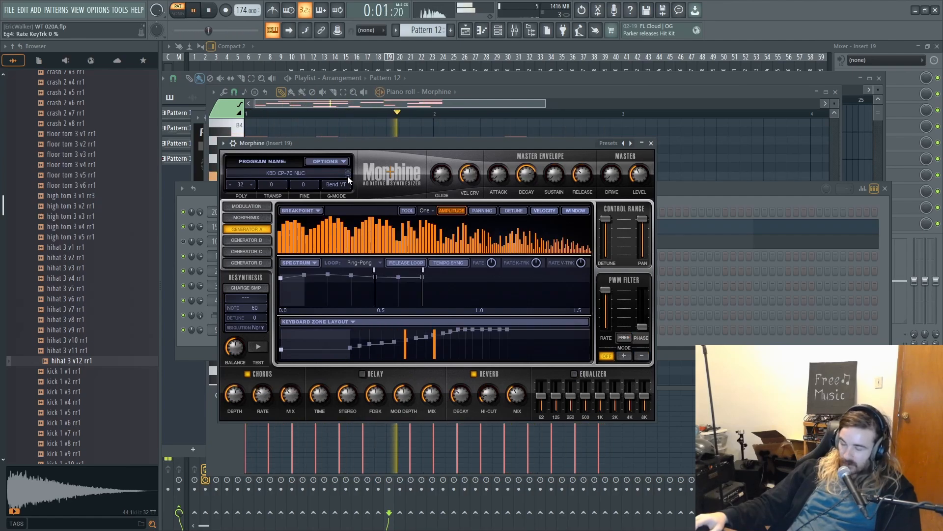
click(347, 176)
click(347, 176)
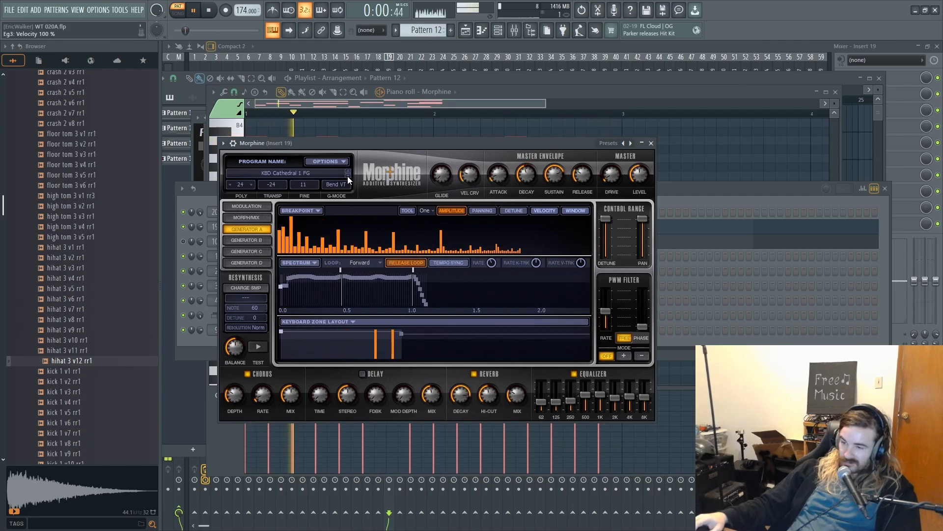
click(347, 176)
click(347, 176)
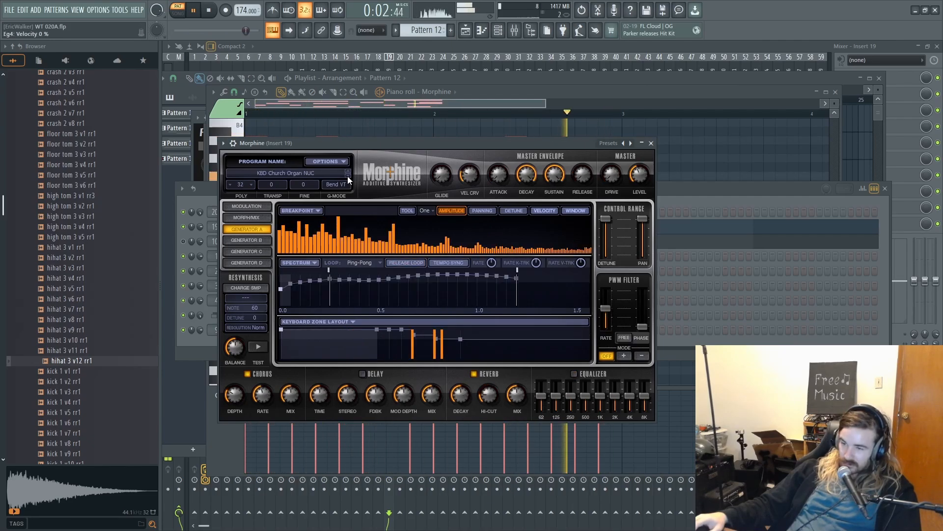
click(347, 176)
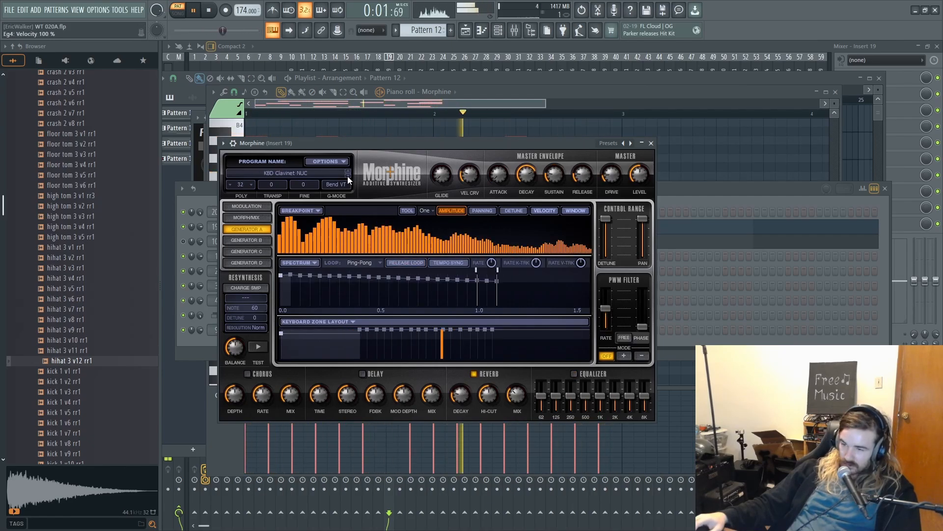
click(347, 176)
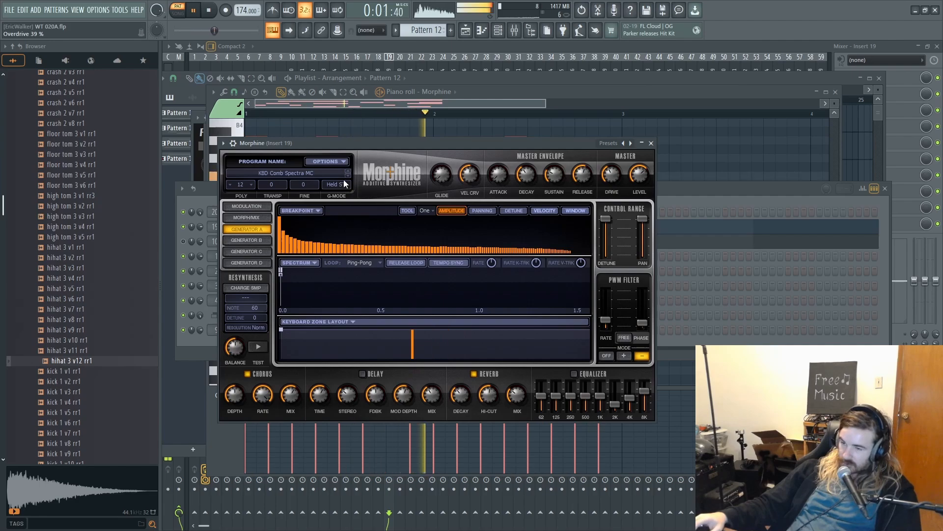
key(space)
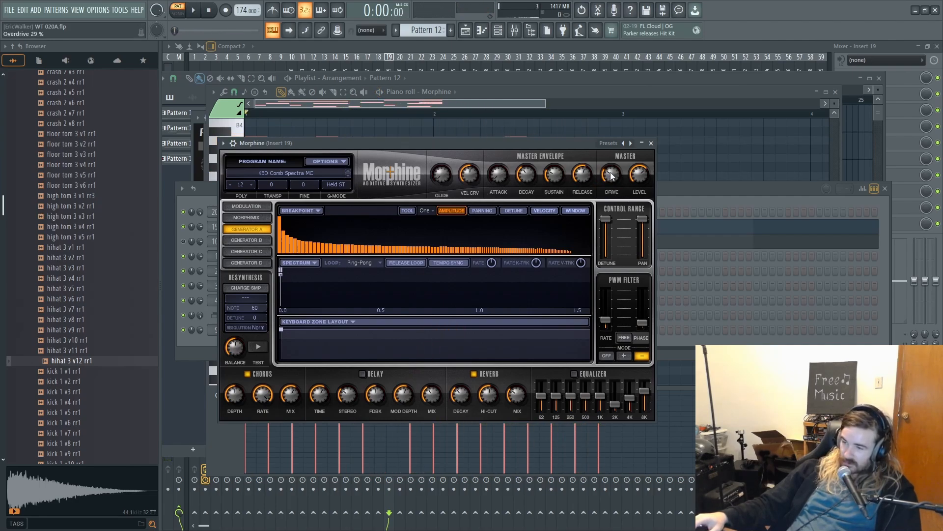
- Add Fruity Parametric EQ 2 to the first effect slot of Insert 19 and load its 20Hz + 18kHz cut preset
click(684, 196)
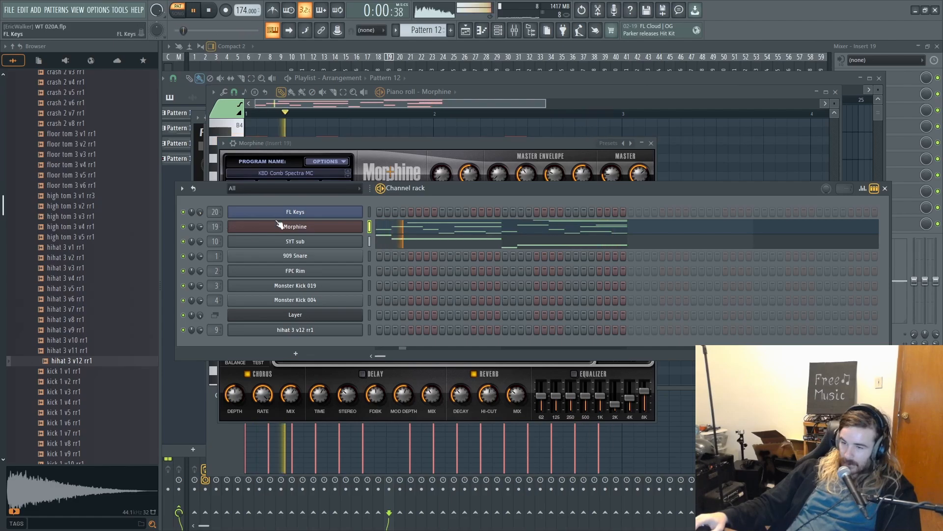
click(514, 31)
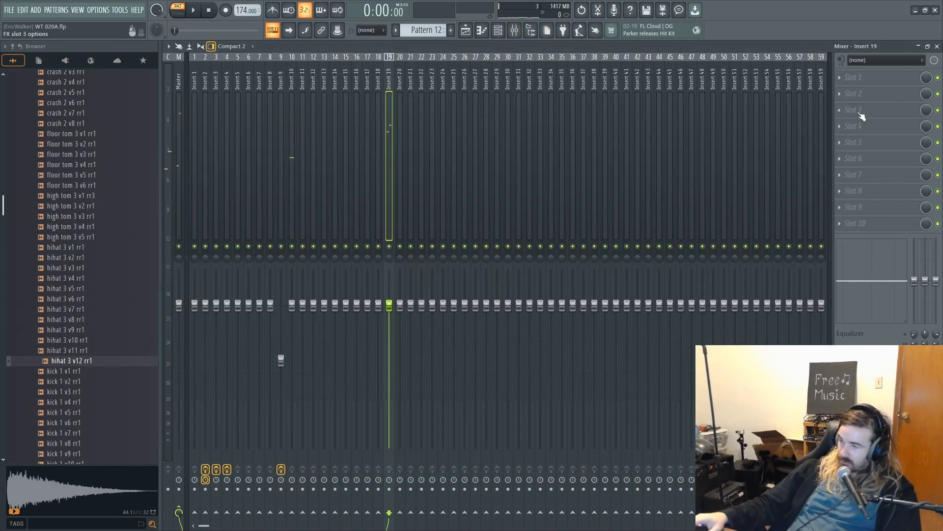
click(874, 74)
mouse_move(850, 89)
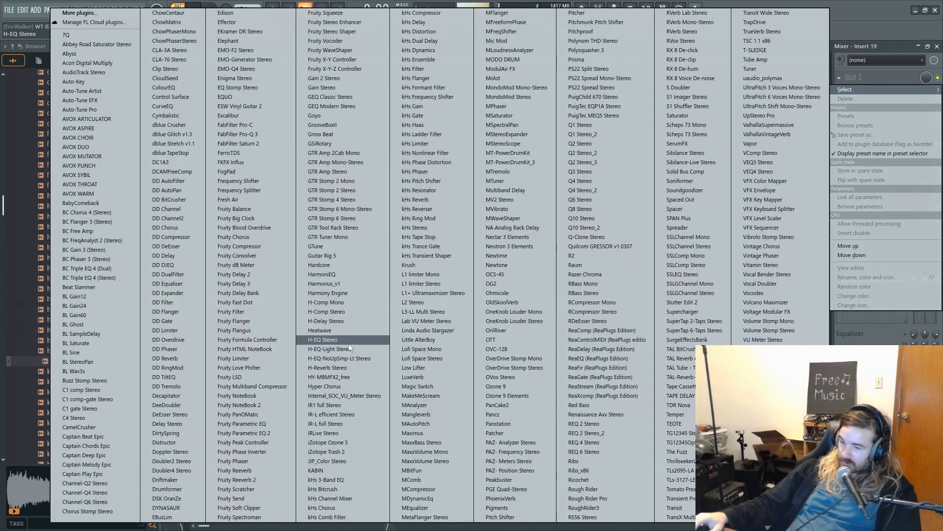
click(236, 432)
click(479, 92)
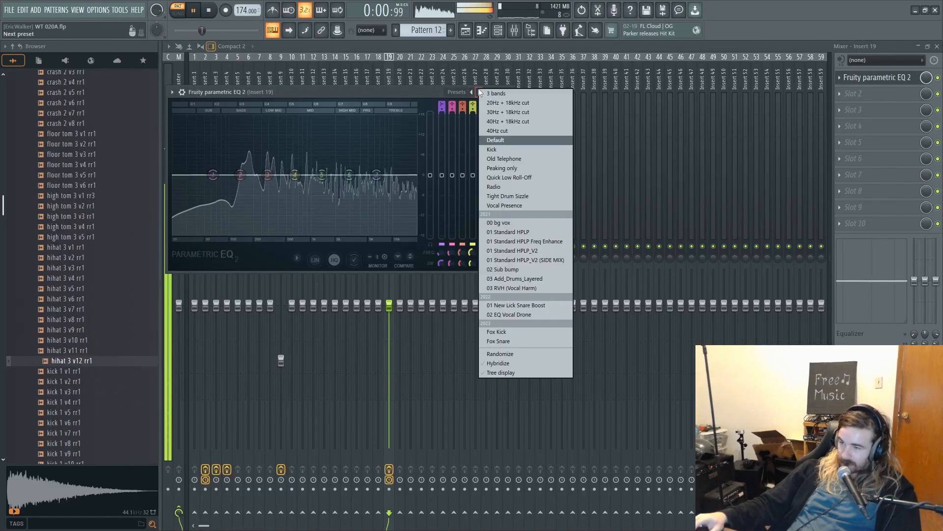
click(508, 102)
- Shape the Insert 19 EQ curve with a higher low cut, a broad band 5 treble boost, and a band 3 low-mid dip
drag(175, 175, 232, 175)
key(space)
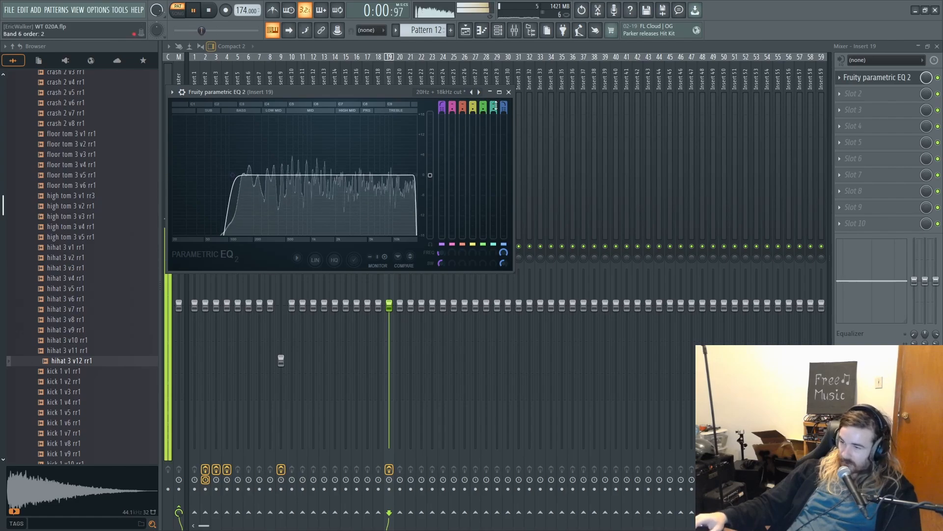
drag(412, 192, 371, 129)
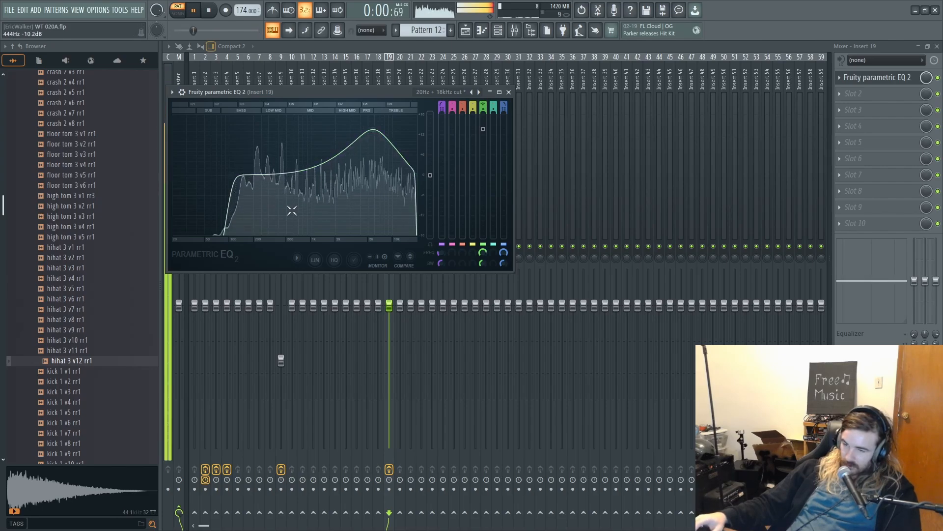
key(space)
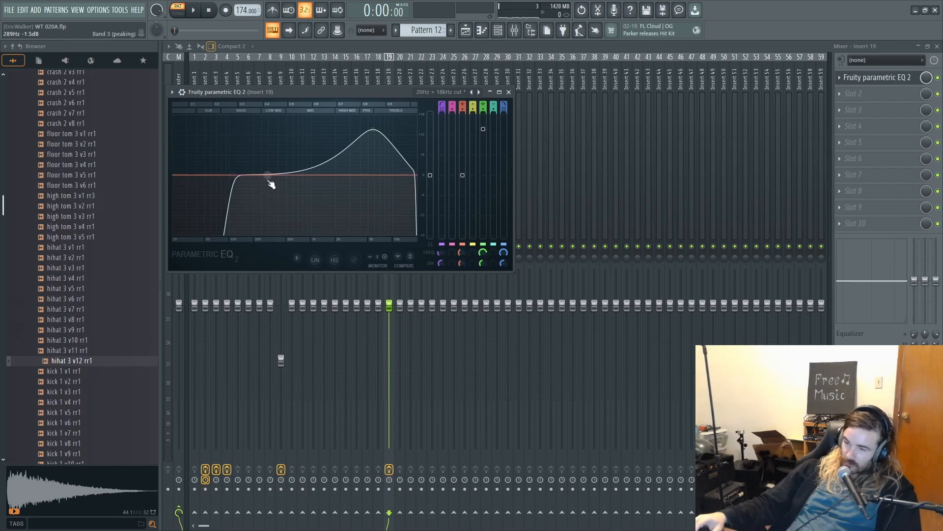
drag(268, 176, 270, 200)
key(space)
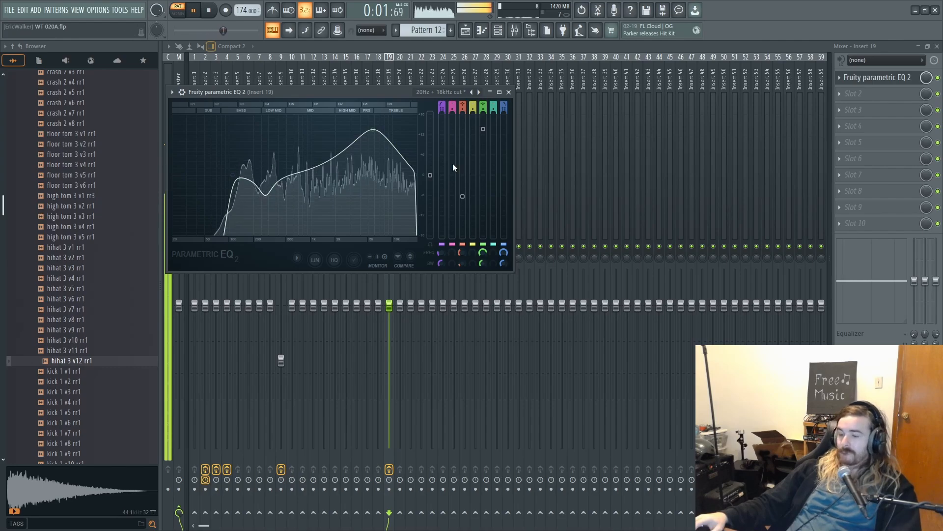
- Lower the Insert 19 fader slightly and the Insert 10 fader a bit further, checking the balance with Pattern 12 playing
drag(390, 305, 390, 306)
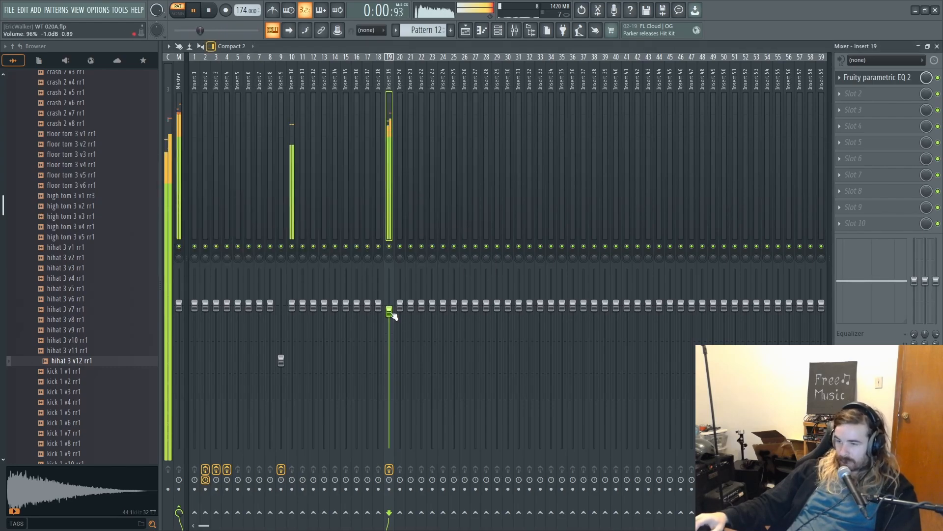
click(292, 227)
key(space)
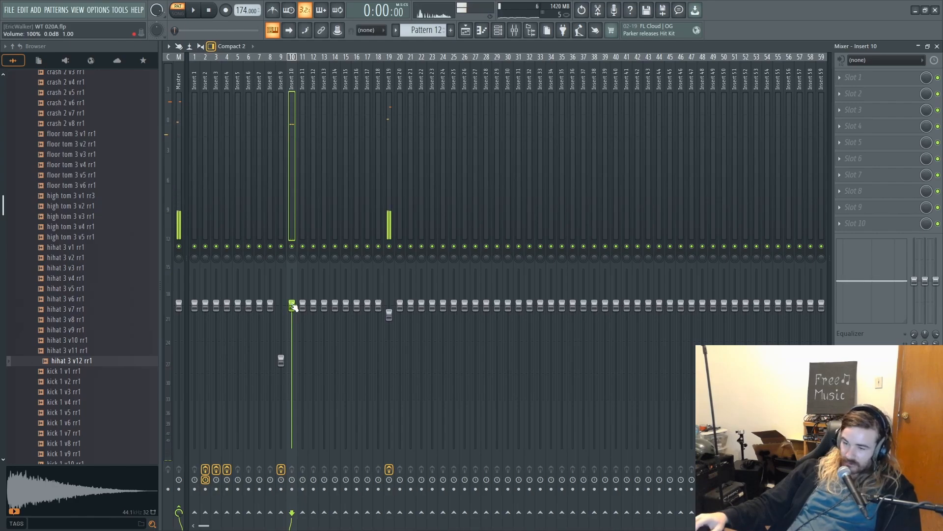
key(space)
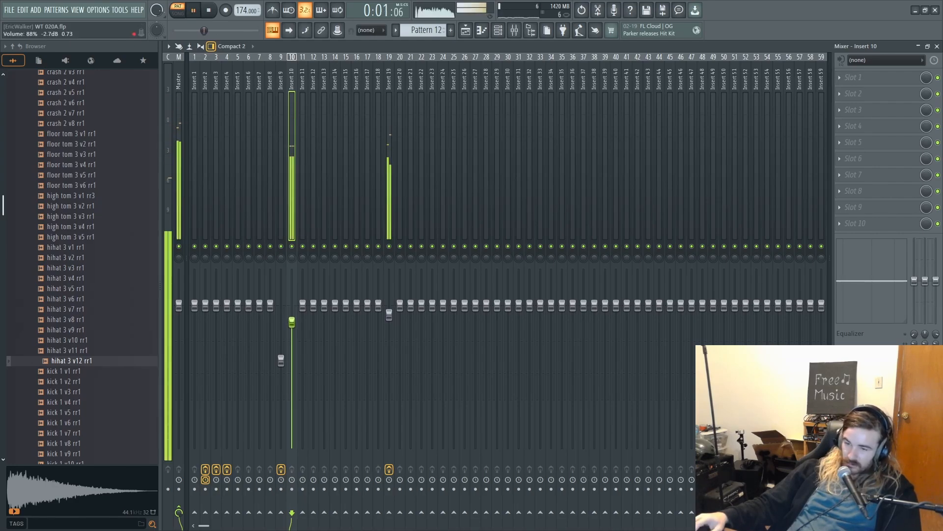
- Paint Pattern 12 clips on playlist Track 7 across bars 1 to 16 and play the arrangement in song mode
click(465, 30)
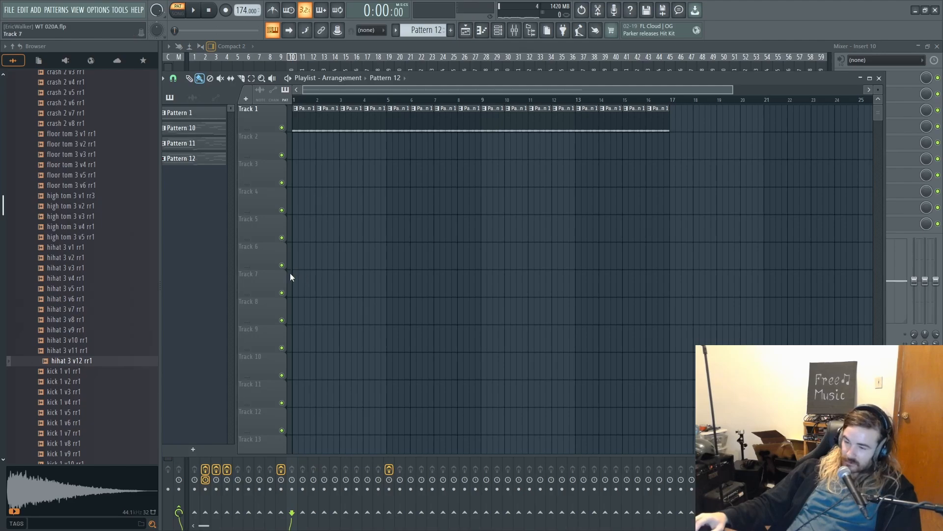
drag(299, 280, 618, 303)
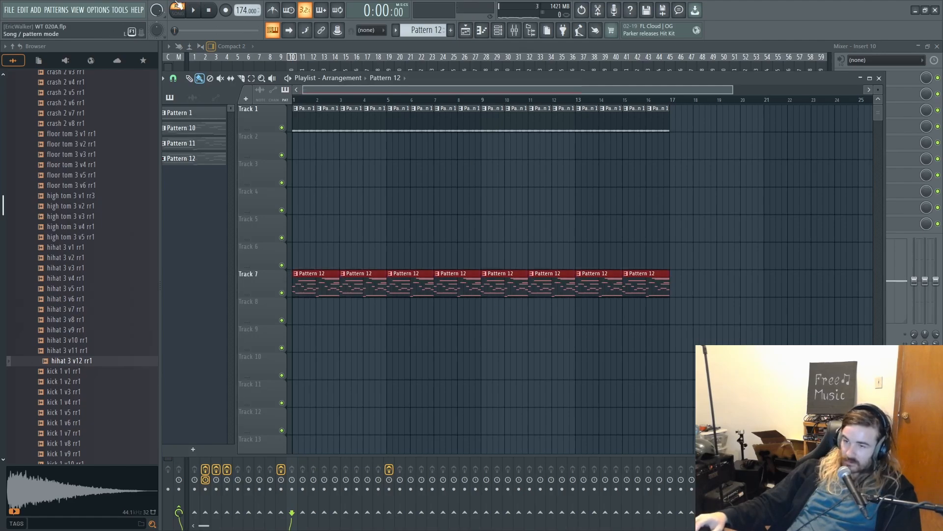
key(space)
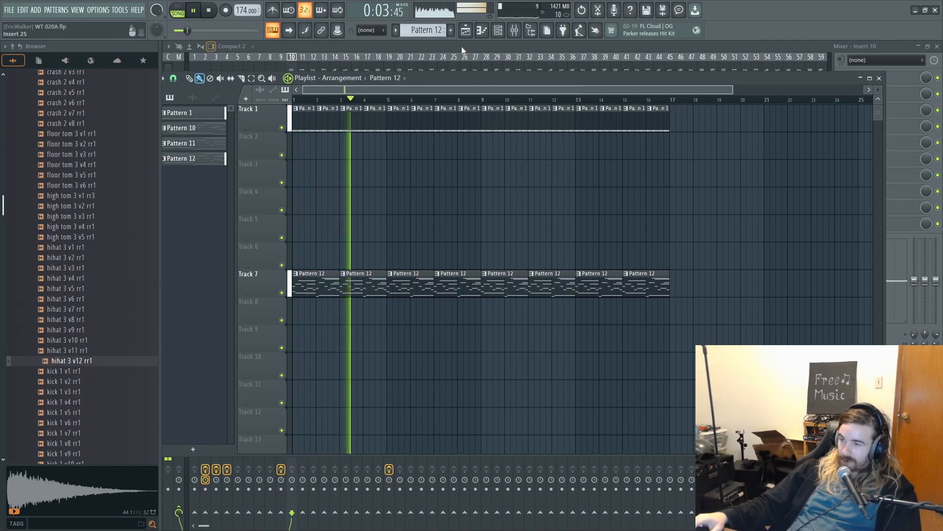
- Nudge the Insert 19 fader up, and move its EQ's band 3 dip lower and deeper and the band 5 boost slightly lower in frequency
click(514, 31)
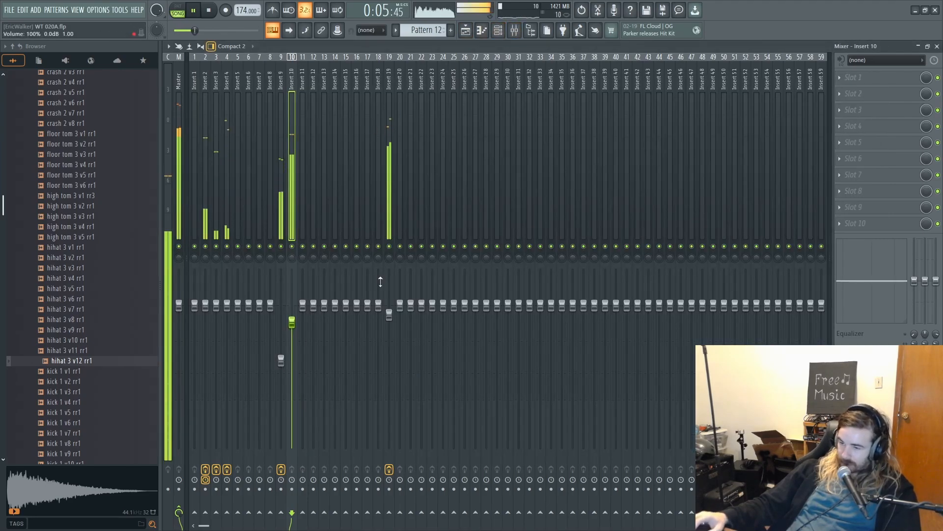
click(393, 320)
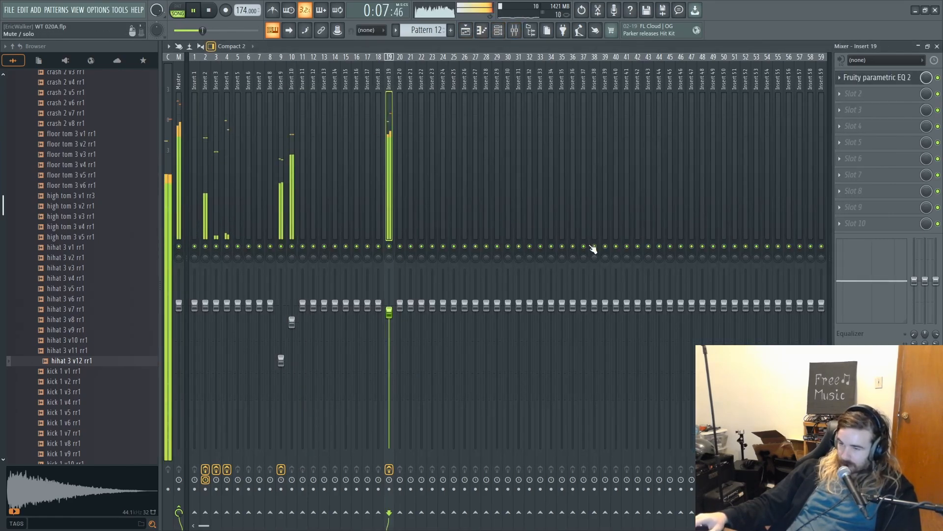
click(872, 77)
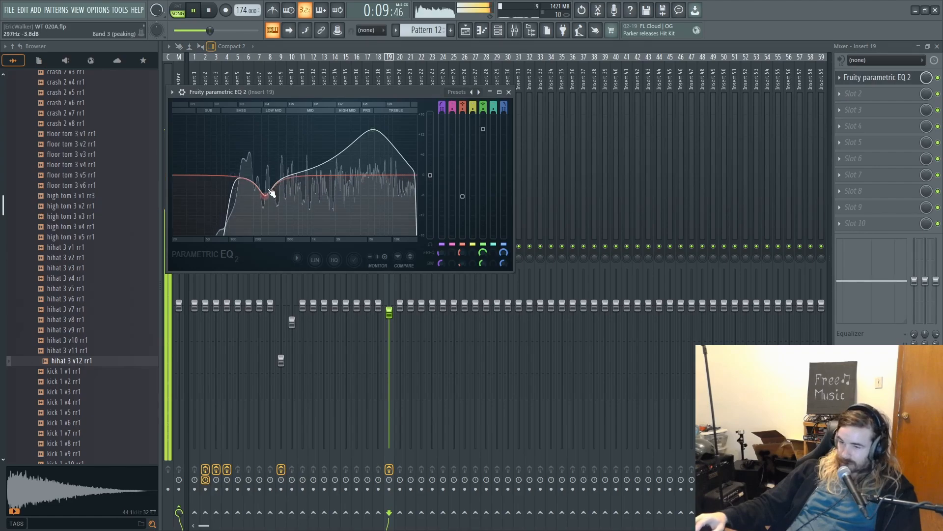
drag(248, 214, 241, 217)
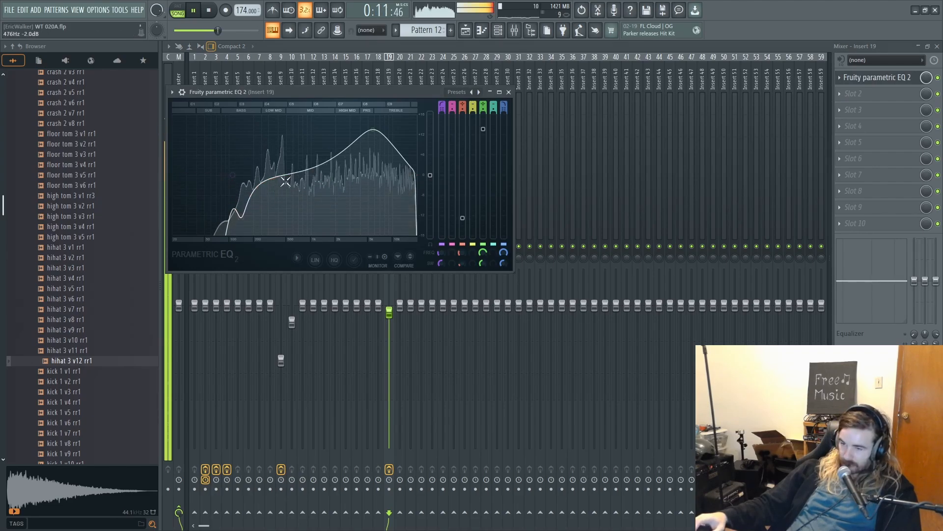
mouse_move(375, 131)
mouse_down()
mouse_move(316, 126)
mouse_move(362, 129)
mouse_up()
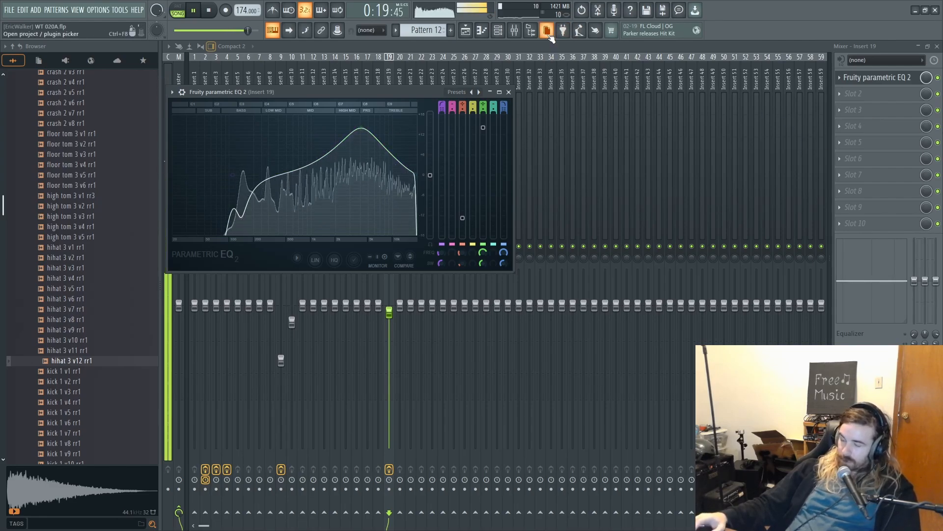
click(528, 51)
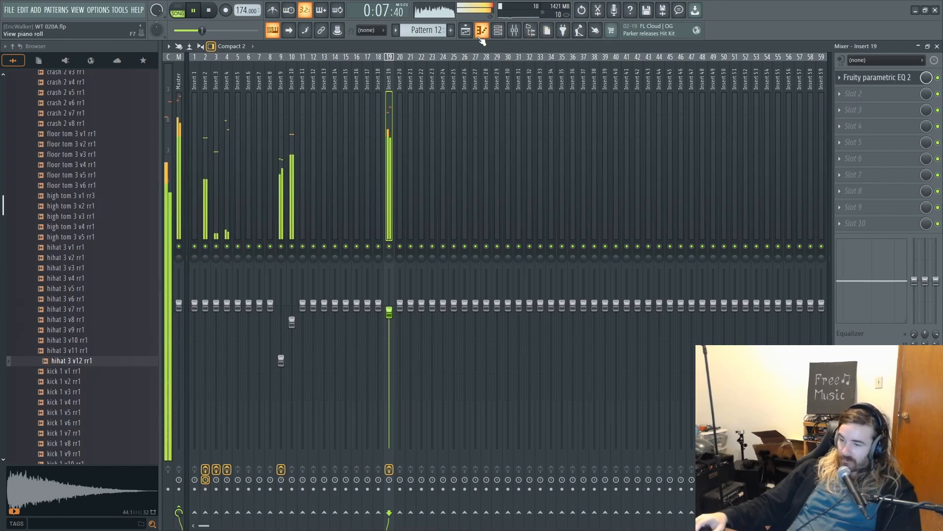
- Stop playback and move all playlist clips on Tracks 1 and 7 eight bars later, starting at bar 9
key(F5)
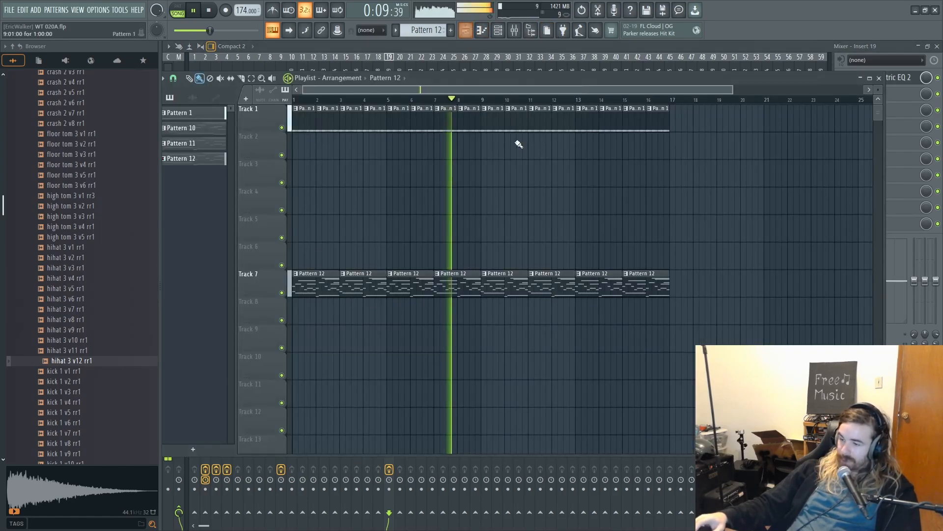
key(ctrl+a)
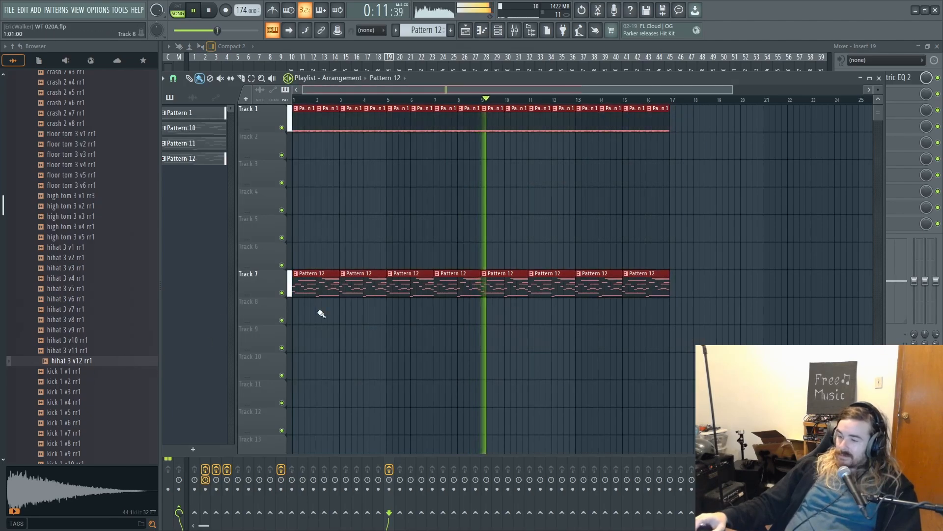
key(space)
drag(328, 280, 516, 279)
ctrl+click(519, 241)
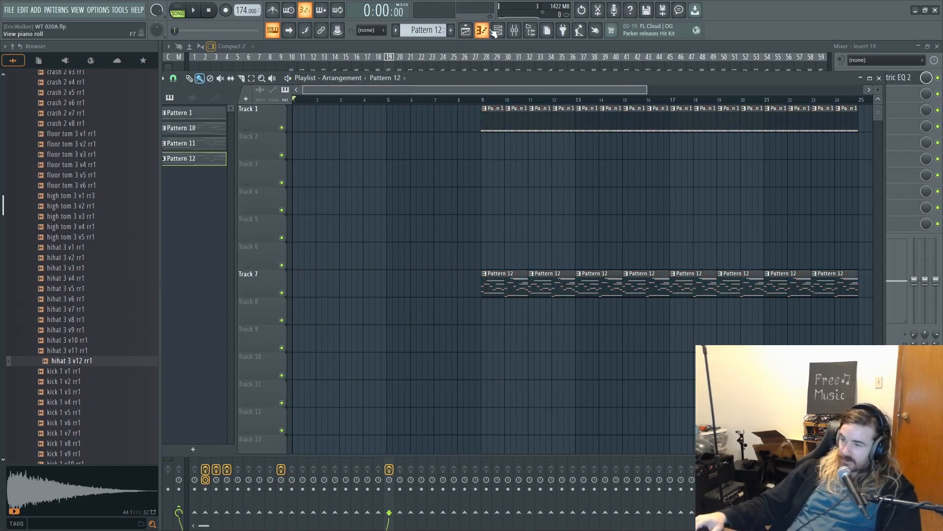
- Select and copy all SYT sub notes of Pattern 12 in the piano roll
click(495, 32)
click(450, 30)
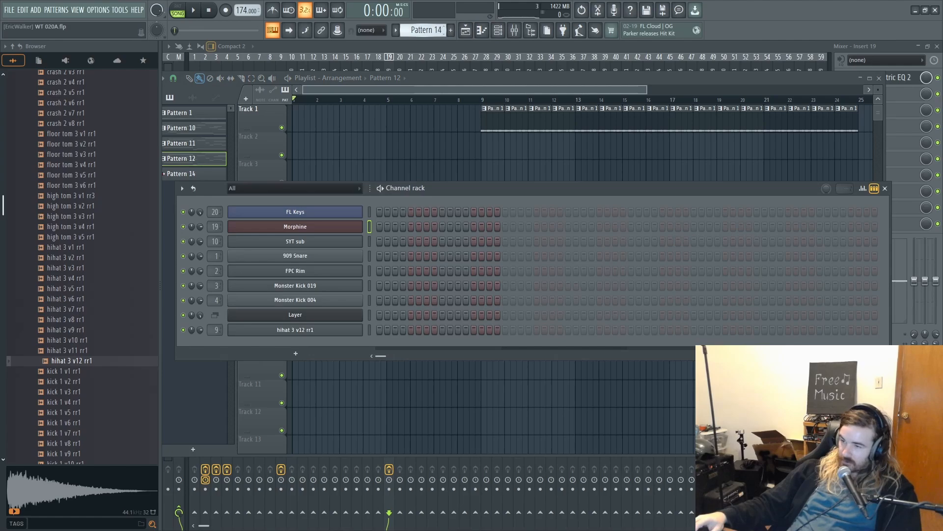
key(ctrl+z)
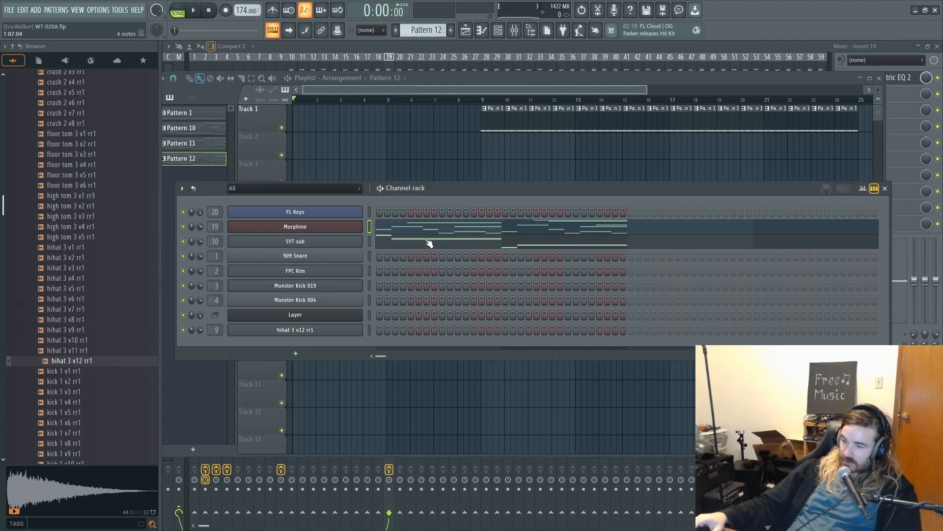
click(428, 242)
scroll(377, 224, up, 5)
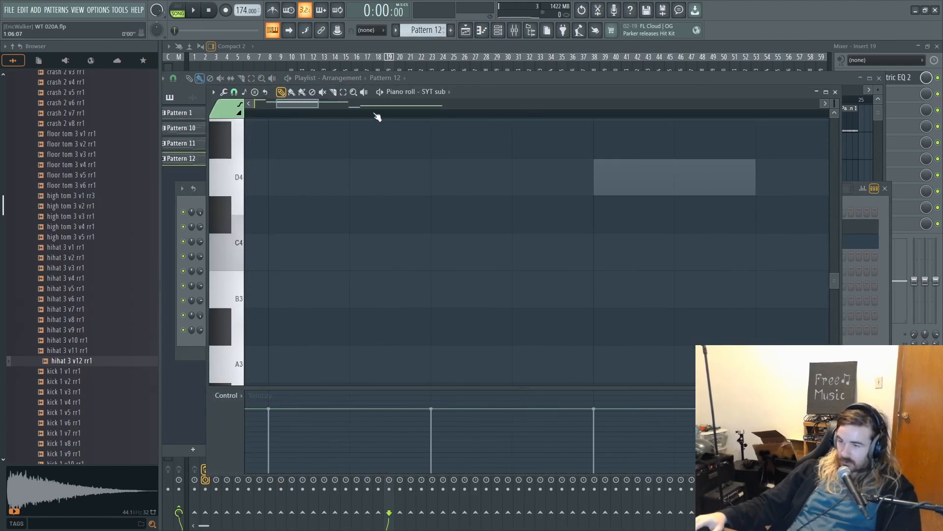
drag(834, 104, 834, 125)
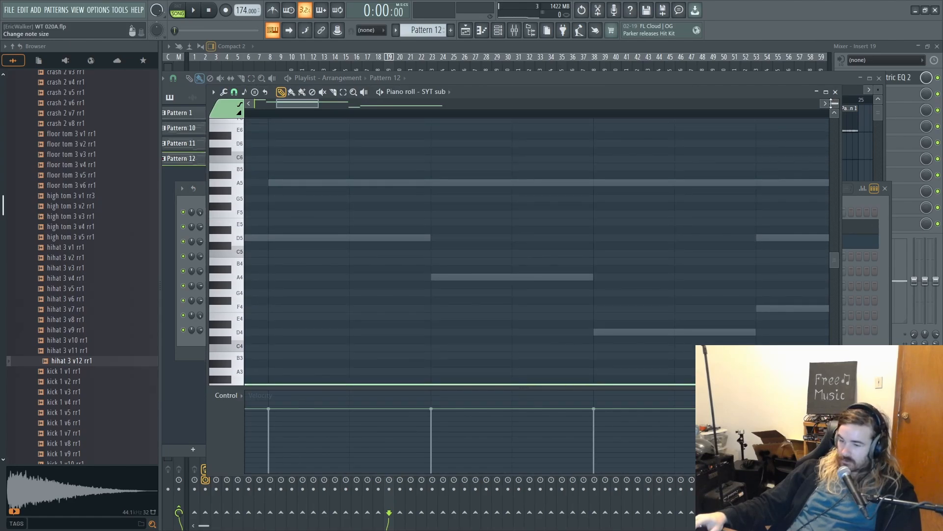
scroll(550, 183, down, 4)
scroll(234, 196, down, 3)
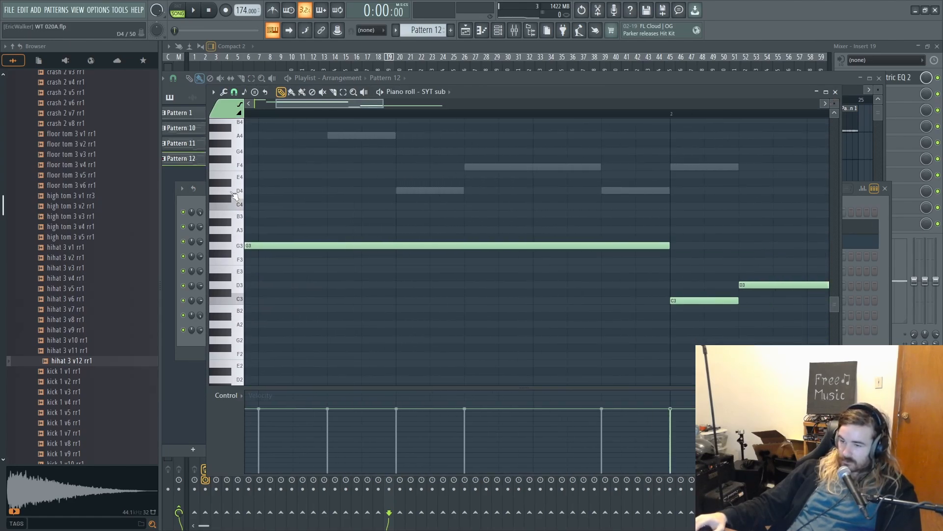
scroll(234, 195, down, 5)
drag(369, 186, 411, 230)
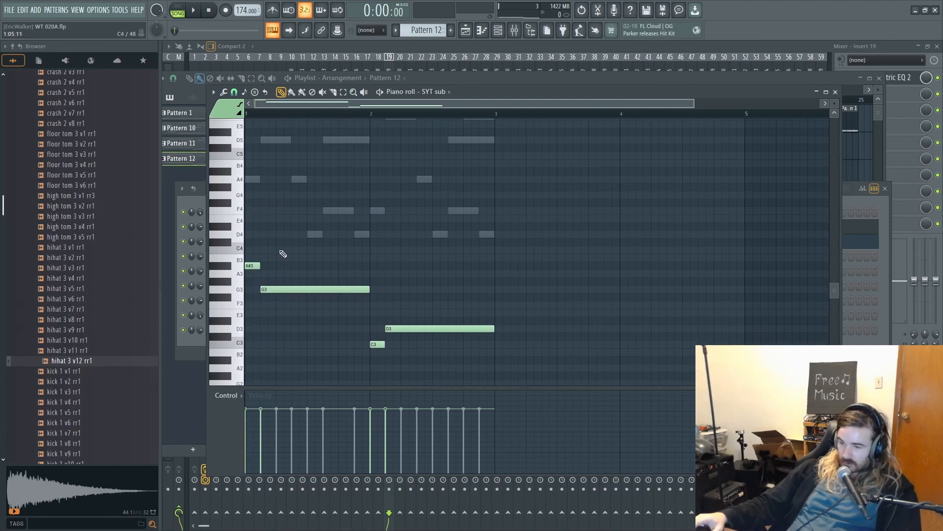
drag(251, 255, 499, 376)
- Switch to the empty Pattern 14 and paste the copied notes into its SYT sub piano roll
drag(435, 30, 434, 24)
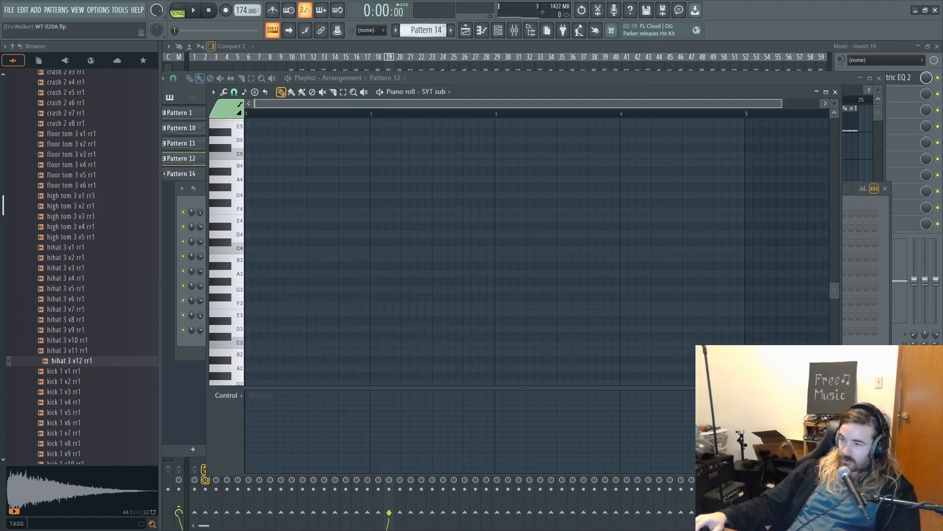
key(ctrl+v)
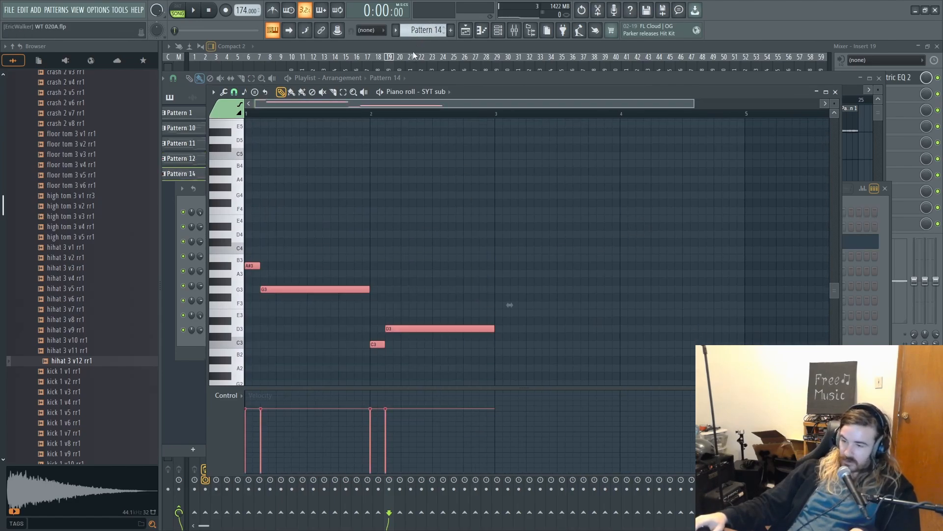
ctrl+click(332, 228)
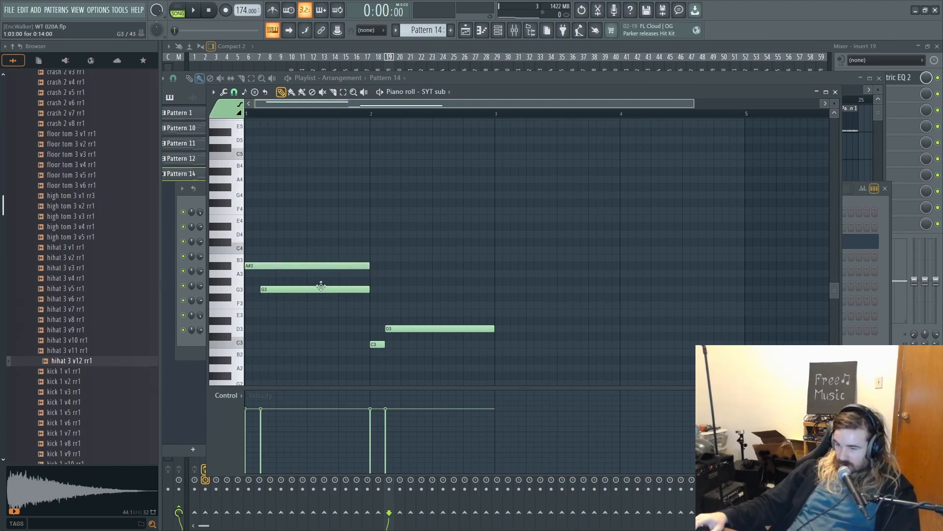
- Rearrange the pasted notes so A#3, G3, C3 and D3 fill bars 1 to 4 in turn, one full bar each
drag(321, 286, 425, 289)
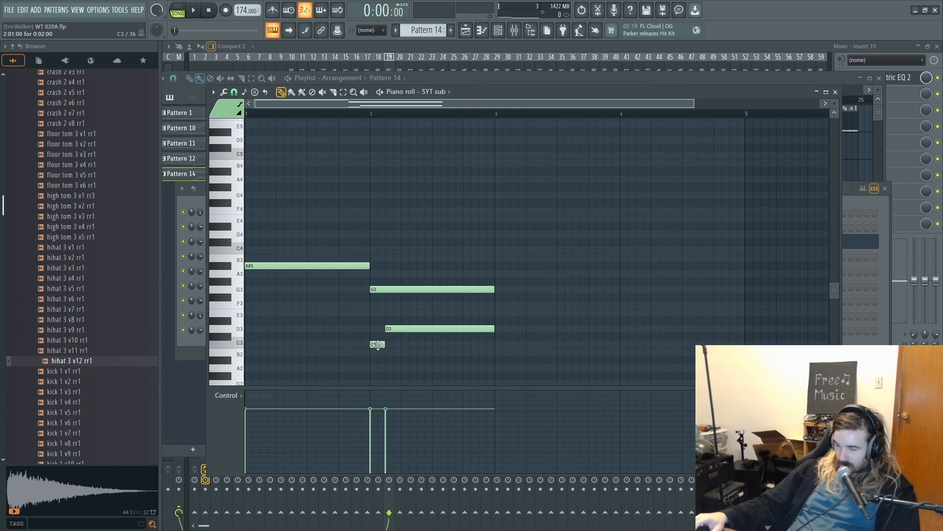
click(502, 342)
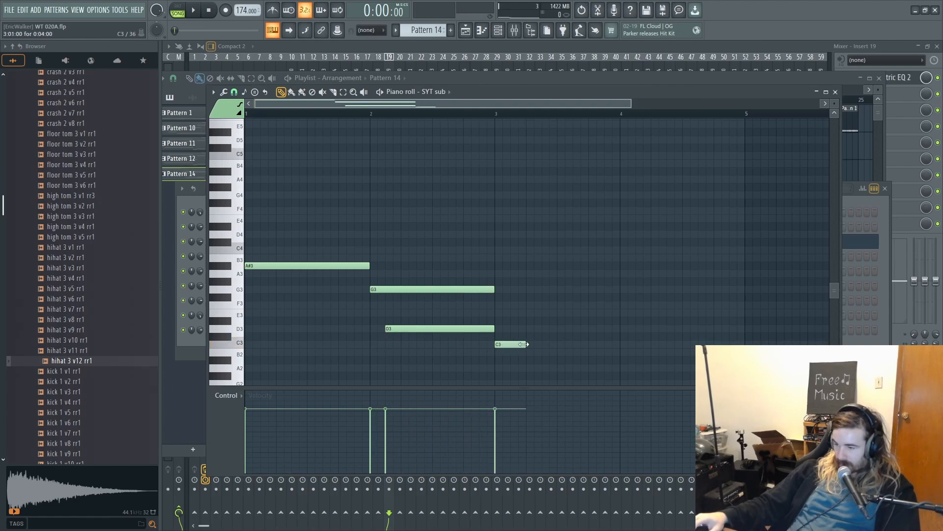
drag(471, 330, 671, 329)
key(ctrl+z)
key(ctrl+z)
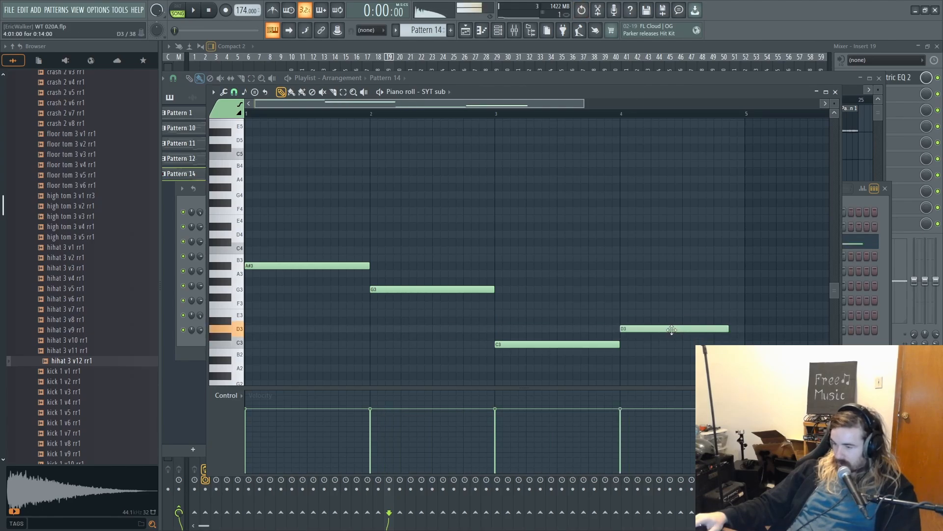
- Move the four notes from the SYT sub channel of Pattern 14 to the FL Keys piano roll
key(ctrl+a)
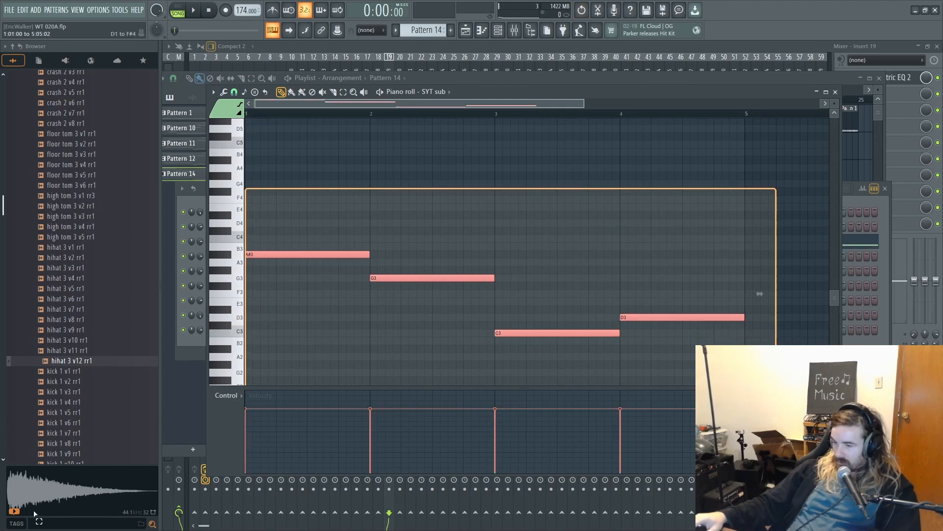
key(Delete)
click(504, 35)
right_click(345, 209)
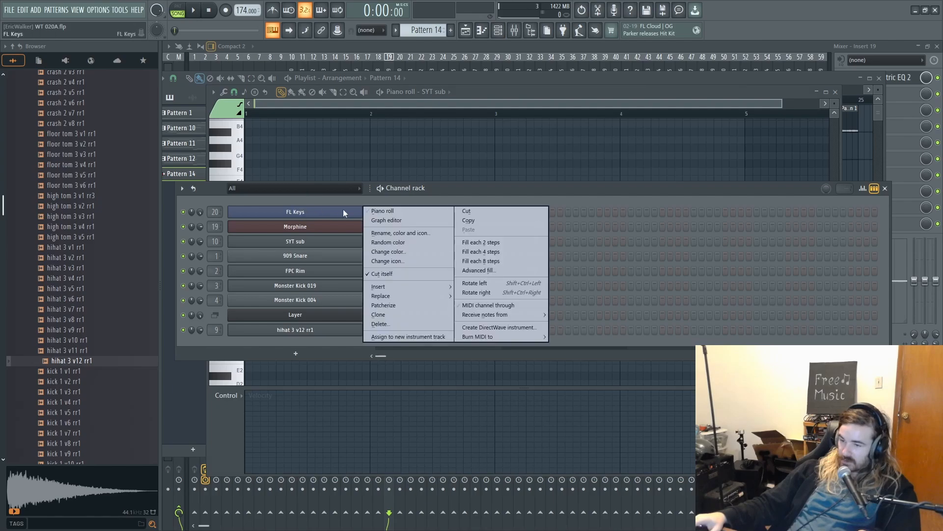
click(396, 211)
key(ctrl+v)
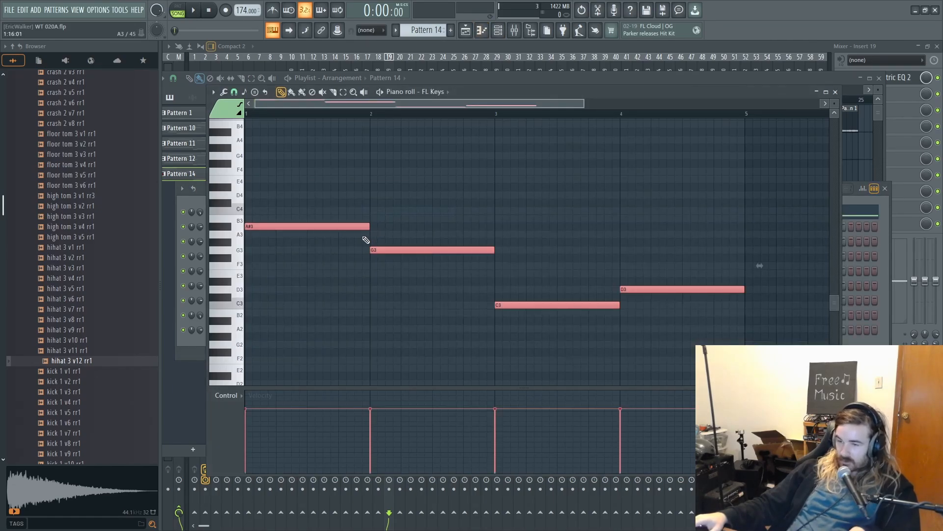
- Paste a second copy of the FL Keys notes a fifth higher as F4, D4, G3 and A3, and listen to the pattern
key(ctrl+v)
scroll(361, 241, up, 4)
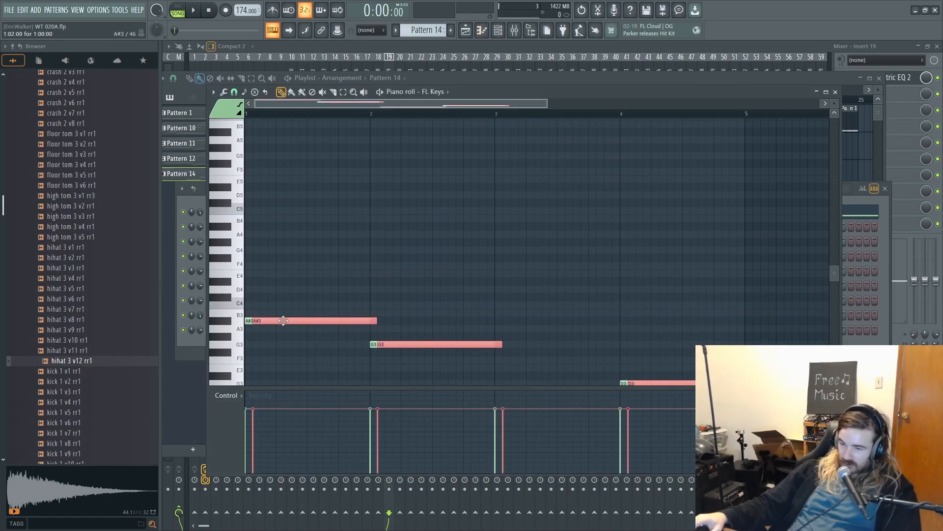
drag(283, 321, 263, 259)
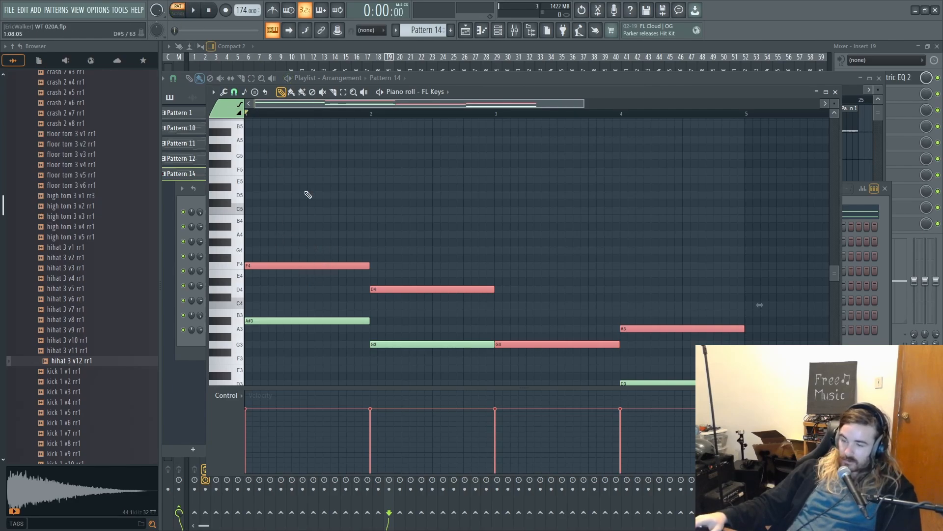
key(space)
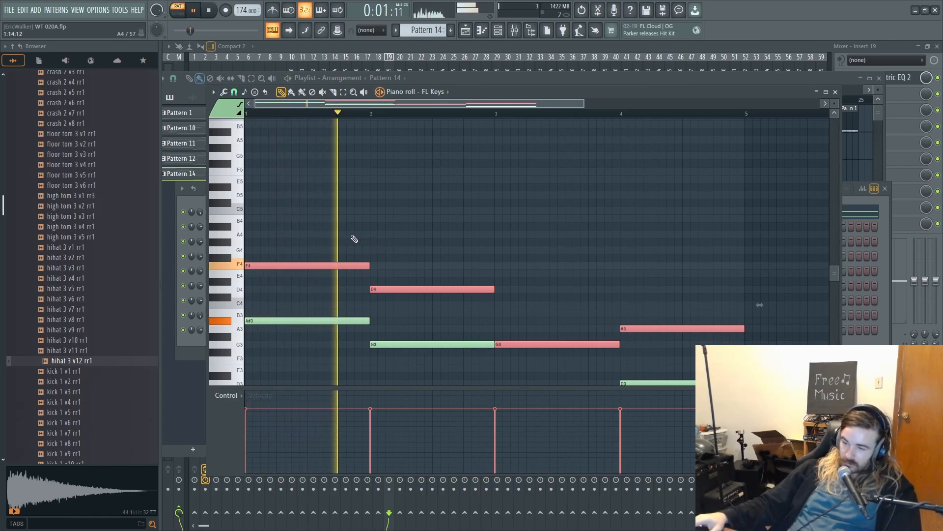
scroll(399, 276, down, 3)
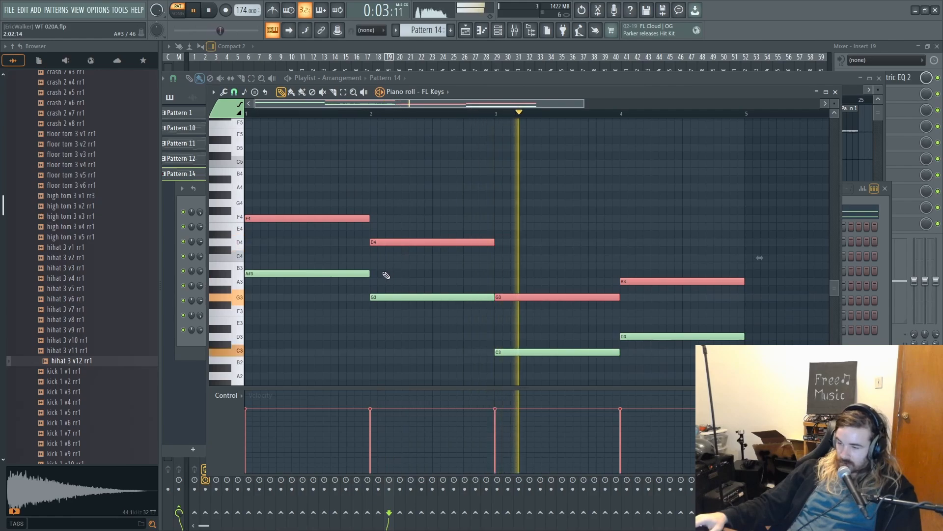
scroll(382, 276, up, 1)
scroll(378, 277, up, 3)
scroll(374, 278, down, 1)
scroll(366, 275, up, 2)
key(space)
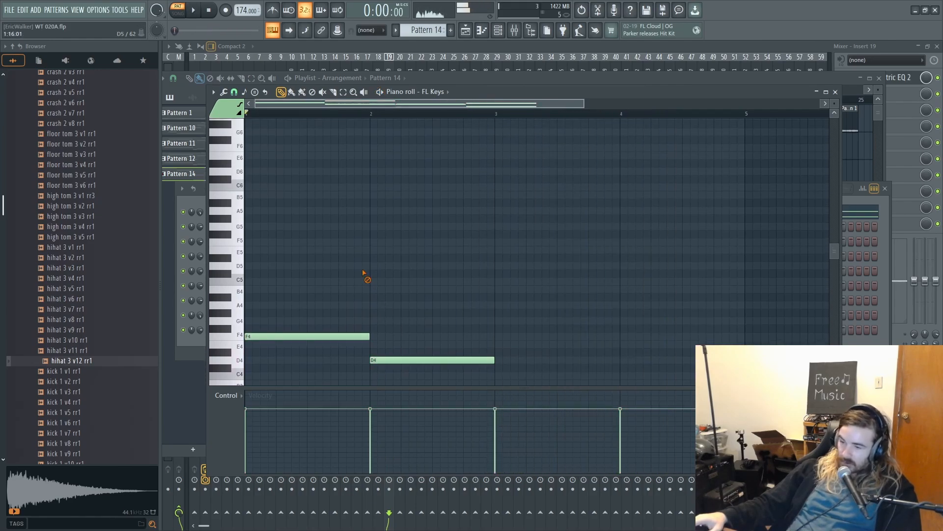
- Add one-bar FL Keys notes D5 in bars 1 and 2, F5 in bar 3 and A4 in bar 4, auditioning during playback
click(260, 266)
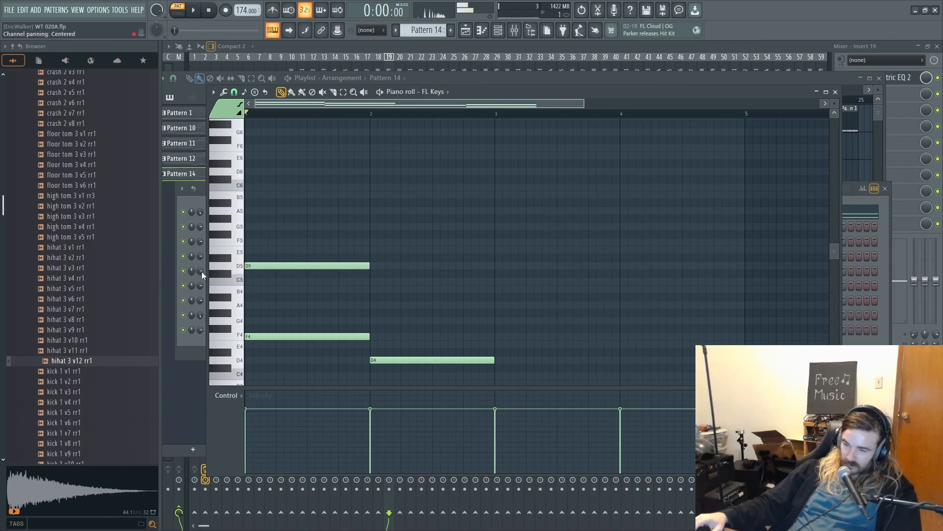
key(space)
click(378, 266)
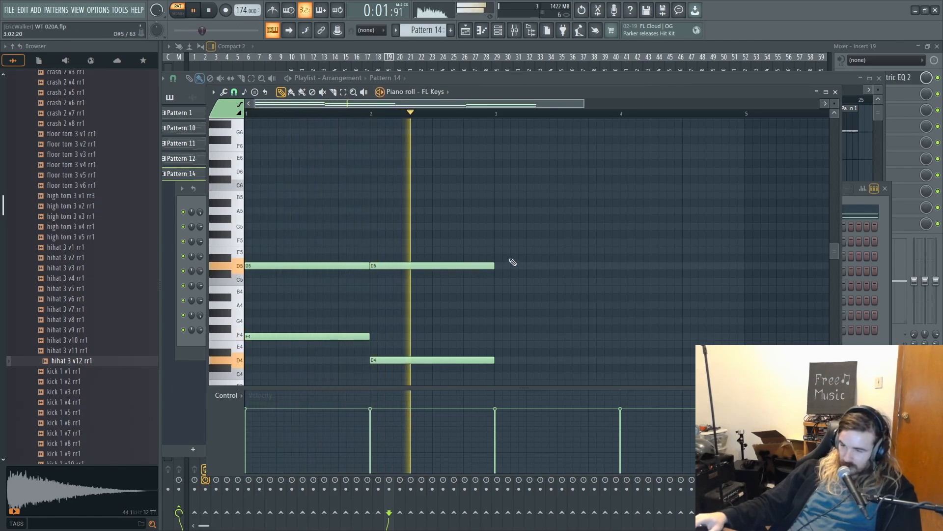
click(498, 242)
click(623, 306)
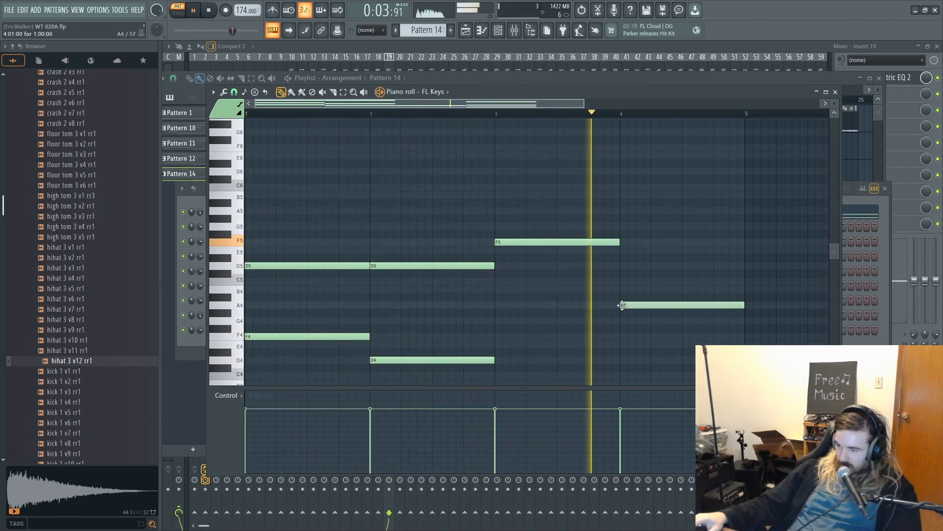
- Add a top line of one-bar A5 notes in bars 1, 2 and 3, checking them with playback
scroll(413, 294, up, 2)
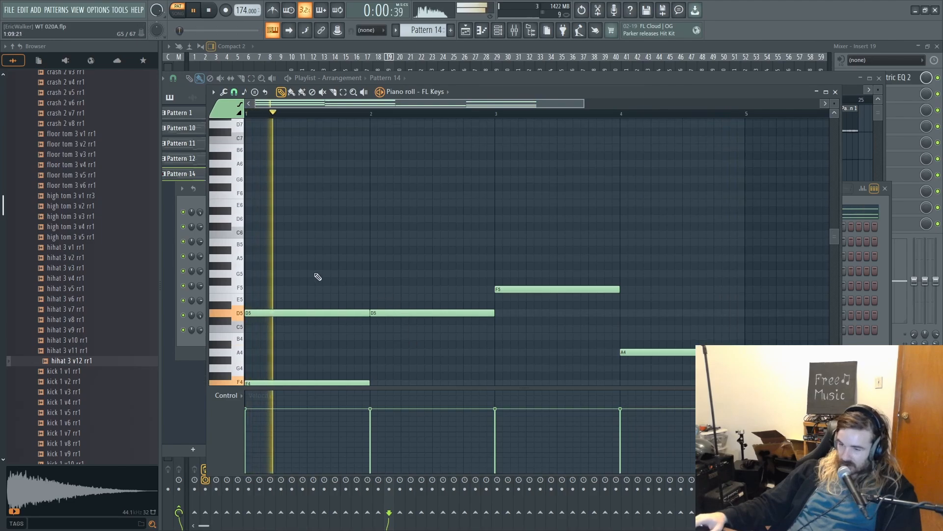
key(space)
mouse_move(250, 274)
mouse_down()
mouse_move(213, 273)
mouse_move(214, 251)
mouse_up()
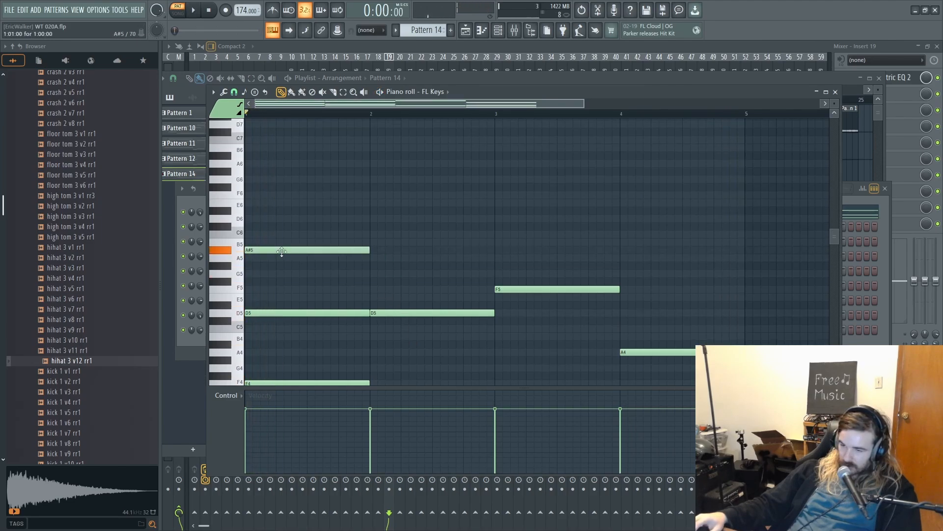
drag(282, 251, 282, 258)
key(space)
click(374, 257)
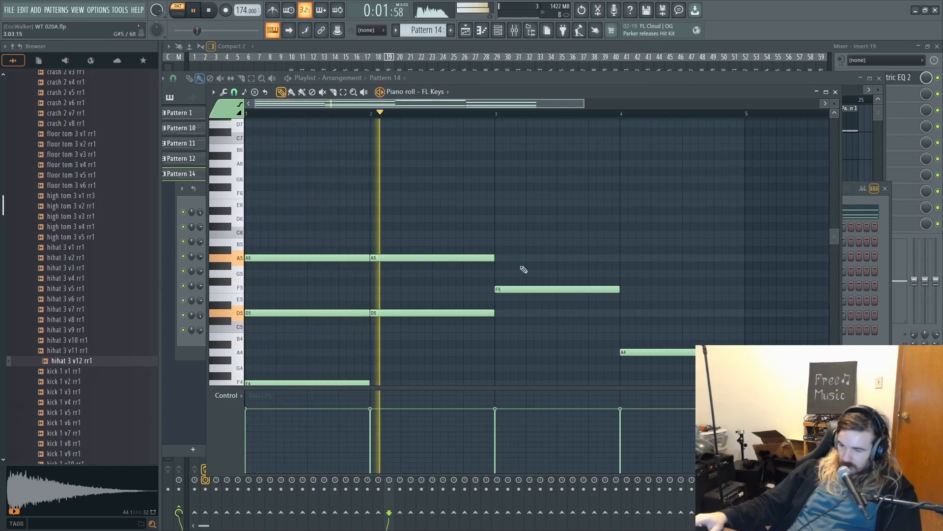
click(499, 257)
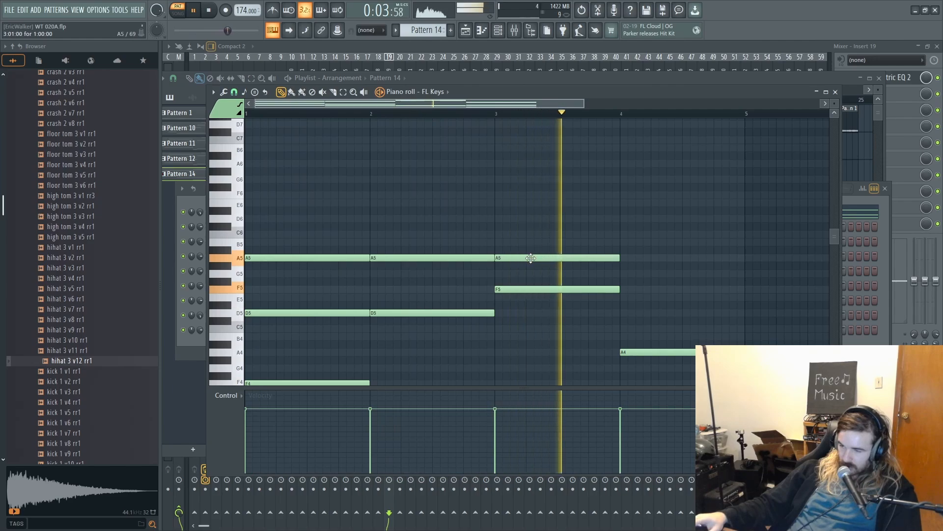
key(space)
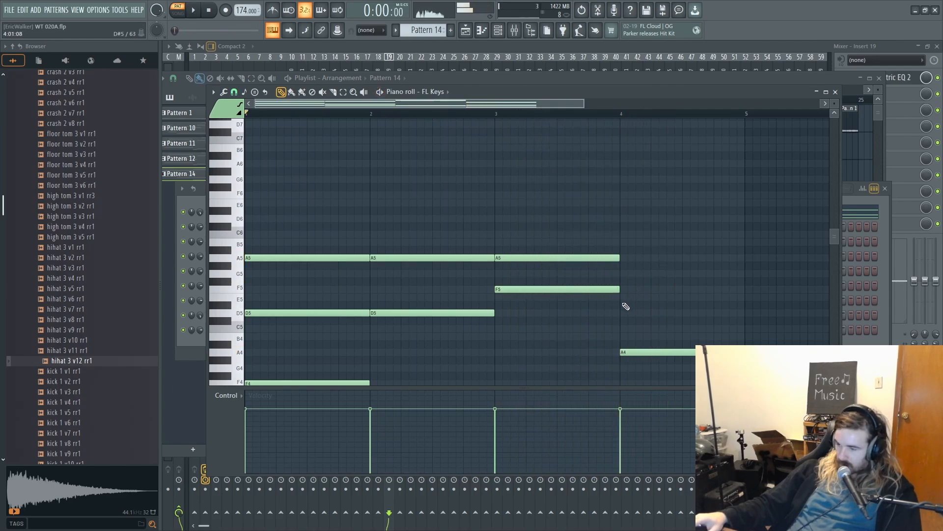
- Add a D5 note from step 5 and an F5 note from step 9 of bar 4, both ending with the bar
click(652, 313)
key(space)
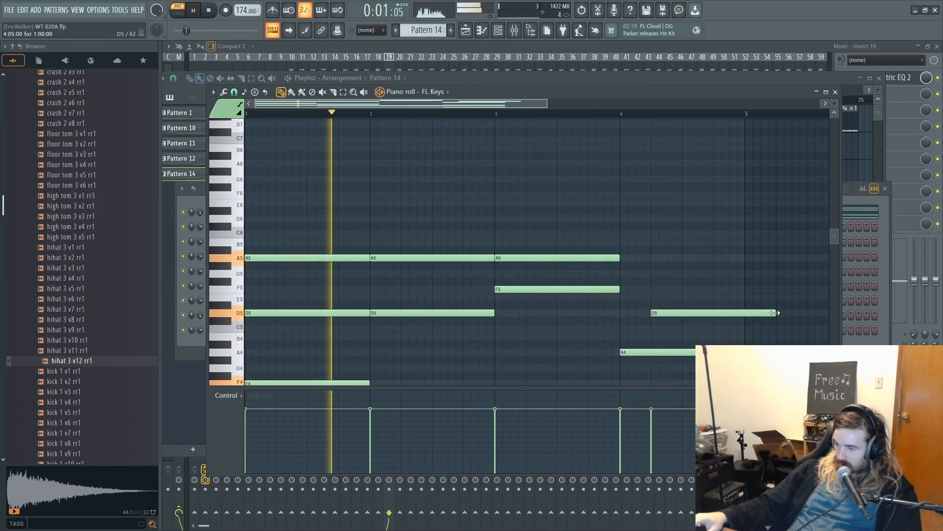
drag(774, 313, 744, 315)
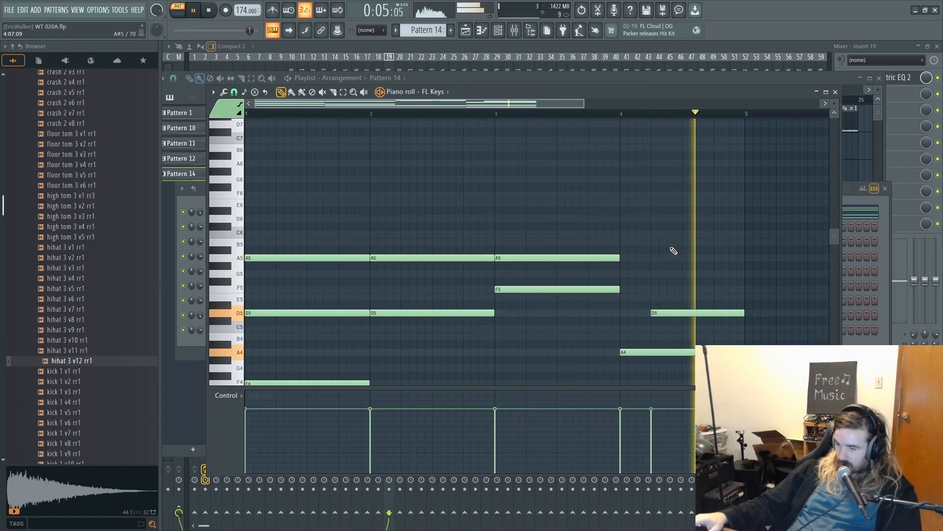
scroll(688, 276, up, 1)
key(space)
click(676, 314)
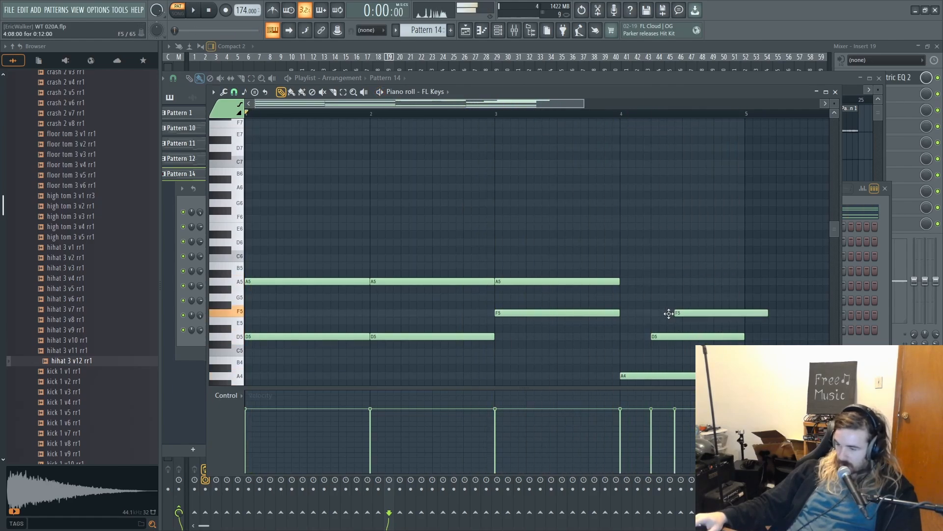
drag(675, 313, 683, 314)
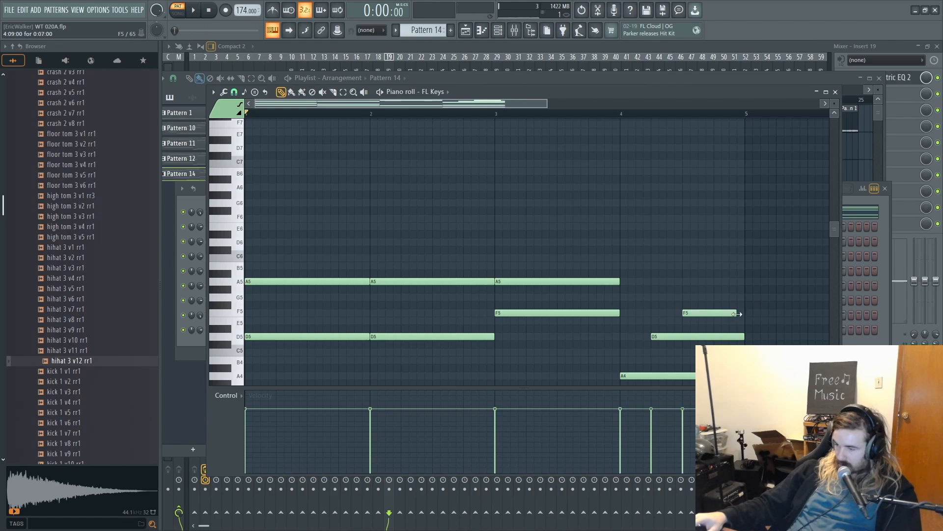
- Add a C5 note from step 13 to the end of bar 4, and return to the playlist after listening
scroll(740, 314, down, 2)
click(715, 305)
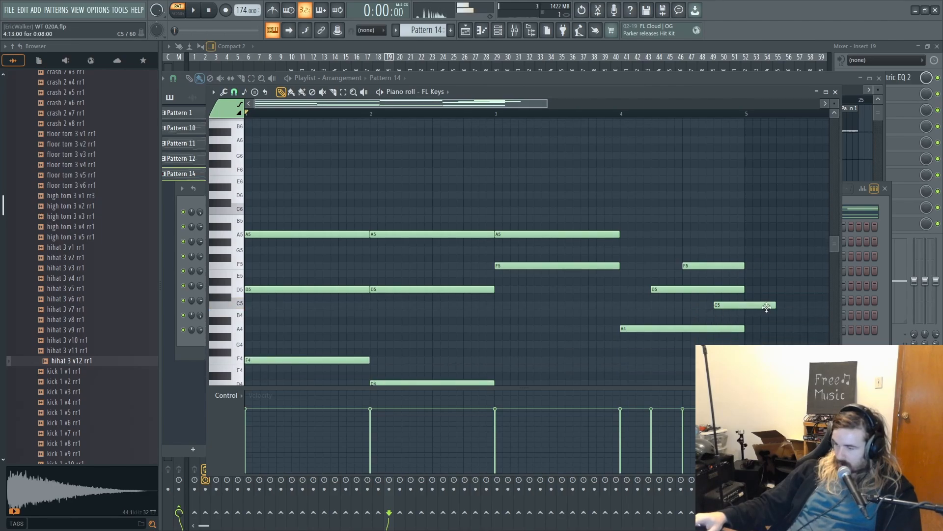
key(space)
drag(780, 308, 745, 308)
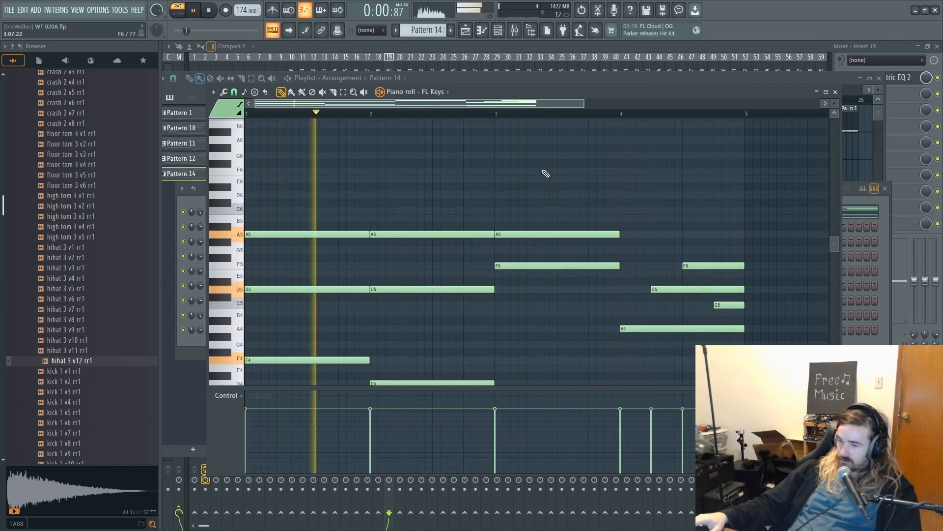
key(space)
key(F5)
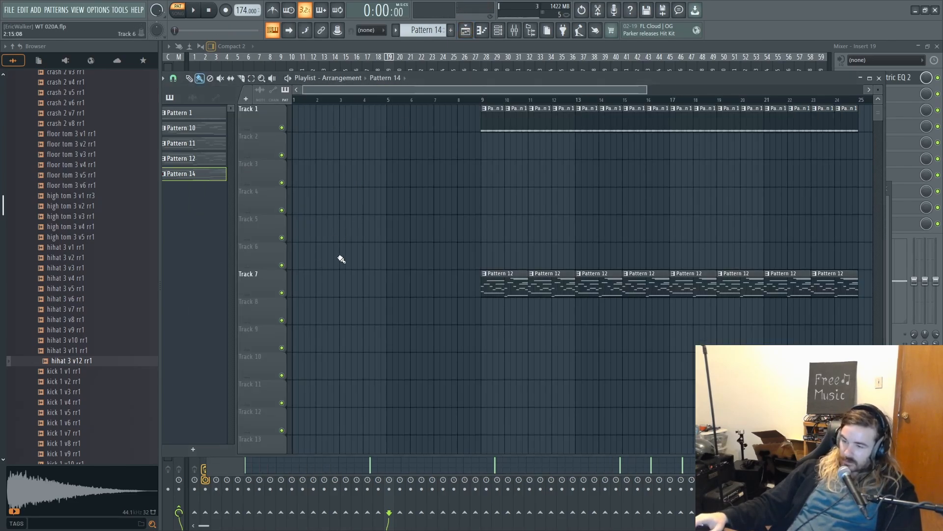
- Place two back-to-back Pattern 14 clips on Track 7 to fill bars 1 through 8 before the Pattern 12 clips
mouse_move(427, 290)
mouse_down()
mouse_move(280, 284)
mouse_move(339, 231)
mouse_up()
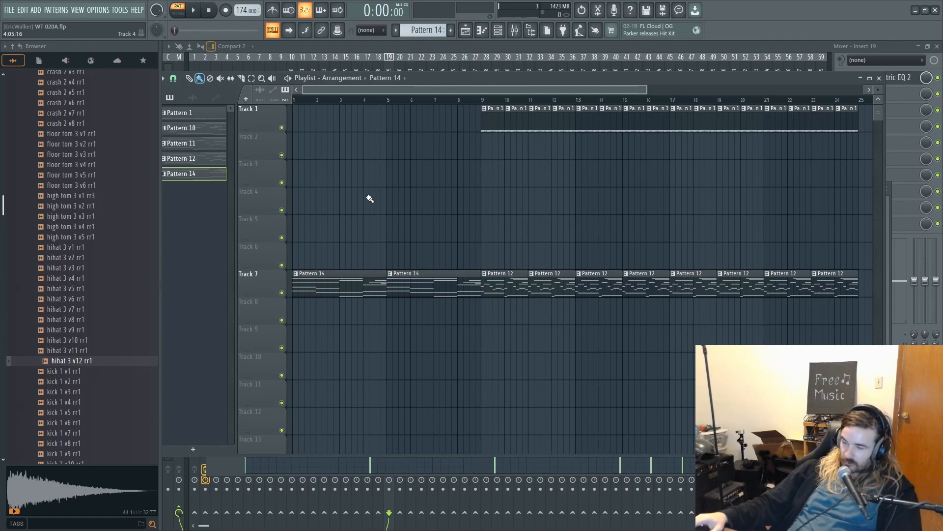
- Insert a Toxic Biohazard channel above Morphine in the channel rack and reset its program to a blank sound
click(497, 29)
right_click(296, 230)
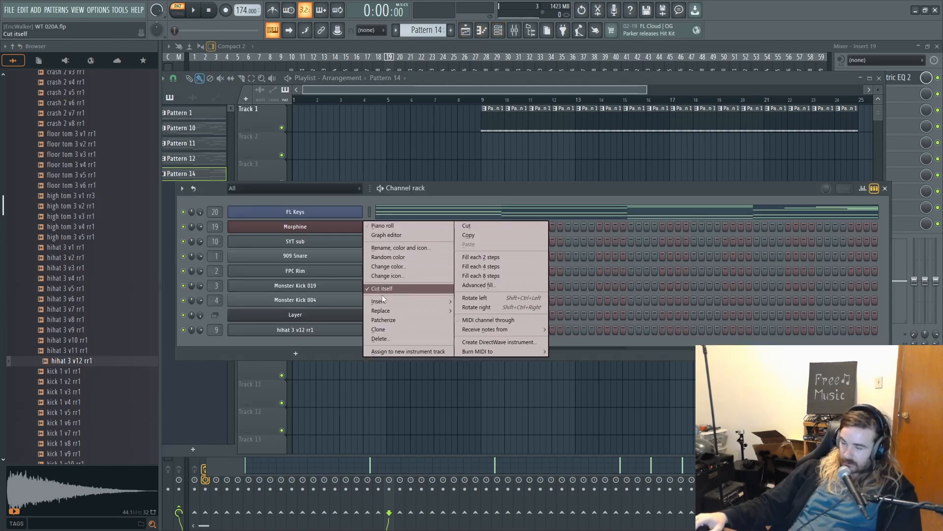
mouse_move(393, 301)
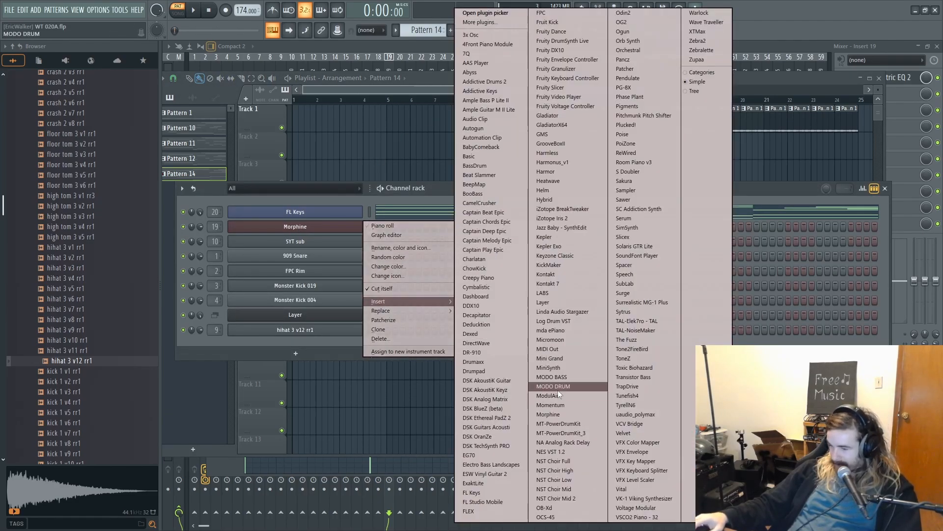
click(640, 368)
click(653, 156)
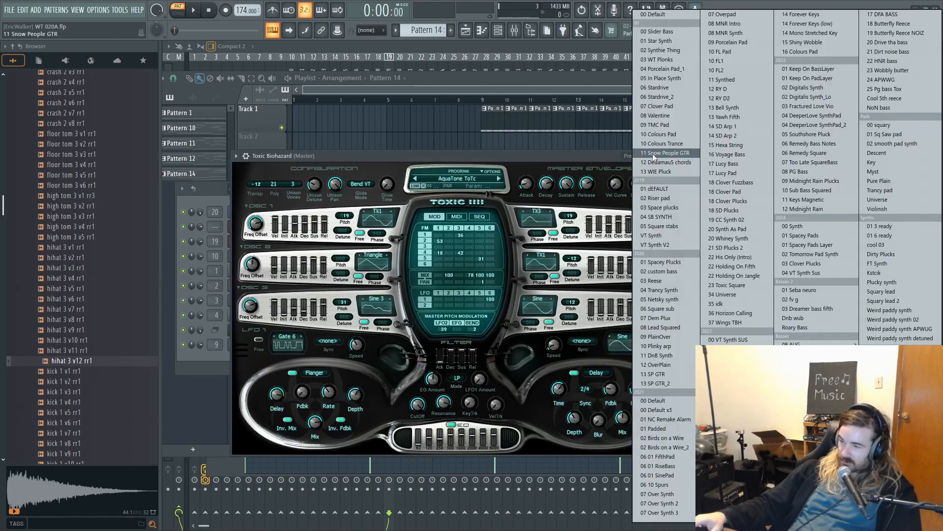
click(494, 174)
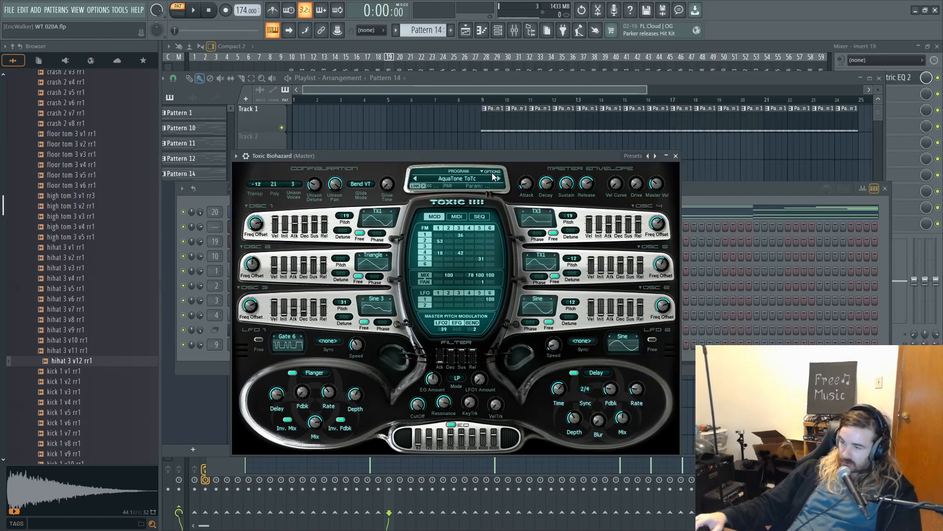
click(494, 175)
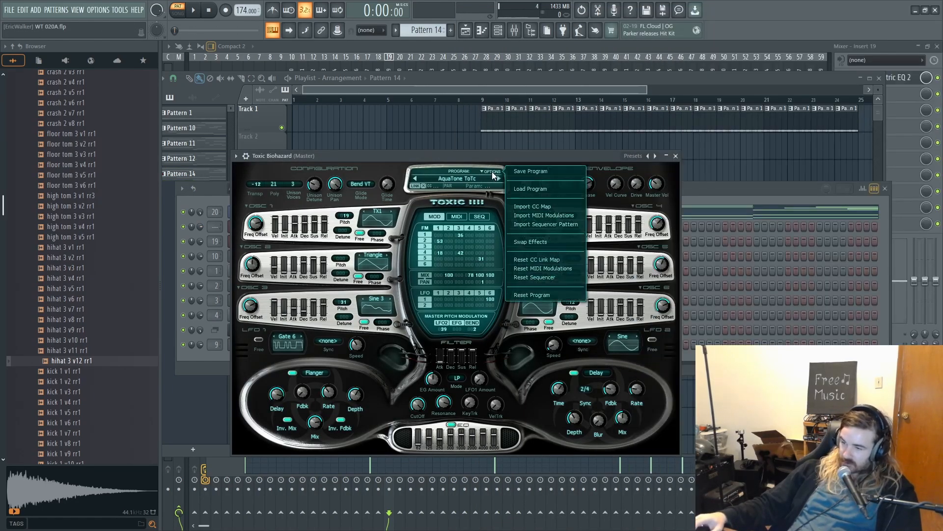
click(521, 295)
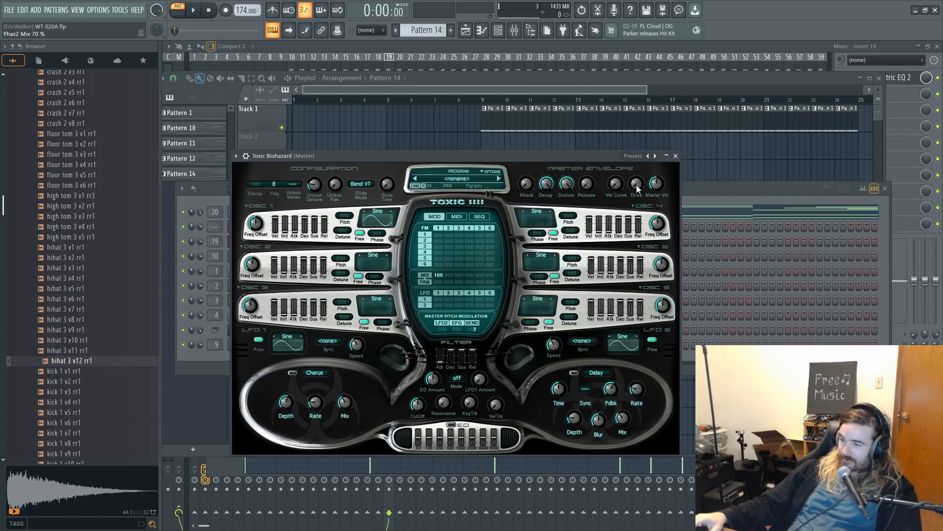
- Shape the Toxic Biohazard sound with raised Drive, a Square wave on oscillator 1, 3 unison voices and 3% unison detune
drag(636, 184, 636, 153)
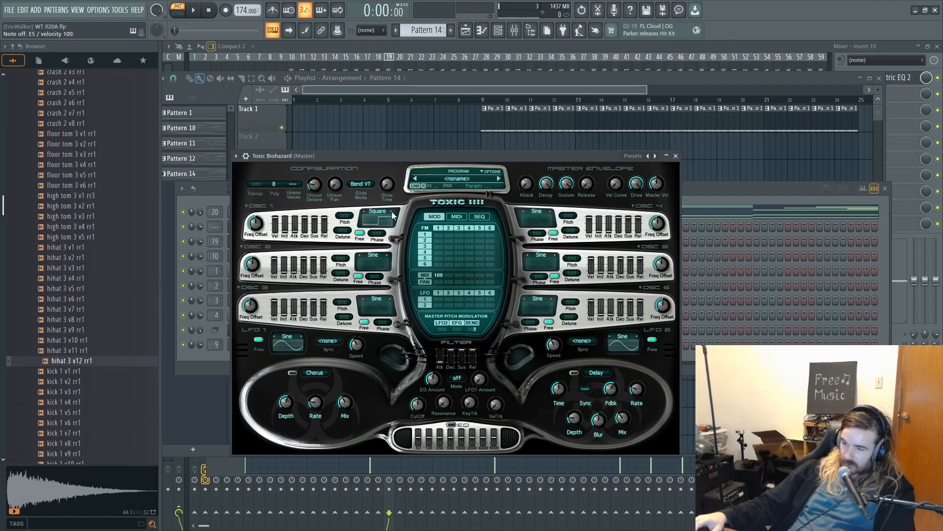
key(m)
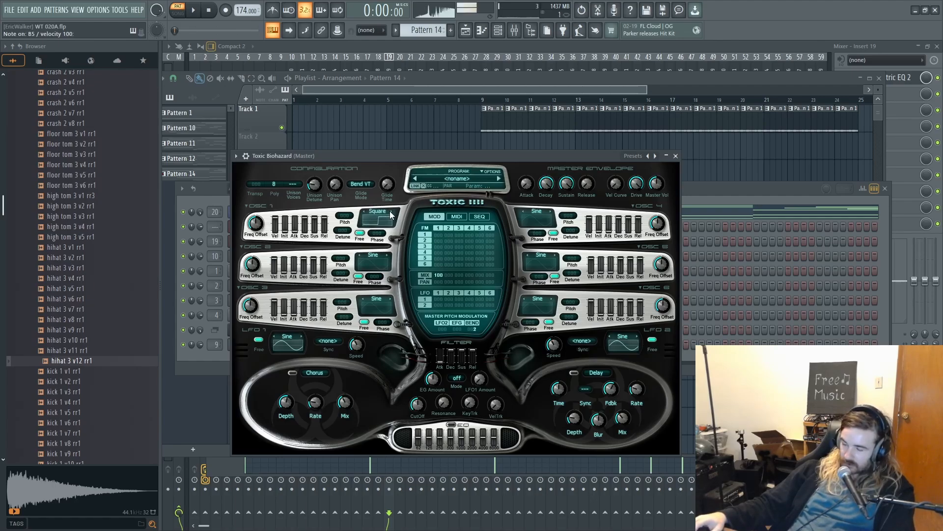
click(295, 184)
click(313, 189)
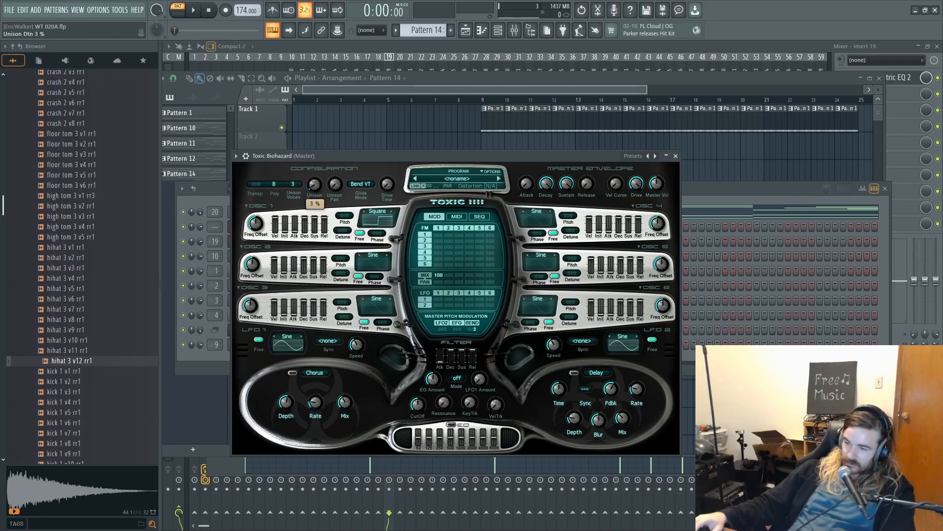
key(c)
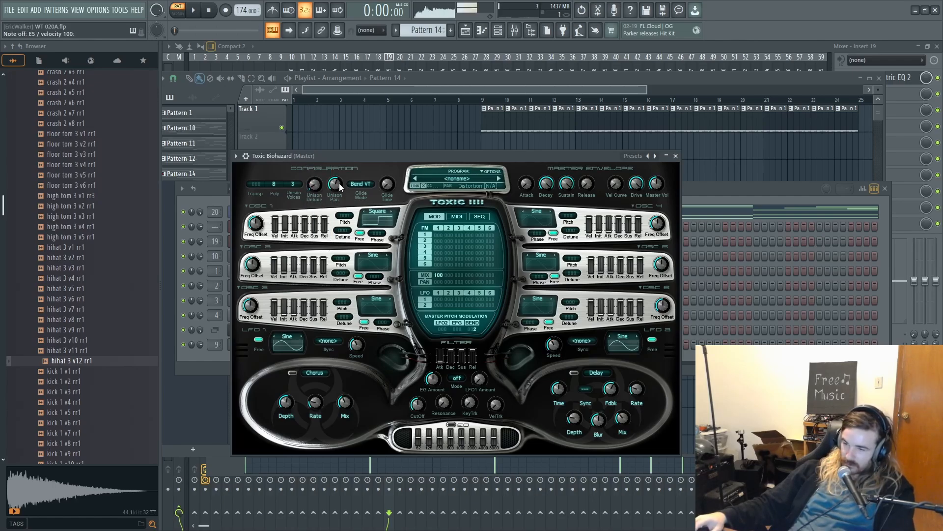
- Enable Mono polyphony in Toxic Biohazard's detailed settings and test it with a few played notes
click(246, 156)
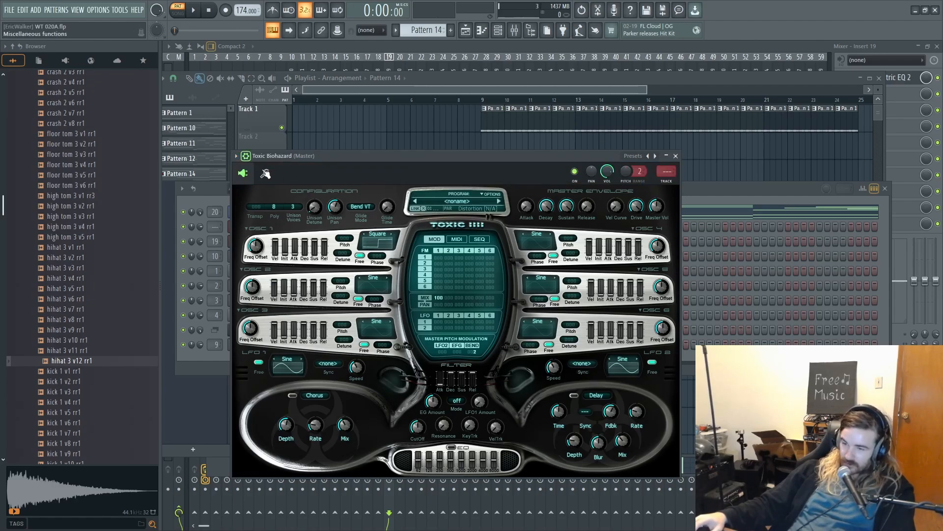
click(266, 173)
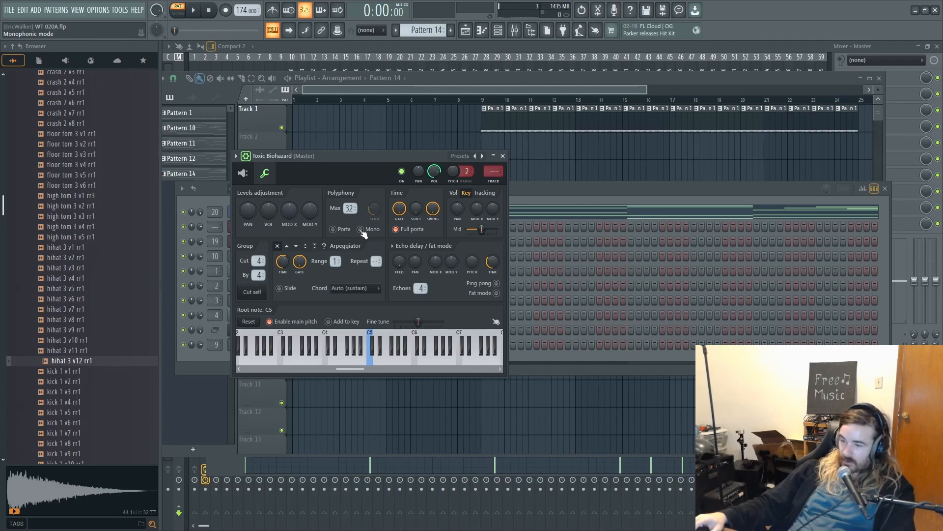
key(e)
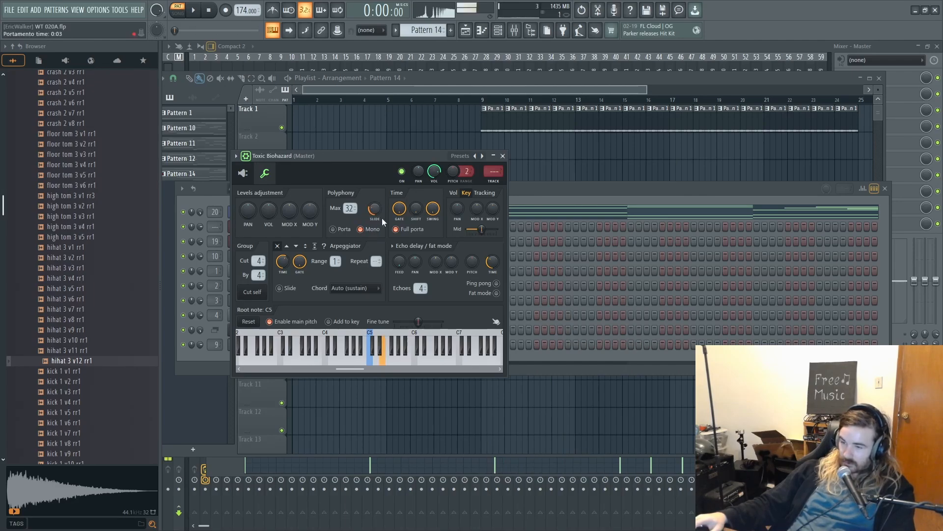
key(u)
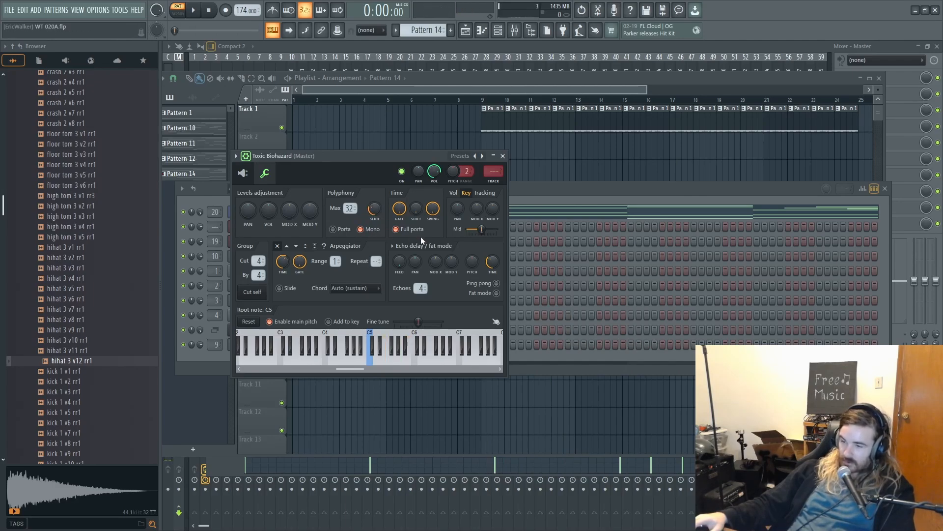
key(y)
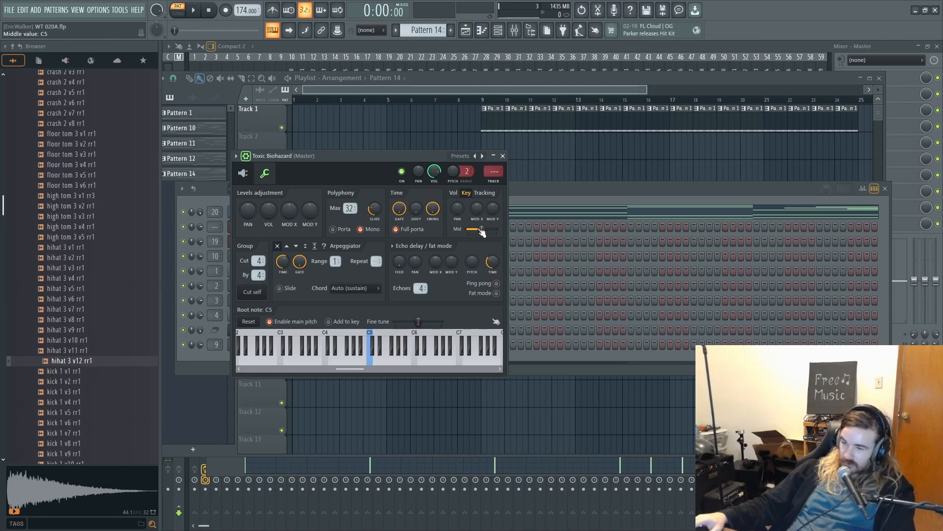
- In Toxic Biohazard's piano roll, add one-bar notes A5 in bar 1, D5 in bar 2 and F5 in bar 3
click(559, 186)
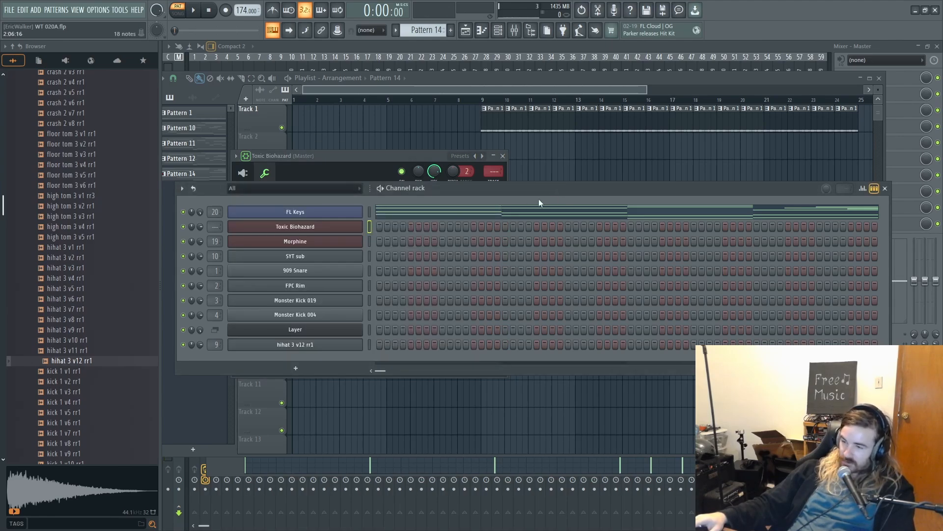
right_click(336, 235)
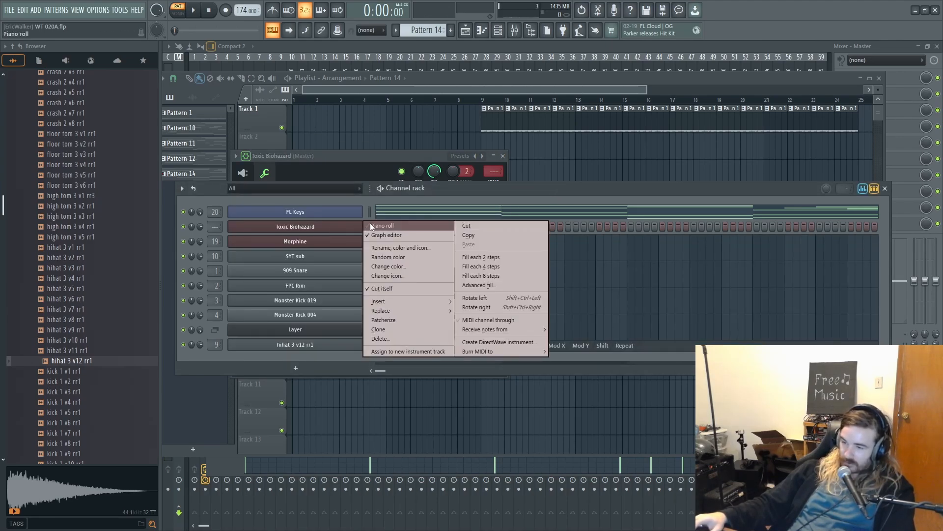
click(376, 223)
scroll(350, 263, up, 1)
click(250, 247)
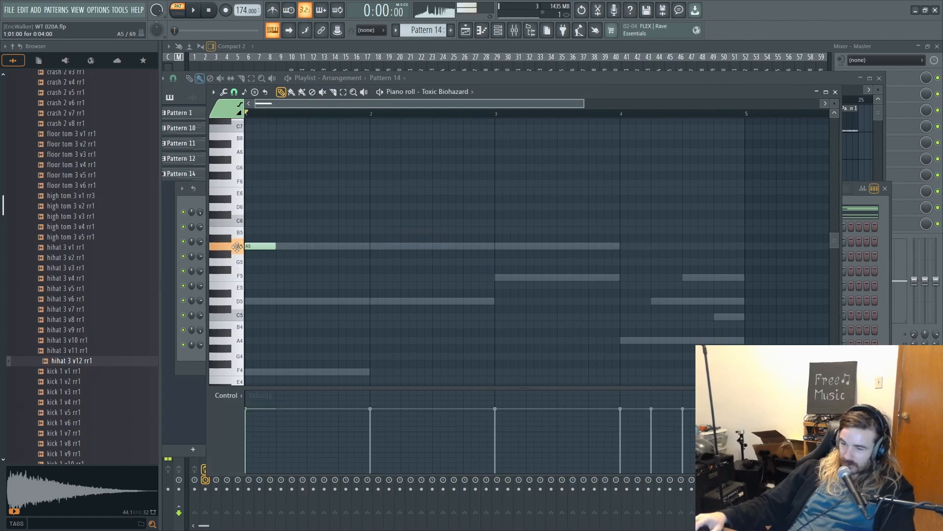
drag(276, 248, 349, 250)
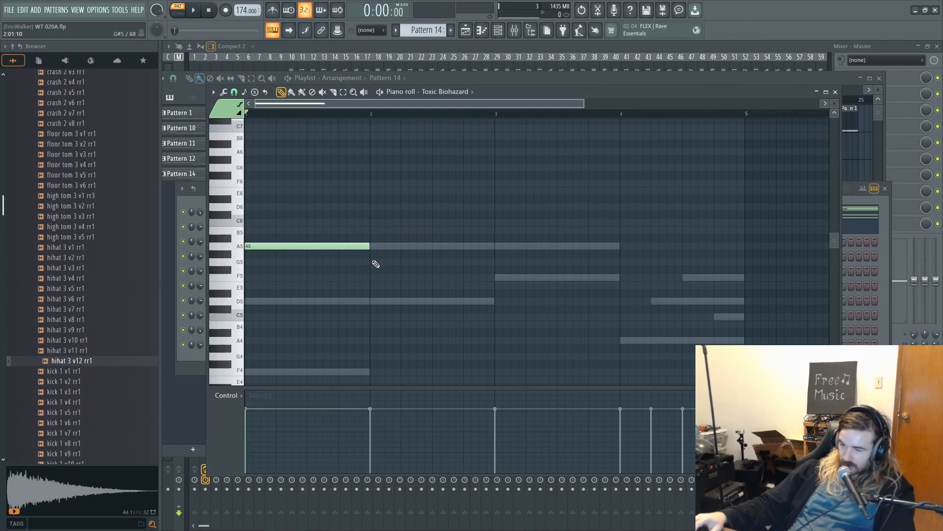
click(381, 301)
drag(490, 278, 498, 278)
drag(622, 329, 497, 297)
- Fill bar 4 with five-step notes A4, D5 and F5 at steps 1, 5 and 9, plus C5 from step 13 to the bar's end
click(505, 313)
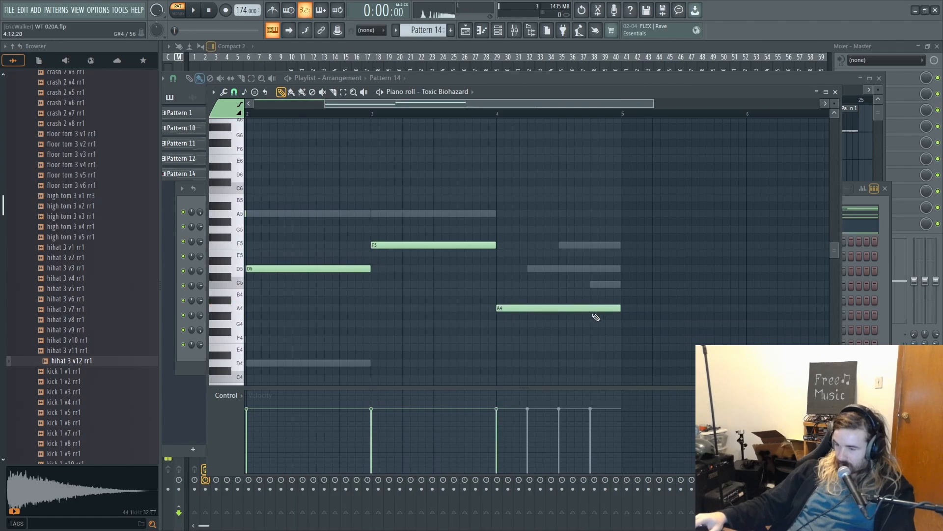
drag(616, 308, 540, 300)
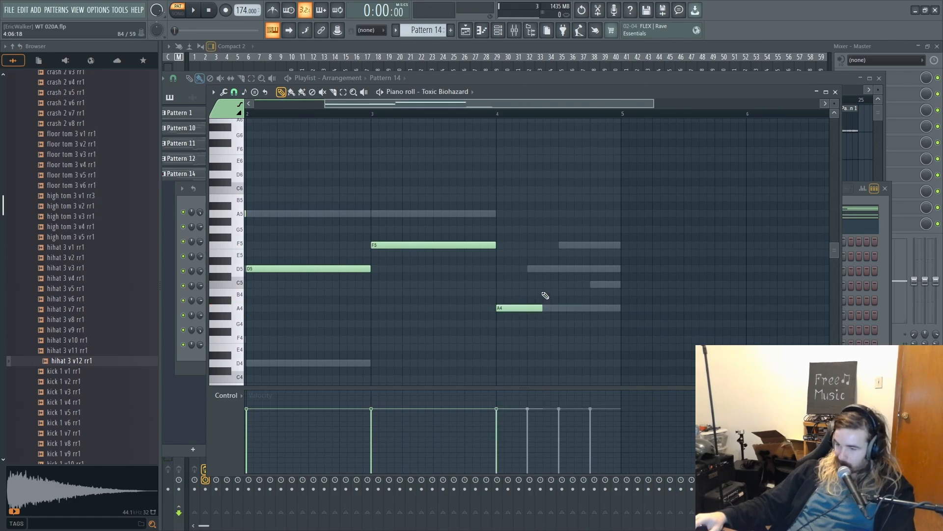
click(530, 269)
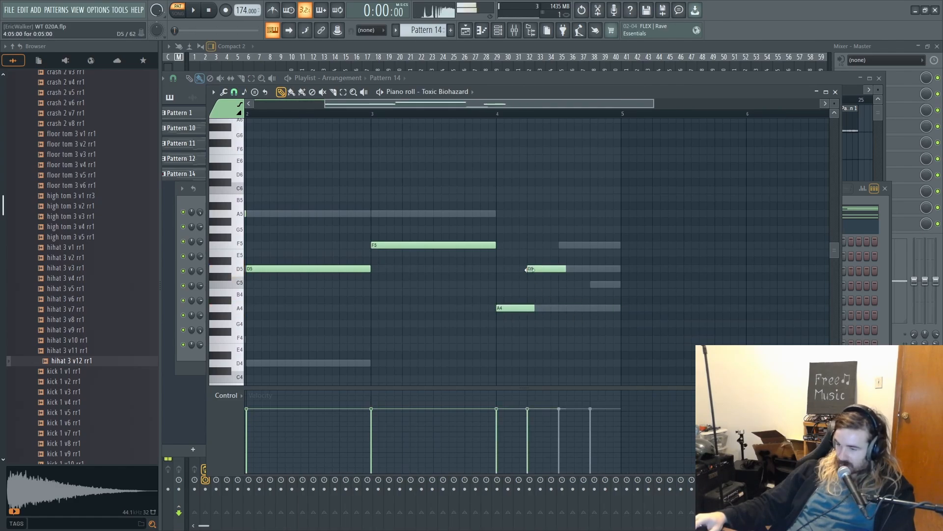
click(561, 252)
drag(570, 254, 571, 244)
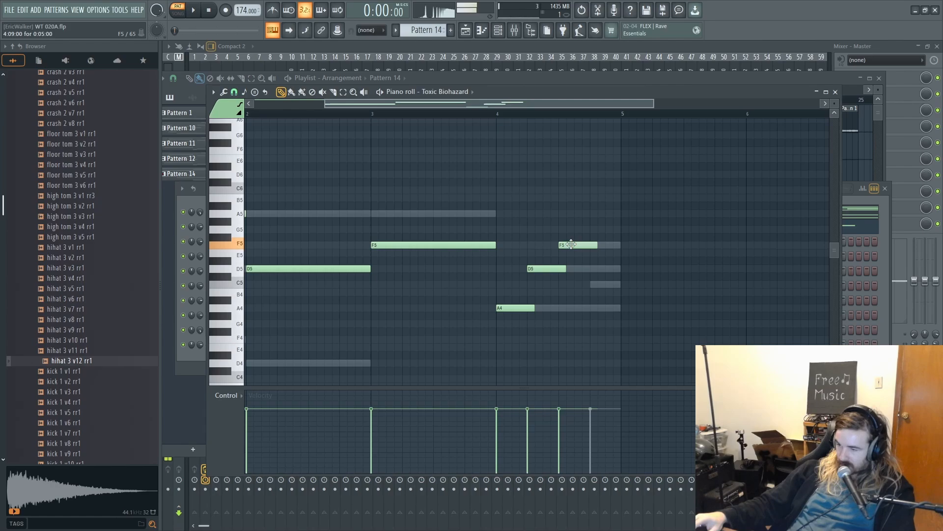
click(596, 284)
key(space)
drag(625, 285, 621, 285)
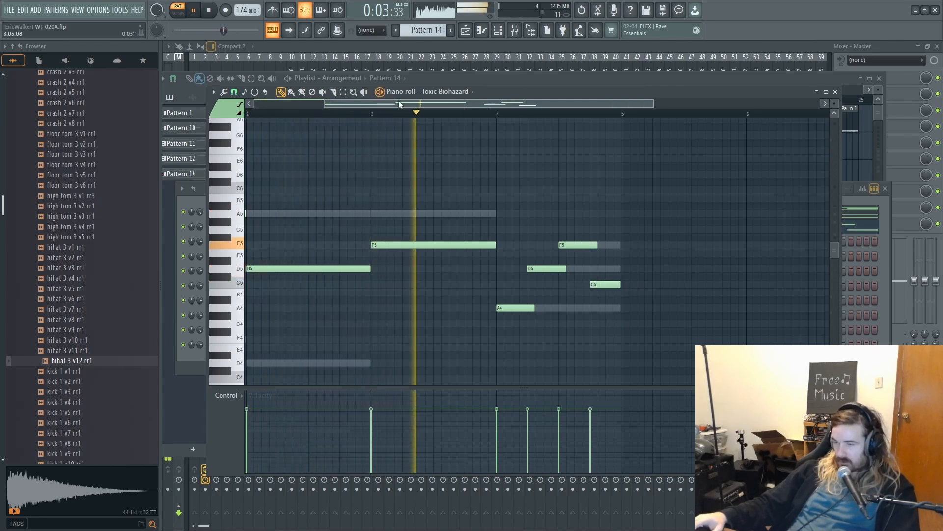
- Raise the bar 2 note to C6 and transpose the four bar 4 notes up an octave, checking with playback
scroll(392, 118, down, 3)
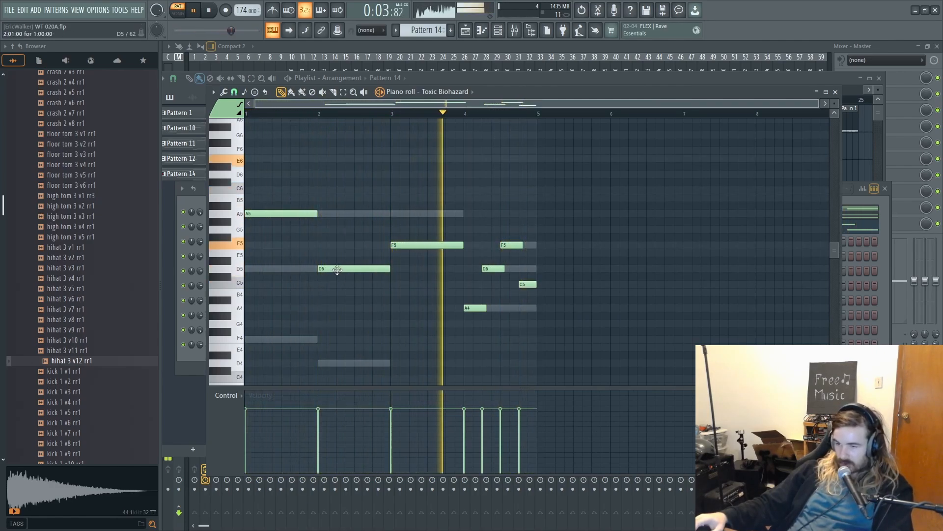
drag(337, 262, 338, 184)
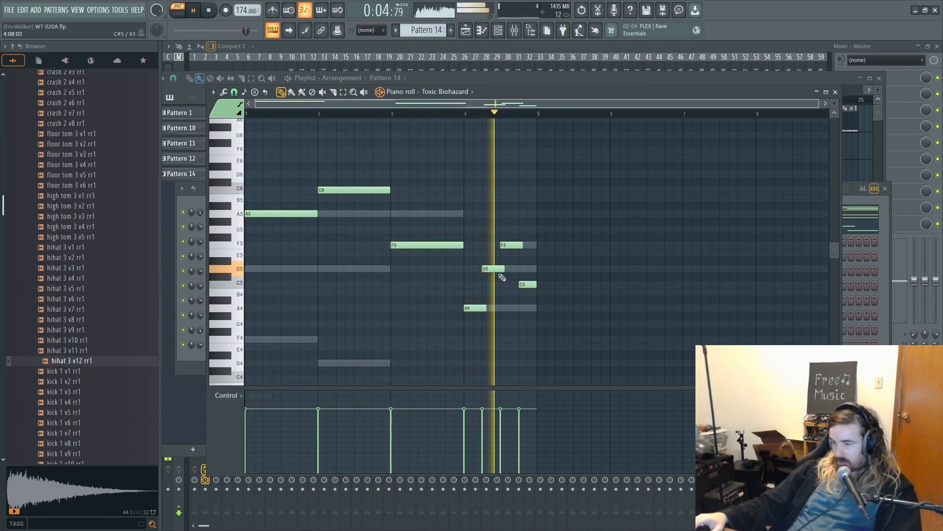
drag(461, 237, 533, 311)
key(space)
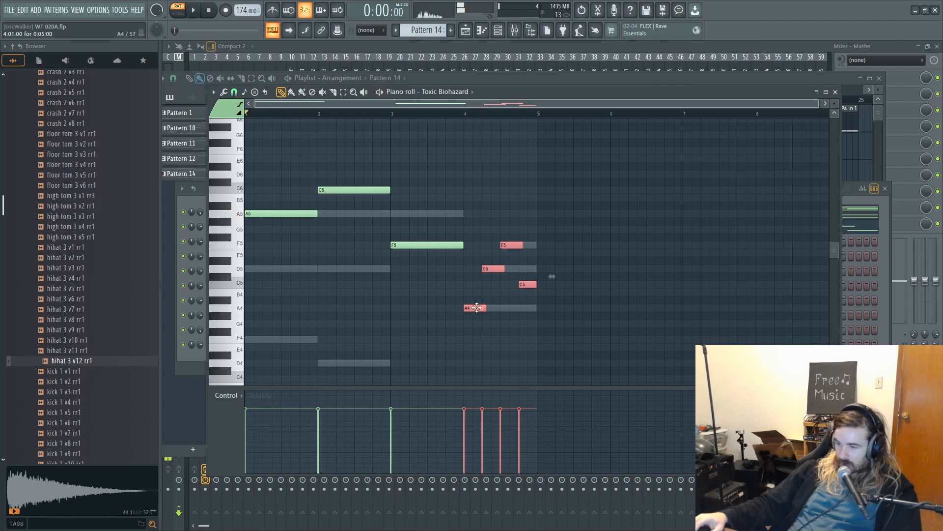
drag(477, 305, 477, 210)
key(space)
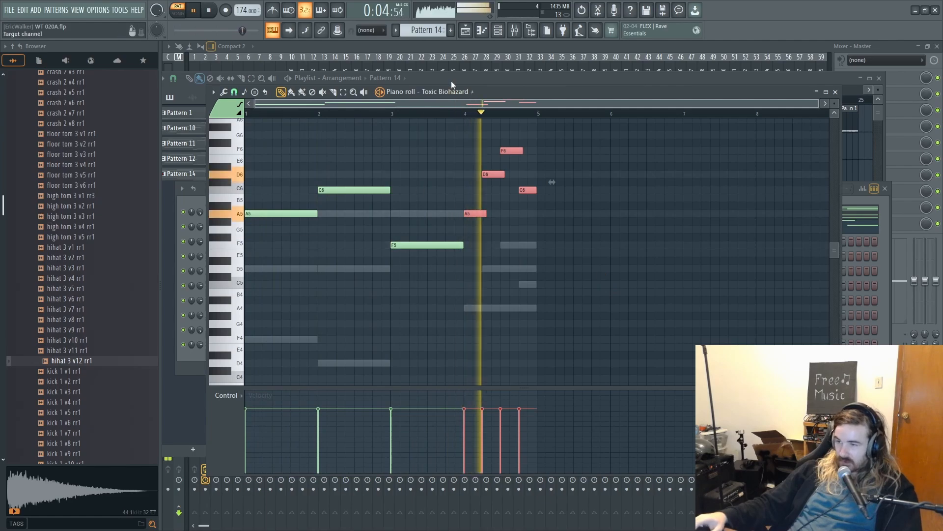
- Return to the playlist in song mode and select bars 1 to 4 as the playback loop
key(F5)
key(space)
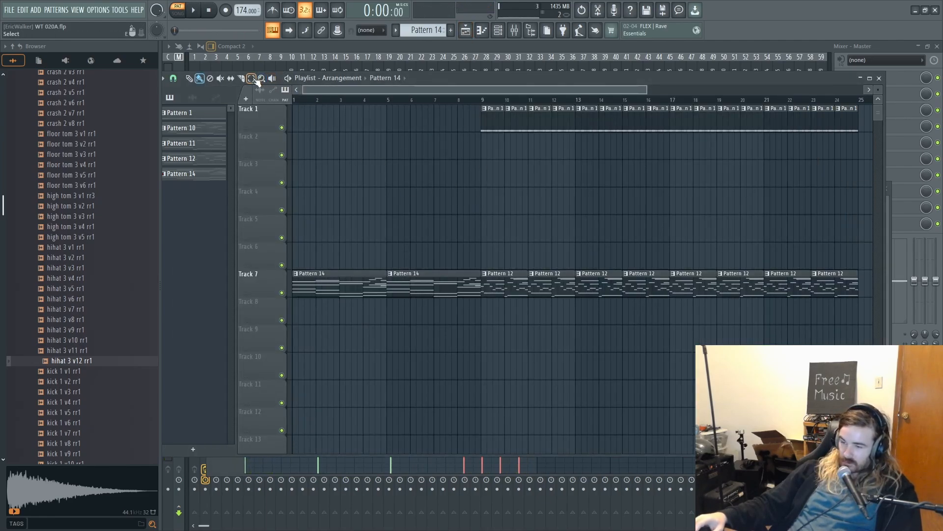
scroll(322, 100, up, 4)
scroll(322, 100, down, 2)
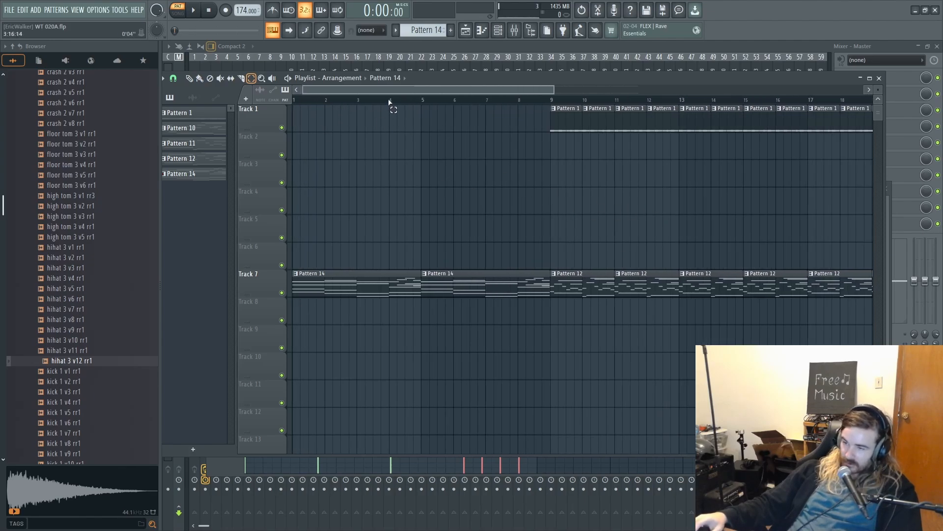
drag(390, 102, 233, 81)
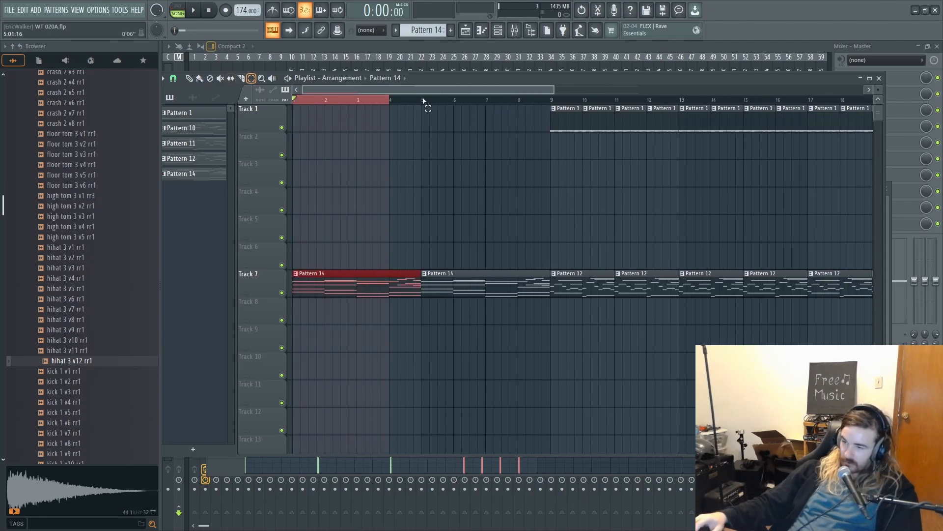
drag(423, 100, 181, 96)
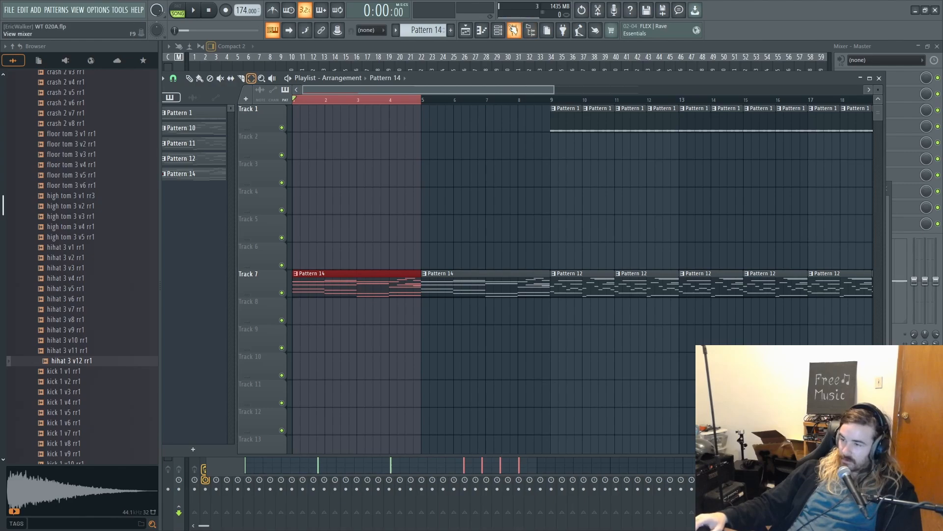
- Open the mixer, start song playback and solo Insert 20 to hear it alone
click(515, 30)
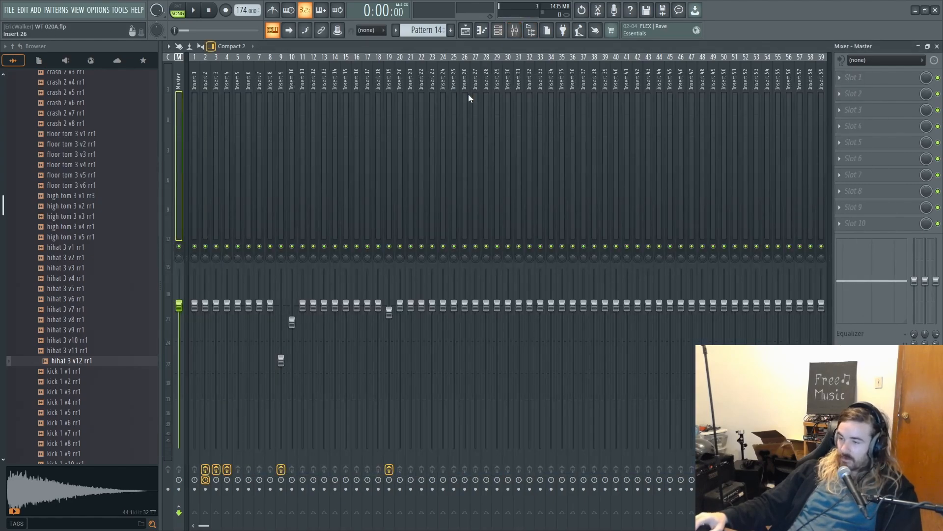
key(space)
click(400, 246)
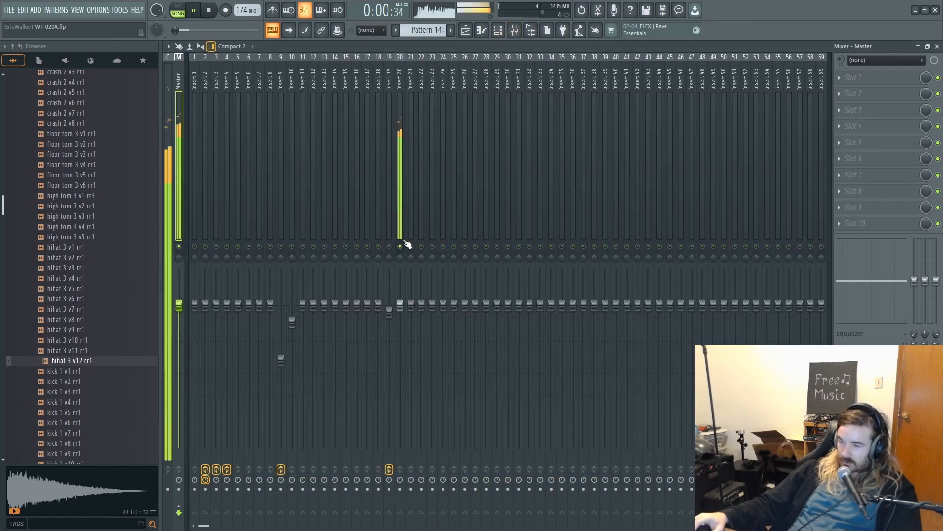
- Stop playback and route the Toxic Biohazard channel to mixer insert 18
key(space)
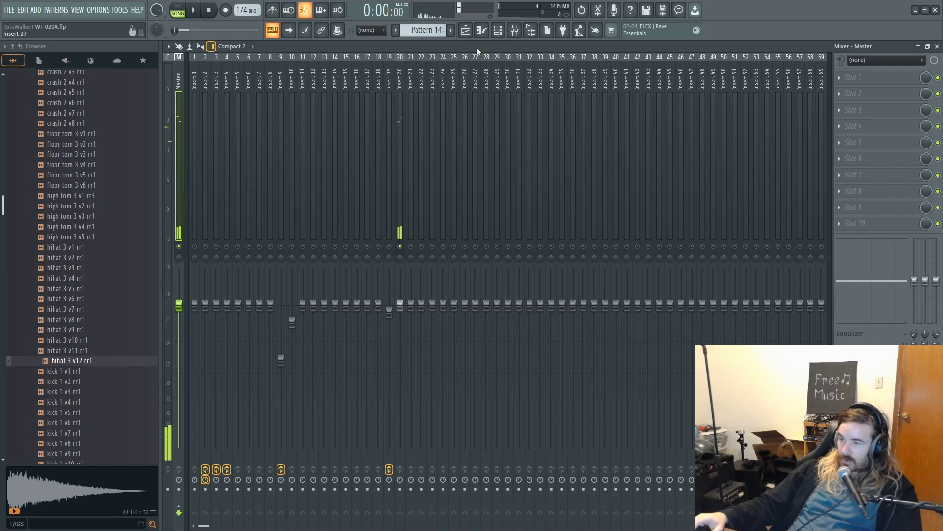
key(F6)
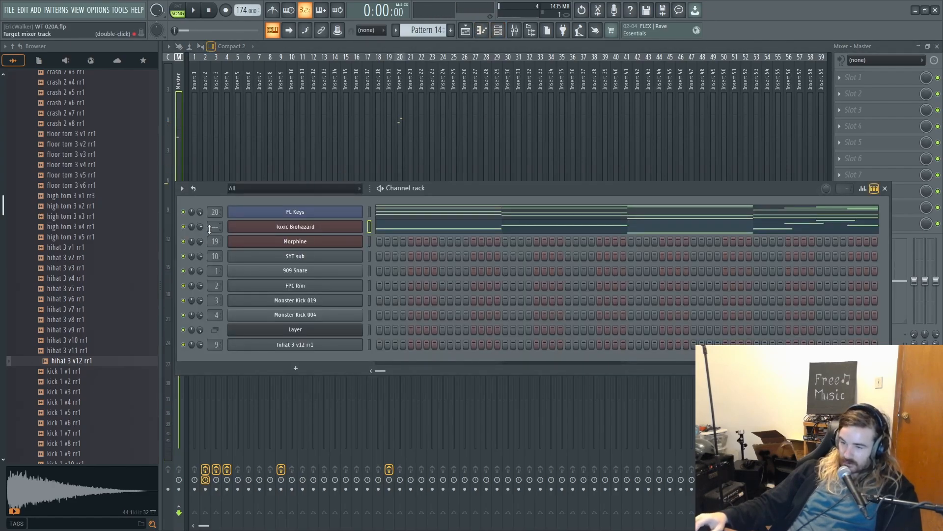
drag(209, 228, 210, 213)
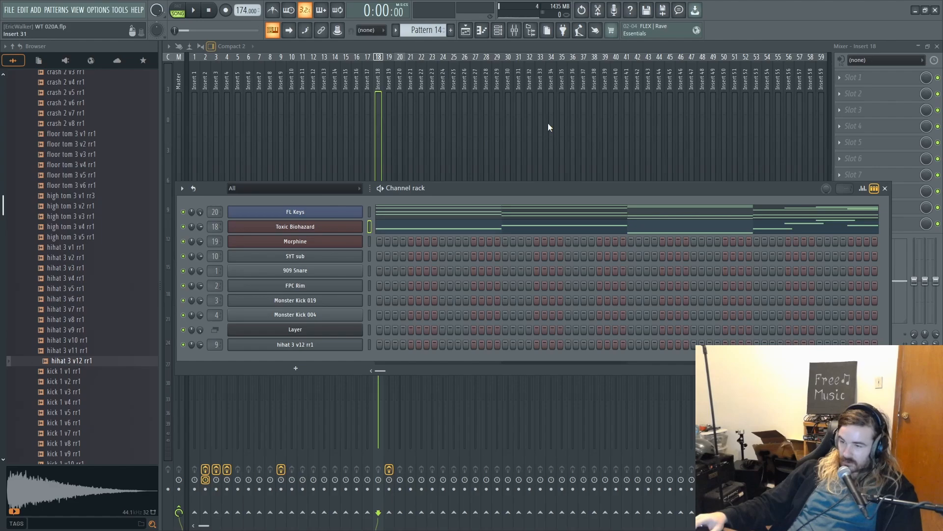
- Load Fruity Love Philter in slot 1 of Insert 18 and choose the "Basic with alt panning" preset
click(879, 77)
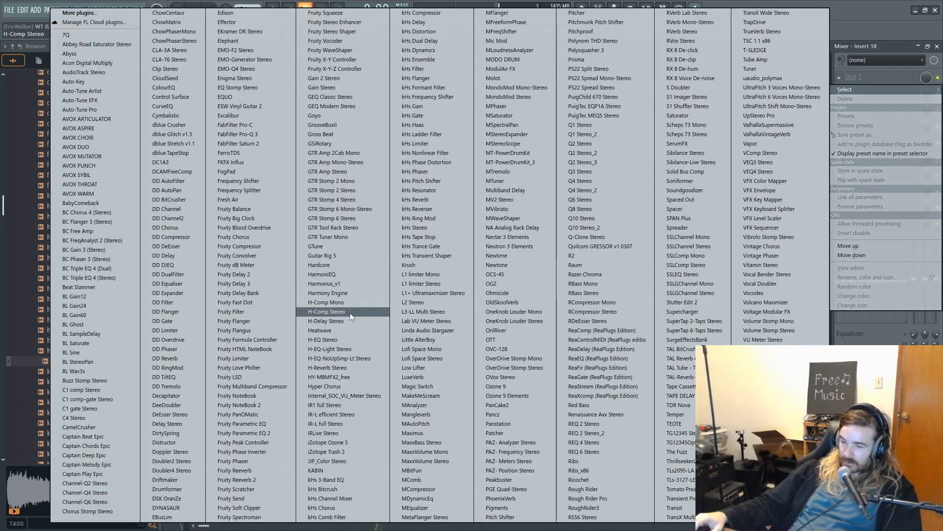
click(248, 366)
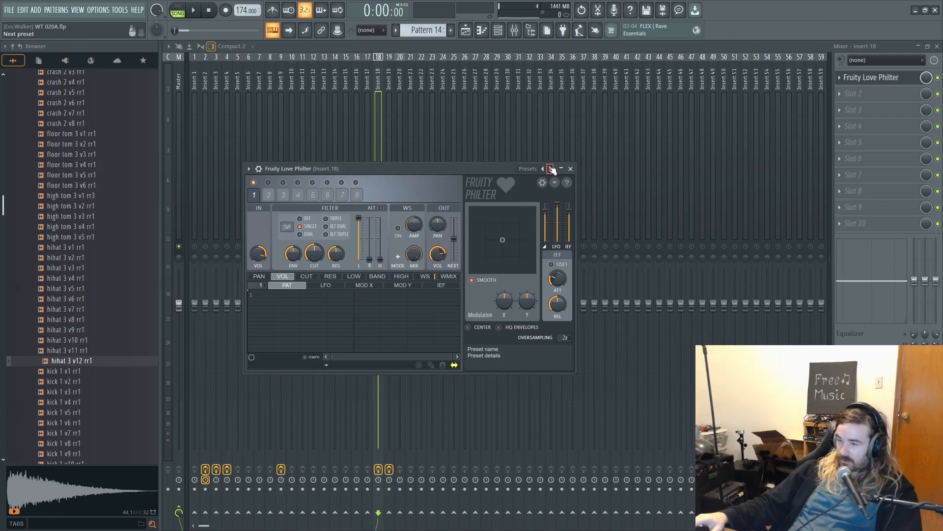
click(550, 169)
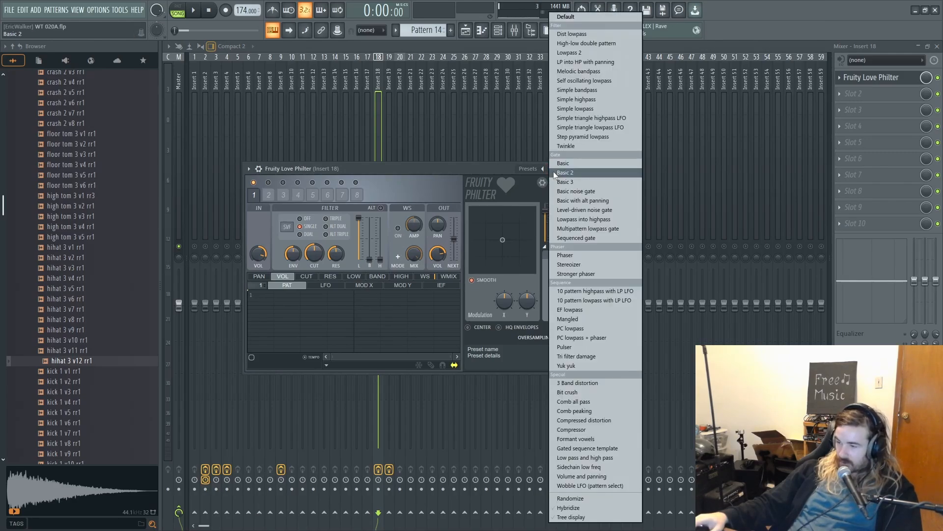
click(581, 200)
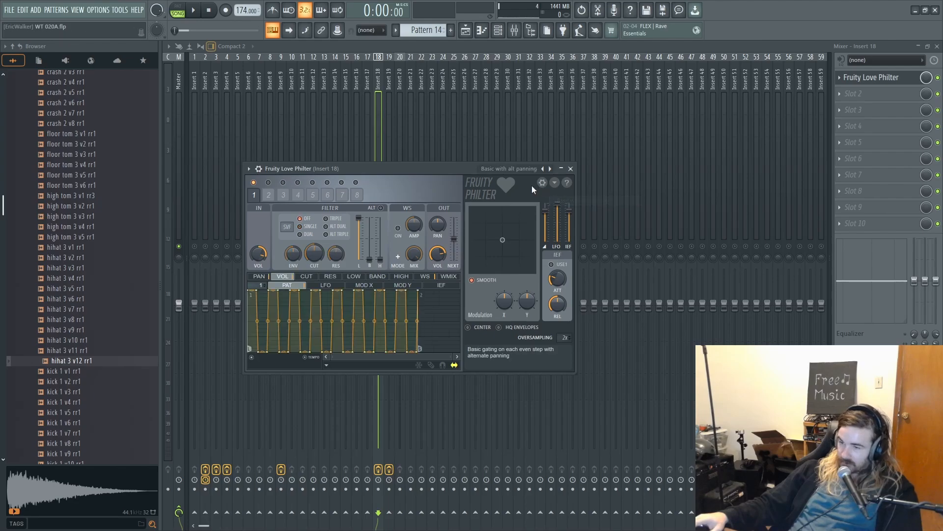
- Unsolo Insert 20 so all mixer tracks are active, and play the song to hear the gated Toxic Biohazard
key(space)
click(383, 119)
key(space)
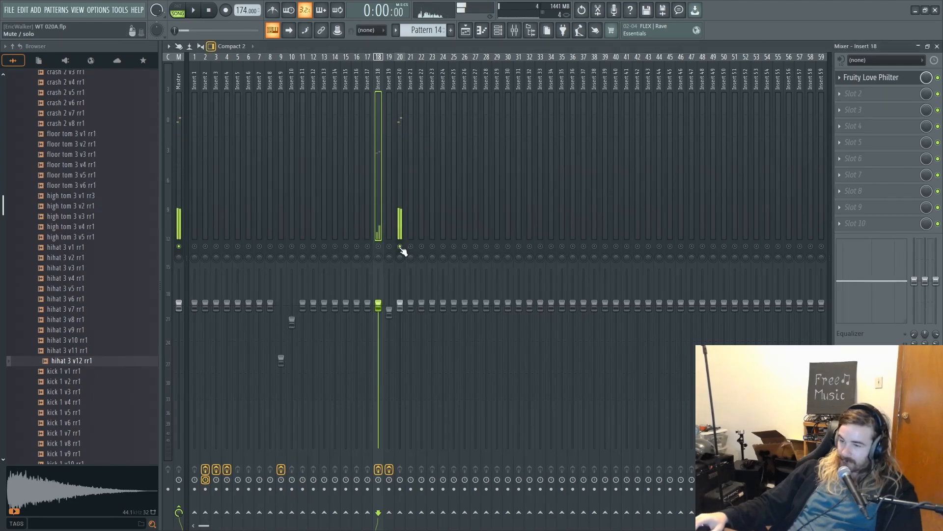
right_click(388, 246)
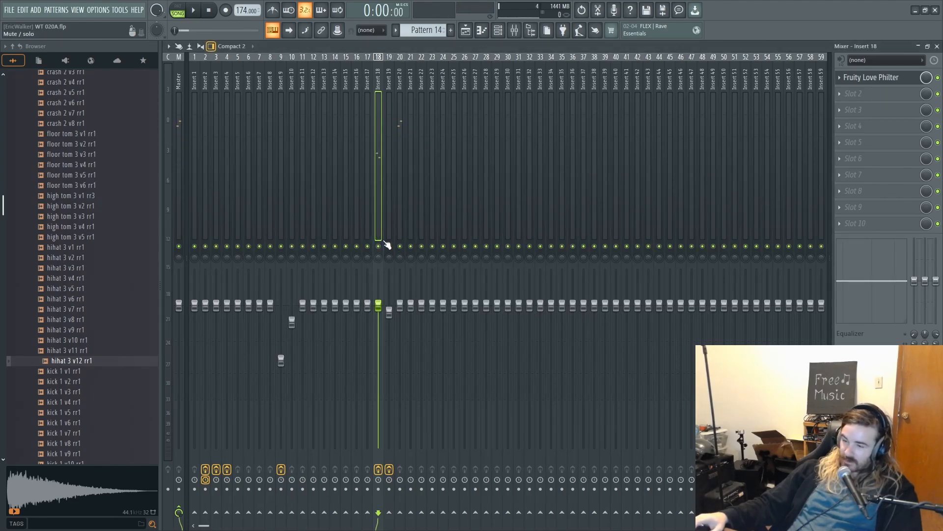
key(space)
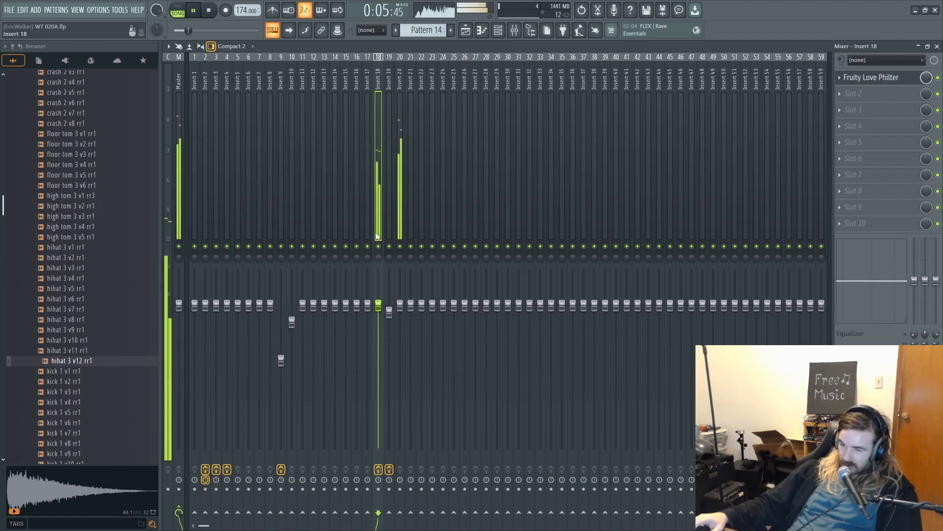
key(space)
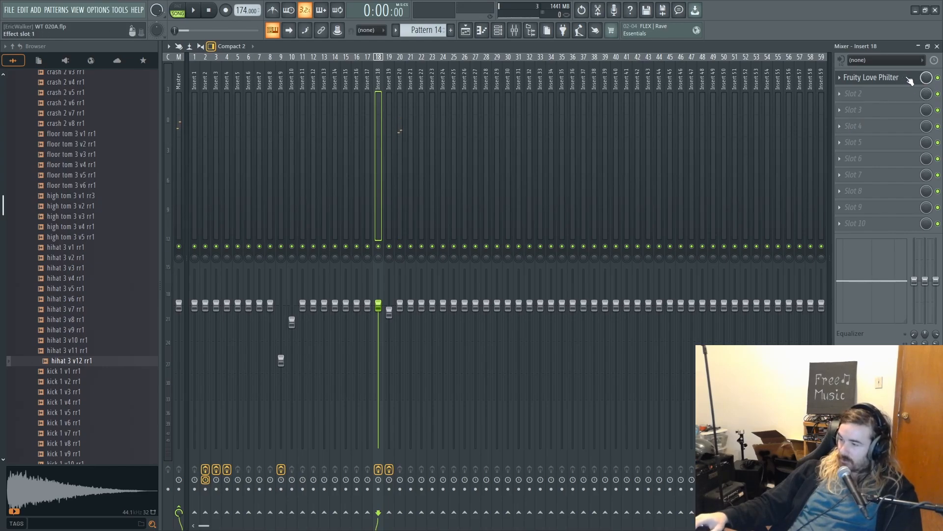
- Create an automation clip for Fruity Love Philter's mute switch and move it to Track 8 in the playlist
right_click(940, 78)
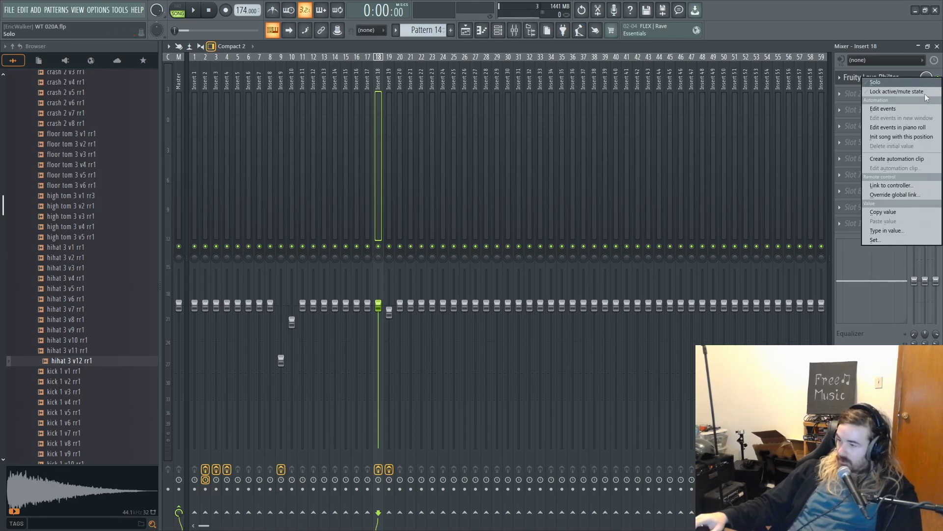
click(905, 158)
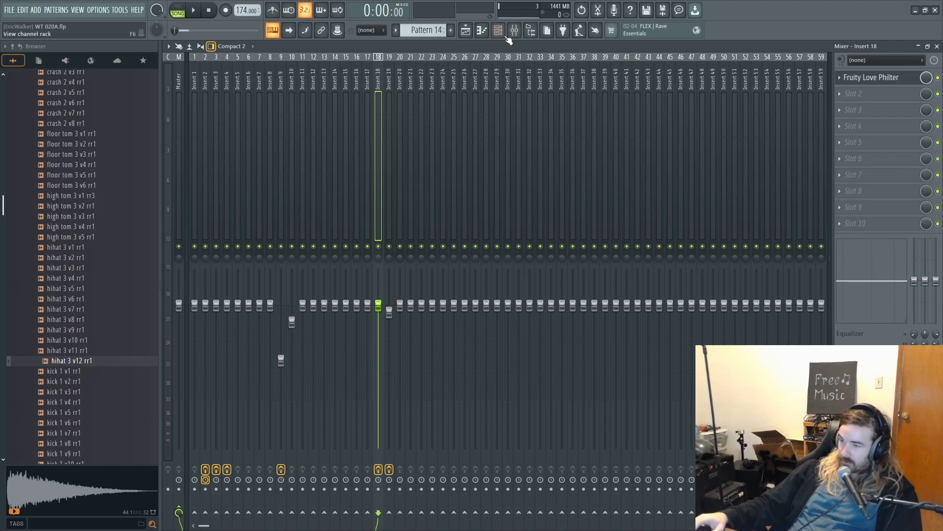
click(465, 30)
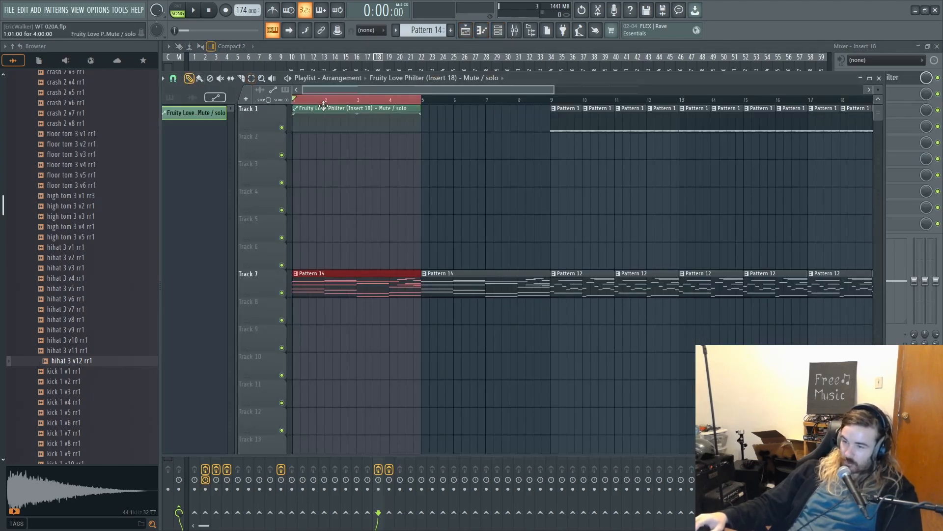
drag(324, 105, 324, 302)
scroll(366, 203, down, 3)
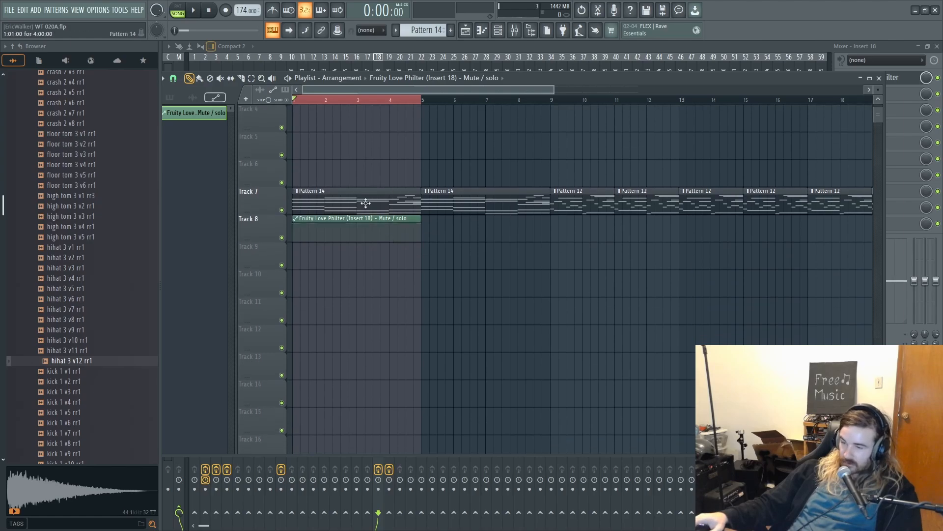
- Shape the Love Philter mute automation so it drops from on to off at the start of bar 4
scroll(325, 122, up, 2)
scroll(478, 308, up, 1)
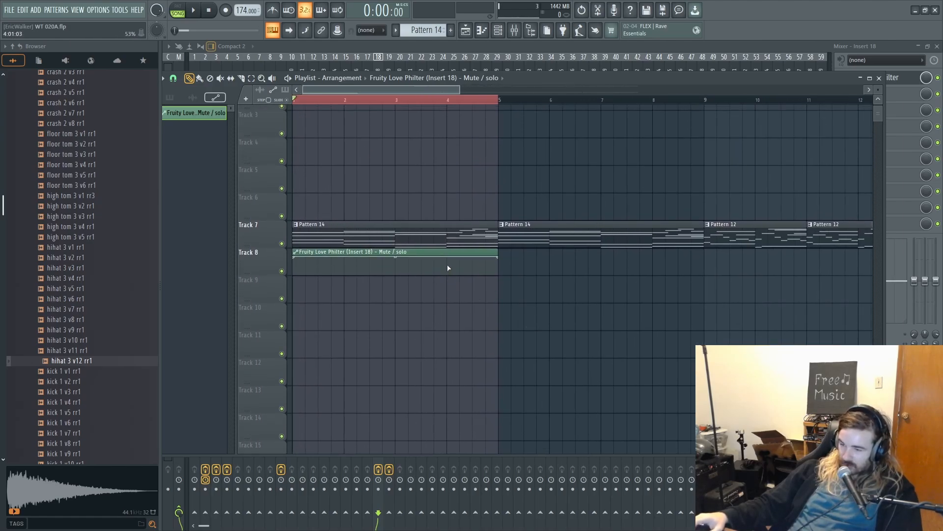
right_click(448, 266)
drag(448, 262, 448, 249)
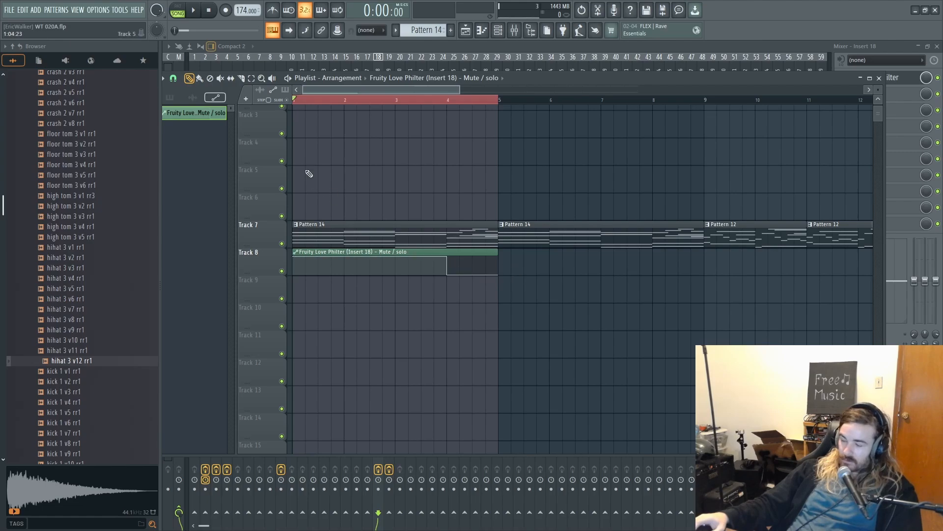
- Clear the bars 1 to 4 selection and play the song into bar 4 to check the filter automation
click(302, 102)
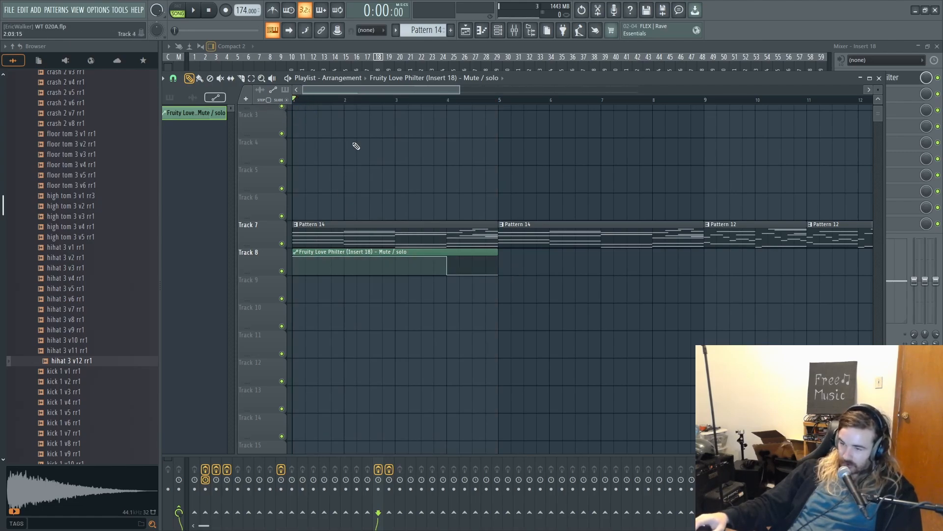
key(space)
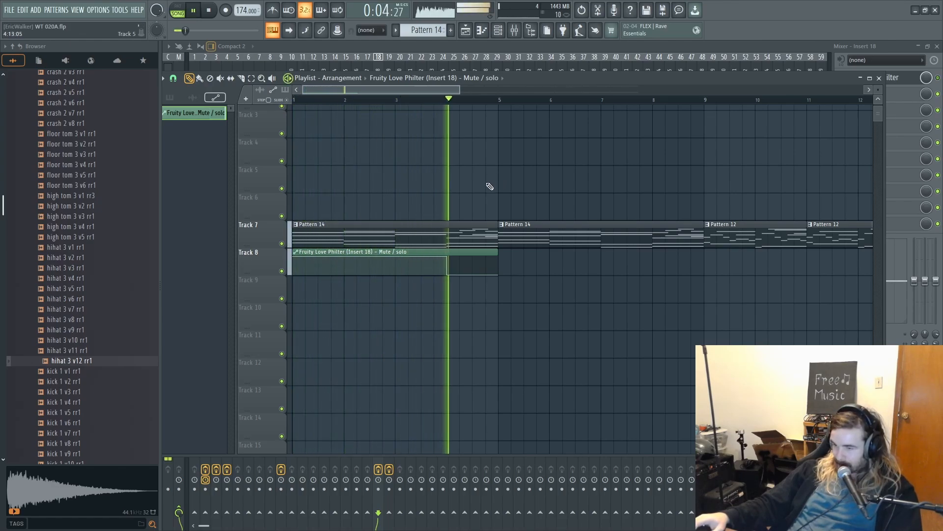
key(space)
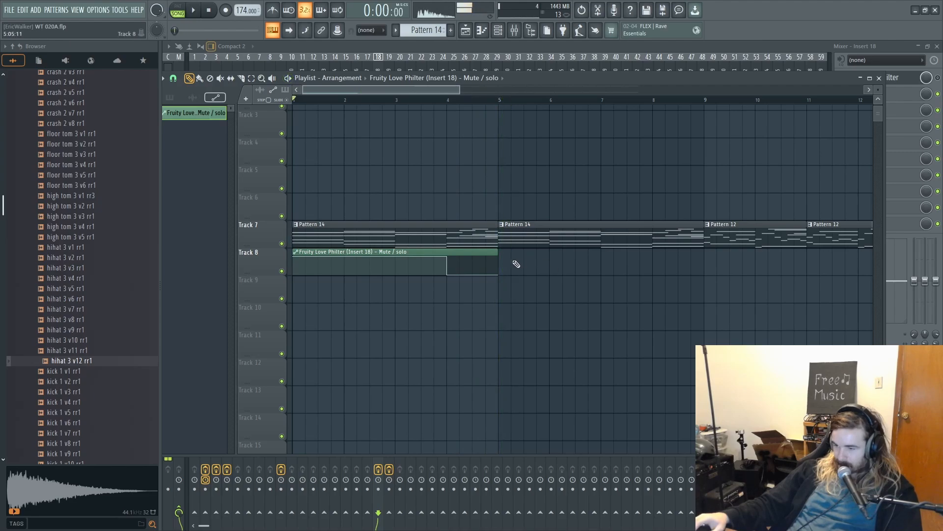
- Place a copy of the Love Philter automation clip at bar 5 on Track 8 and play the song to check it
click(501, 263)
scroll(595, 228, down, 2)
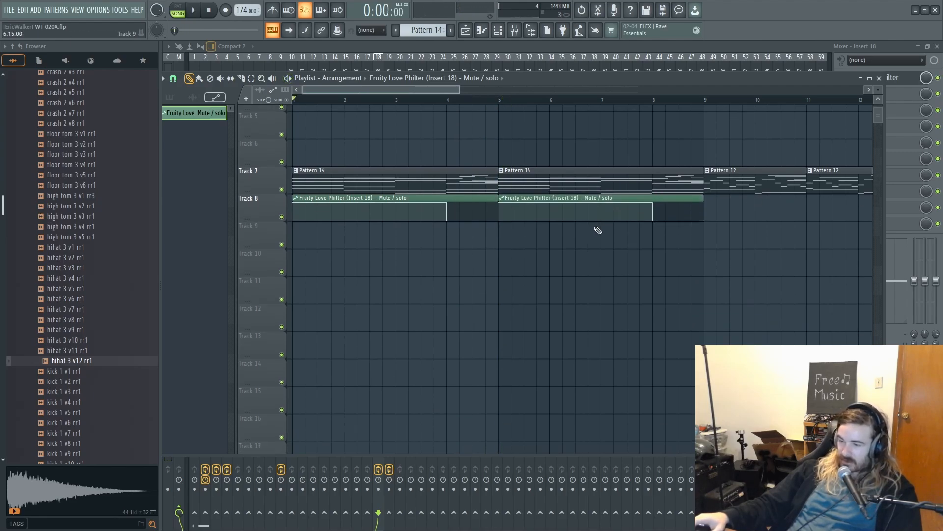
scroll(548, 267, up, 2)
key(space)
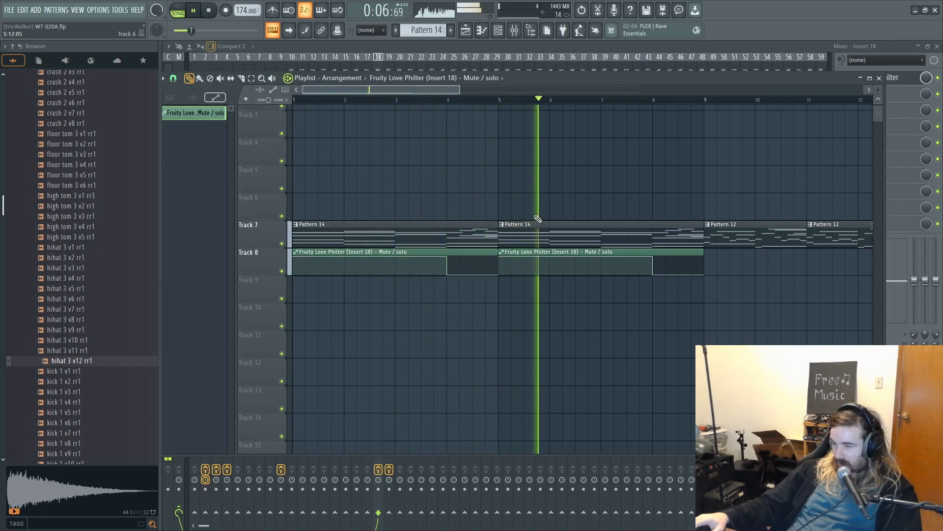
scroll(491, 198, up, 2)
scroll(491, 198, down, 2)
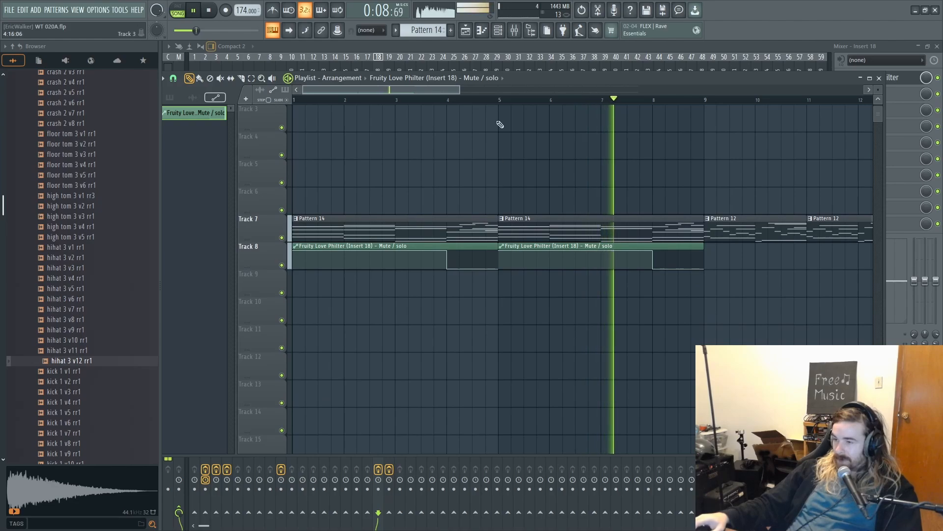
key(space)
- Select bars 1 to 4 in the playlist timeline again
click(514, 31)
click(514, 30)
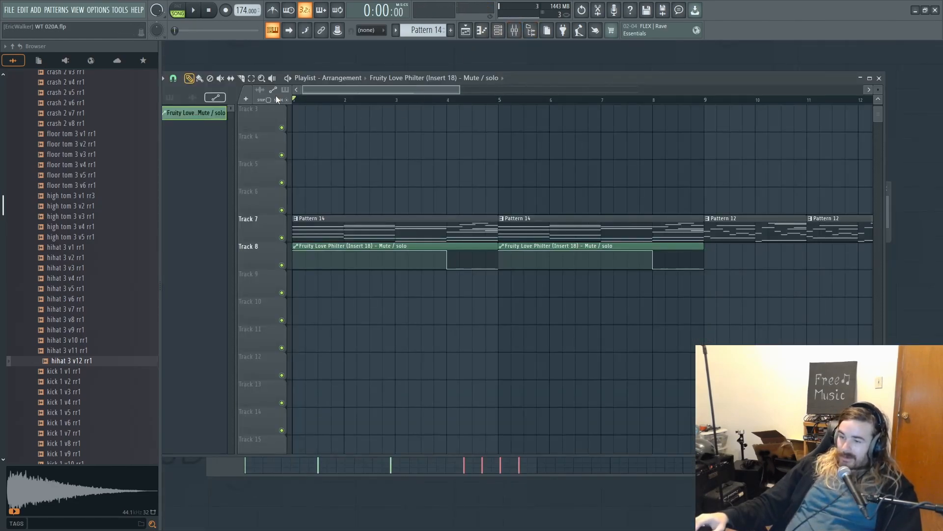
drag(503, 100, 295, 101)
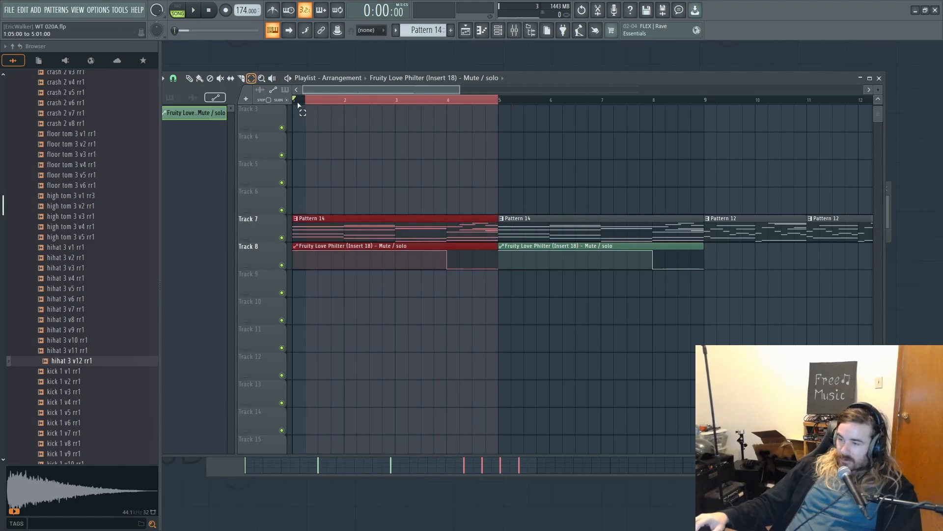
- Load Fruity Reeverb in slot 8 of Insert 18
click(513, 31)
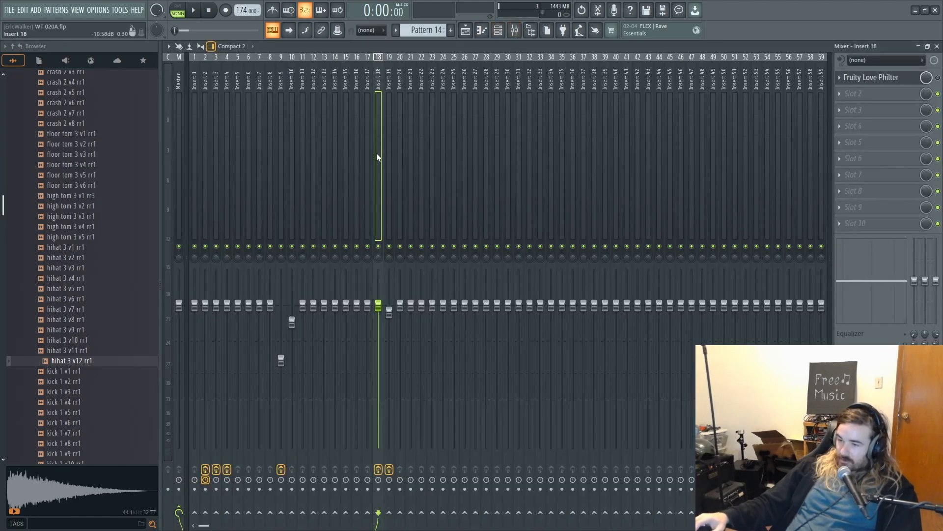
click(857, 191)
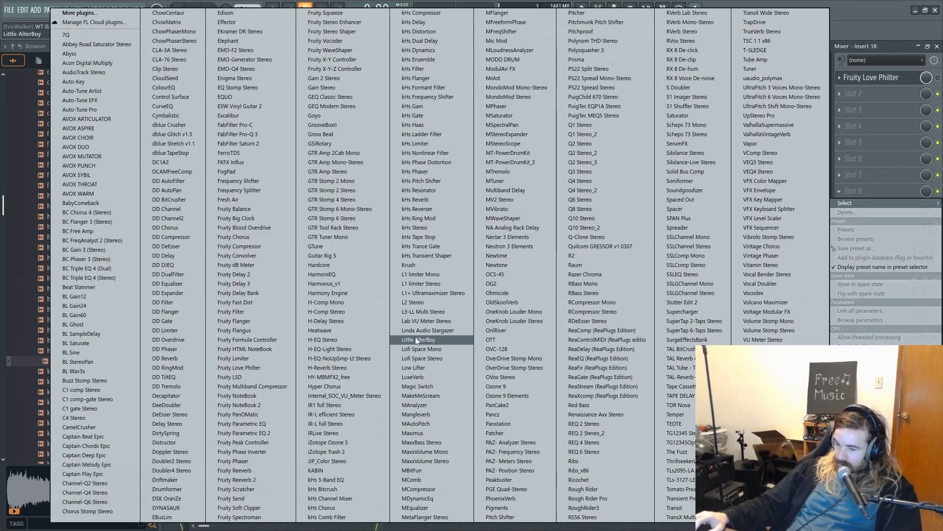
click(235, 471)
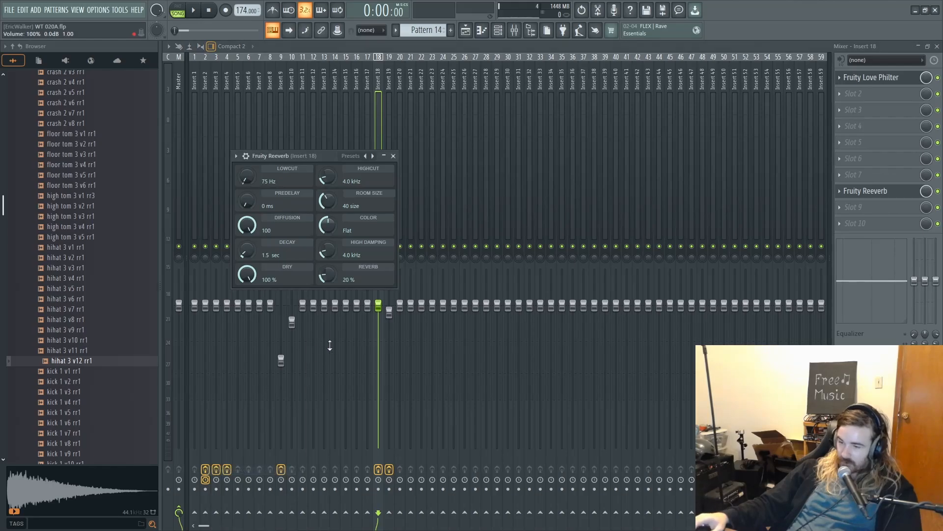
- Create automation clips for Fruity Reeverb's Reverb and Dry levels and show them in the playlist
right_click(329, 274)
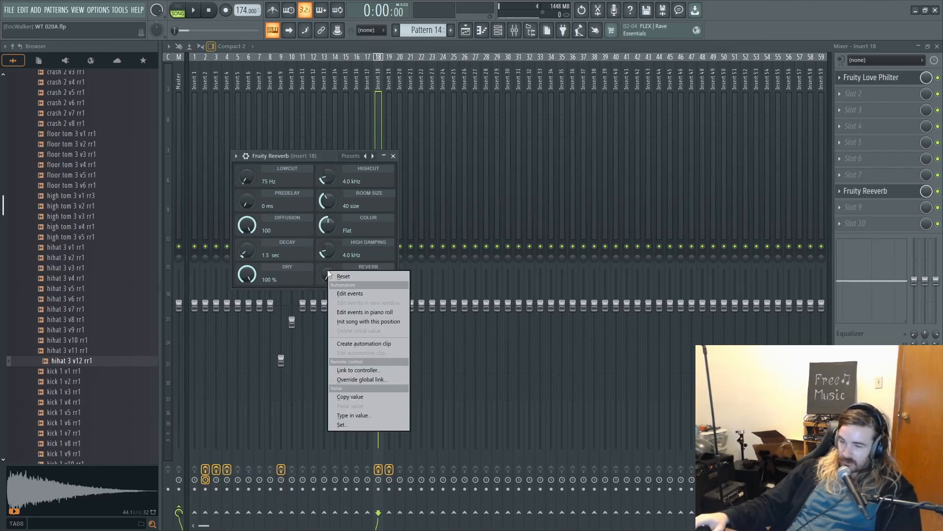
click(353, 343)
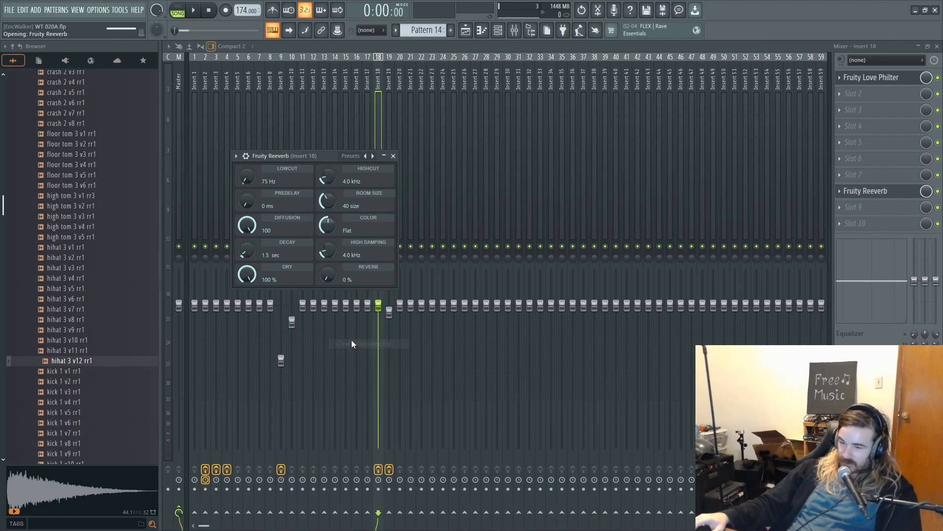
right_click(250, 277)
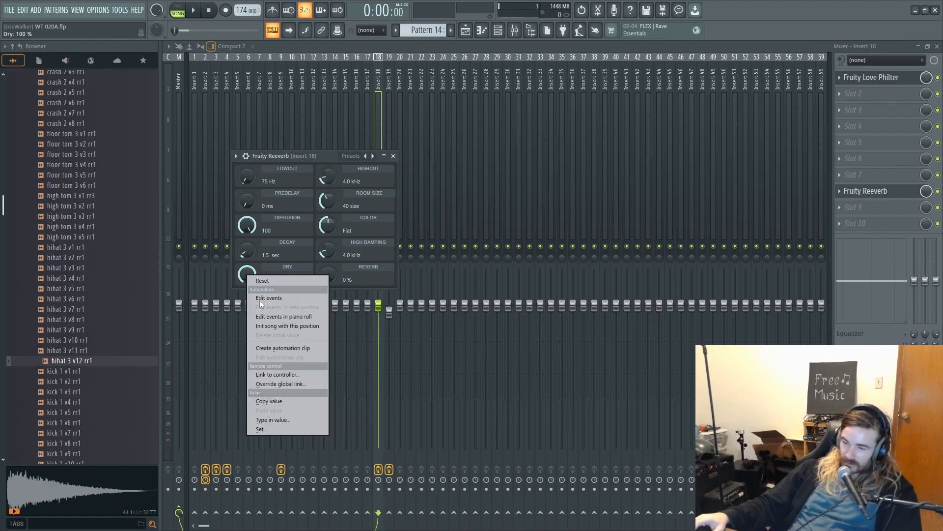
click(273, 346)
click(466, 31)
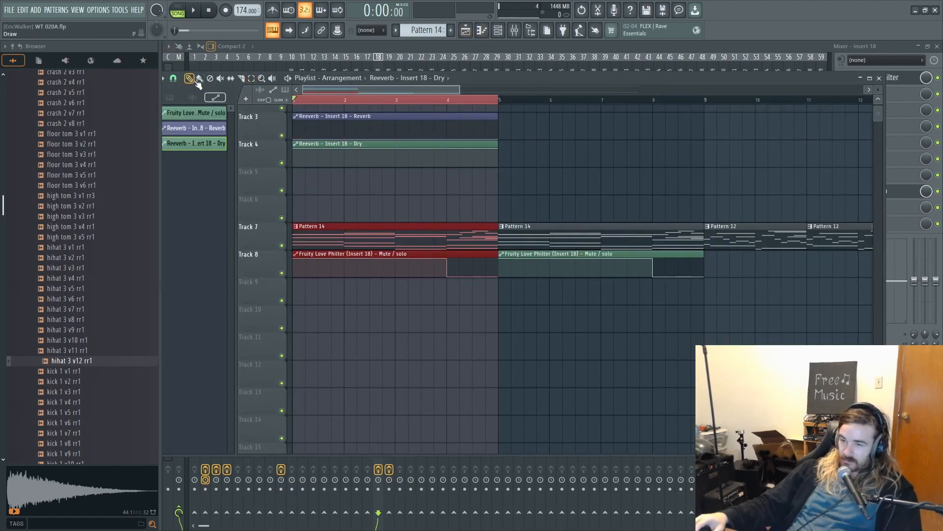
- Shape the Reverb automation on Track 3 into a mid-bar 4 peak and the Dry automation on Track 4 into a matching dip
scroll(463, 94, up, 2)
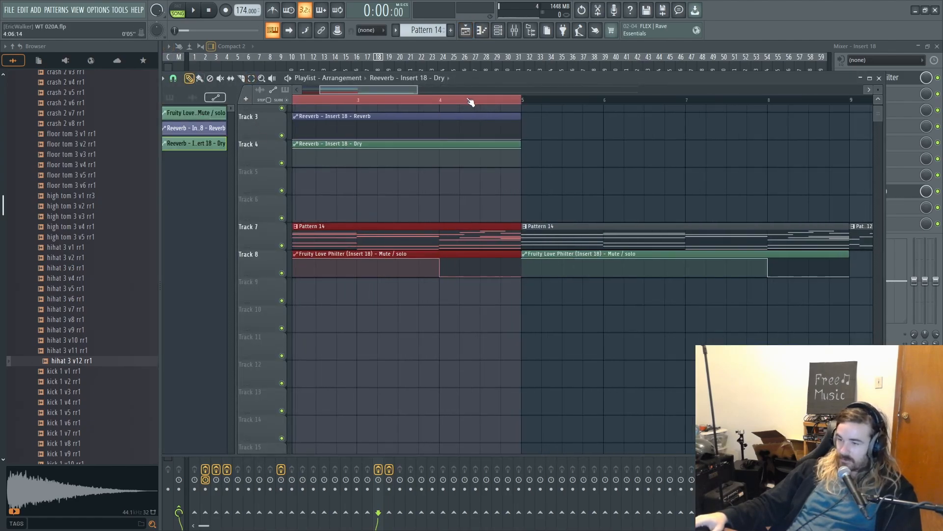
drag(440, 160, 442, 142)
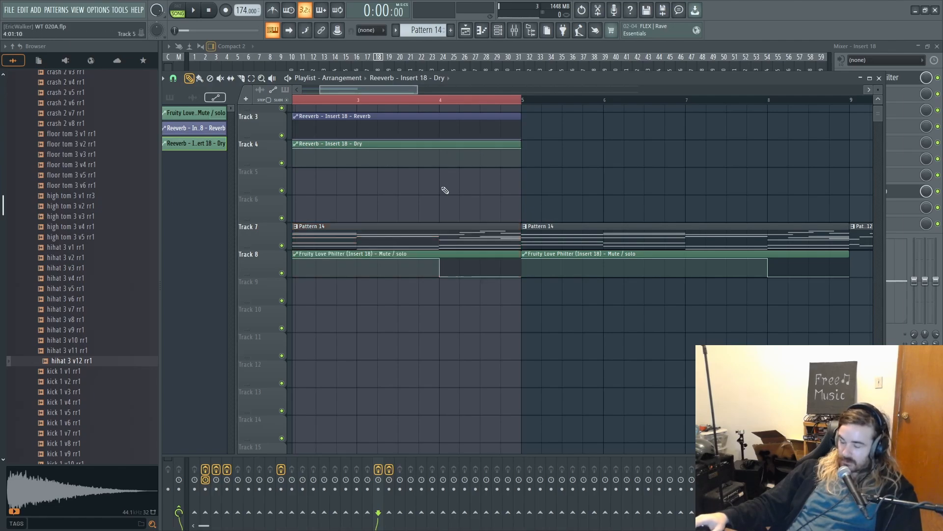
scroll(443, 142, up, 1)
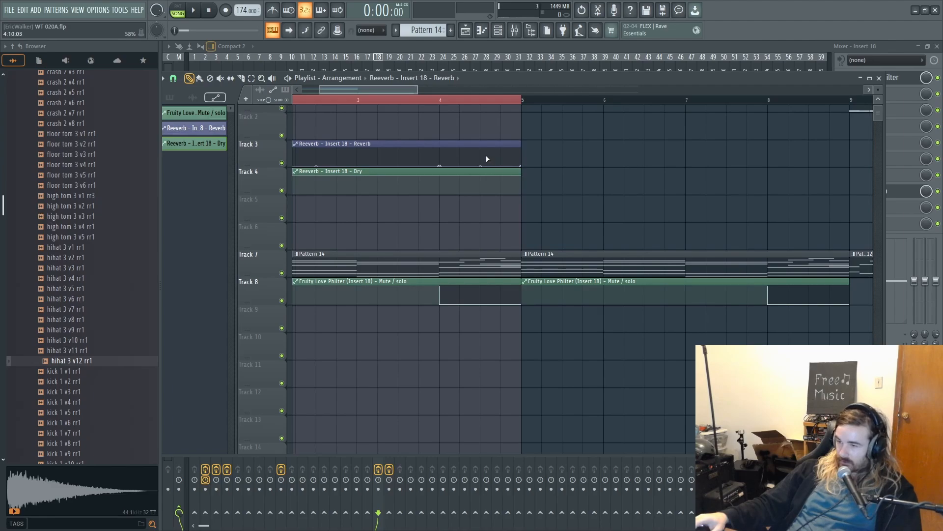
drag(482, 156, 483, 153)
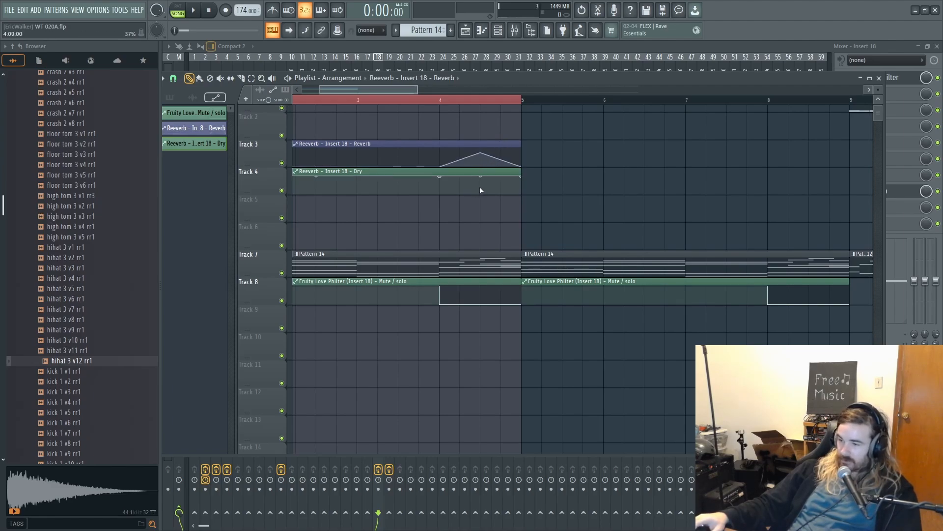
drag(480, 176, 482, 188)
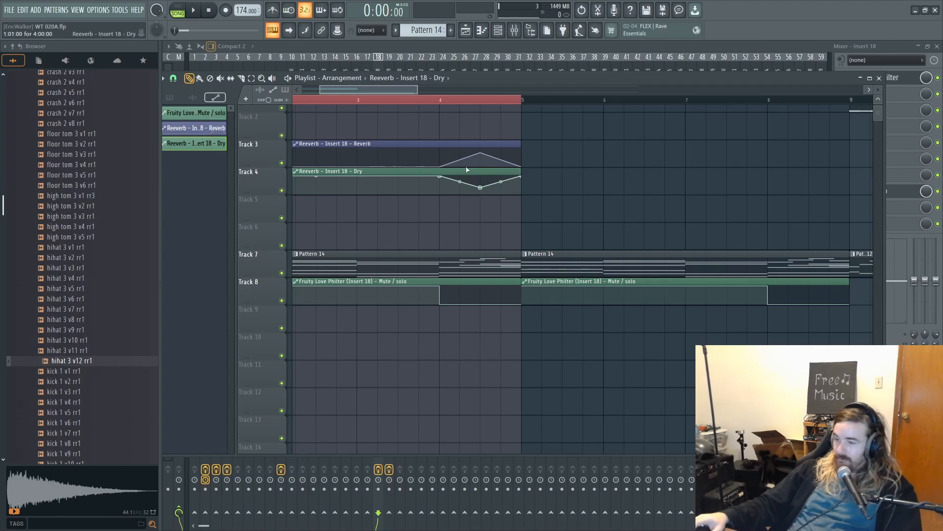
- Move the Reverb and Dry automation clips to Tracks 9 and 10 and play bars 1 to 4 to check them
drag(589, 154, 317, 314)
click(361, 176)
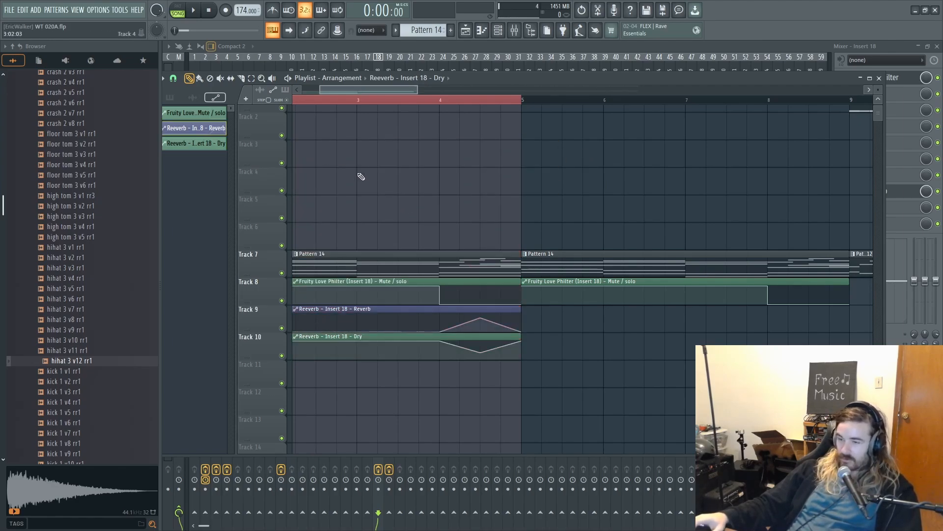
click(196, 10)
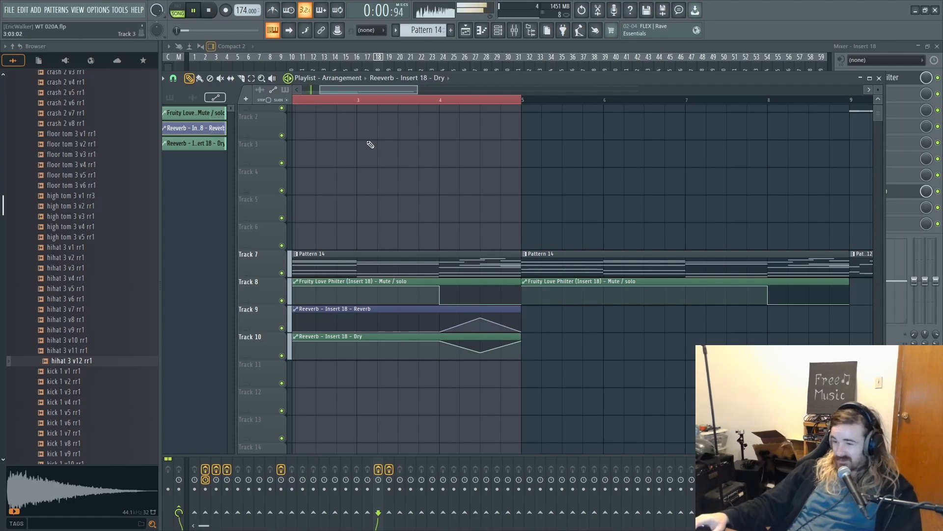
scroll(365, 132, down, 1)
scroll(363, 102, down, 2)
scroll(492, 102, up, 2)
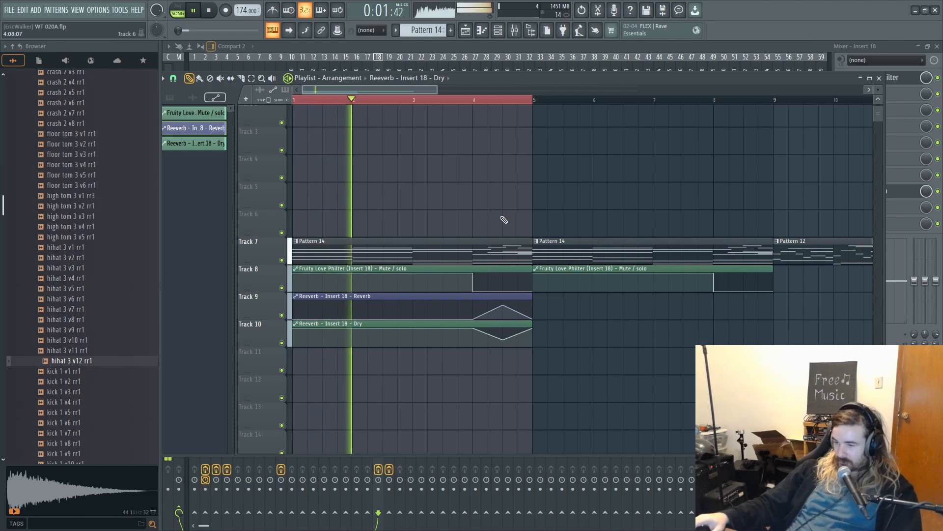
key(space)
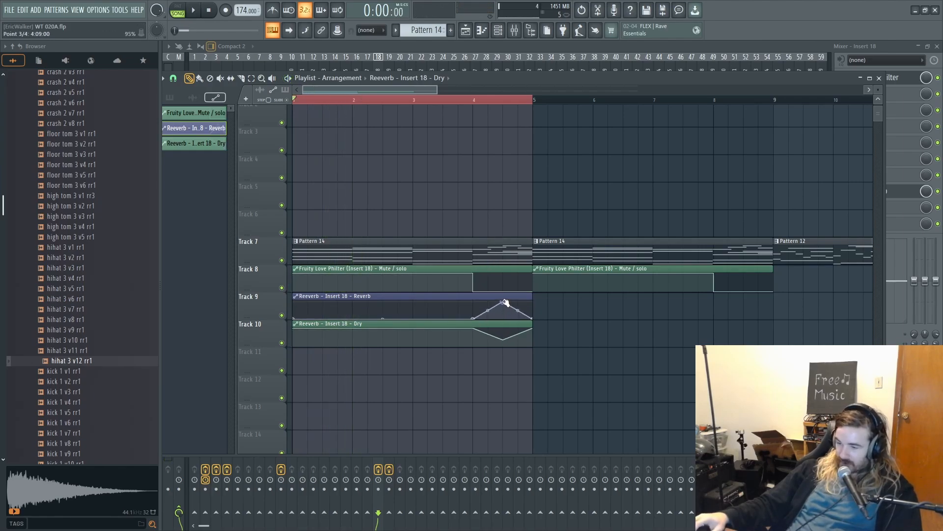
- Raise the Reverb peak to about 95%, deepen the Dry dip in bar 4, and curve both segments after those points outward
click(505, 344)
key(space)
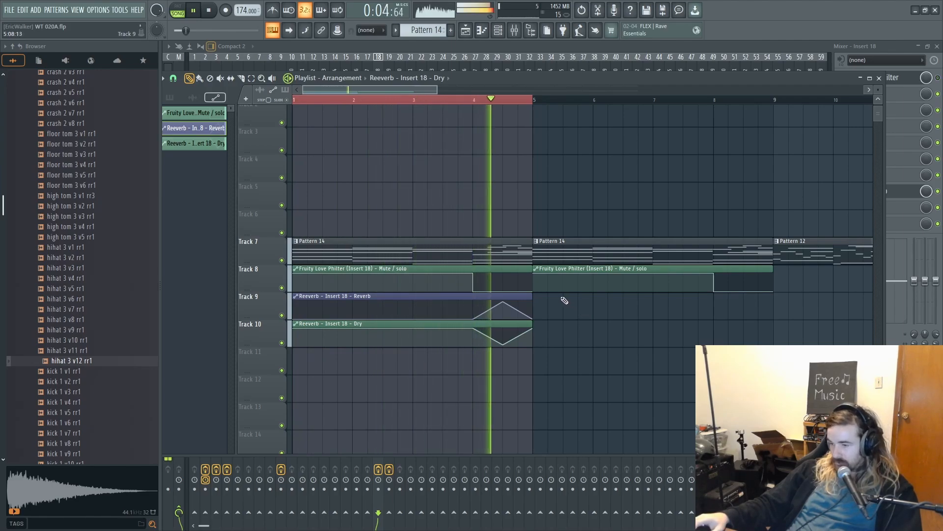
drag(518, 336, 517, 343)
drag(517, 311, 518, 307)
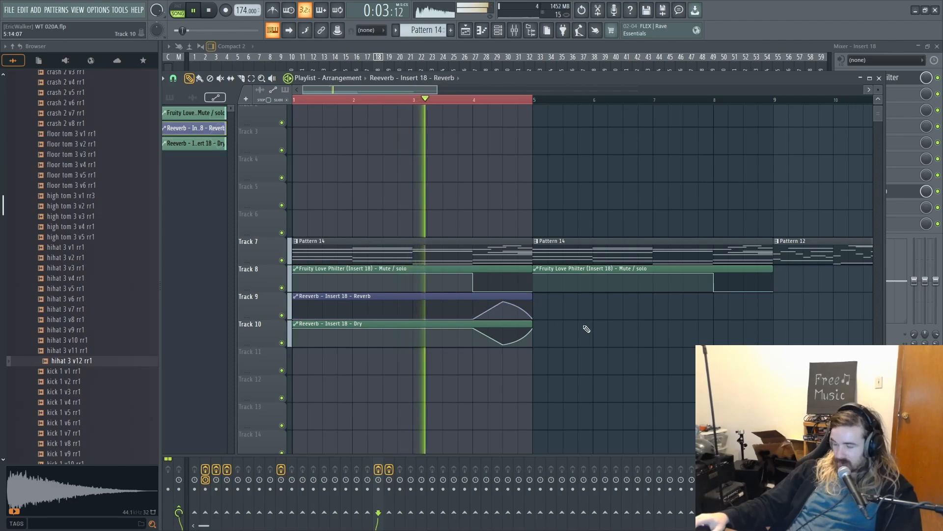
- Duplicate the Reverb and Dry automation clips so copies start at bar 5 on Tracks 9 and 10
drag(579, 316, 379, 361)
drag(688, 358, 439, 347)
key(ctrl+b)
key(space)
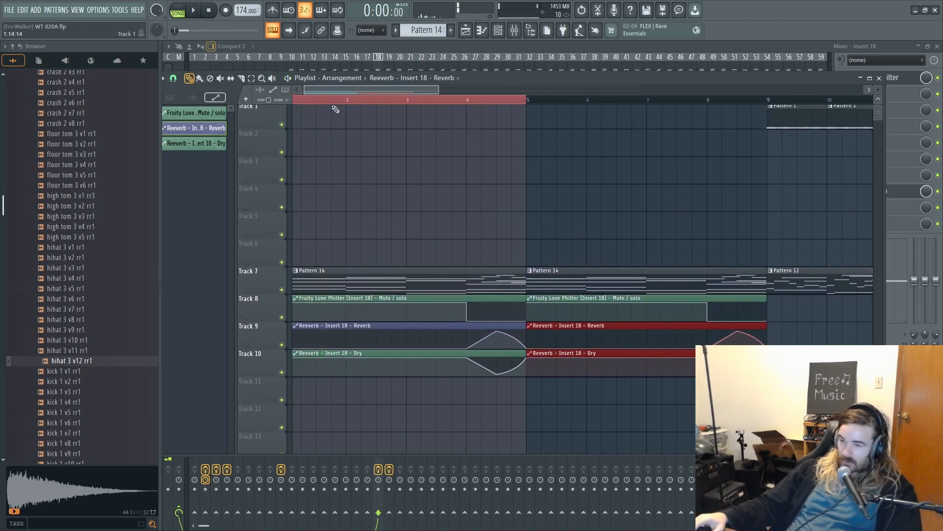
- Clear the clip and timeline selections and play the song from the start to check the automated intro
key(ctrl+d)
drag(297, 103, 281, 116)
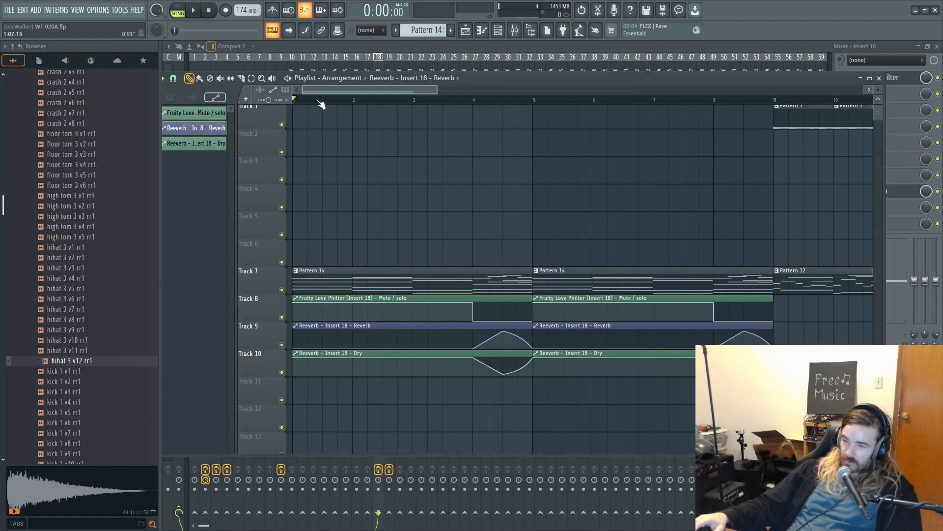
scroll(320, 104, down, 5)
key(space)
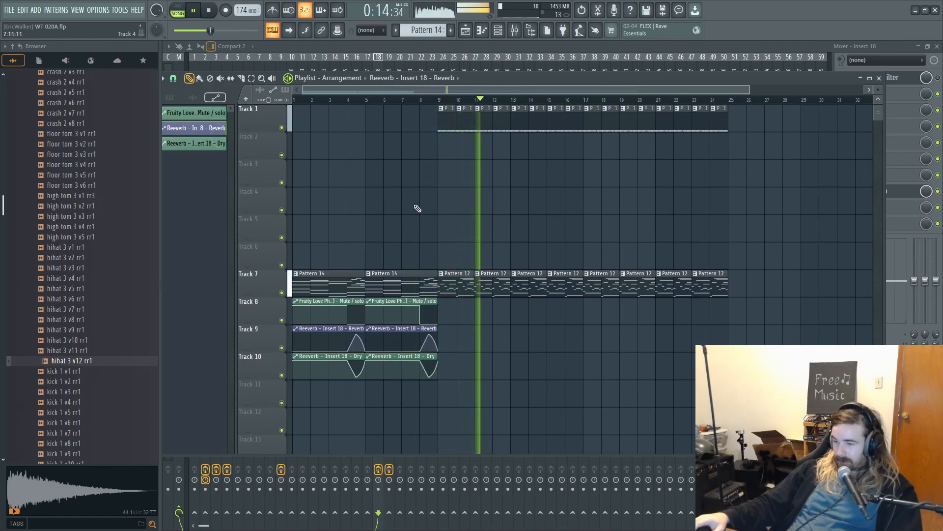
scroll(419, 206, down, 1)
key(space)
- Copy all Morphine notes from Pattern 12 into a new Pattern 15
double_click(461, 255)
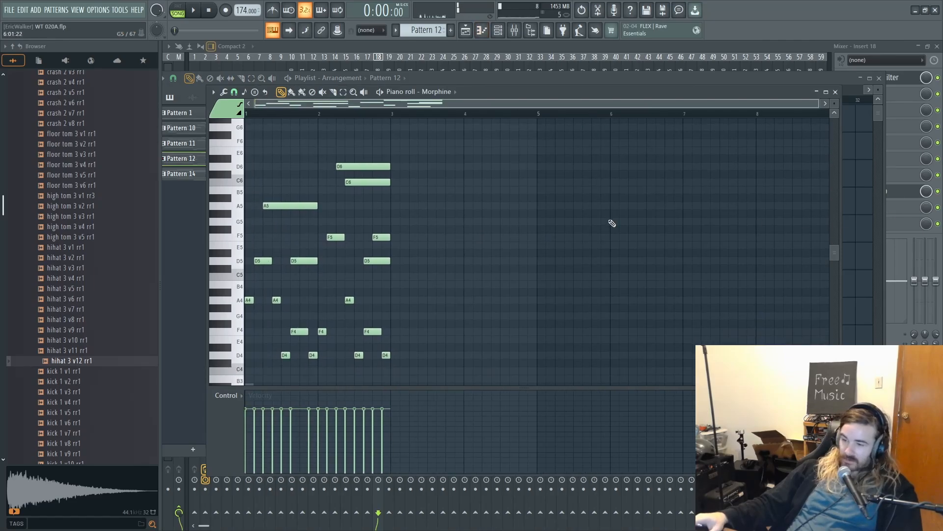
key(ctrl+a)
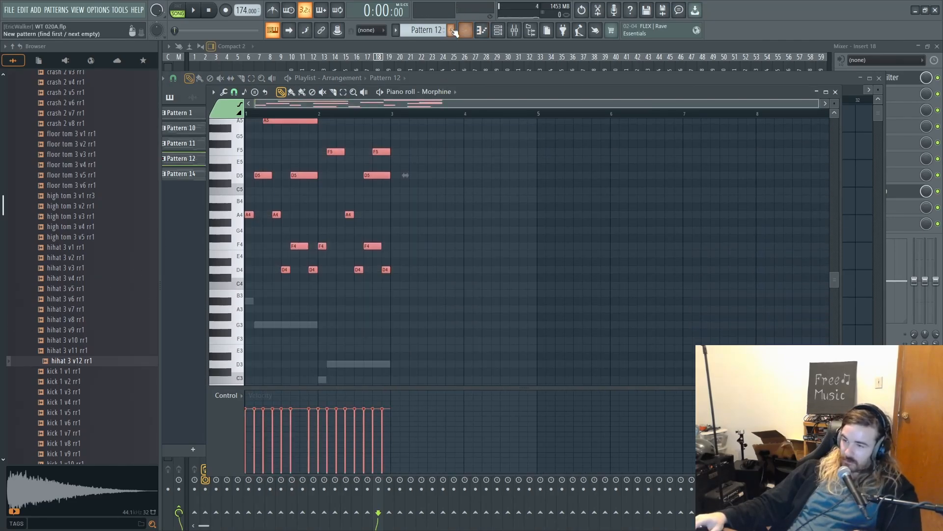
key(F4)
drag(425, 30, 425, 25)
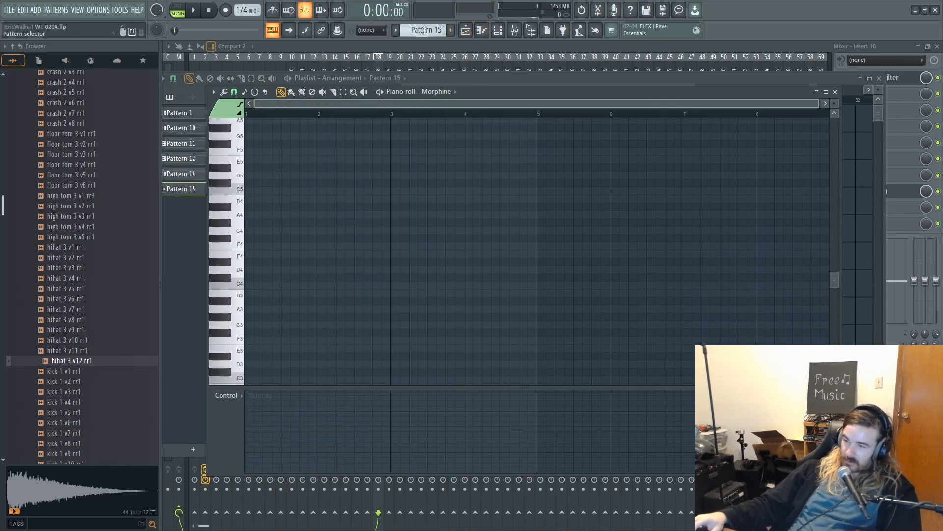
key(ctrl+v)
- Fill bars 1 to 8 of Track 6 with four Pattern 15 clips and play the song to check them
click(467, 30)
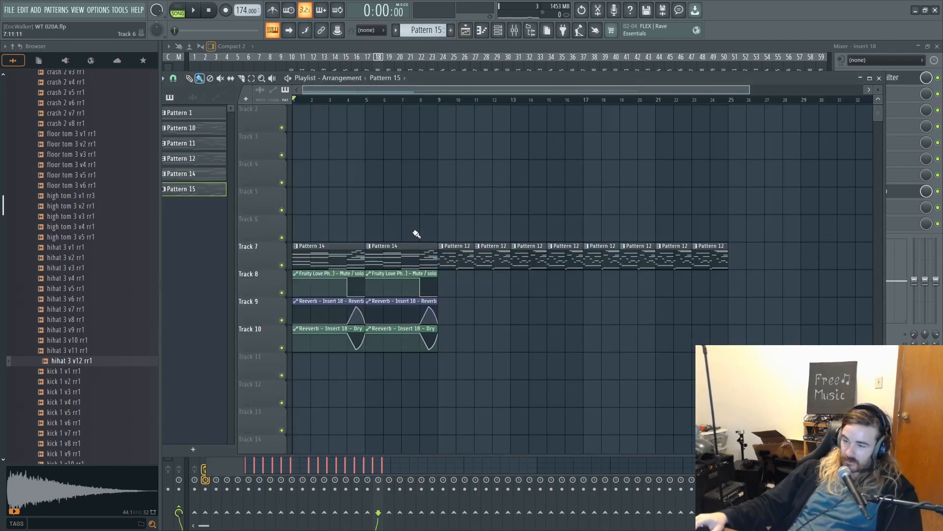
drag(416, 234, 307, 231)
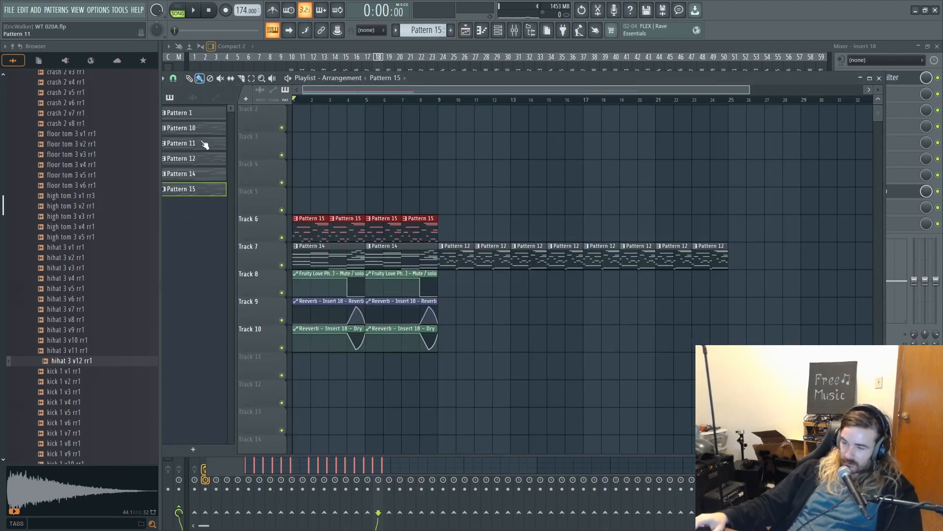
key(space)
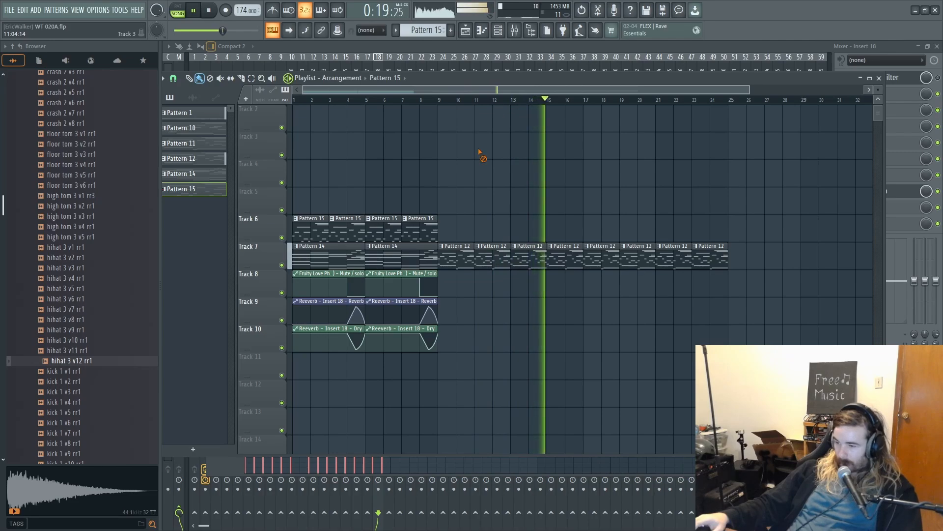
scroll(567, 317, up, 1)
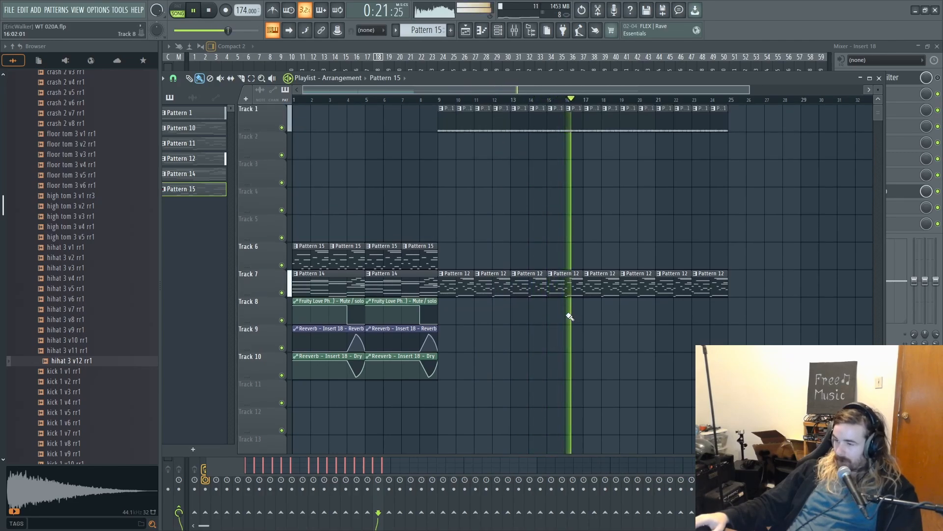
scroll(565, 310, down, 3)
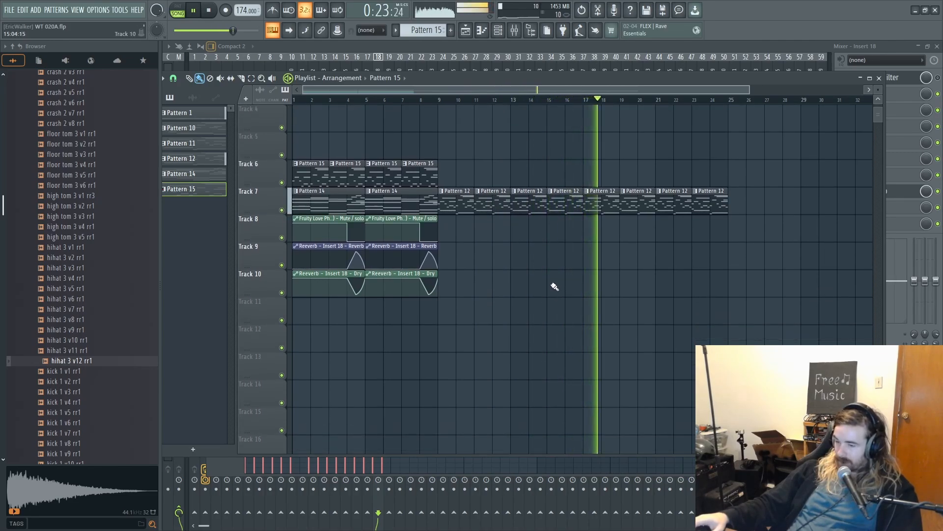
scroll(542, 316, down, 8)
scroll(542, 317, up, 8)
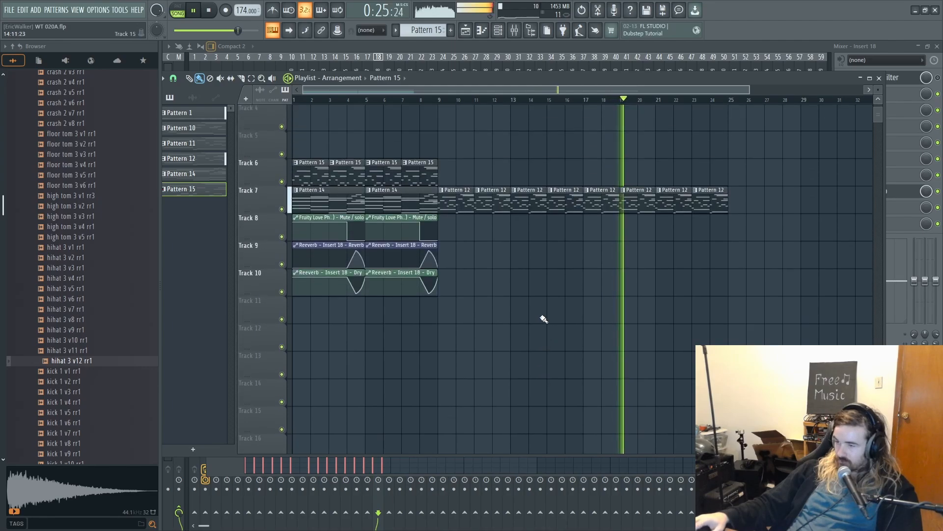
scroll(542, 316, up, 3)
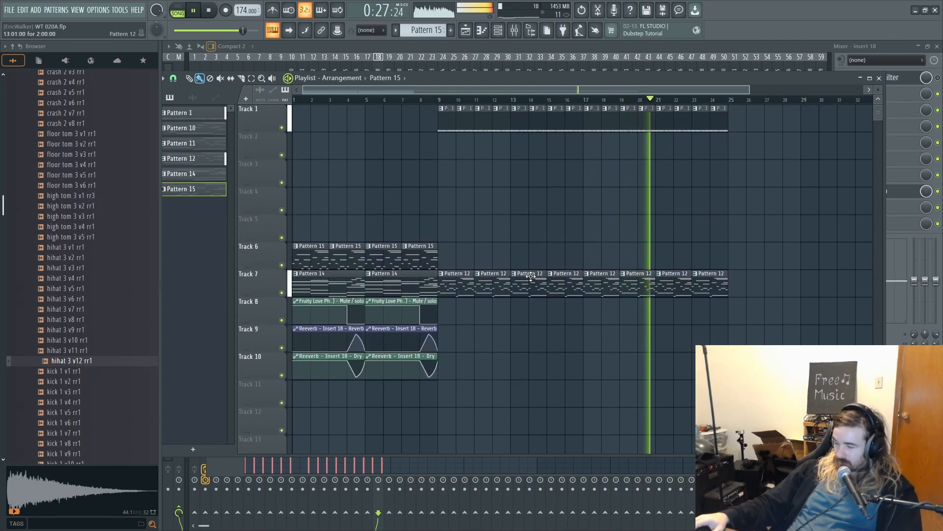
- Check the mixer levels and Insert 19's effects during playback, stop the song and return to the playlist
click(903, 45)
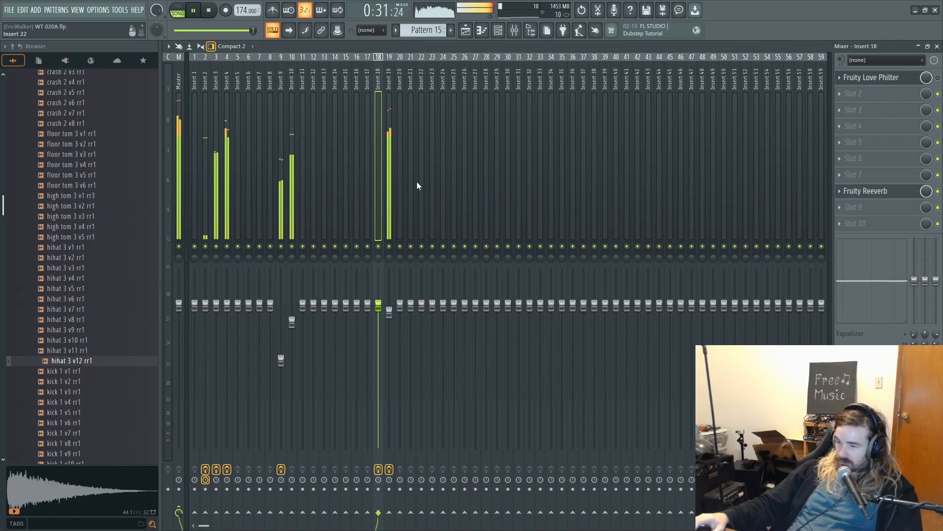
click(390, 176)
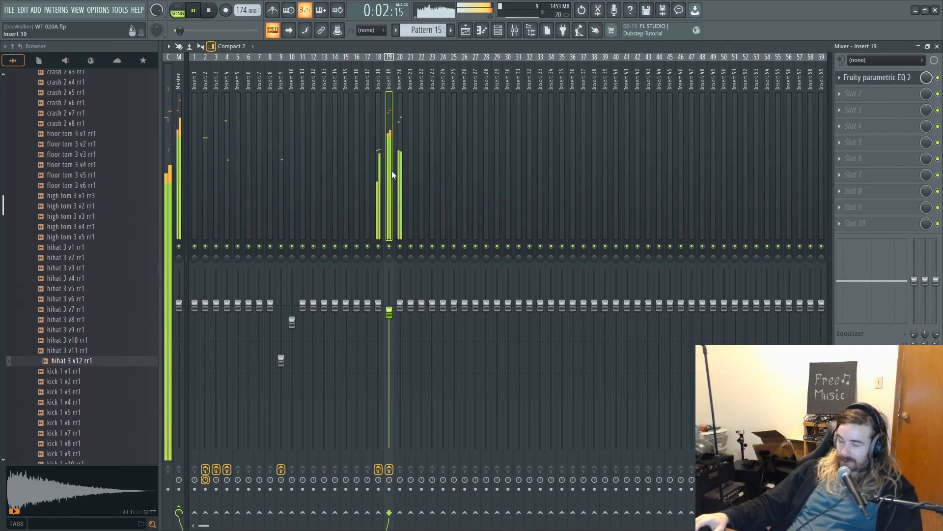
key(space)
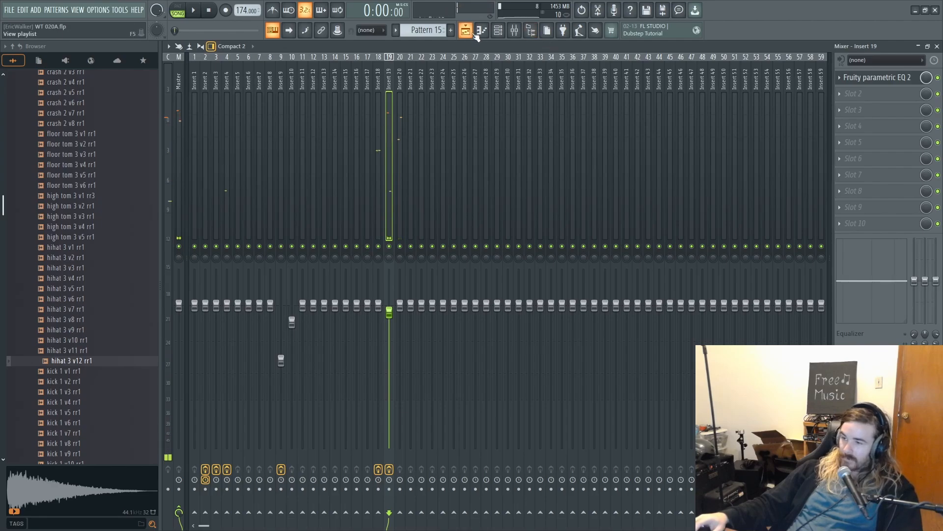
click(466, 31)
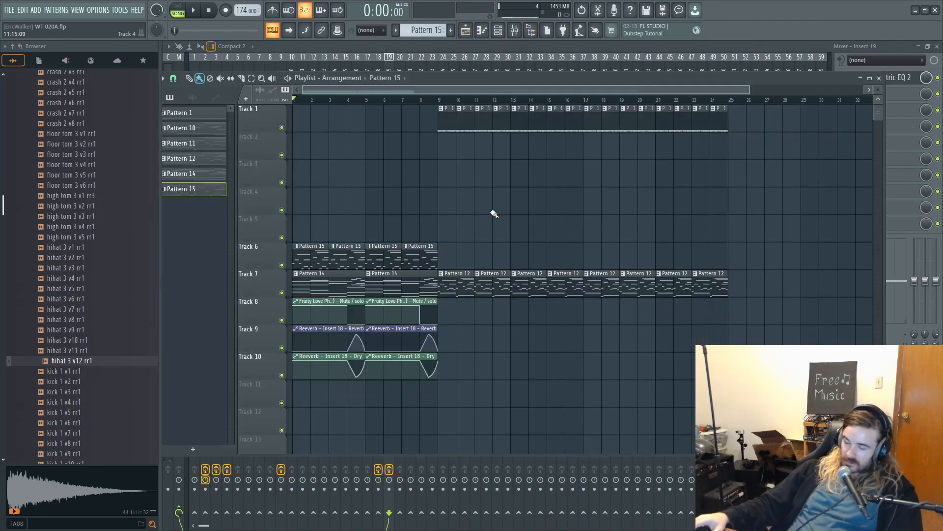